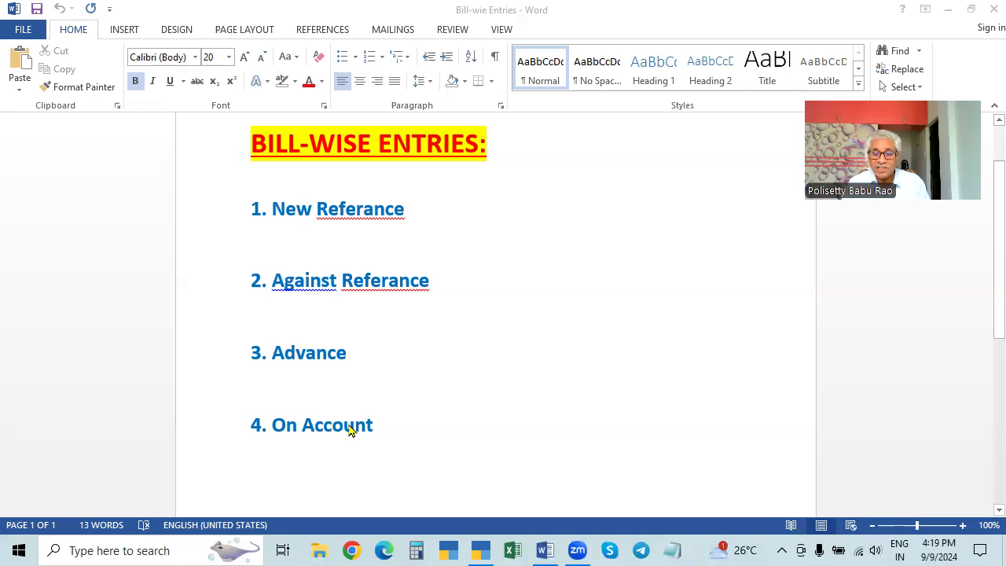
Select the text of the fourth item, On Account, in the bill-wise entries list
click(294, 427)
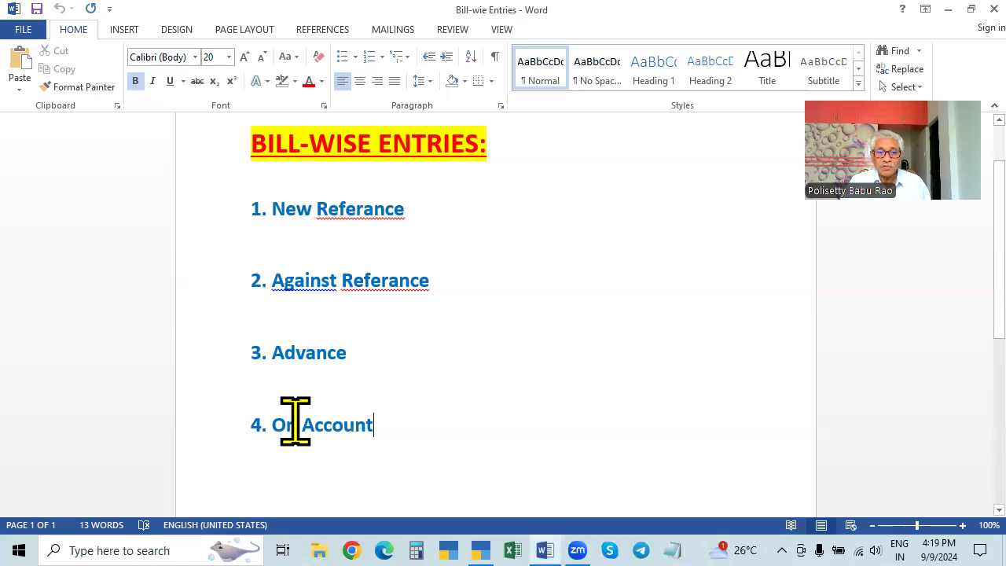
drag(272, 424, 386, 425)
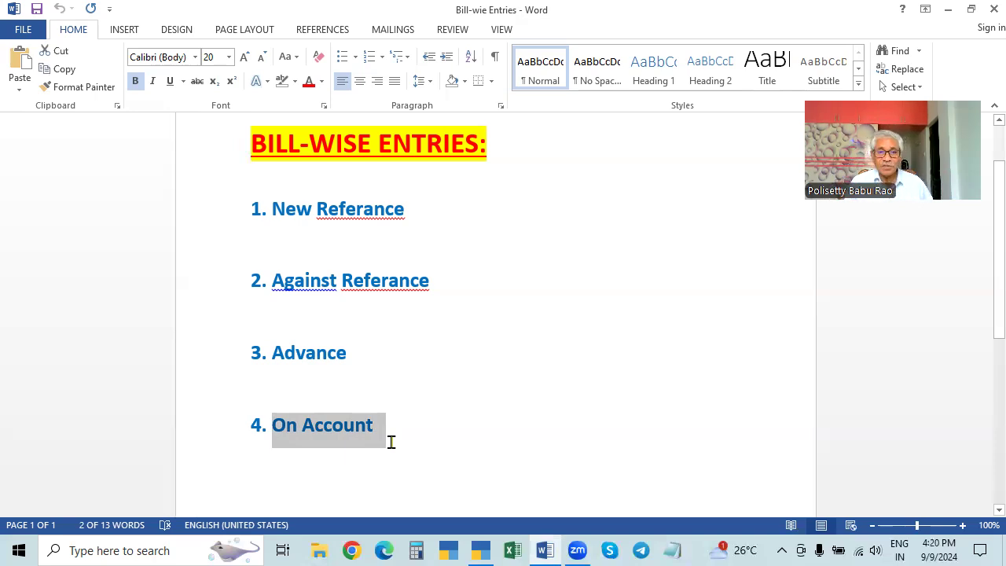
Switch to TallyPrime and view the Day Book of Sangvi Enterprises for 1-Apr-24 to 2-May-24
click(480, 550)
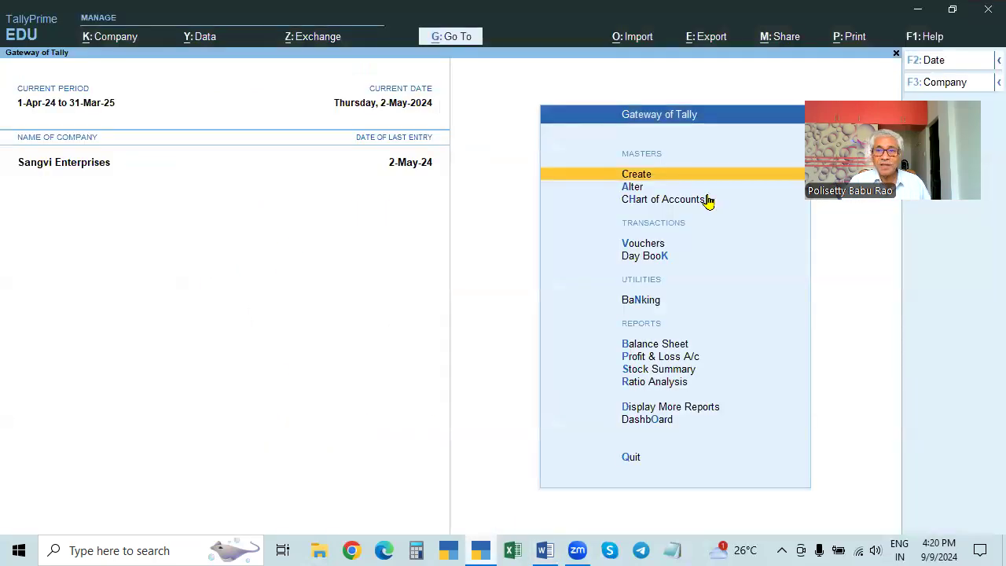
click(644, 260)
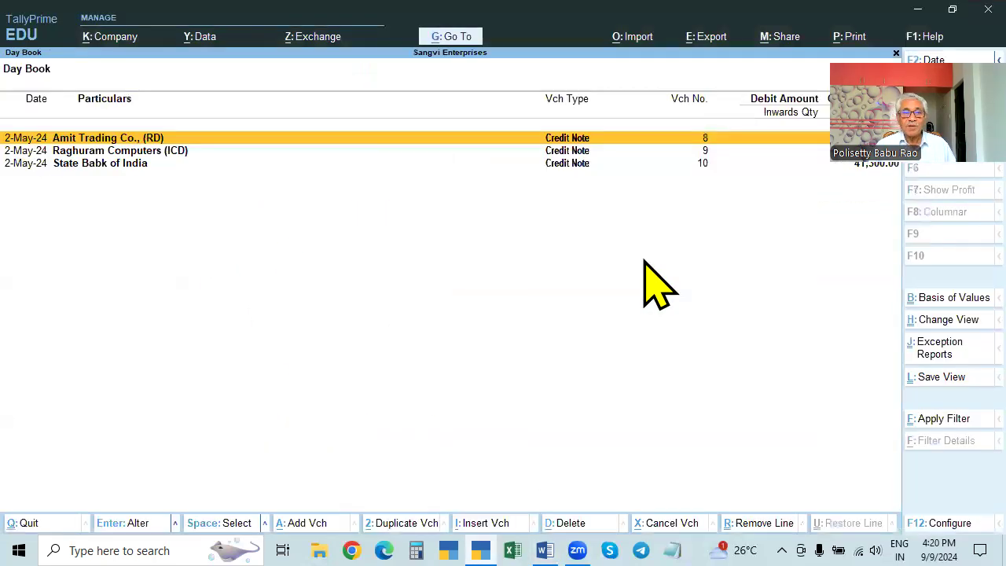
key(F2)
key(Return)
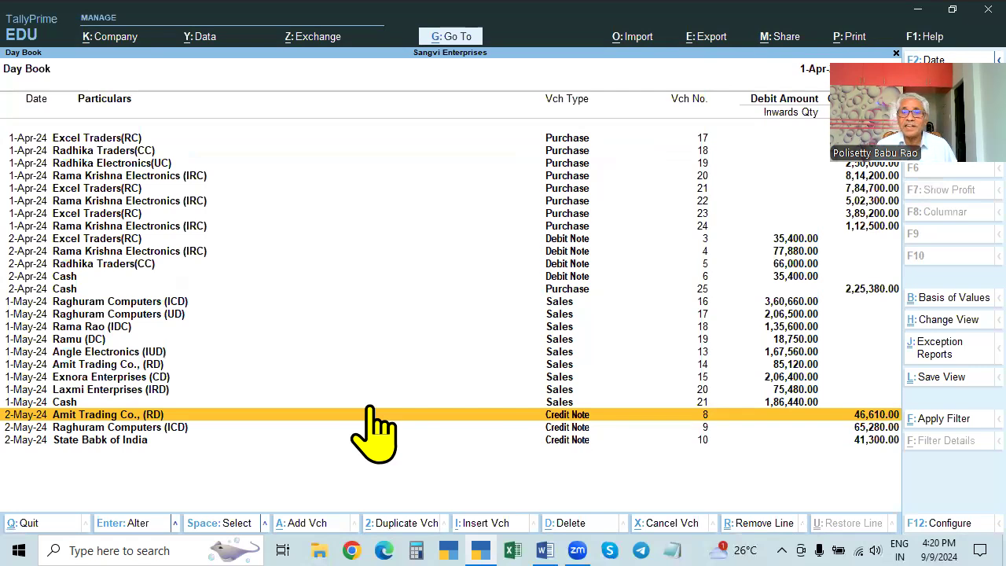
key(Escape)
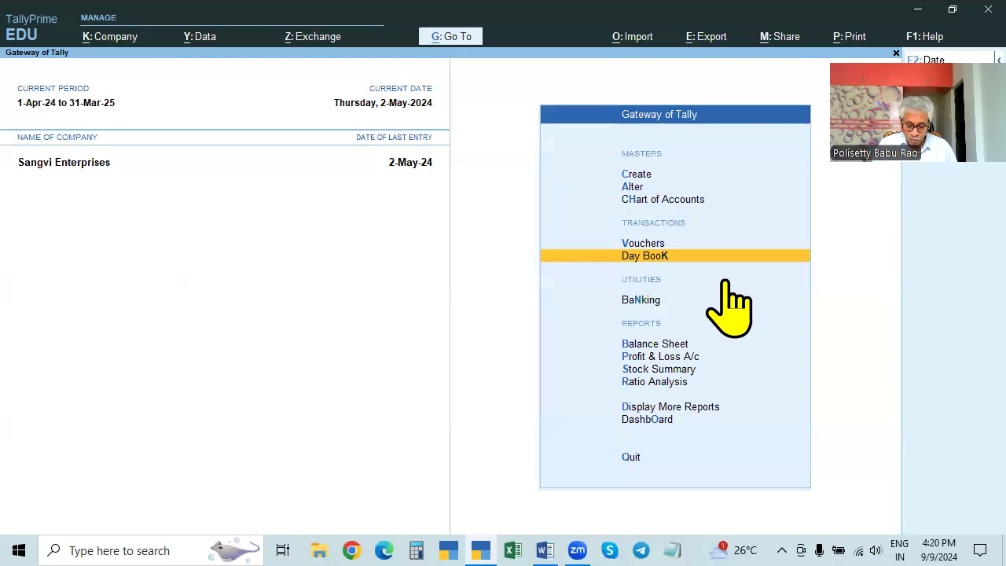
Open the company features of Sangvi Enterprises and set Enable Bill-wise entry to No
key(F11)
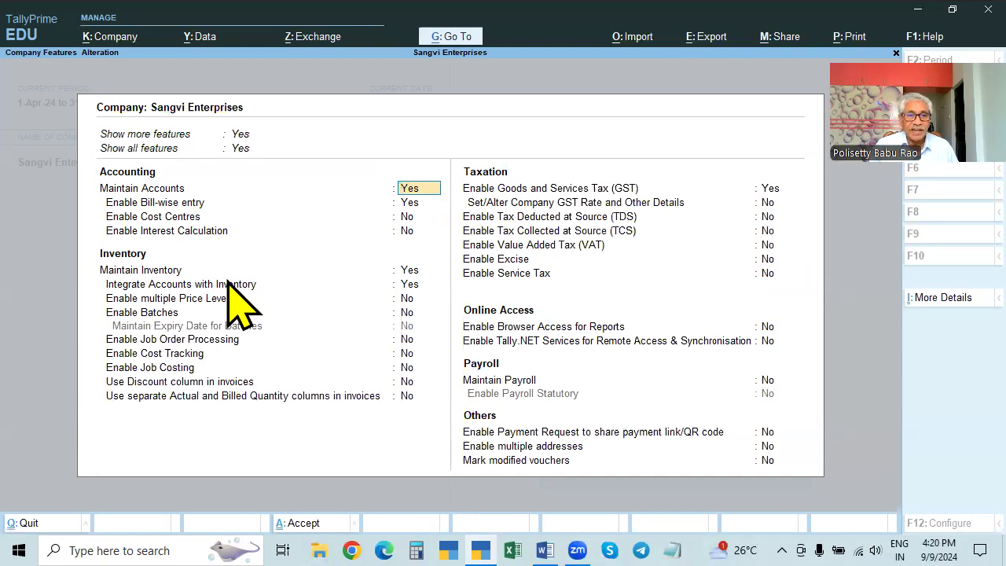
key(Return)
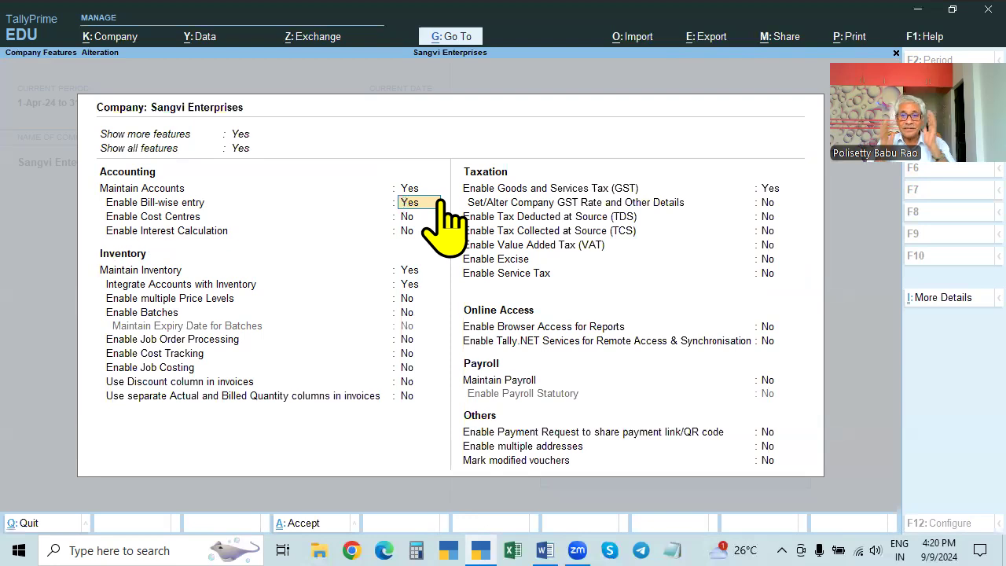
text(n)
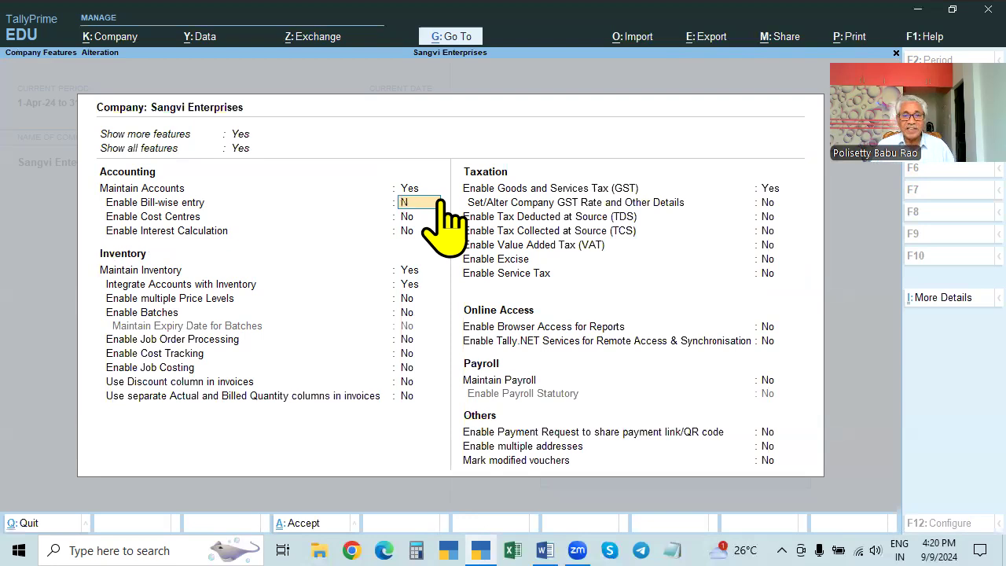
key(Return)
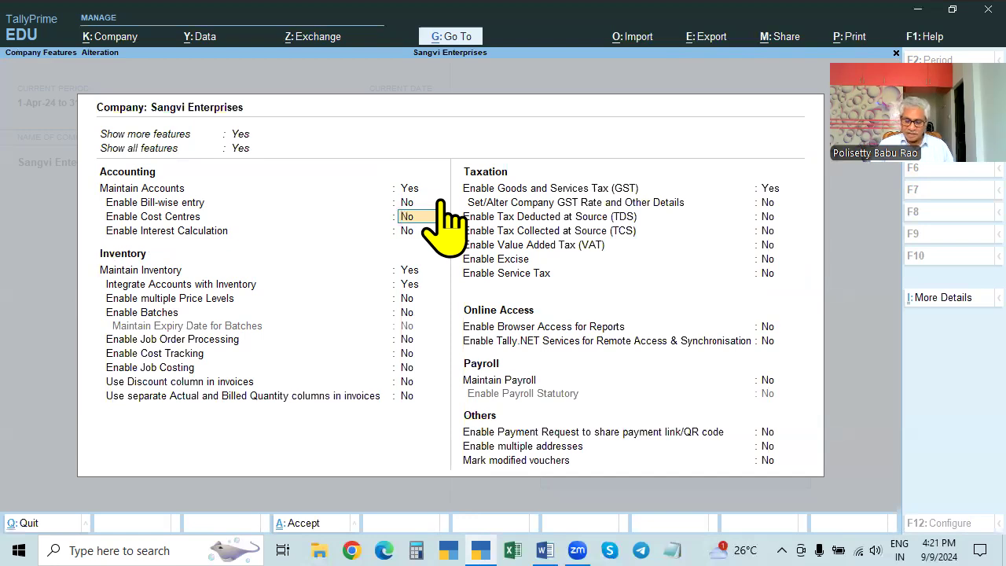
Set Enable Bill-wise entry to Yes and accept the company features
click(439, 203)
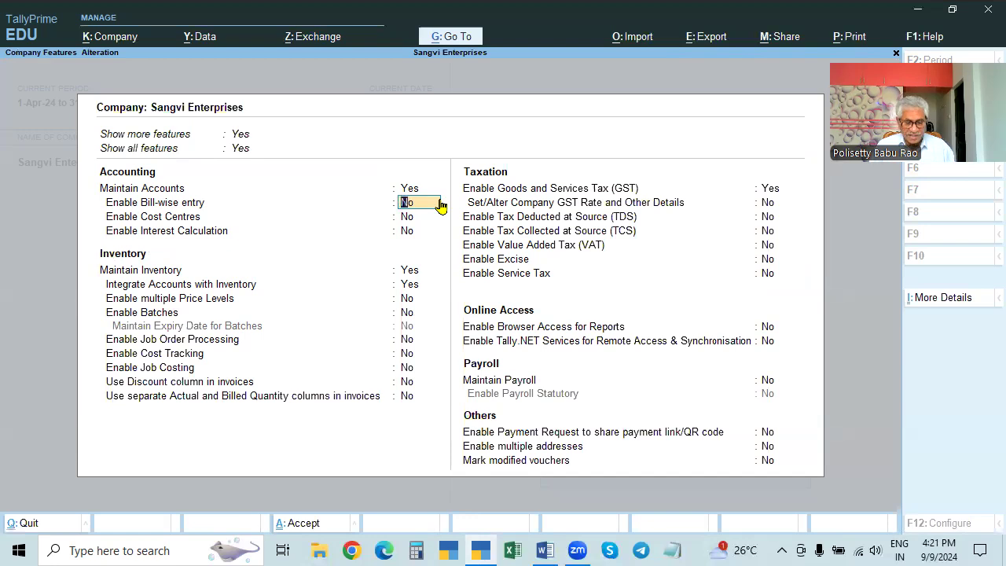
text(Y)
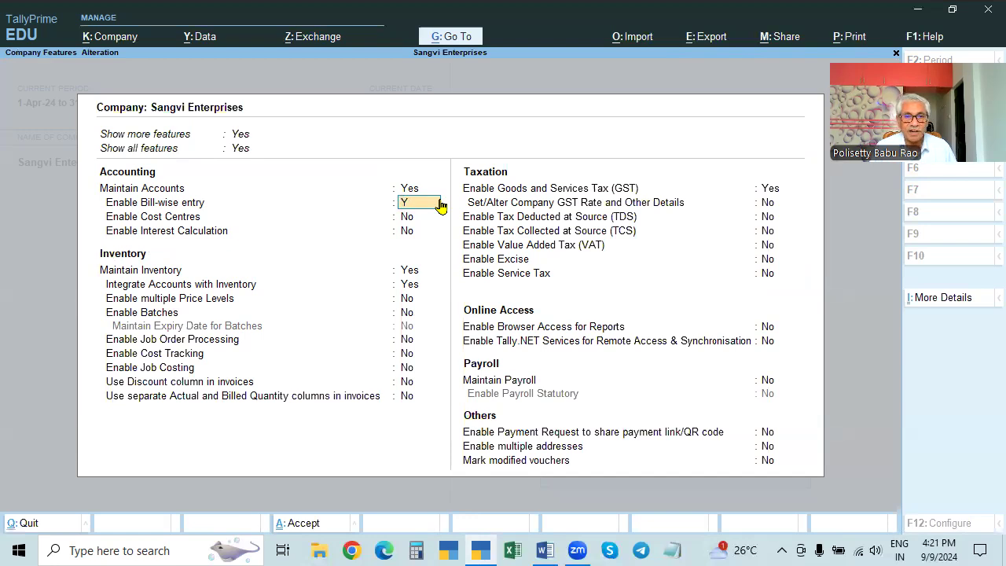
key(Return)
key(Return)
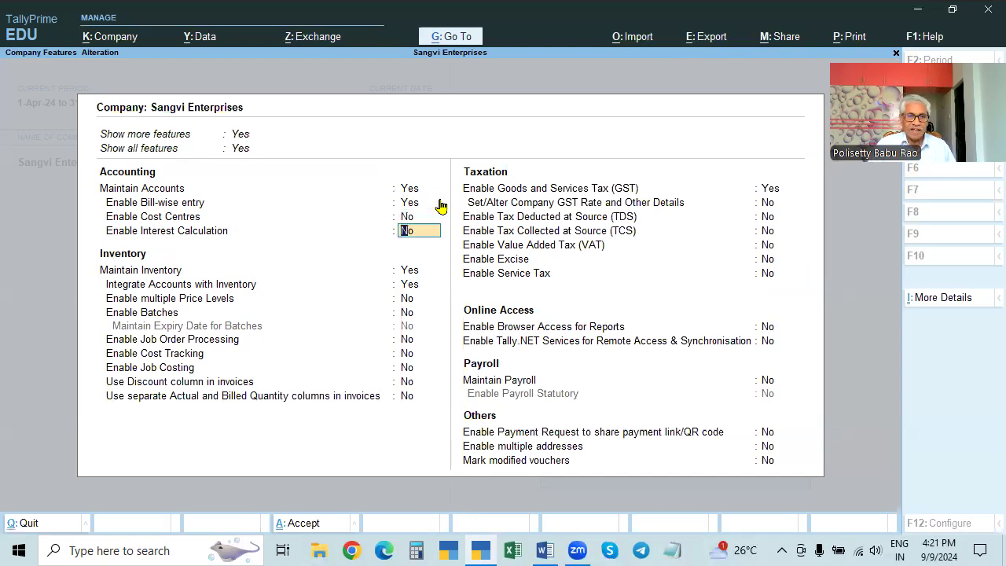
key(ctrl)
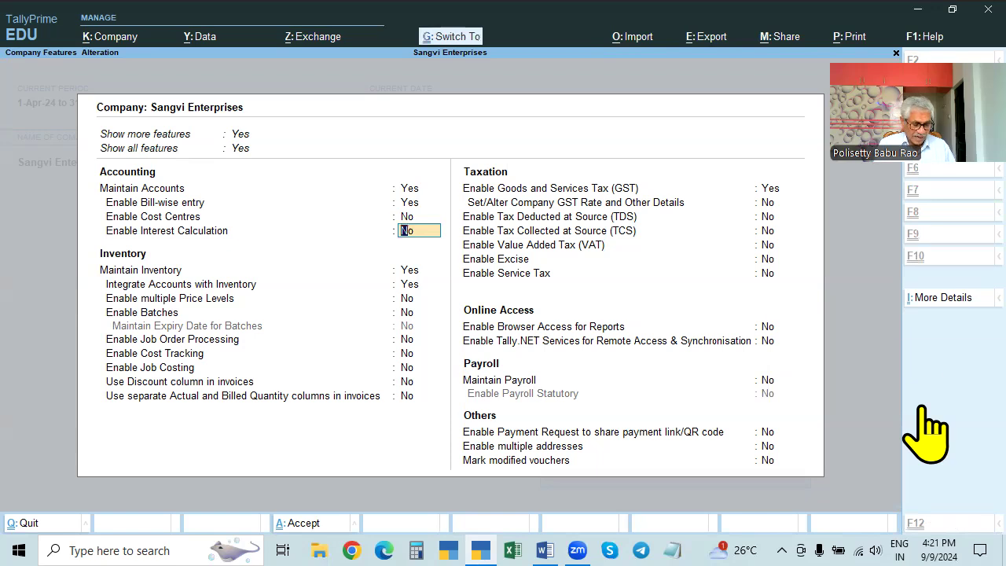
key(ctrl+shift)
key(ctrl+a)
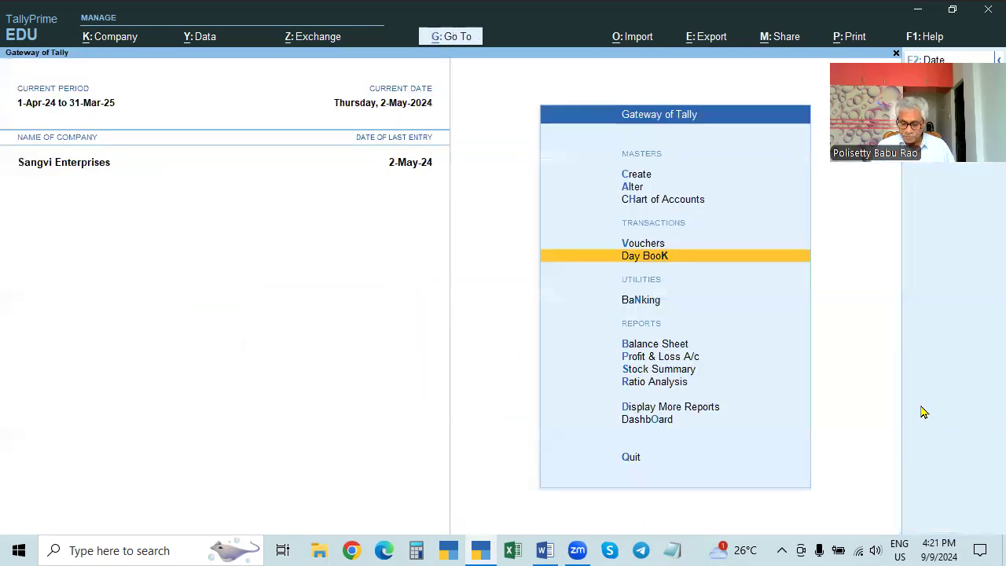
key(Up)
key(Down)
key(Up)
key(Return)
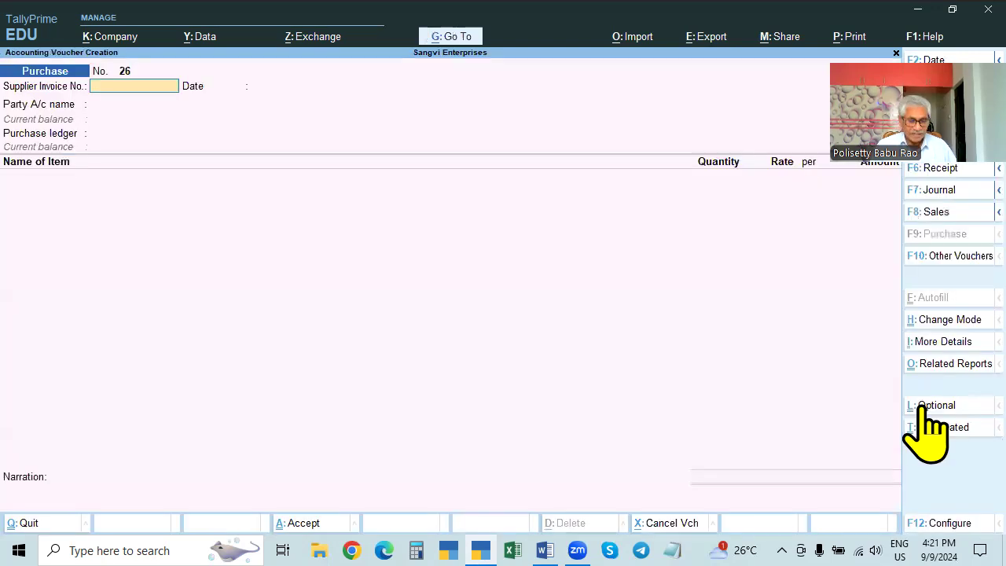
key(Escape)
Examine the purchase vouchers in the Day Book with the period extended to 1-Apr-24 to 2-May-24
key(Down)
key(Return)
key(F2)
key(BackSpace)
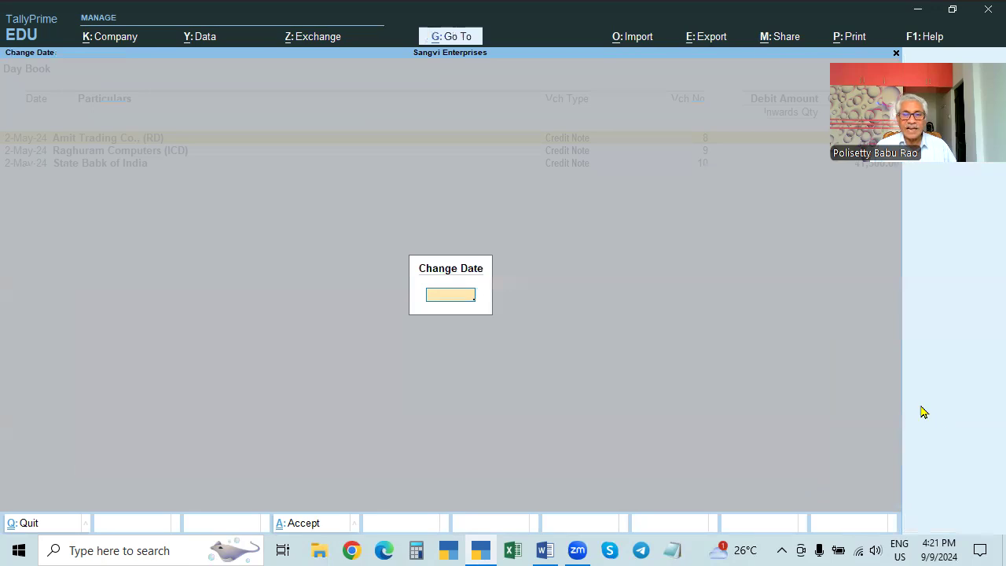
key(Return)
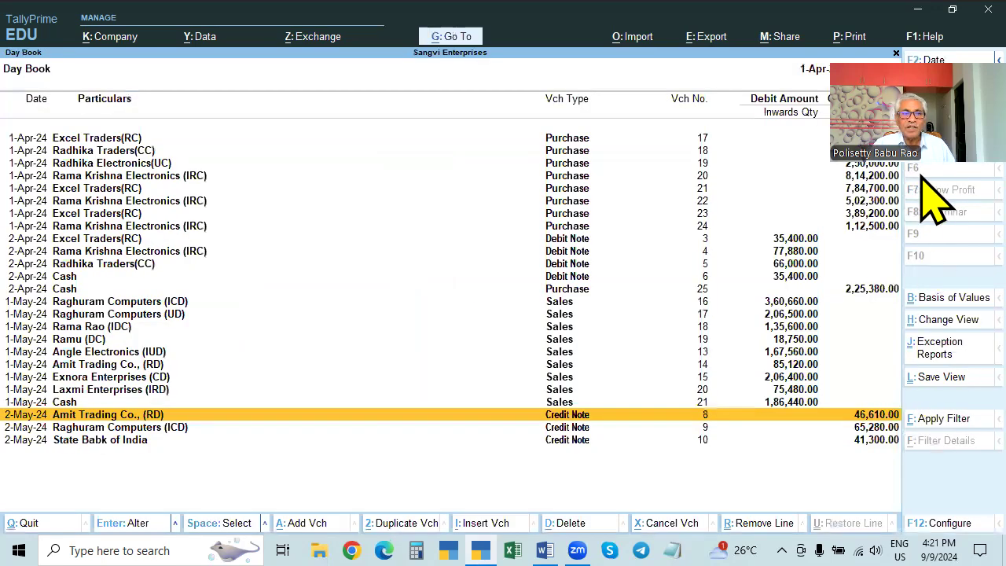
drag(916, 133, 85, 498)
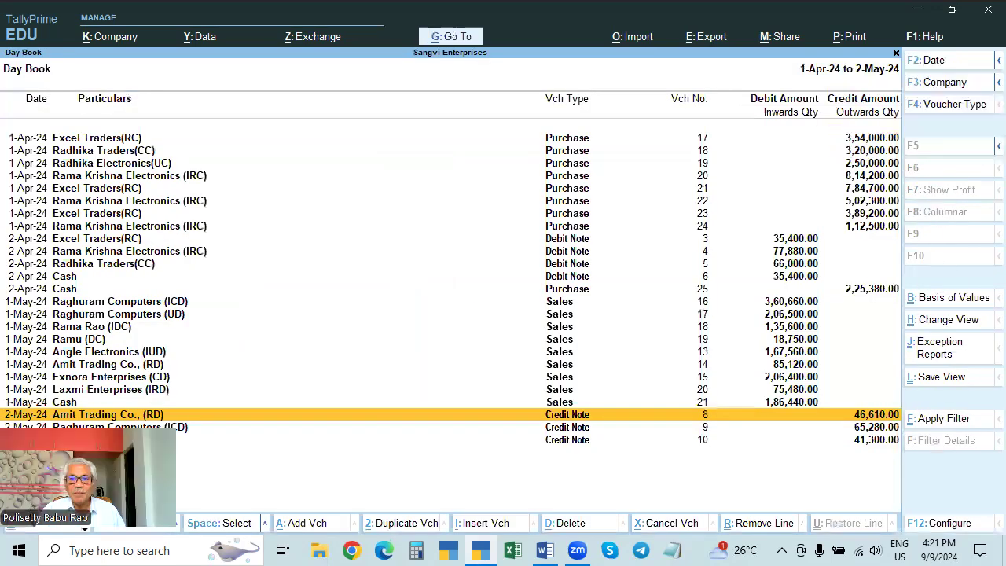
click(562, 163)
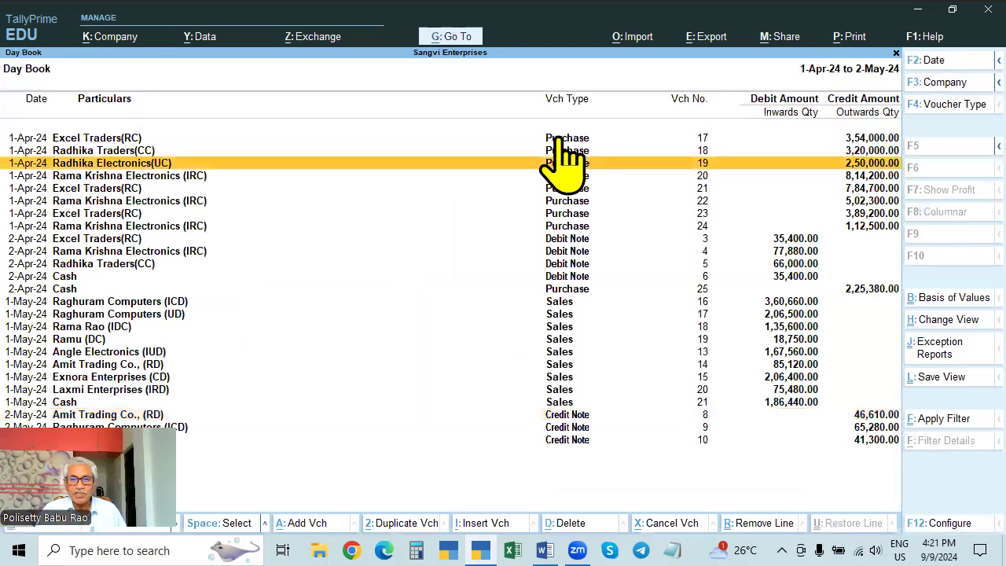
click(126, 139)
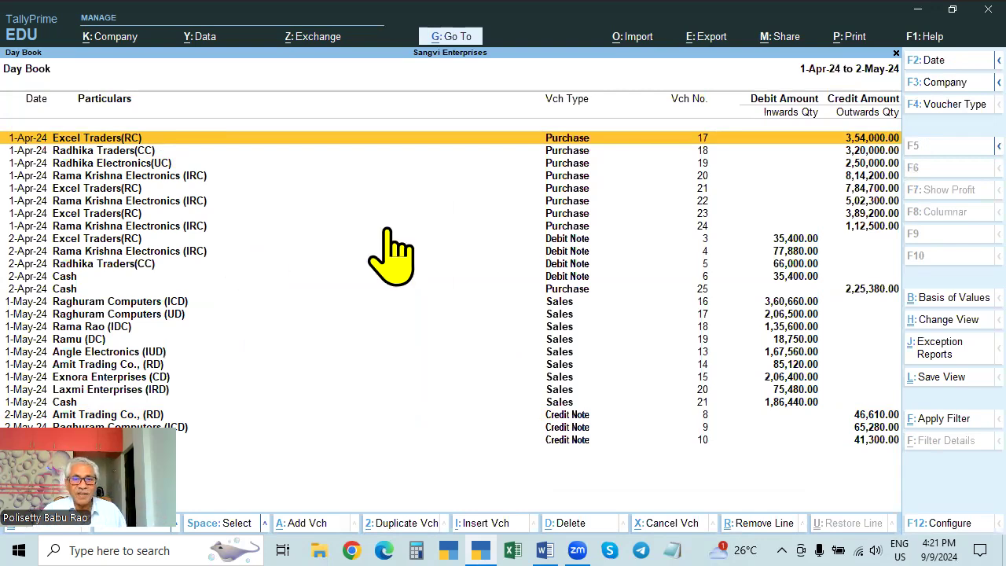
Leave the Day Book and review the accounting options in the company features
key(Escape)
key(Escape)
key(Escape)
key(Down)
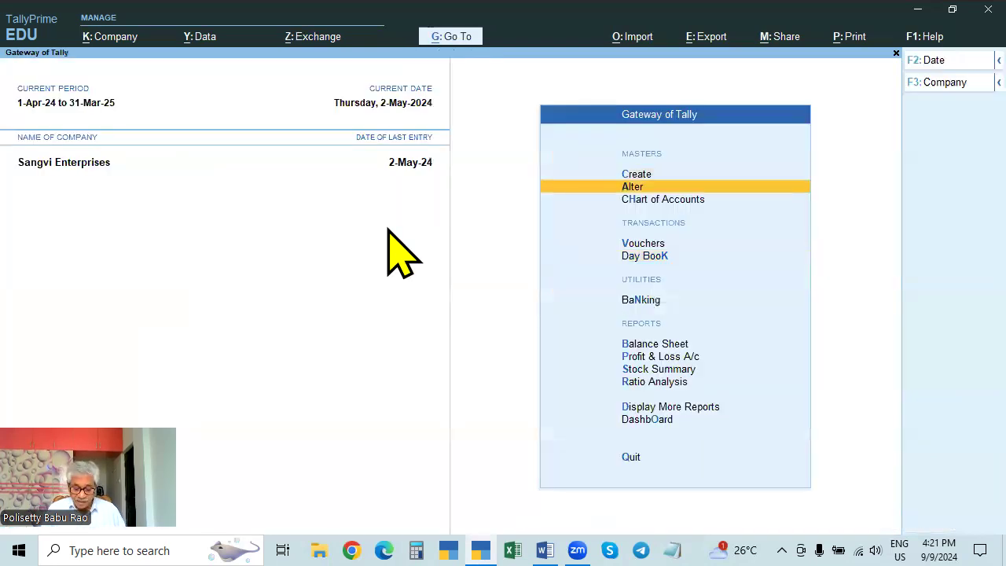
key(F11)
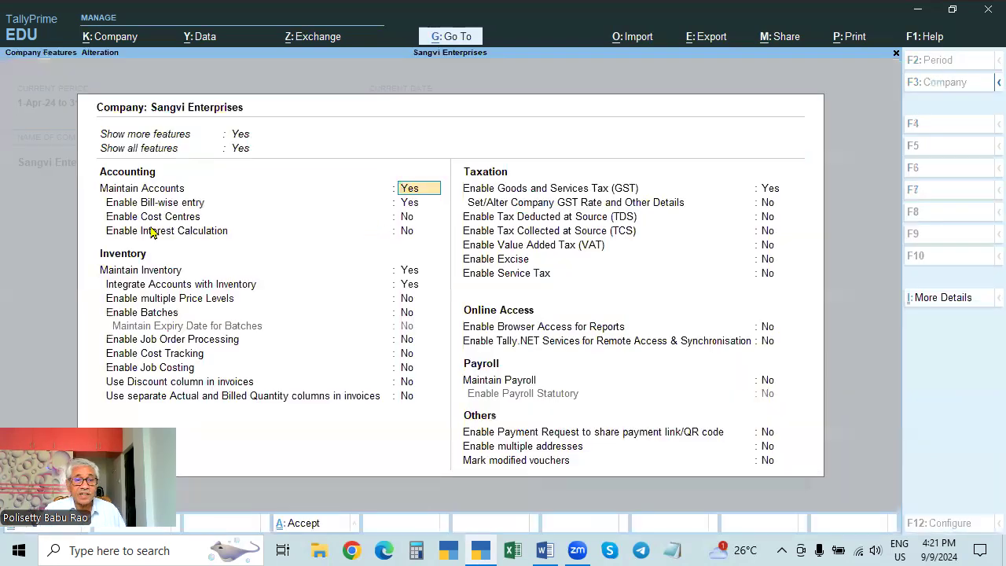
key(Escape)
key(Escape)
Open the list of ledgers for master alteration
key(Return)
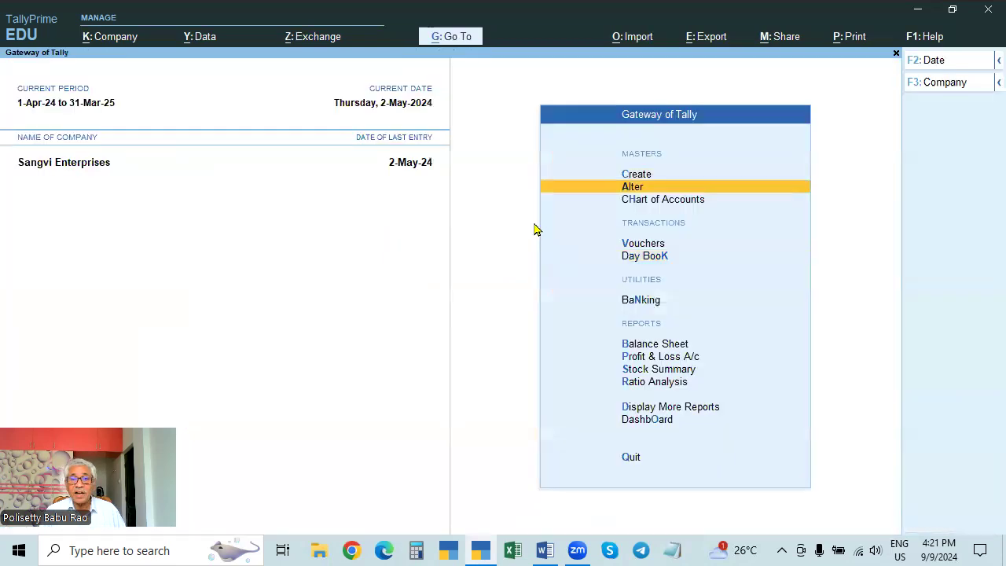
key(Return)
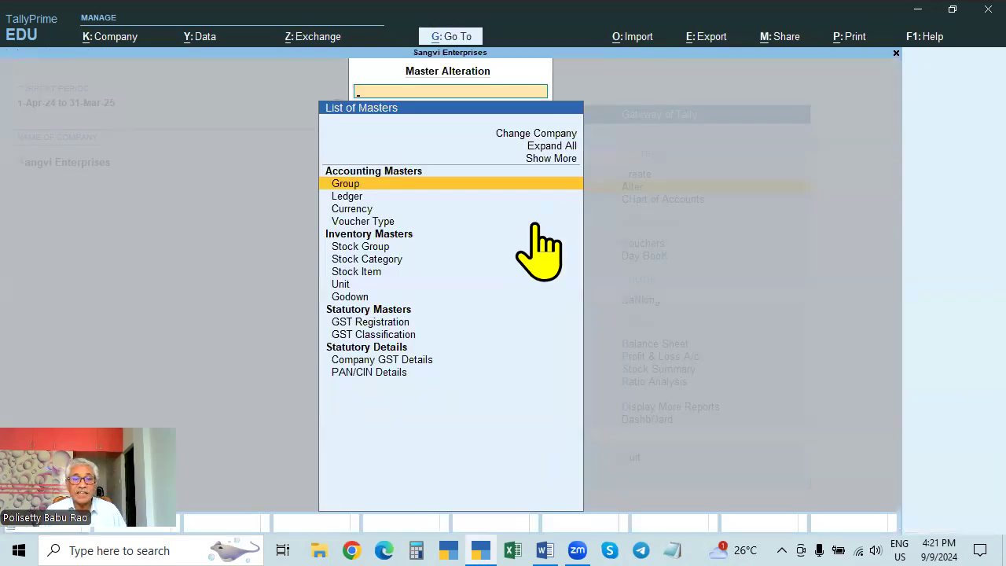
key(Down)
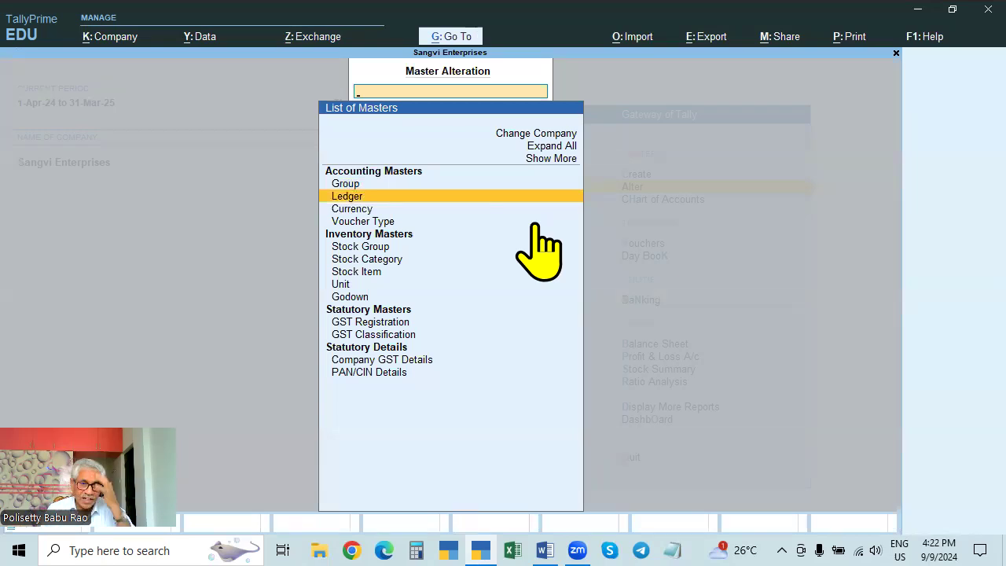
key(Return)
Look through the party accounts in the list of ledgers
key(Down)
key(Down)
key(Up)
key(Up)
key(Up)
key(Down)
key(Down)
key(Down)
key(Down)
key(Down)
key(Down)
key(Down)
key(Up)
key(Up)
key(Up)
key(Up)
key(Up)
key(Up)
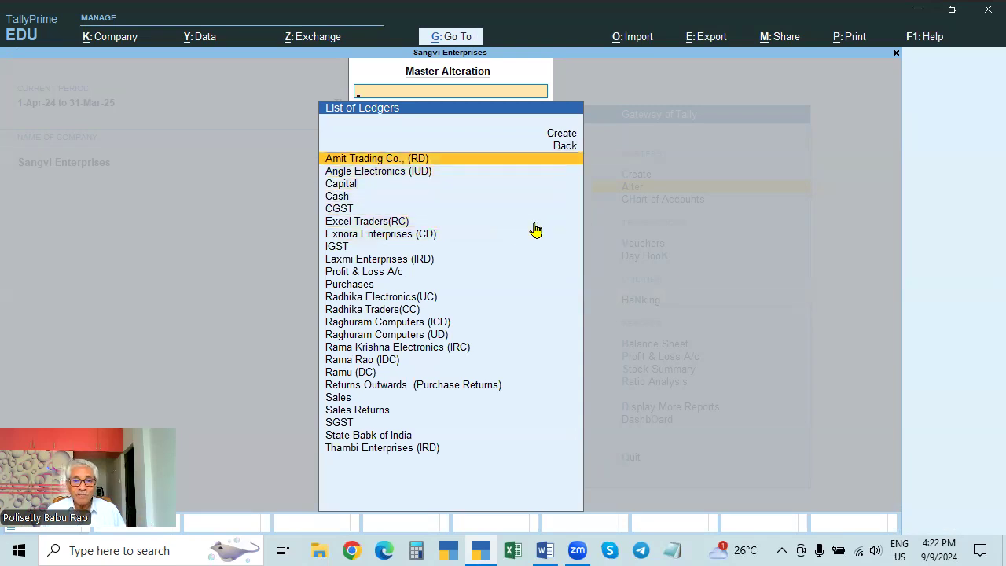
Open the Amit Trading Co., (RD) ledger for alteration and check the group it is under
key(Return)
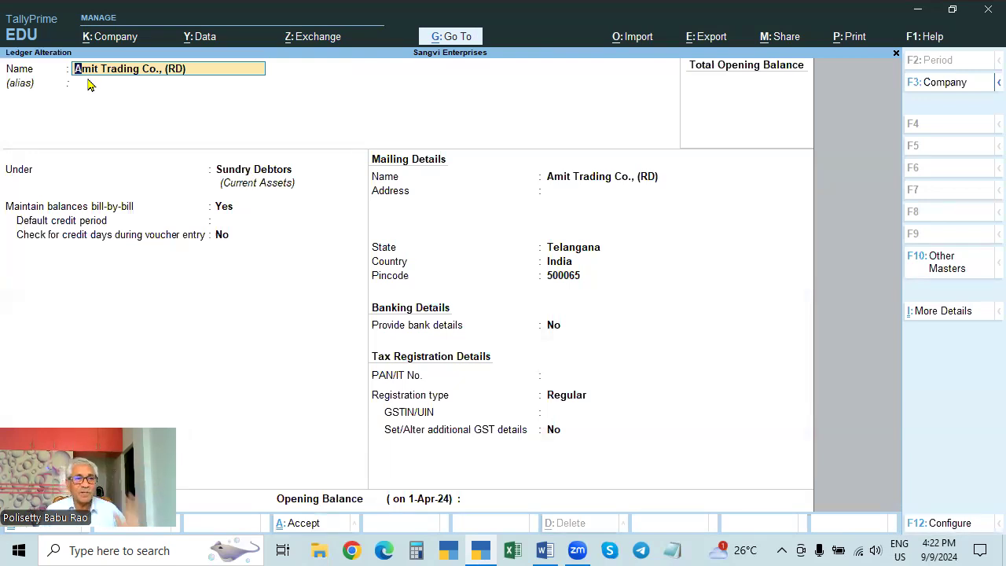
key(Return)
key(Return)
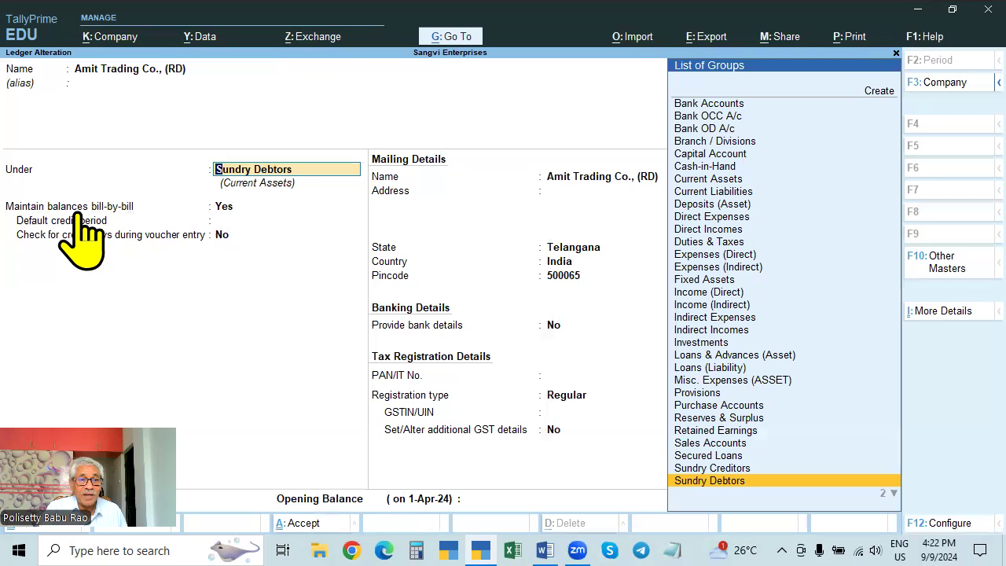
key(Down)
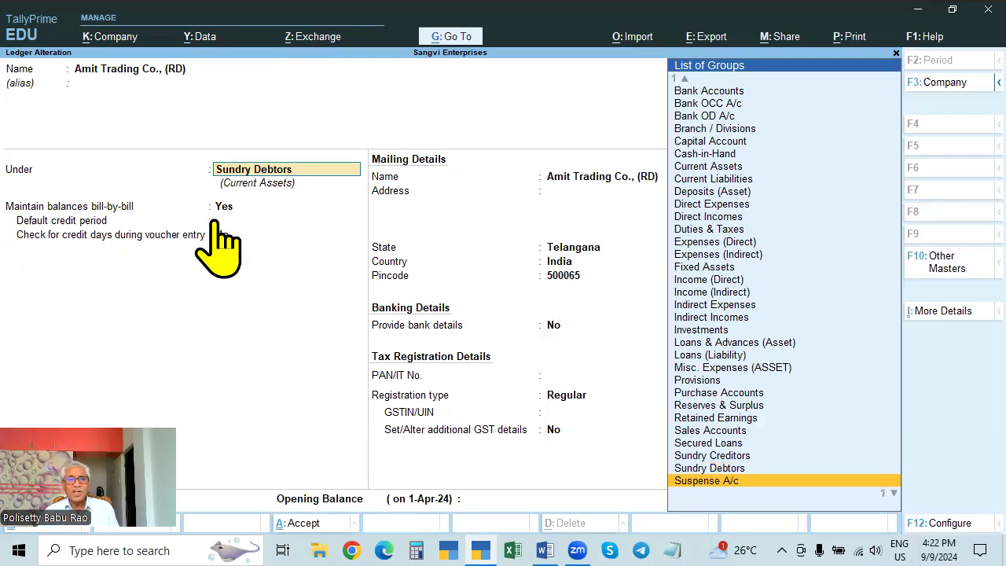
Set Maintain balances bill-by-bill to No for the Amit Trading Co., (RD) ledger
click(231, 209)
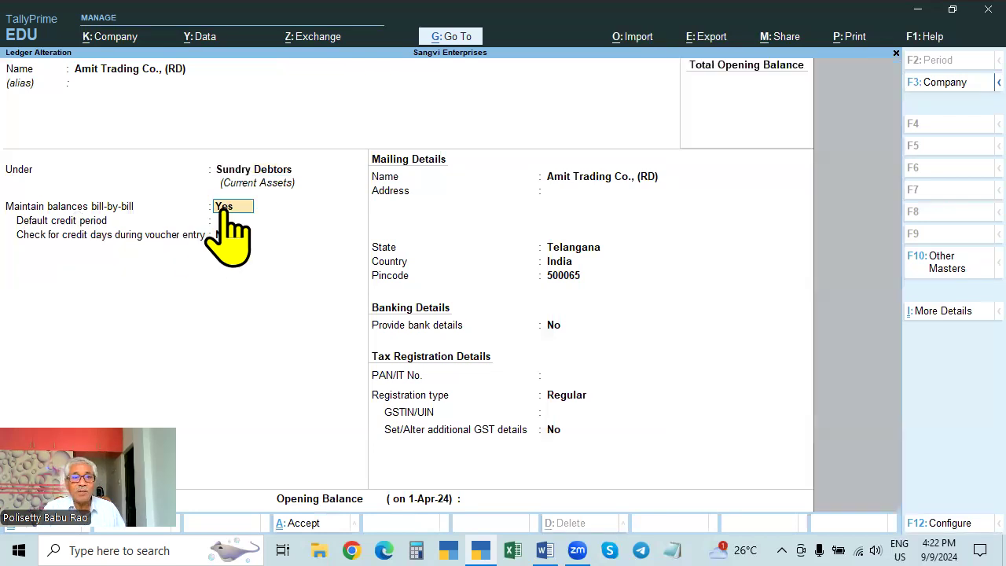
key(n)
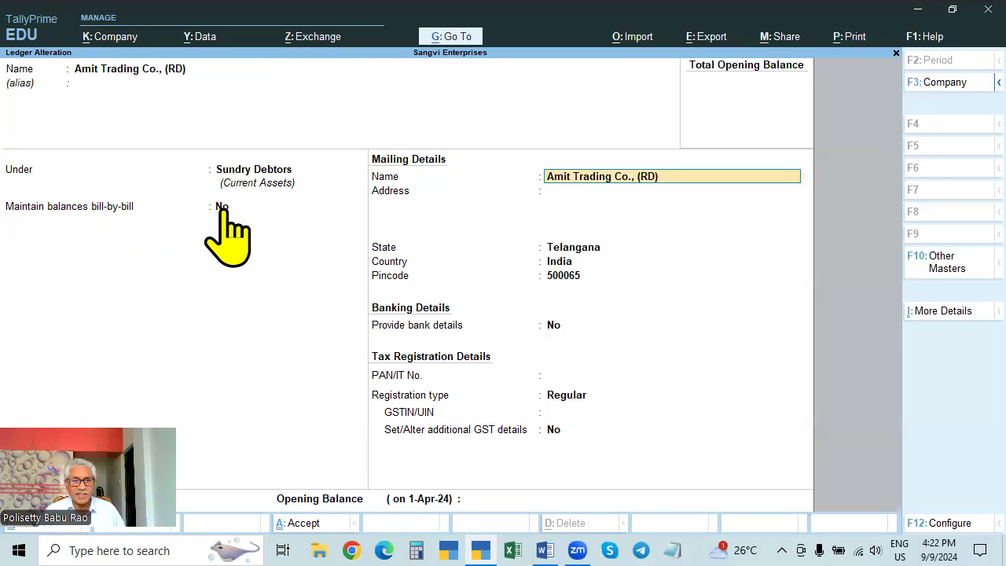
Set Maintain balances bill-by-bill to Yes and save the Amit Trading Co., (RD) ledger
click(231, 209)
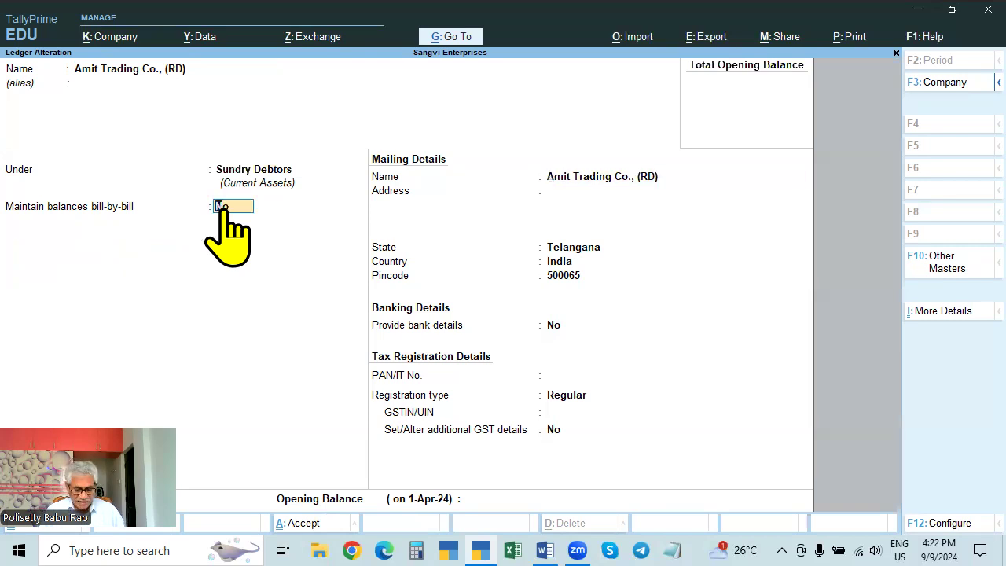
key(y)
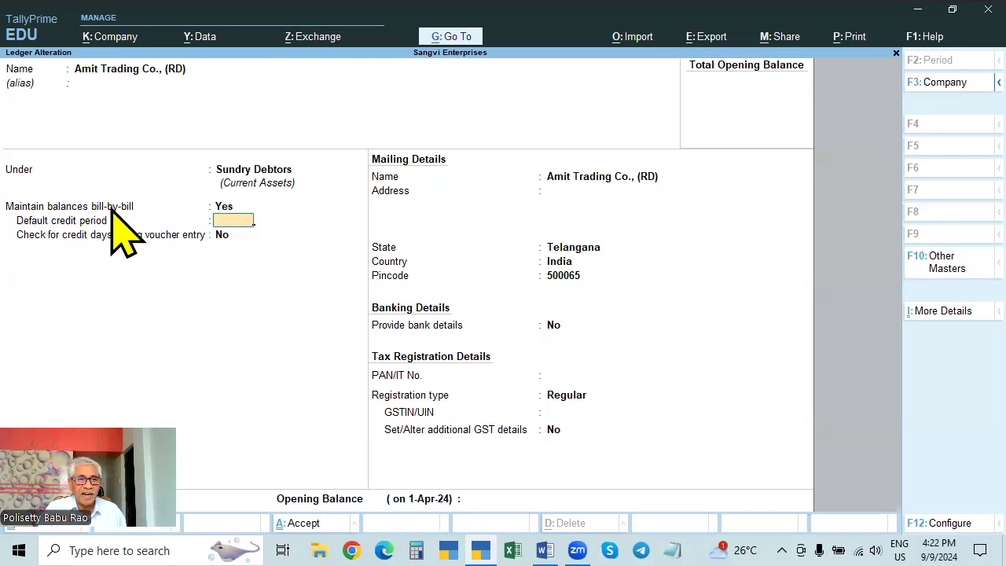
key(ctrl)
key(ctrl+a)
Open the Radhika Electronics(UC) ledger for alteration to check its bill-by-bill setting
key(Down)
key(Down)
key(Down)
key(Down)
key(Down)
key(Down)
key(Down)
key(Down)
key(Down)
key(Down)
key(Down)
key(Return)
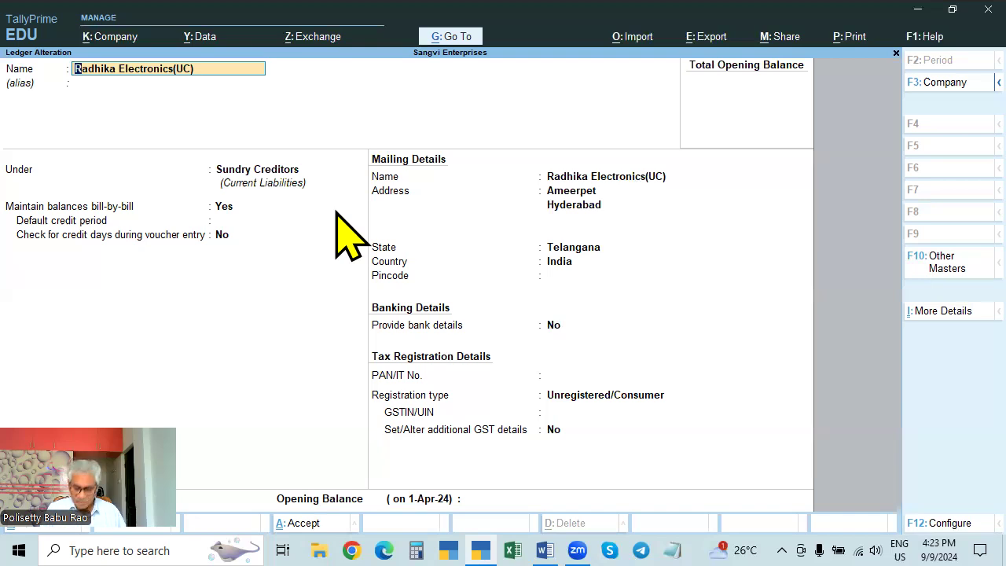
Open the Laxmi Enterprises (IRD) ledger for alteration to check its bill-by-bill setting, leaving it without changes
key(Escape)
key(Escape)
key(Return)
key(Up)
key(Up)
key(Up)
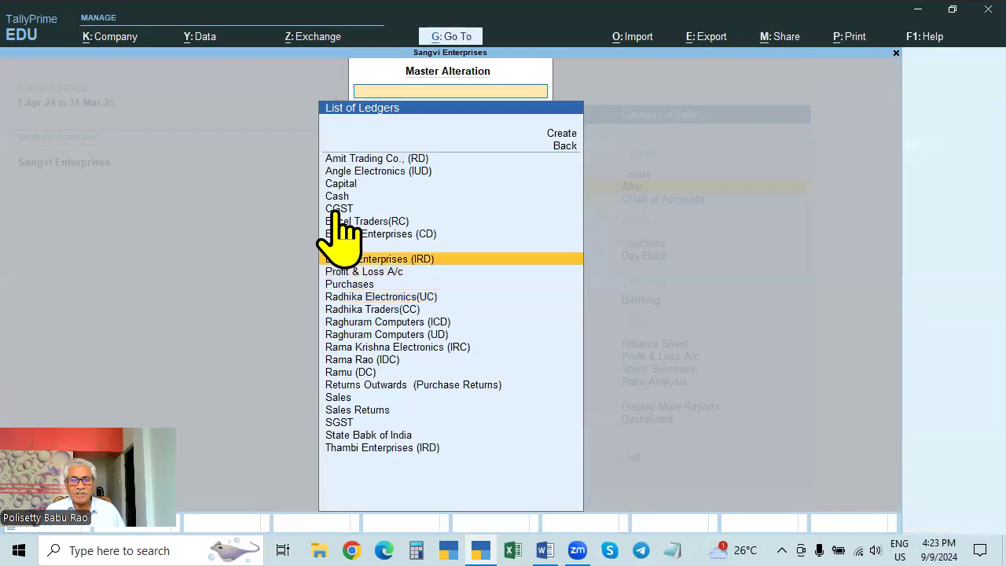
key(Return)
key(Escape)
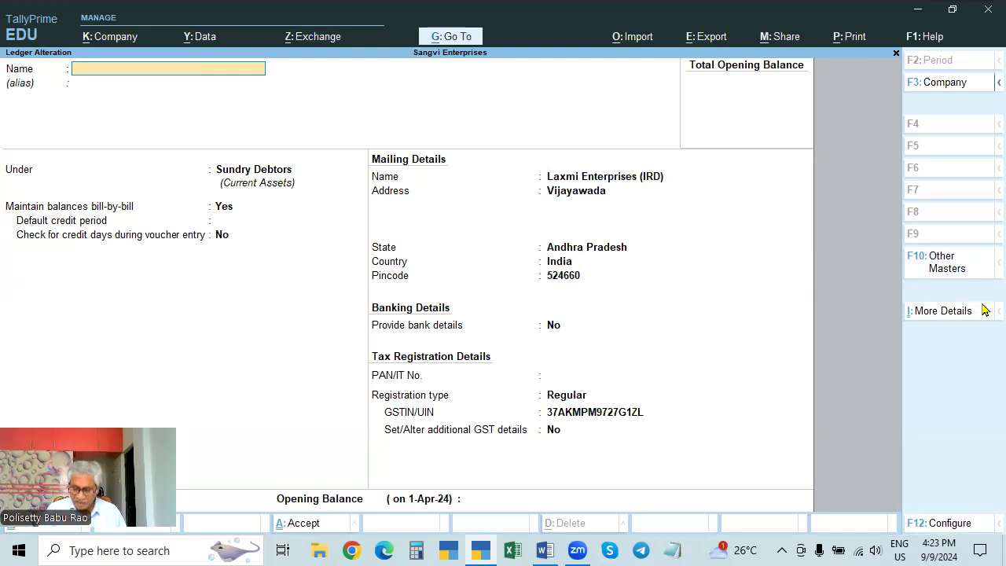
key(Escape)
key(Return)
Open the Exnora Enterprises (CD) ledger for alteration and check its Maintain balances bill-by-bill setting
key(Up)
key(Up)
key(Return)
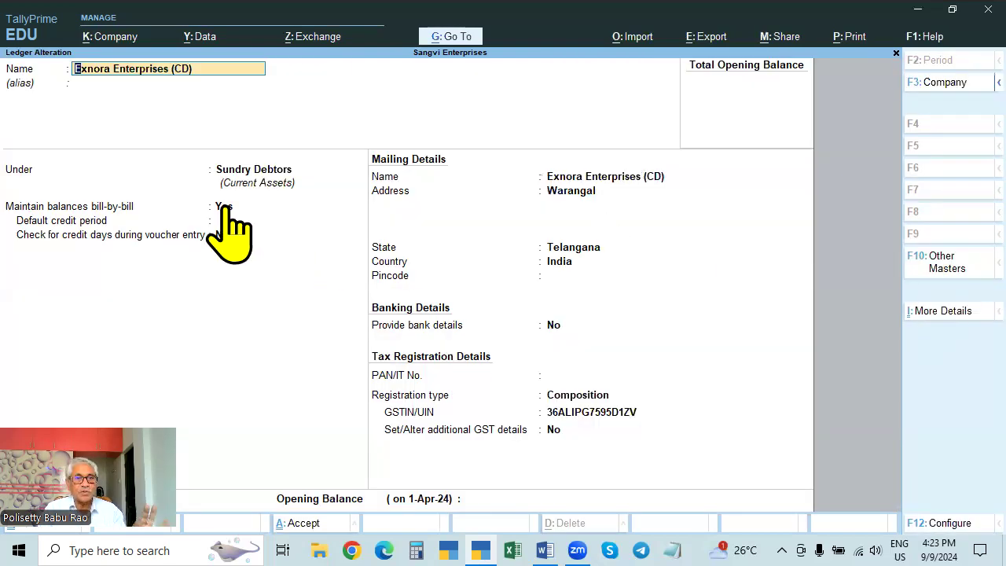
key(Escape)
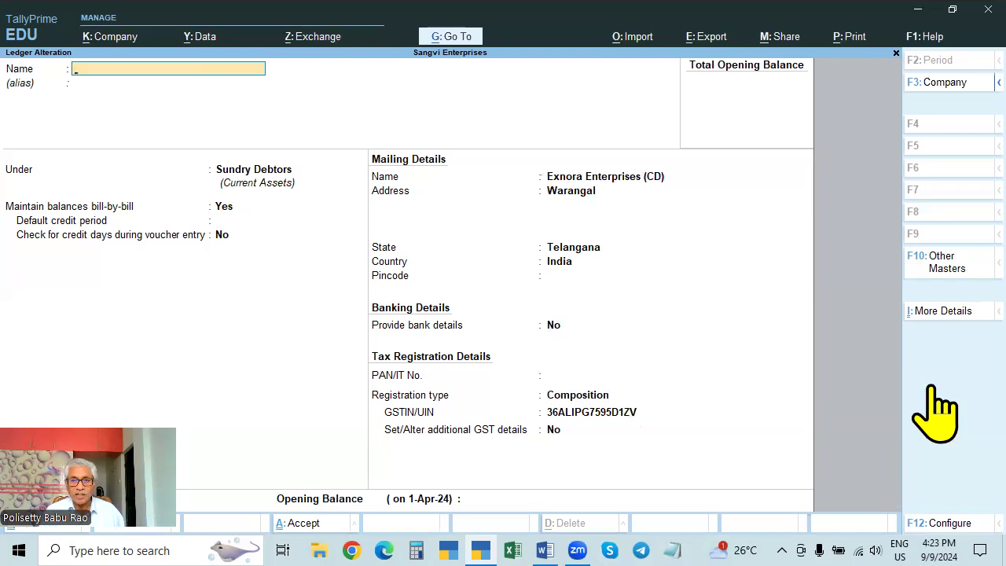
key(Escape)
Check the bill-by-bill setting of the Rama Krishna Electronics (IRC) ledger and return to the Gateway of Tally
key(Down)
key(Down)
key(Down)
key(Down)
key(Down)
key(Down)
key(Down)
key(Down)
key(Down)
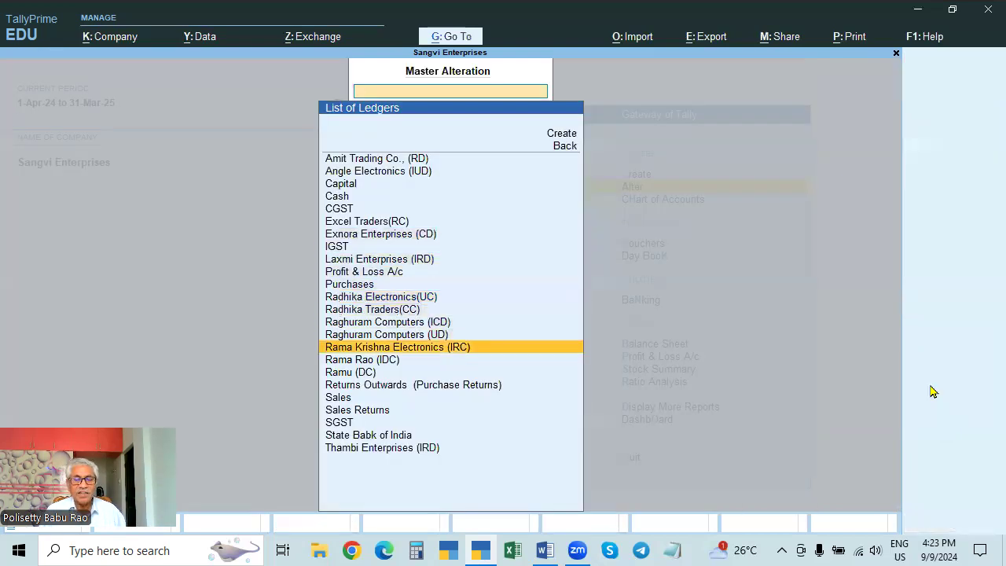
key(Return)
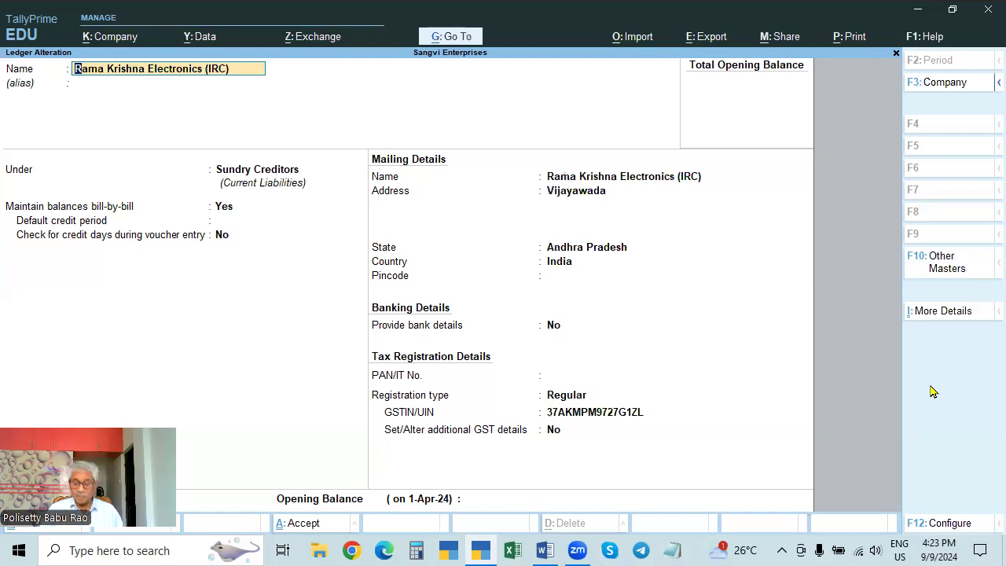
key(Escape)
key(Escape)
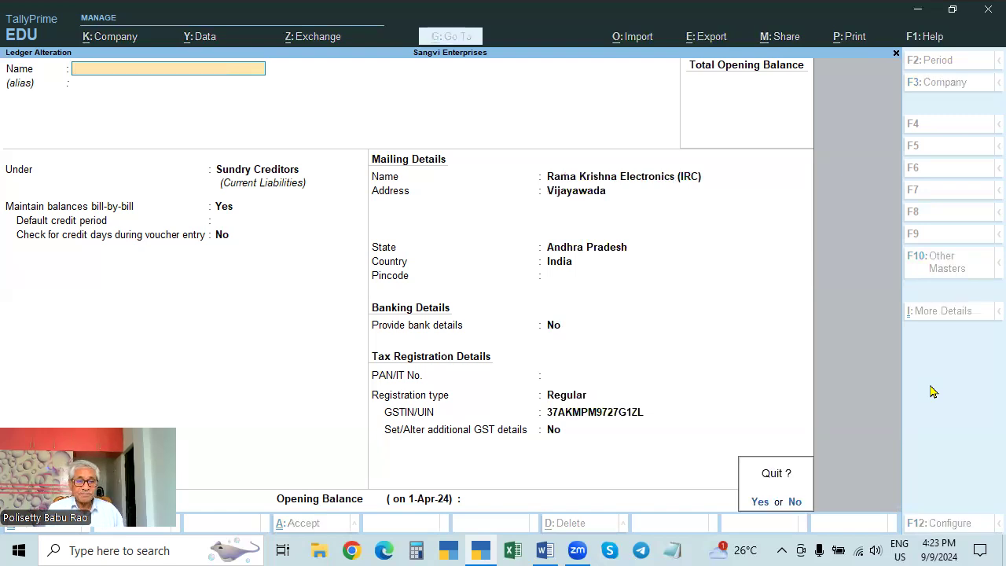
key(y)
key(Escape)
key(Escape)
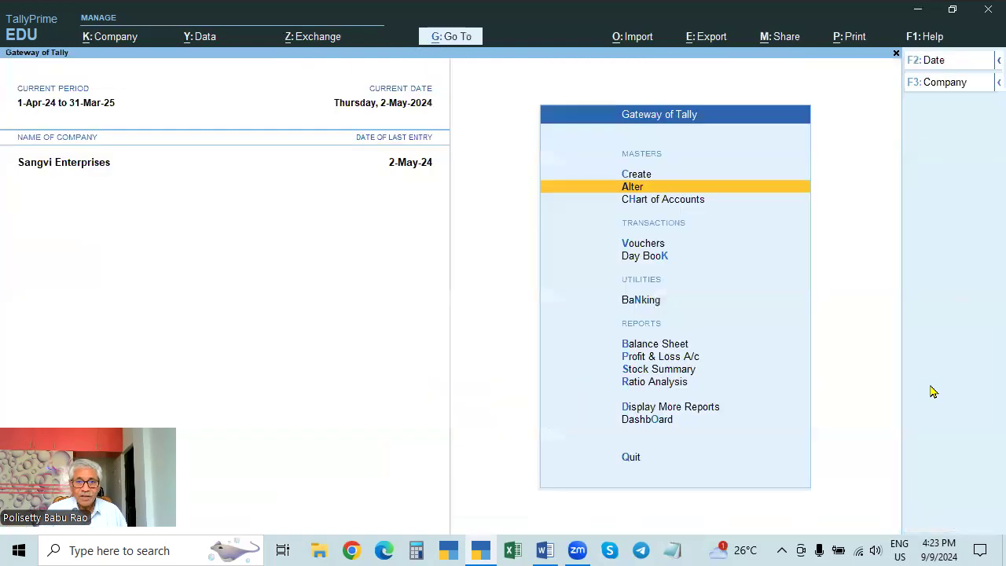
Open the Angle Electronics (IUD) ledger for alteration to review it, and return to the ledger list
key(Return)
key(Down)
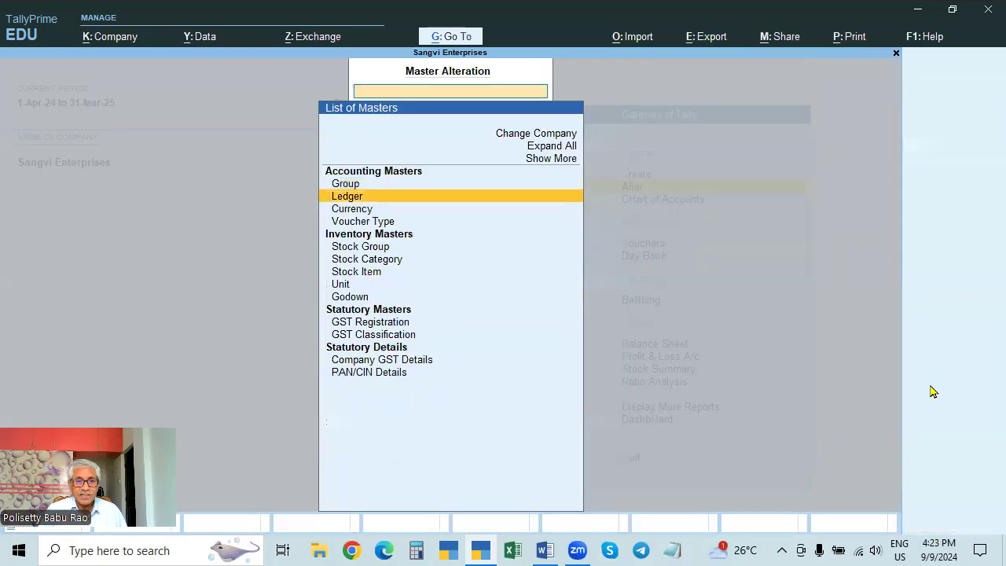
key(Return)
key(Down)
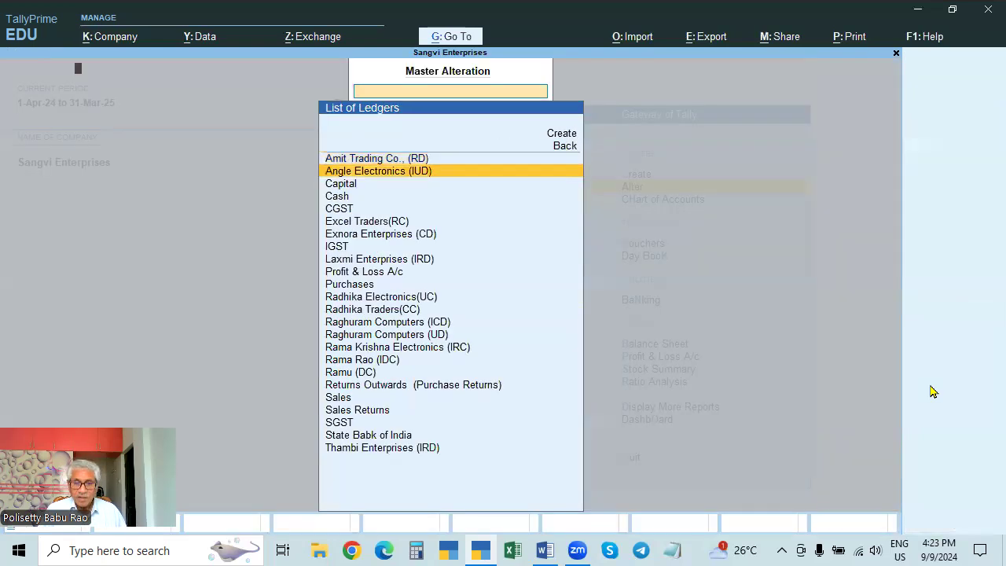
key(Return)
key(BackSpace)
key(Escape)
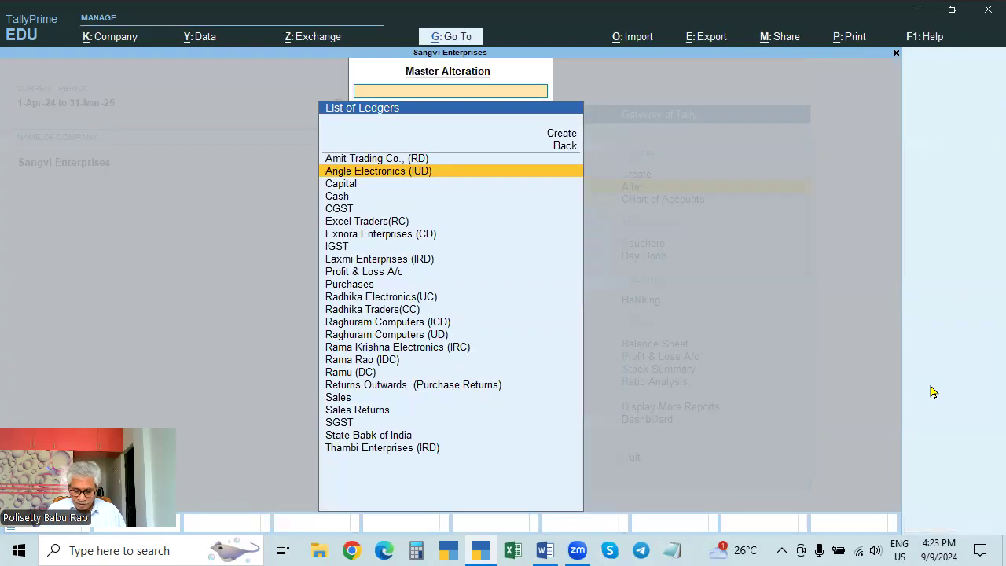
Open the Amit Trading Co., (RD) ledger and review Enable Bill-wise entry in the company features from there
key(Escape)
key(Return)
key(Return)
key(F11)
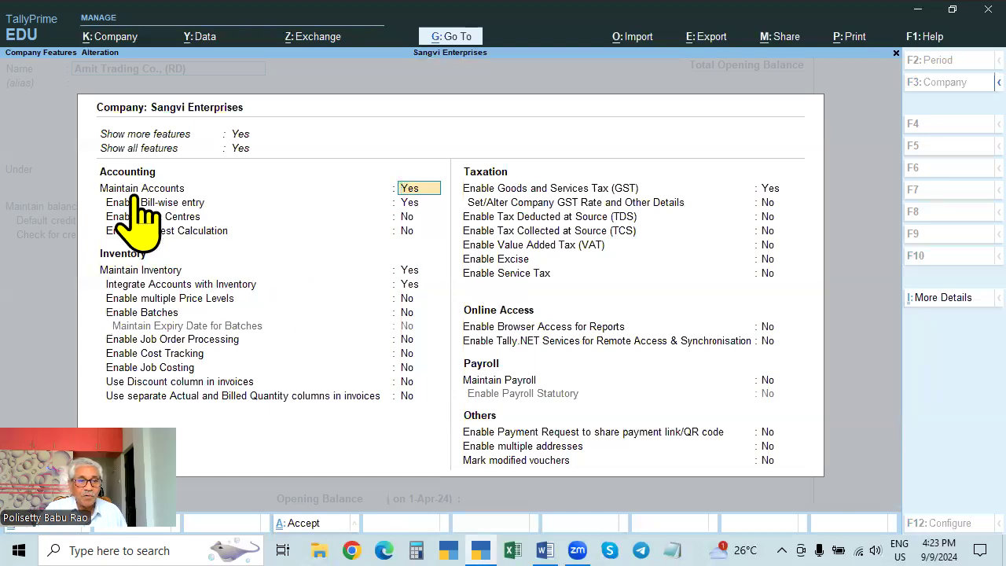
click(413, 205)
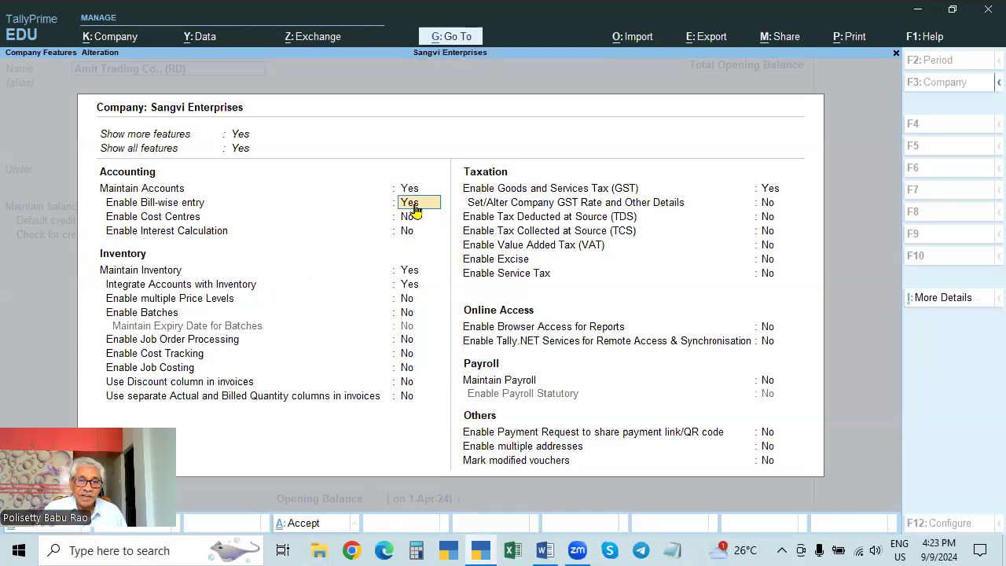
key(ctrl)
key(ctrl+a)
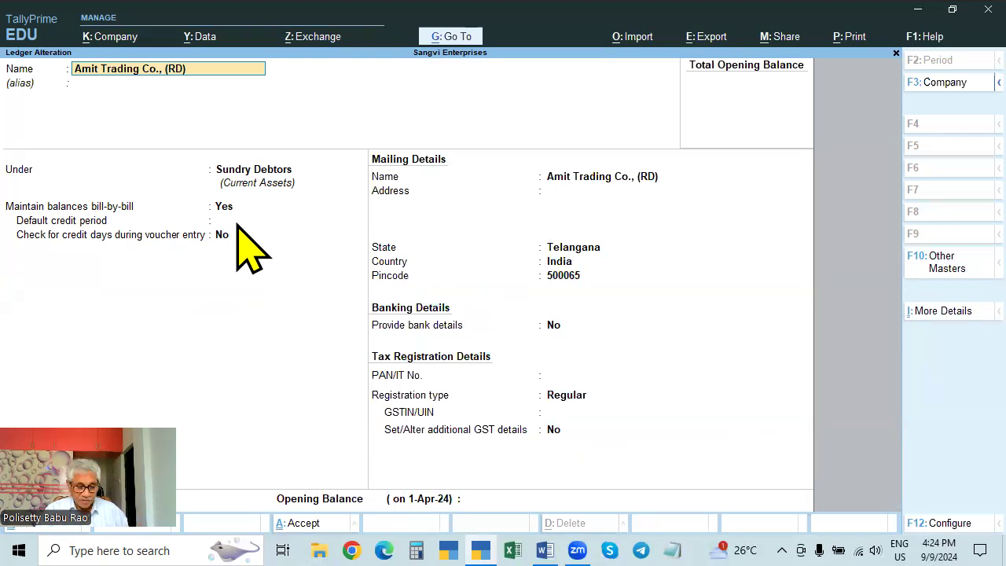
Keep Enable Bill-wise entry at Yes in the Sangvi Enterprises company features and accept them
key(F11)
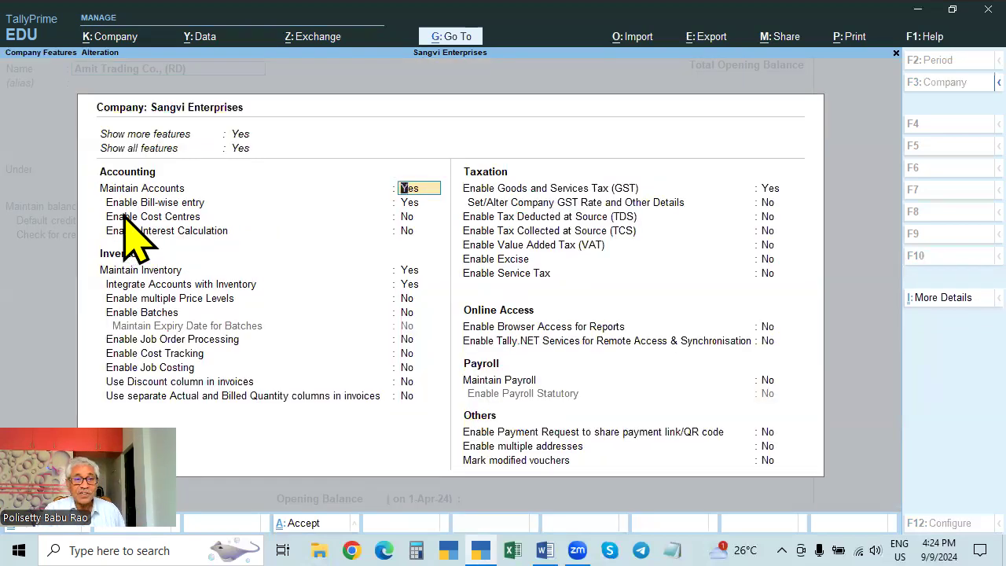
key(Return)
key(Return)
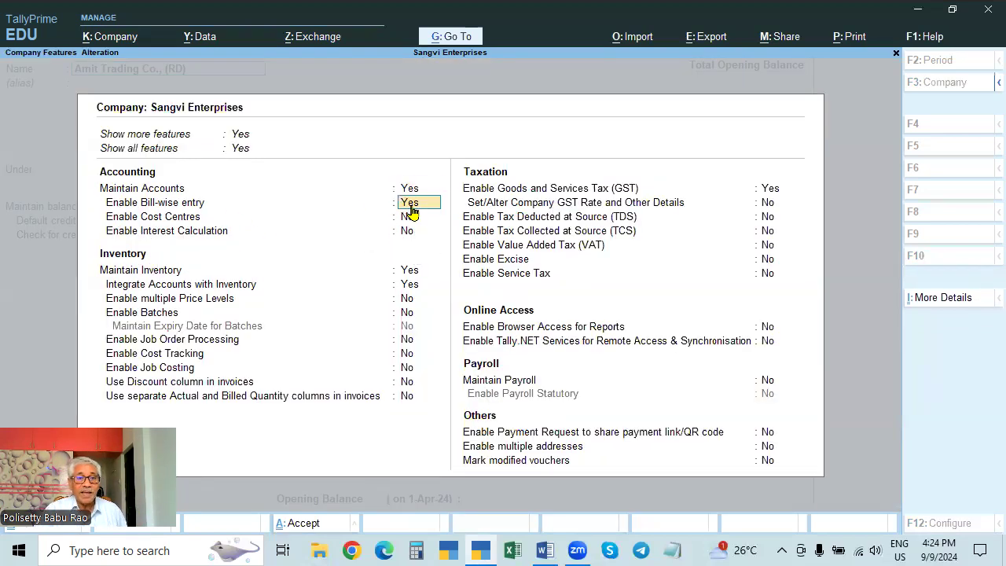
key(ctrl)
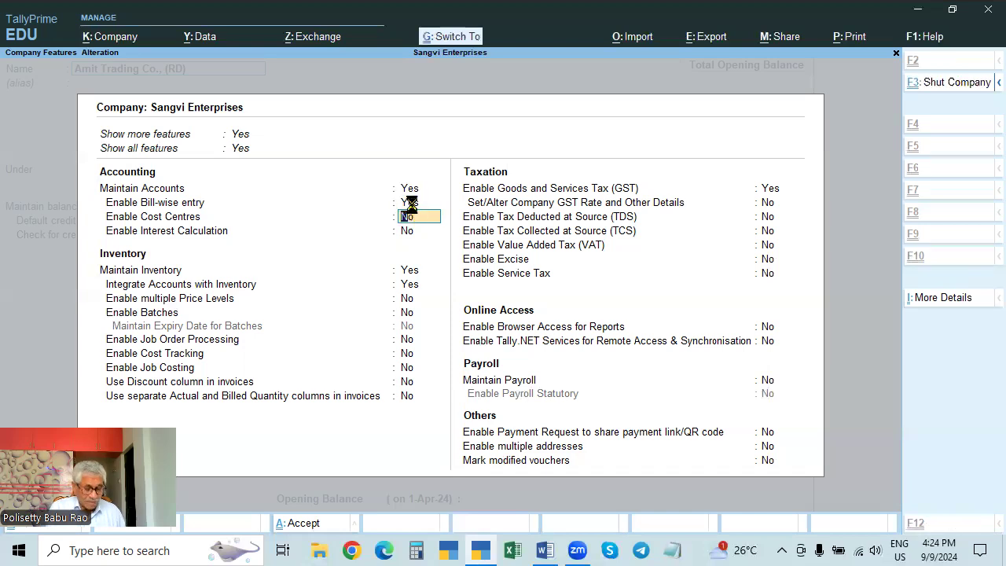
key(ctrl+a)
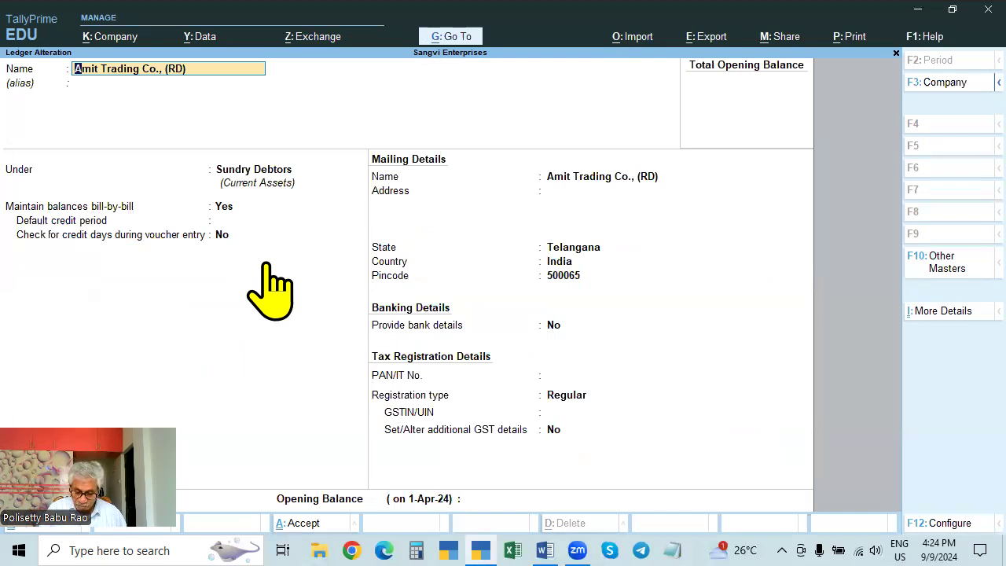
Set Maintain balances Bill-by-Bill to No in the ledger configuration and accept it
key(F12)
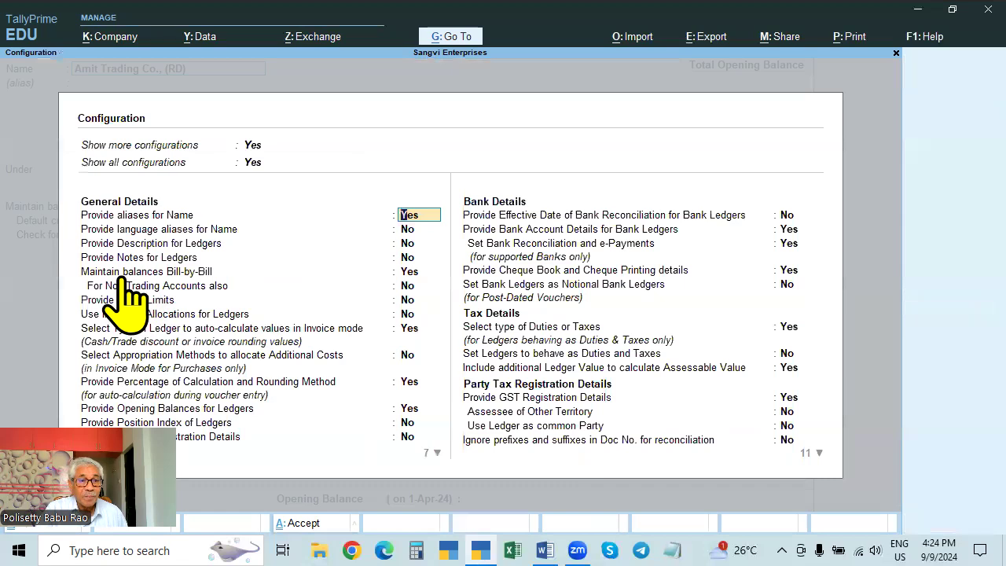
click(409, 275)
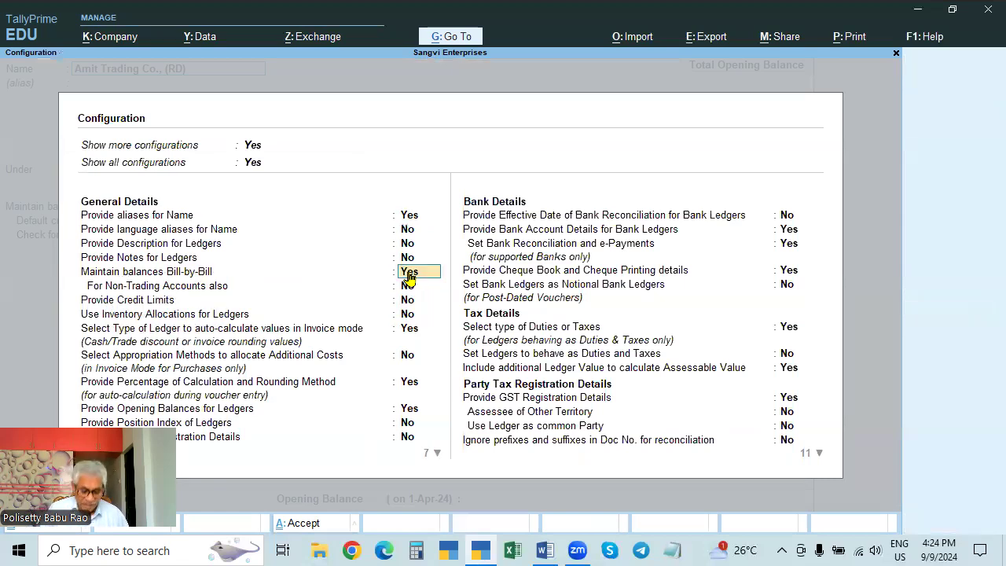
key(Return)
key(ctrl+a)
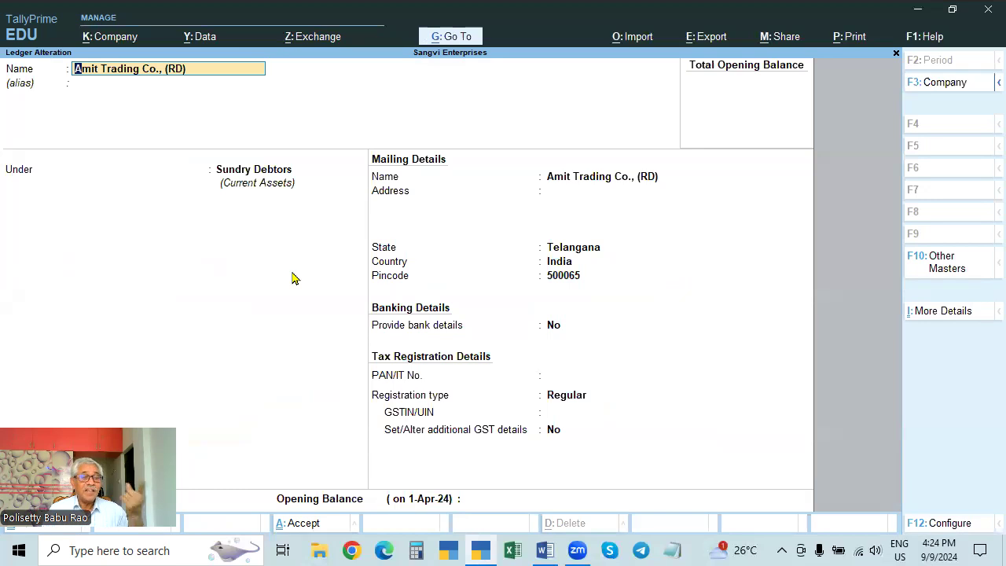
Set Maintain balances Bill-by-Bill to Yes in the ledger configuration and accept it
key(F12)
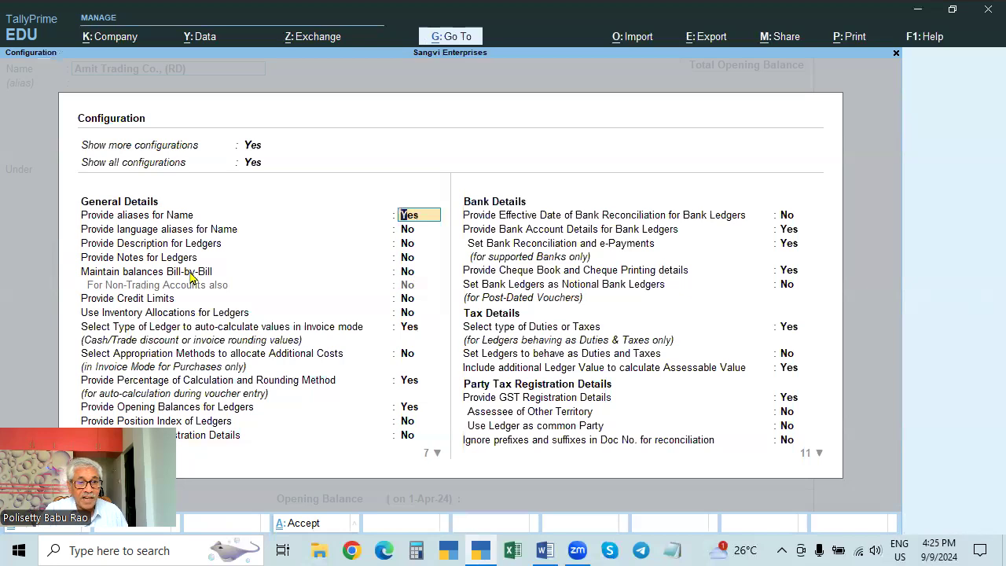
click(408, 273)
text(y)
key(Return)
key(ctrl+a)
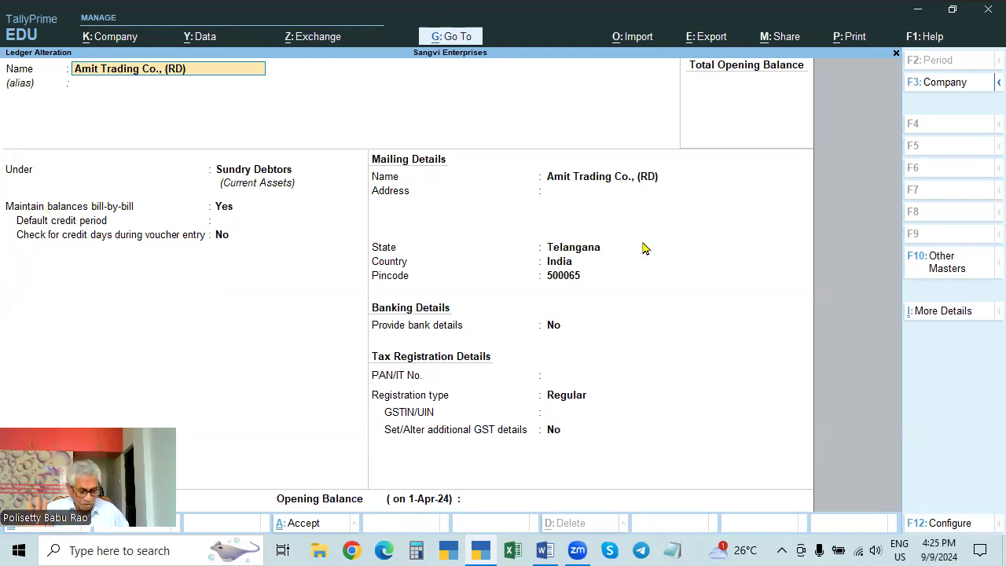
Return to the Gateway of Tally, switch to the Bill-wie Entries document in Word and review the New Referance item
key(Escape)
key(Escape)
key(Escape)
key(Up)
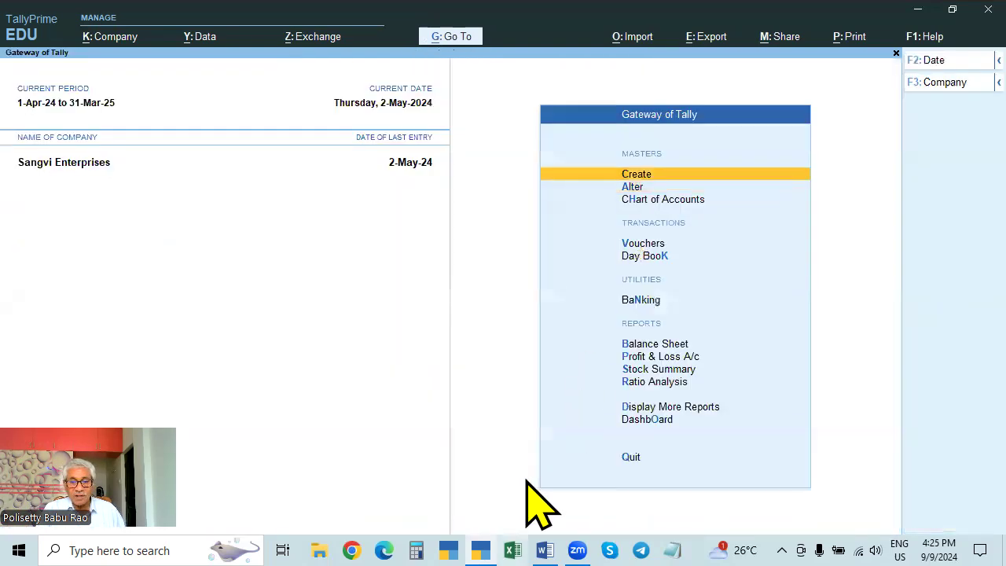
key(alt+Tab)
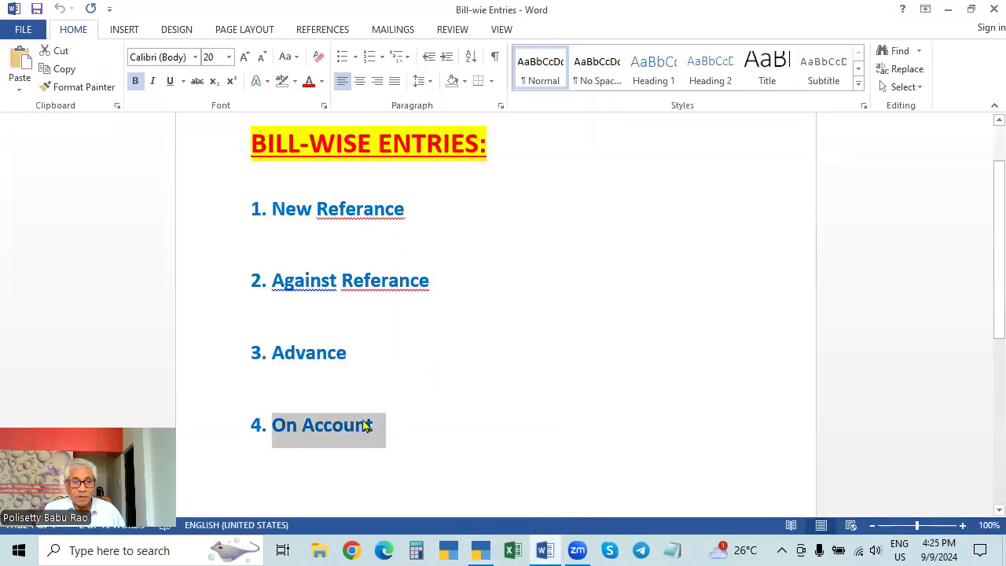
drag(270, 212, 442, 228)
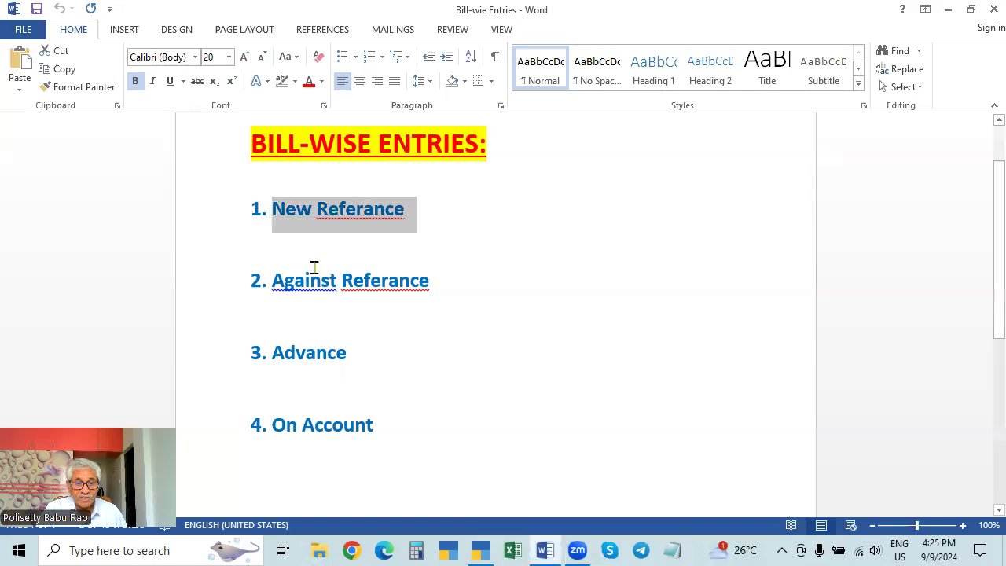
click(563, 303)
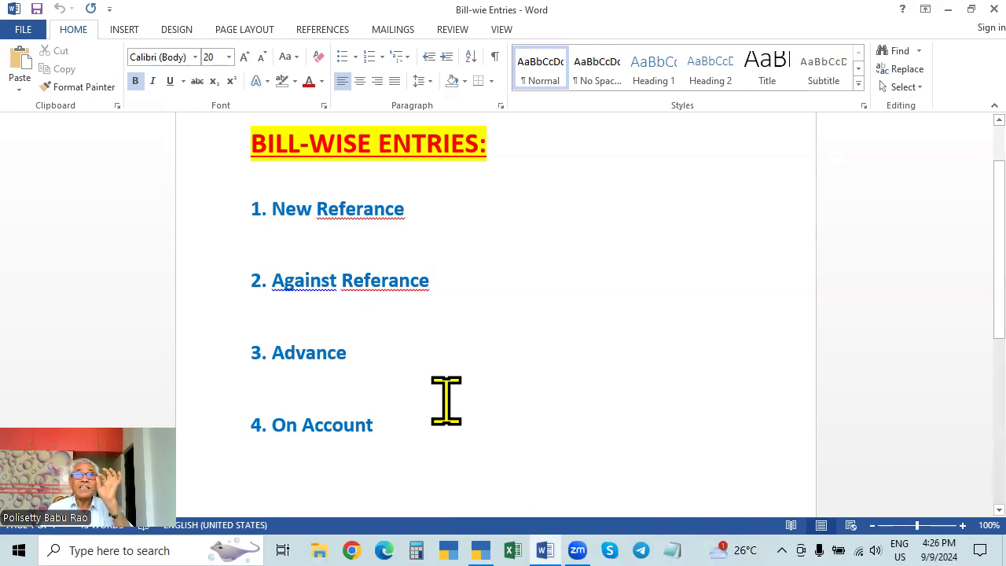
Switch back to TallyPrime and open the Day Book for the period 1-Apr-24 to 2-May-24
click(481, 551)
key(Down)
key(Down)
key(Down)
key(Down)
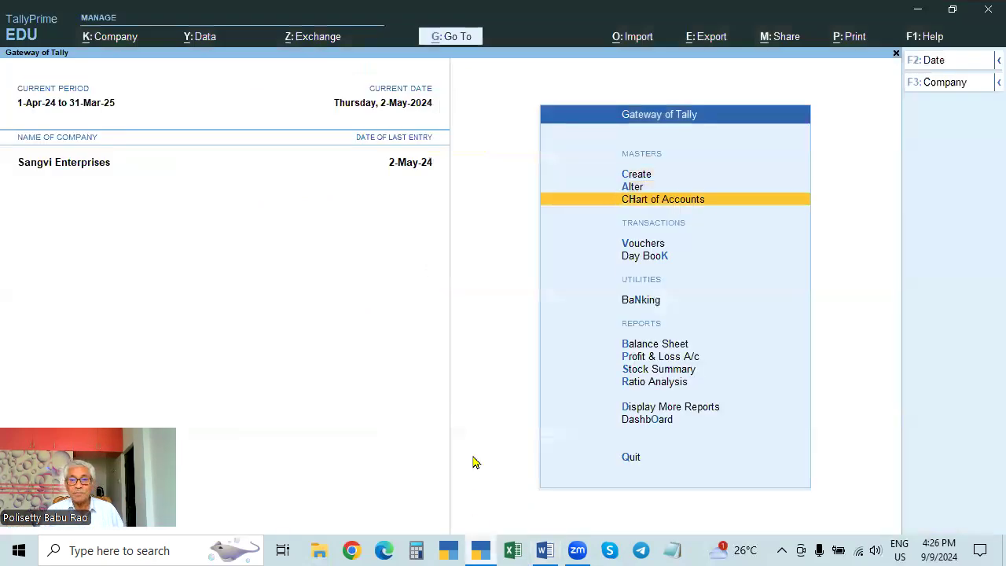
key(Return)
key(F2)
key(BackSpace)
key(Return)
Open the first Day Book entry, purchase voucher No. 17 for Excel Traders(RC), and move to its party account name
key(Up)
key(Up)
key(Up)
key(Up)
key(Up)
key(Up)
key(Up)
key(Up)
key(Up)
key(Up)
key(Up)
key(Up)
key(Up)
key(Up)
key(Up)
key(Up)
key(Up)
key(Up)
key(Up)
key(Up)
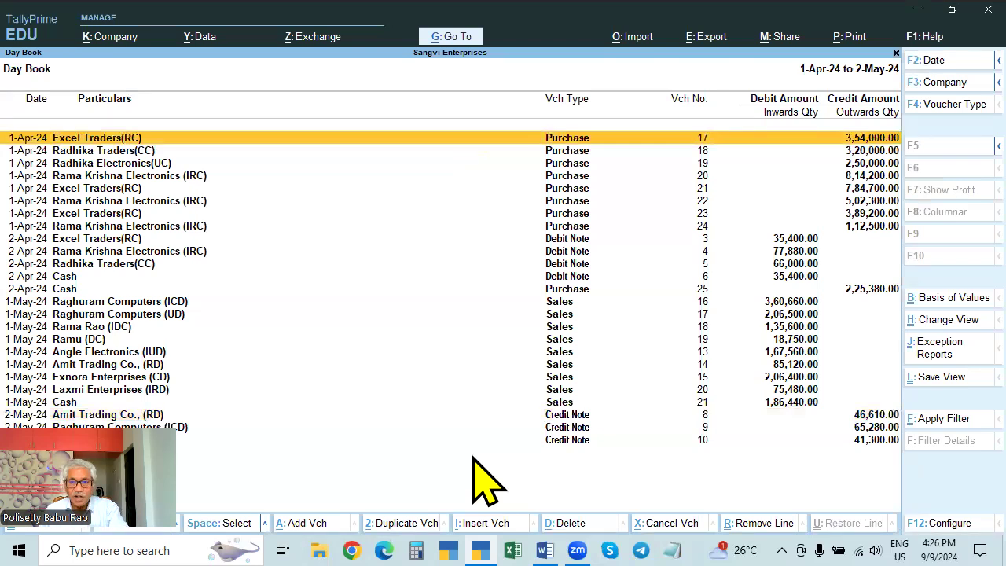
key(Return)
key(Return)
key(Return)
key(Return)
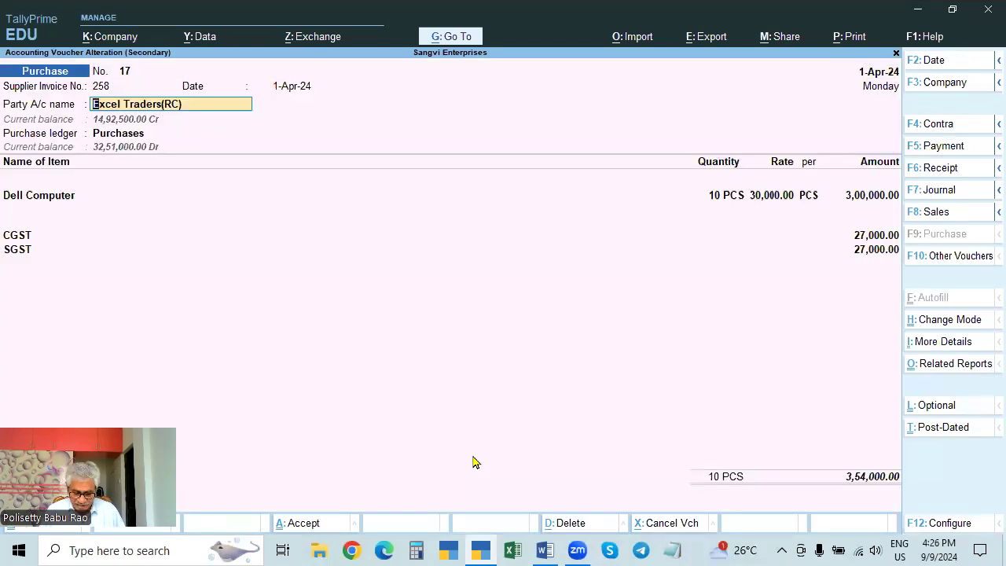
Open the Excel Traders(RC) ledger from the voucher to check its bill-by-bill setting, and return to the voucher
key(ctrl+Return)
key(BackSpace)
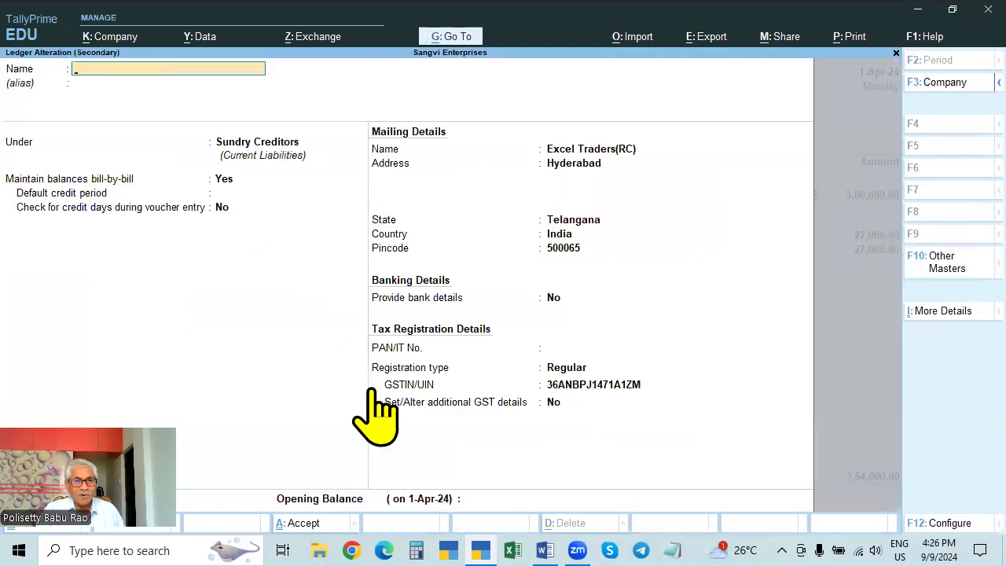
key(Escape)
key(Return)
Accept the voucher's existing receipt, party, item, CGST and SGST entries and open the Bill-wise Details for Excel Traders(RC)
key(Return)
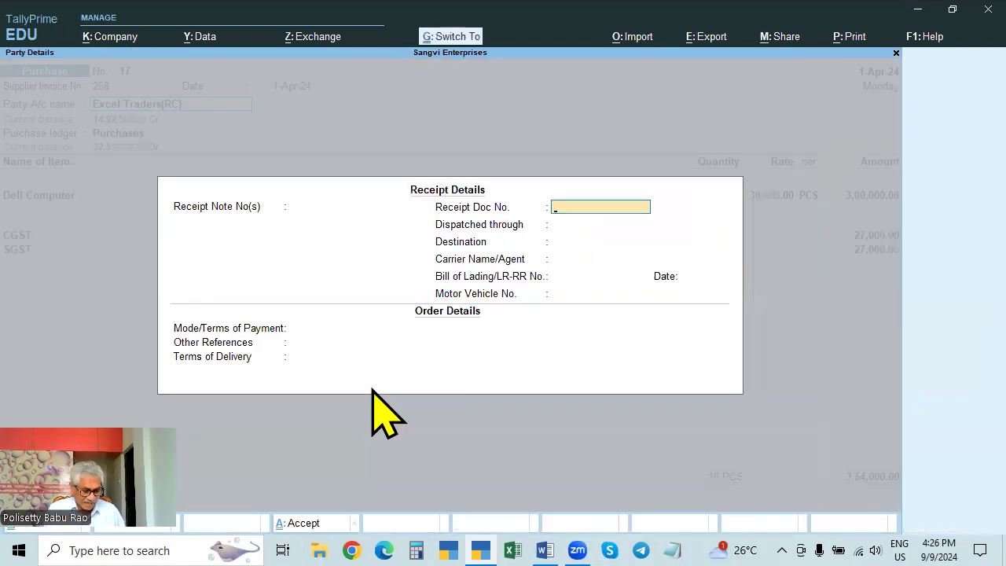
key(ctrl+a)
key(ctrl+a)
key(Return)
key(Return)
key(Return)
key(Return)
key(Return)
key(Return)
key(Return)
key(Return)
key(Return)
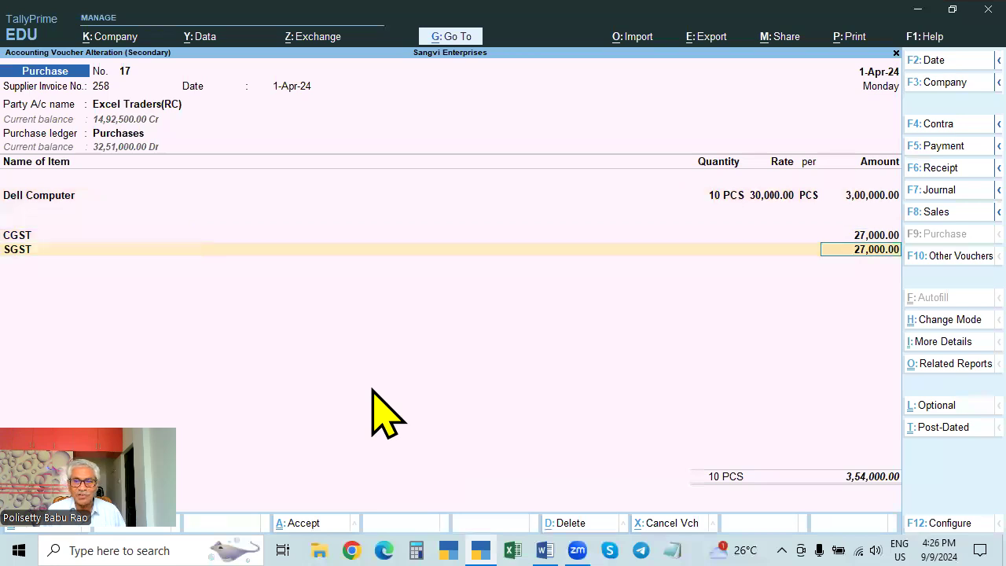
key(Return)
key(Return)
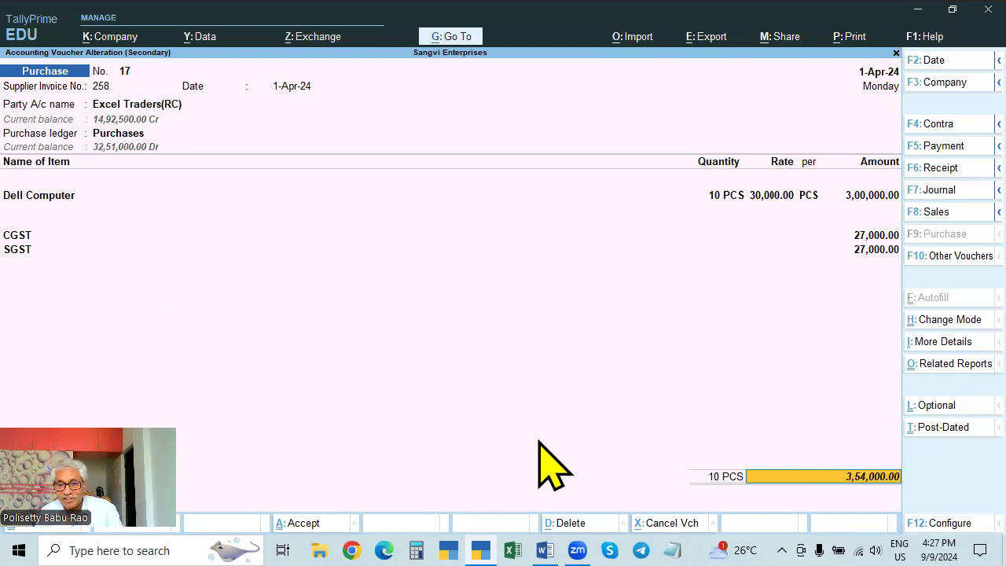
key(Return)
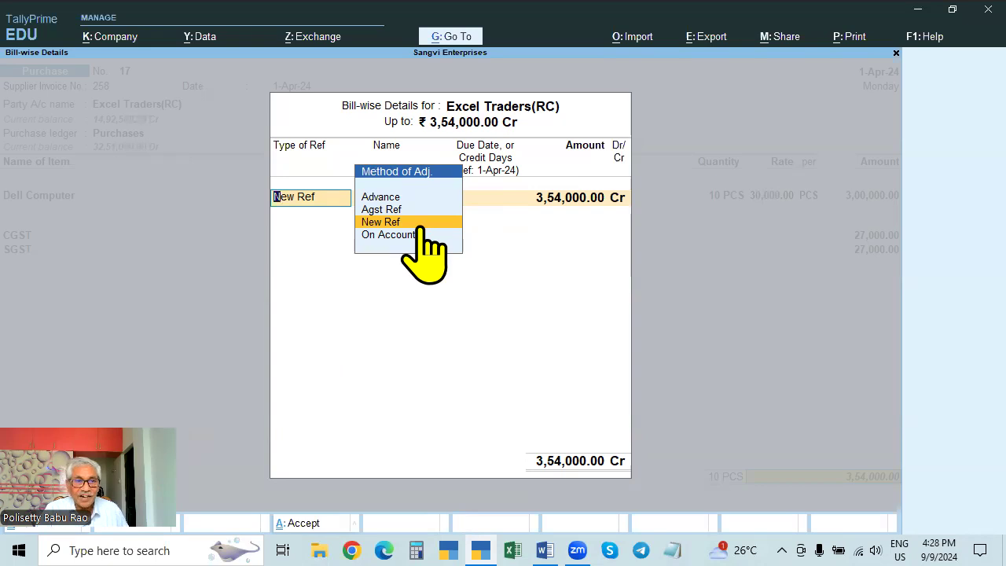
Choose New Ref in the Excel Traders(RC) Bill-wise Details to check its default reference name, and return to the voucher
key(Return)
key(Escape)
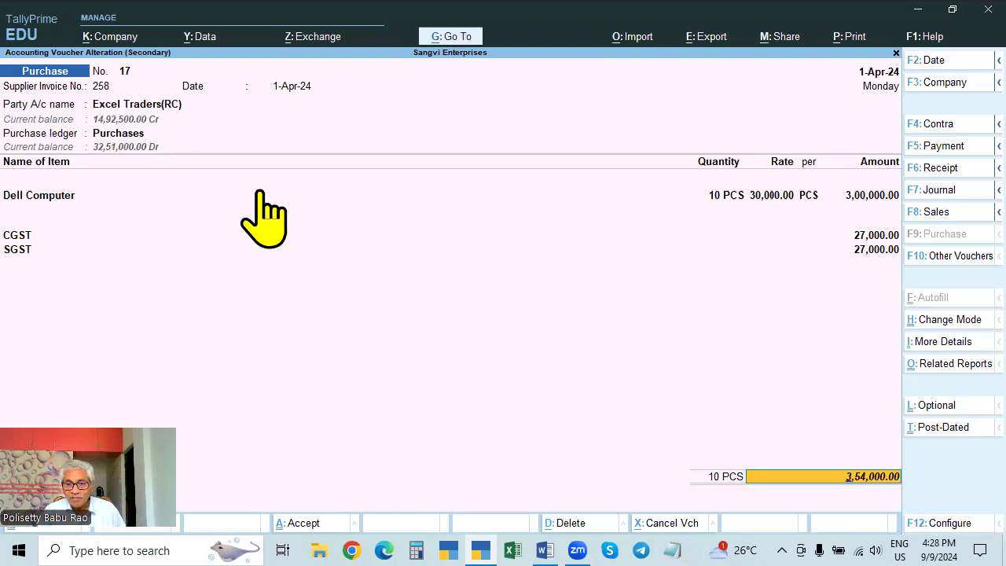
key(Return)
key(Up)
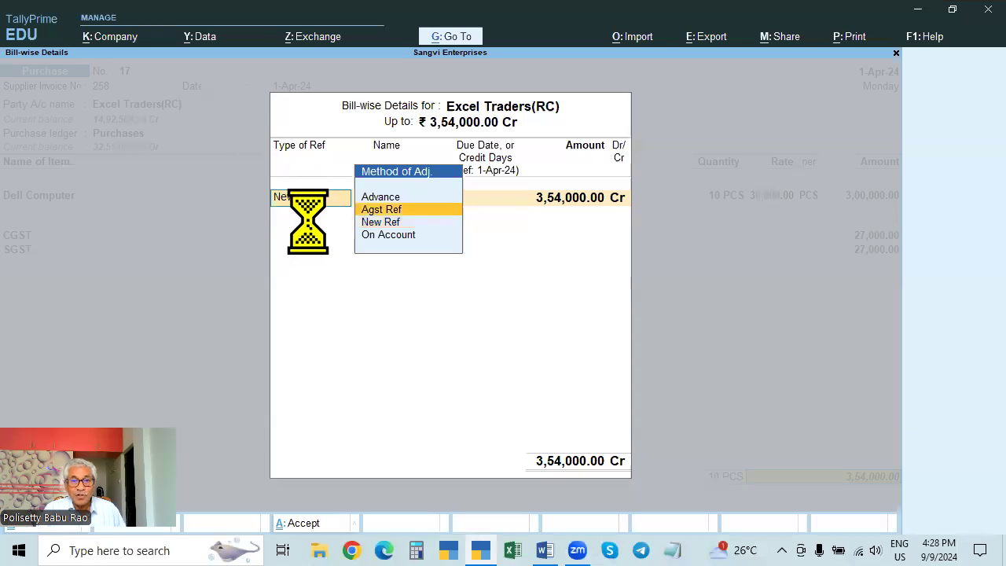
key(Down)
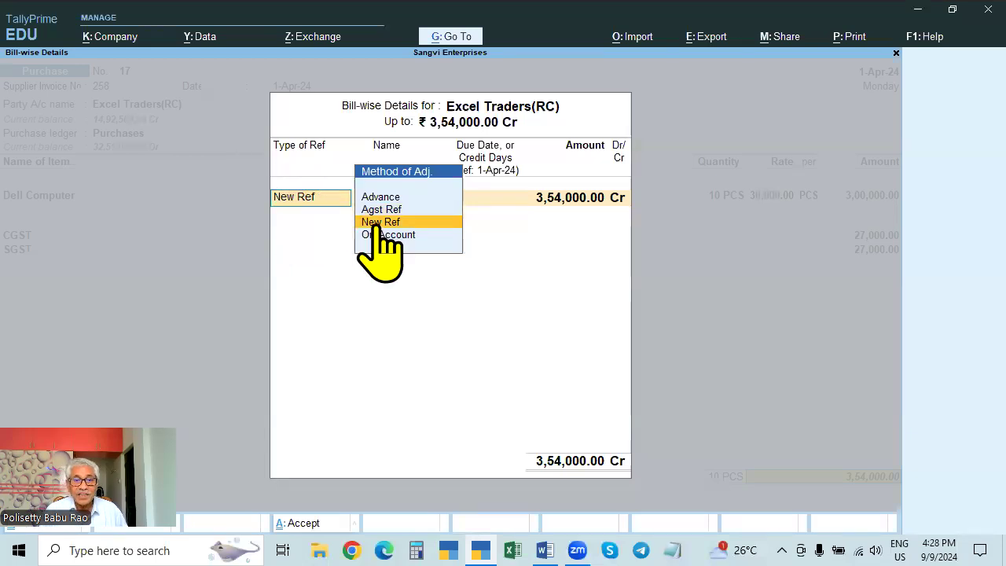
click(375, 229)
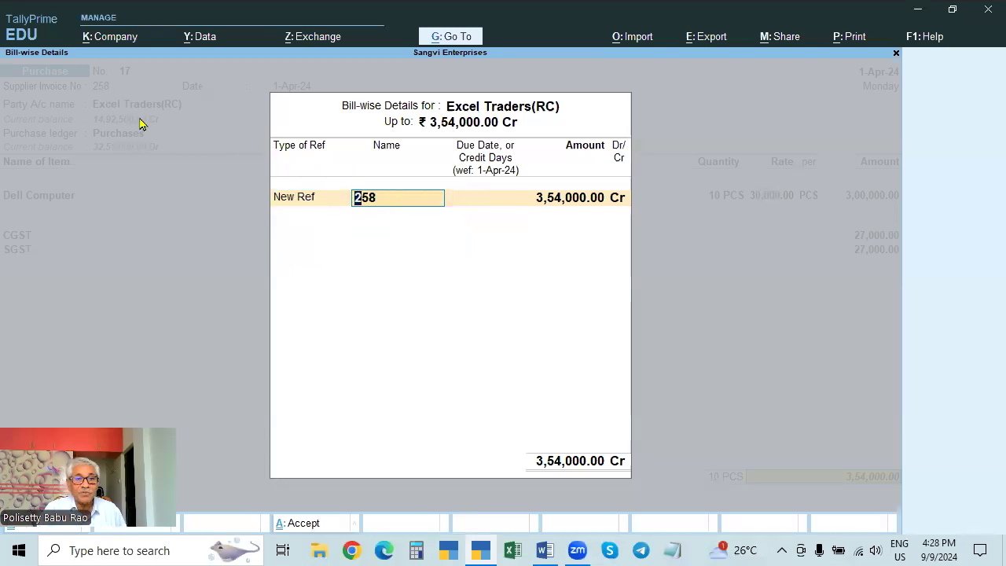
key(Escape)
key(Escape)
key(y)
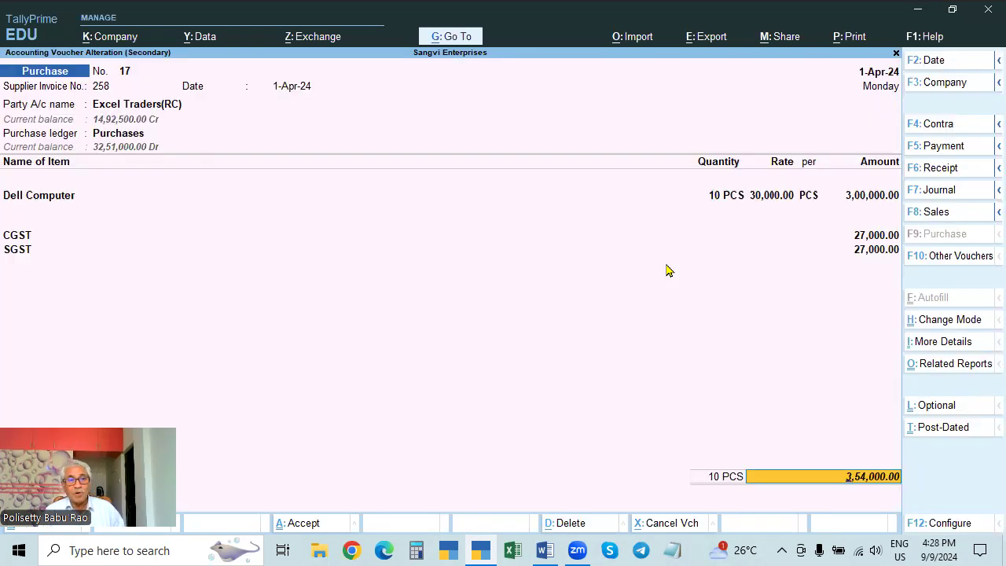
Clear the supplier invoice number of purchase voucher No. 17 and accept its party account Excel Traders(RC) and party details
click(100, 91)
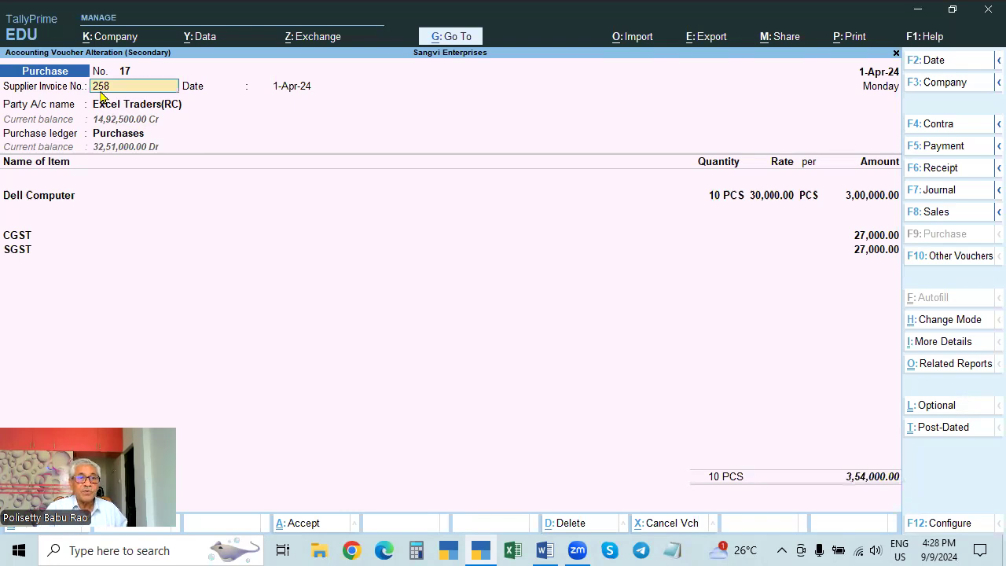
key(BackSpace)
key(BackSpace)
key(BackSpace)
key(Return)
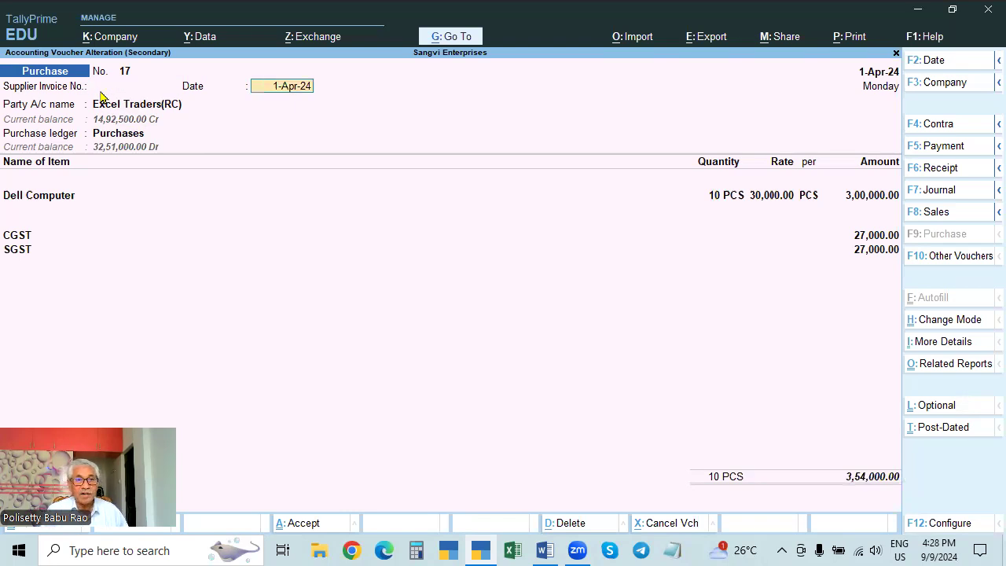
key(Return)
key(Return)
key(Return)
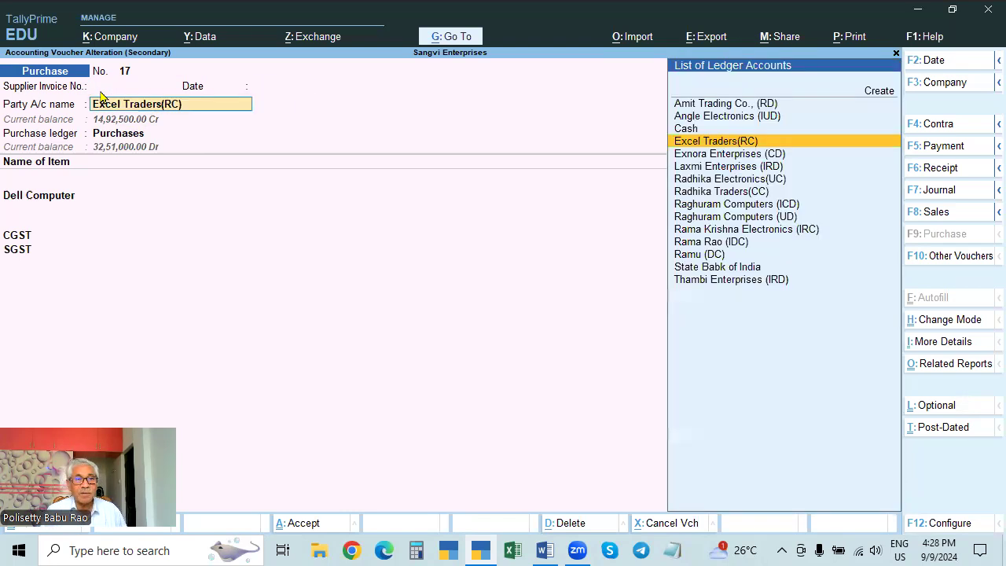
key(ctrl+a)
key(ctrl+a)
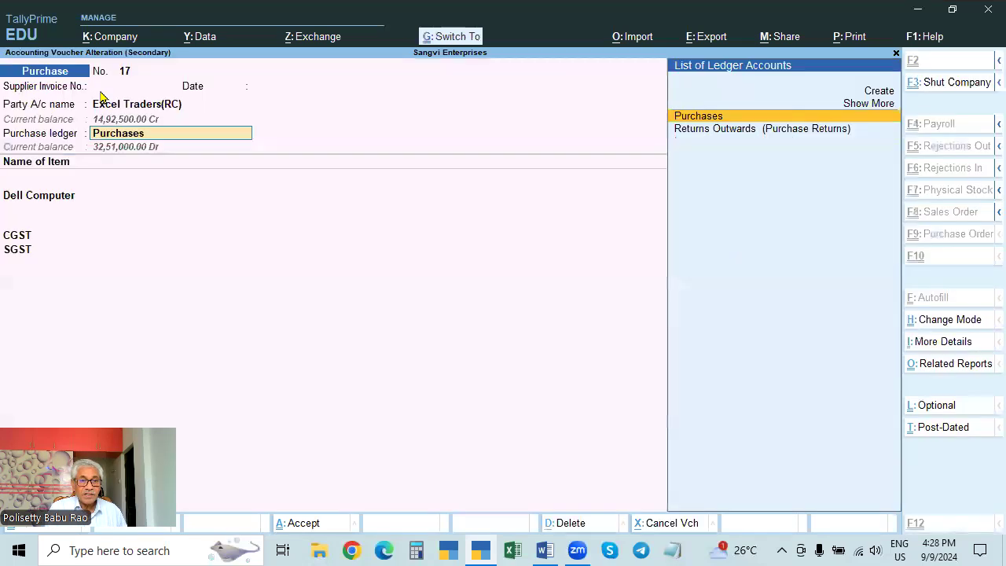
Accept the purchase ledger, Dell Computer and tax entries, check the New Ref default name without an invoice number, and return to the voucher
key(Return)
key(Return)
key(Return)
key(Return)
key(Return)
key(Return)
key(Return)
key(Return)
key(Return)
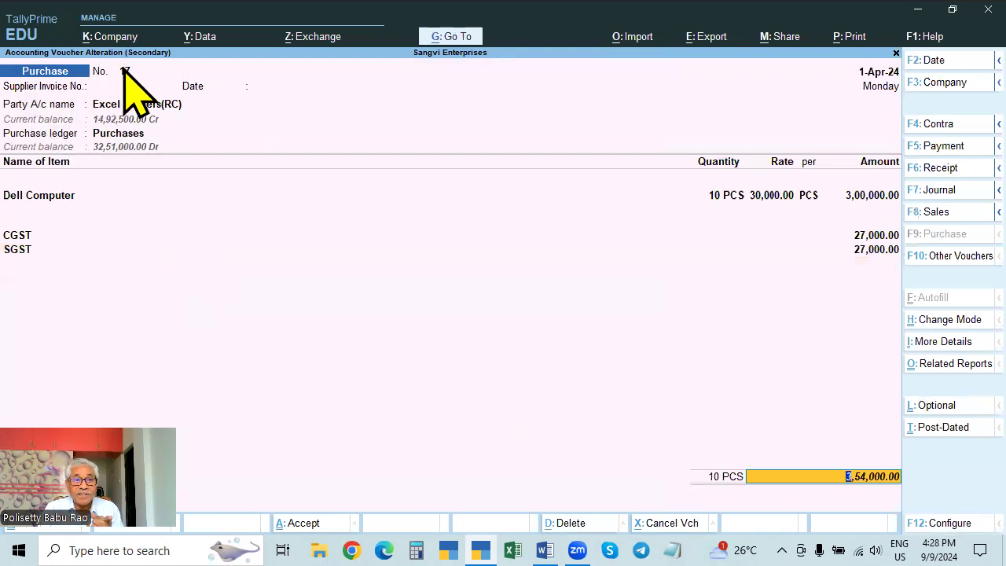
key(Return)
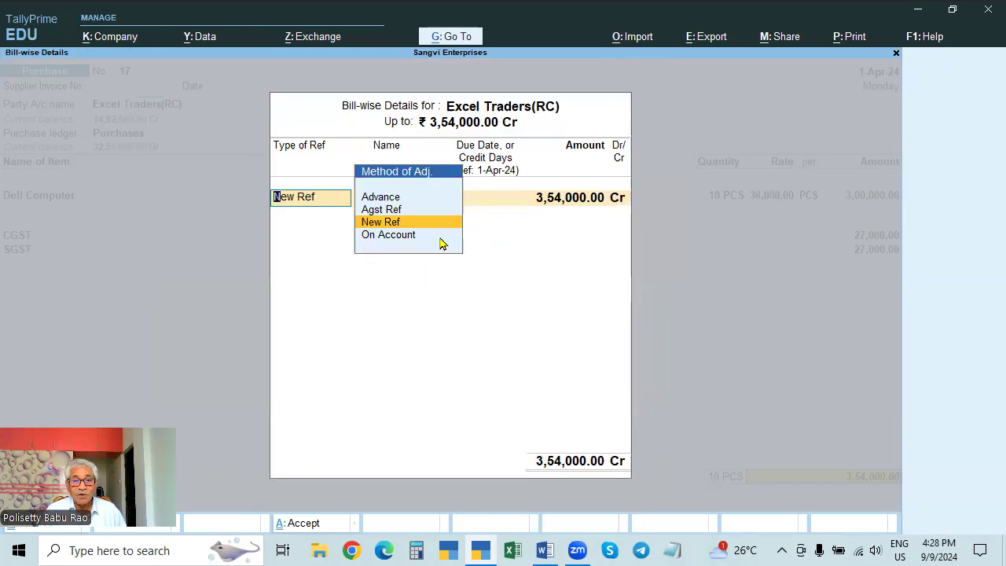
key(Return)
key(Escape)
key(Escape)
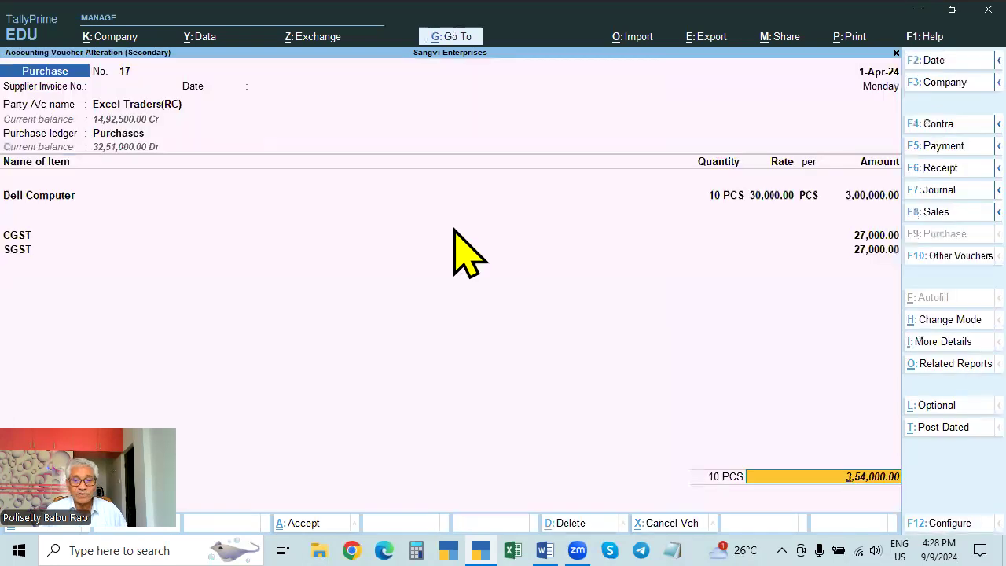
Leave purchase voucher No. 17 without saving the cleared supplier invoice number and return to the Day Book
key(Return)
key(Return)
key(Return)
key(Return)
key(BackSpace)
key(Escape)
key(Escape)
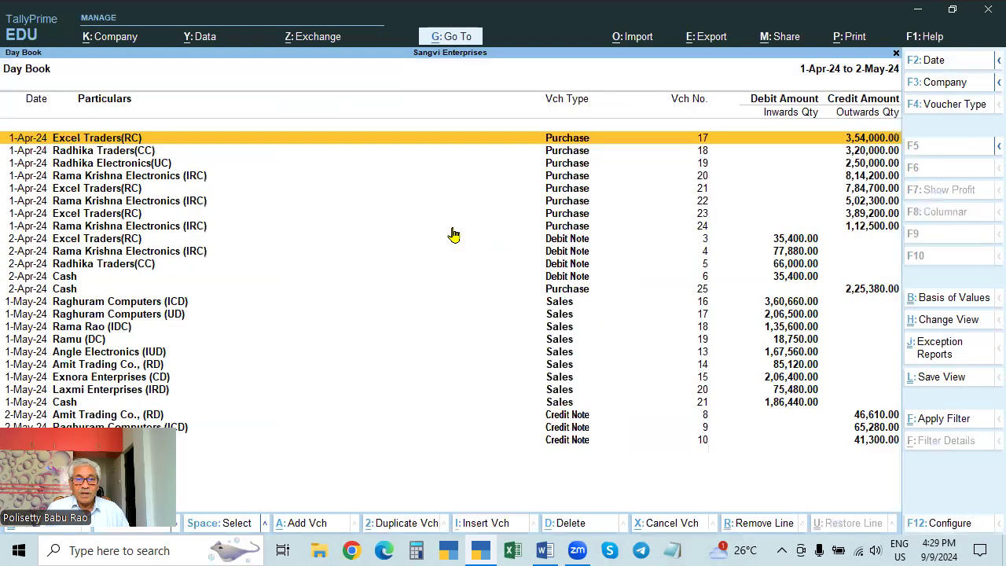
Reopen purchase voucher No. 17 and clear both its supplier invoice number and supplier invoice date
key(Return)
key(Return)
key(Return)
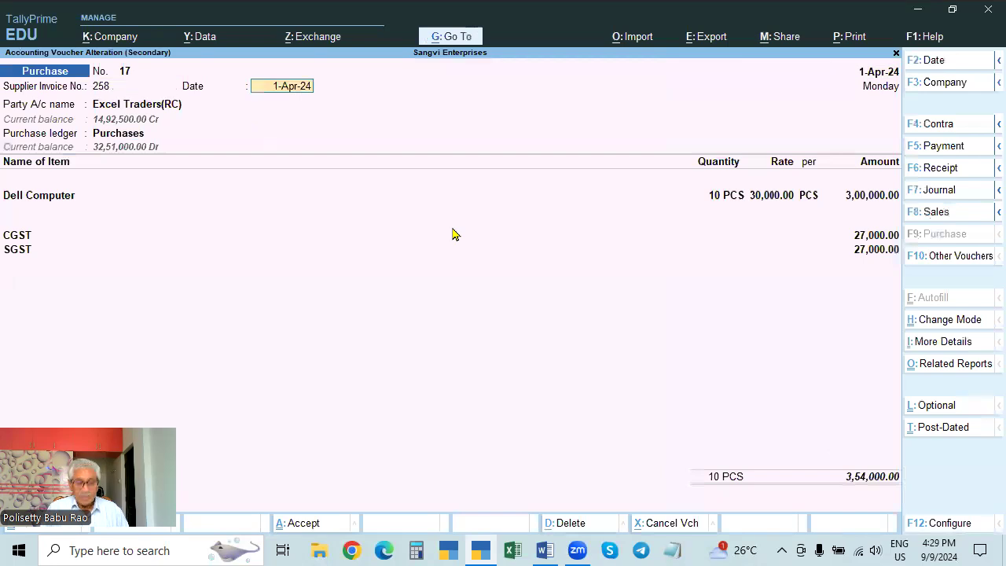
key(BackSpace)
key(space)
key(Return)
key(space)
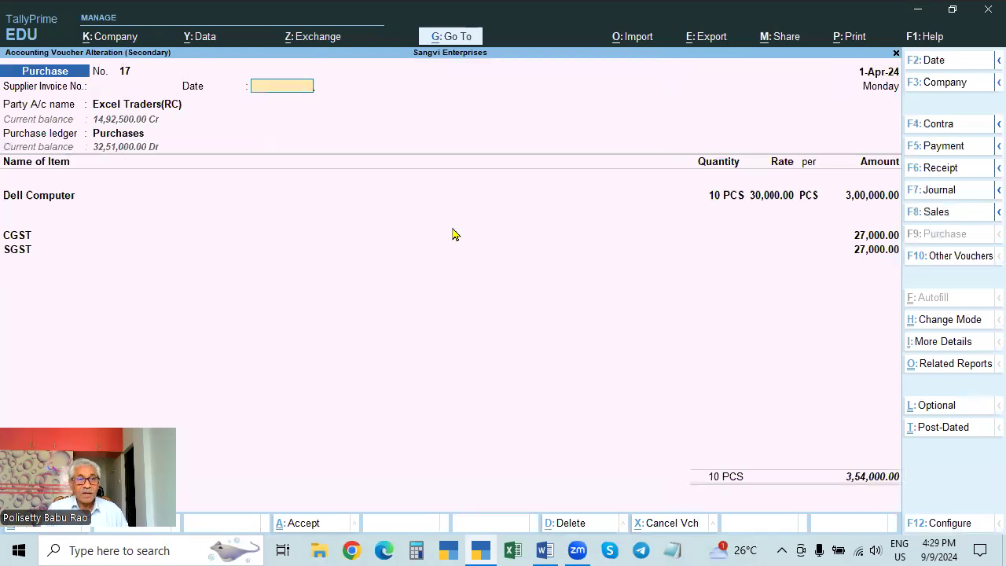
Accept the existing party, purchase ledger, Dell Computer, CGST and SGST entries and open the Bill-wise Details without a supplier invoice number
key(Return)
key(Return)
key(Return)
key(Return)
key(Return)
key(Return)
key(Return)
key(Return)
key(Return)
key(Return)
key(Return)
key(Return)
key(Return)
key(Return)
key(Return)
key(Return)
key(Return)
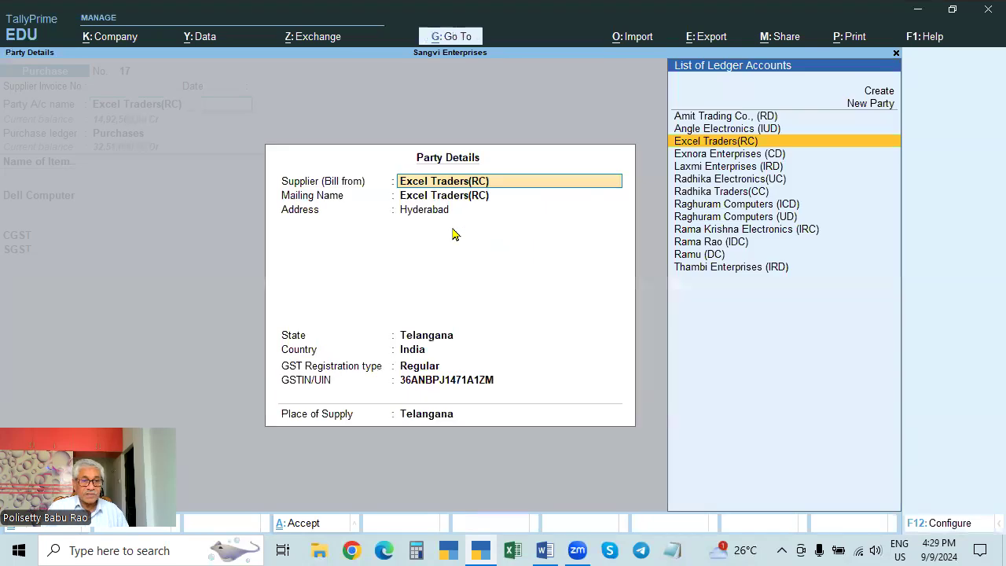
key(Return)
key(Return)
key(Return)
key(Return)
key(Return)
key(Return)
key(Return)
key(Return)
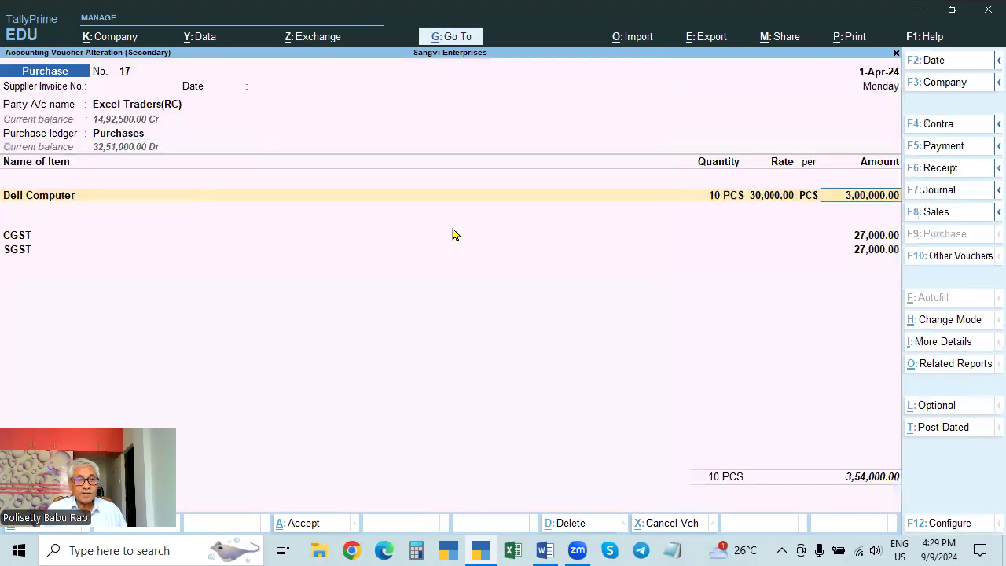
key(Return)
key(Return)
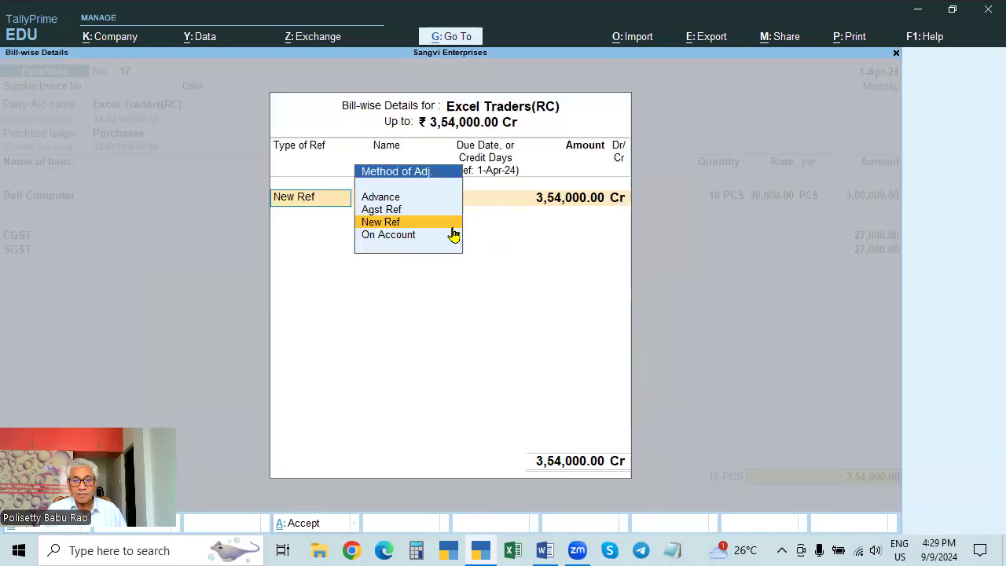
Accept New Ref 17 for 3,54,000.00 Cr in the Bill-wise Details, and leave the voucher without saving
key(Escape)
key(Escape)
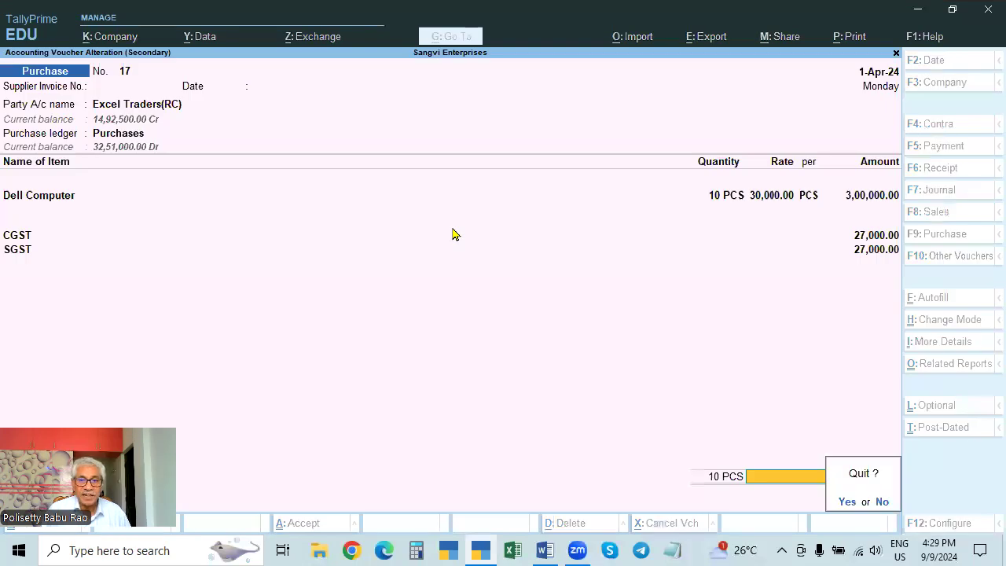
key(n)
key(Return)
key(Return)
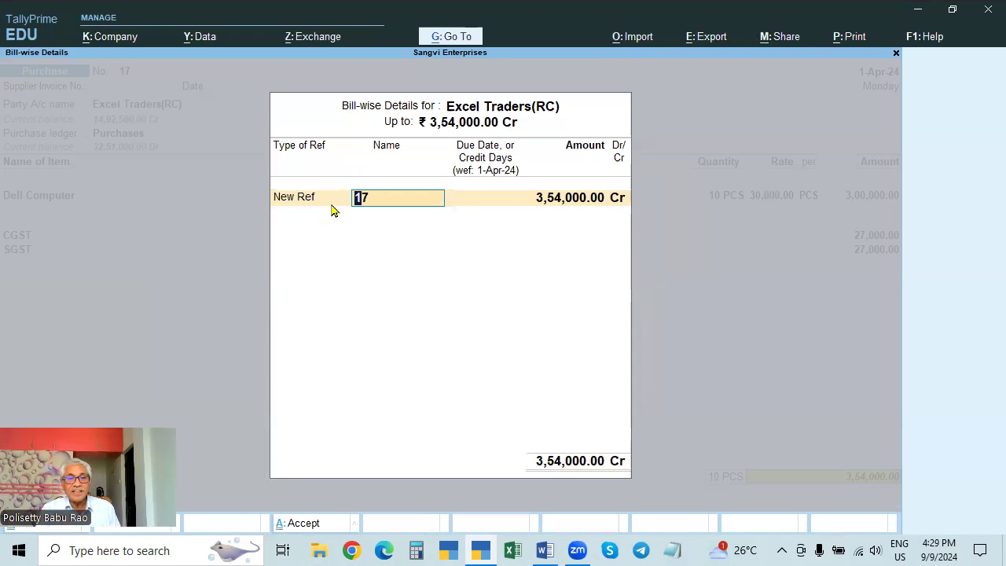
key(Return)
key(Return)
key(Return)
key(Return)
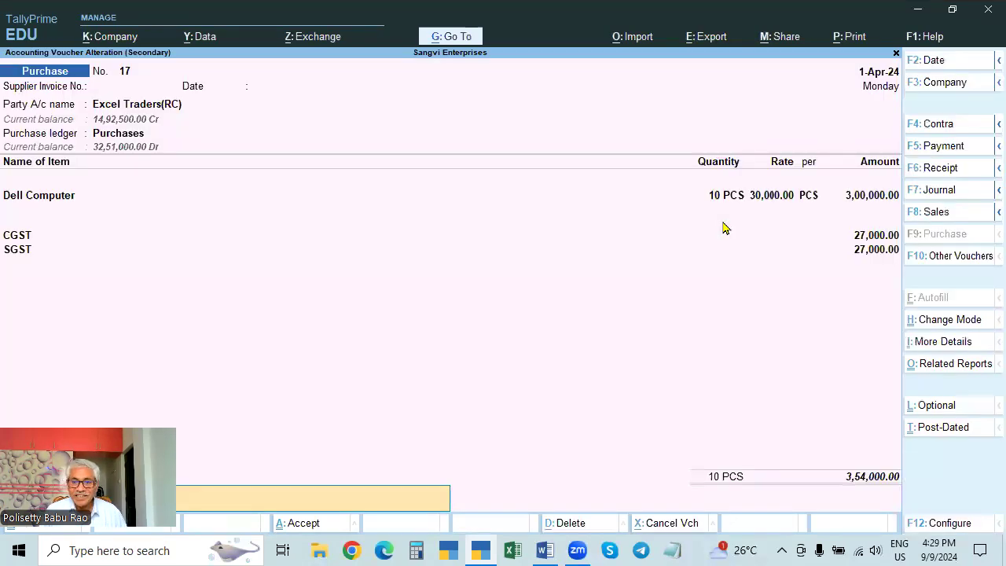
key(Return)
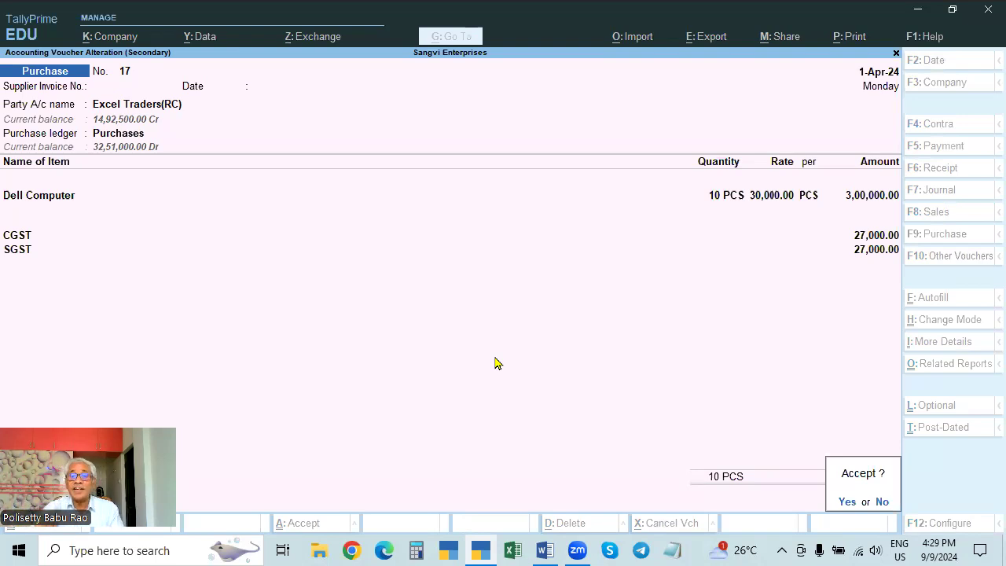
key(n)
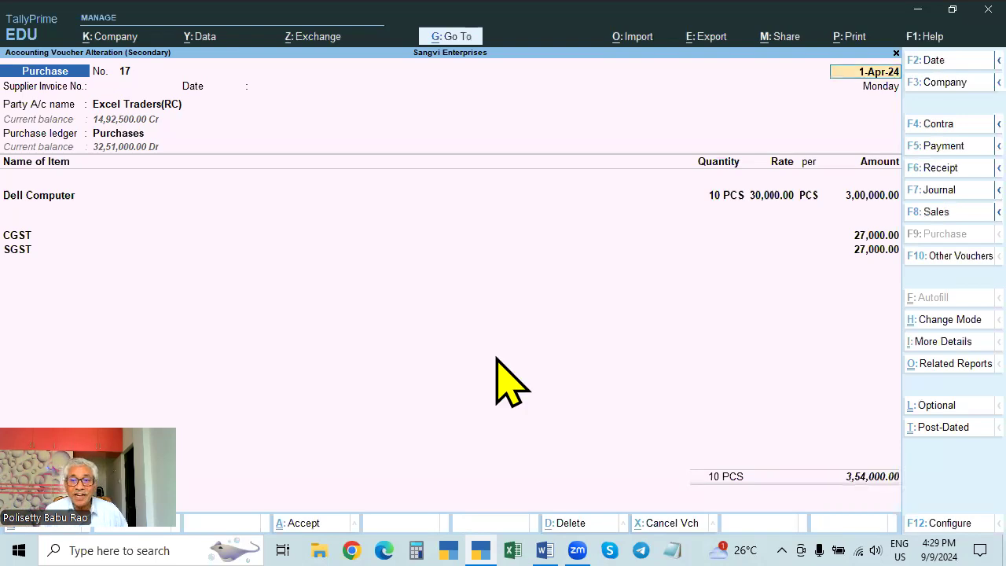
key(Escape)
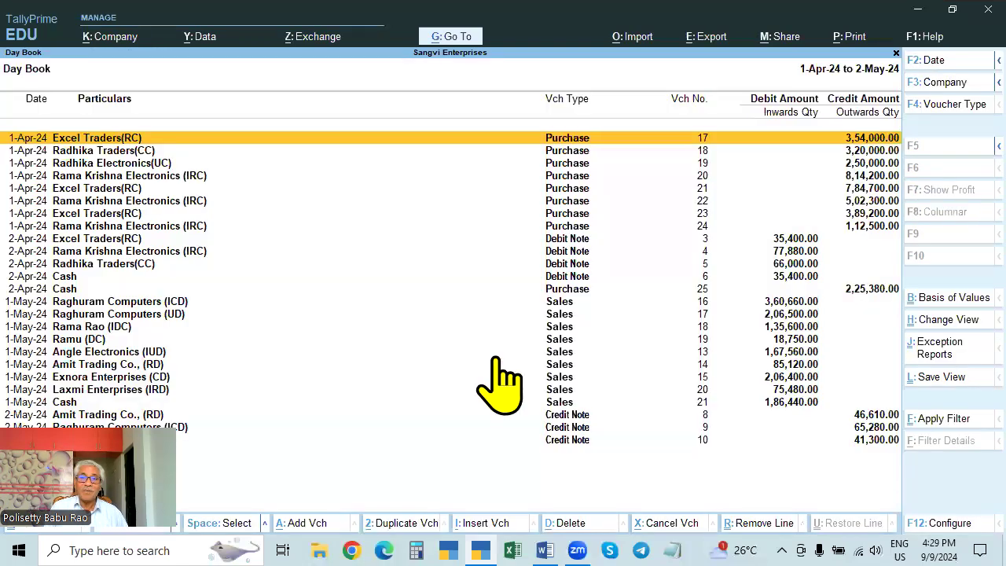
Reopen purchase voucher No. 17 from the Day Book and accept its supplier invoice, receipt and party details up to the purchase ledger
key(Return)
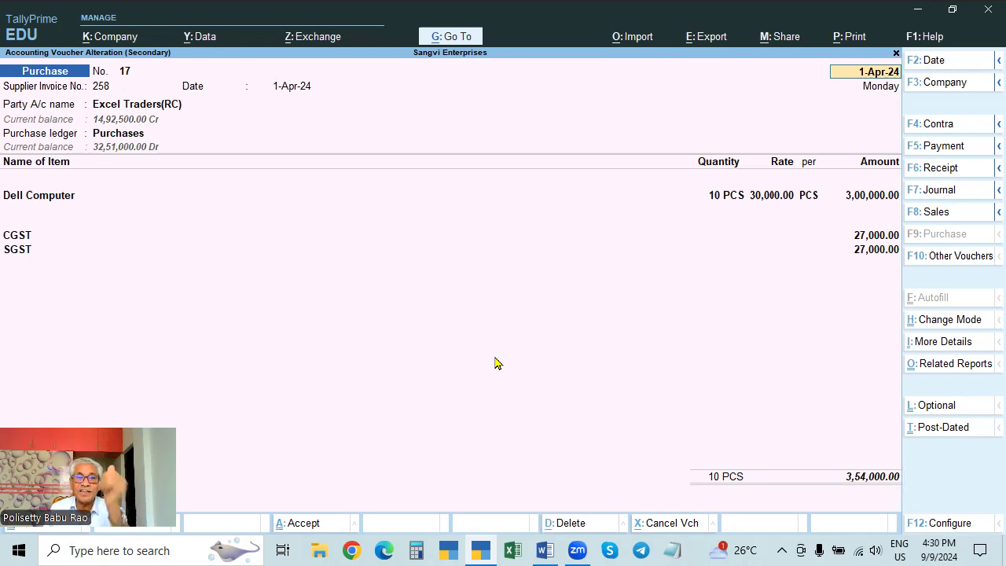
key(Return)
key(Return)
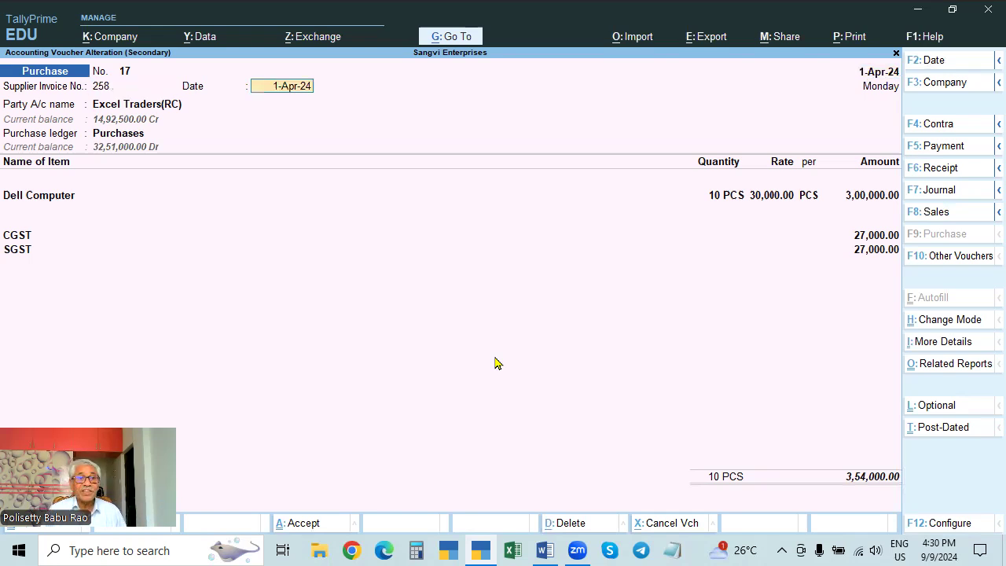
key(ctrl)
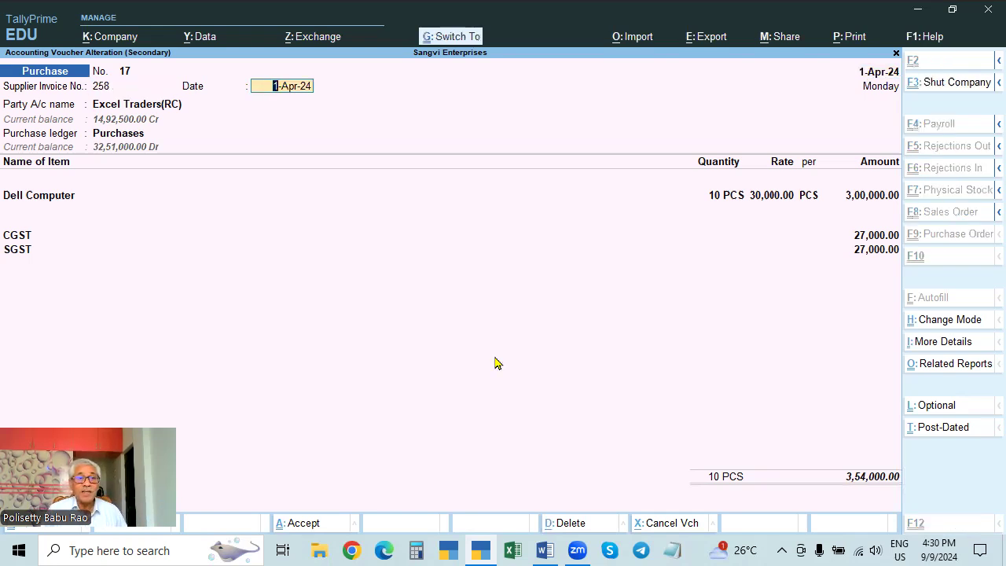
key(Return)
key(Return)
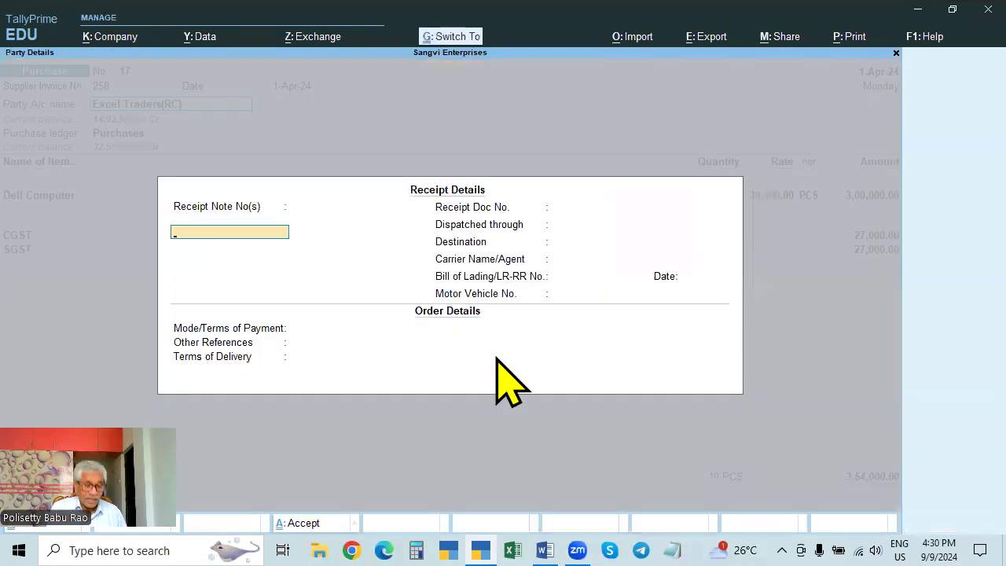
key(Escape)
key(Return)
key(Return)
key(Return)
key(Return)
key(Return)
key(Return)
key(Return)
key(Return)
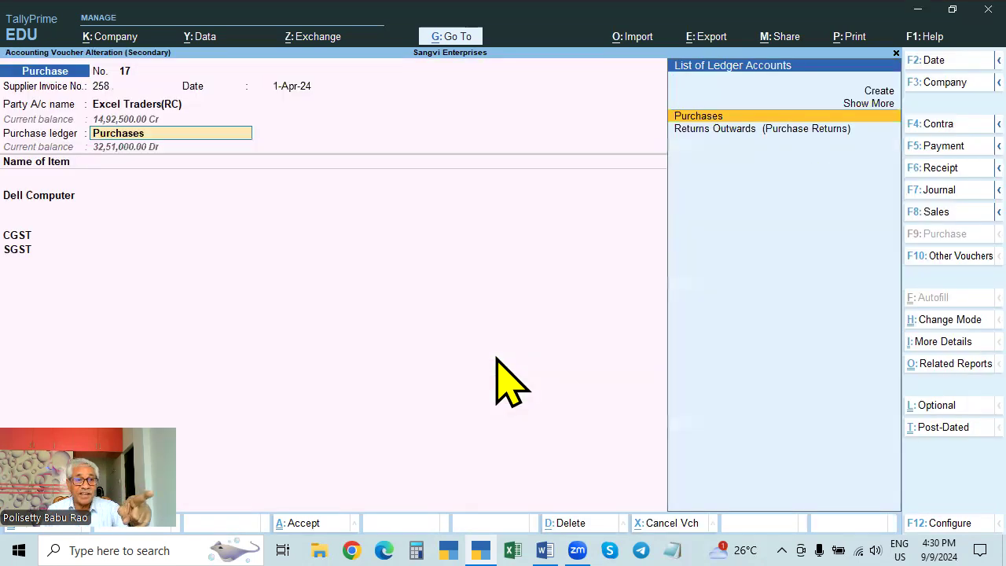
Accept the Purchases ledger, Dell Computer, CGST and SGST entries and choose New Ref in the Bill-wise Details for Excel Traders(RC)
key(Return)
key(Return)
key(Return)
key(Return)
key(Return)
key(Return)
key(Return)
key(Return)
key(Return)
key(Return)
key(Return)
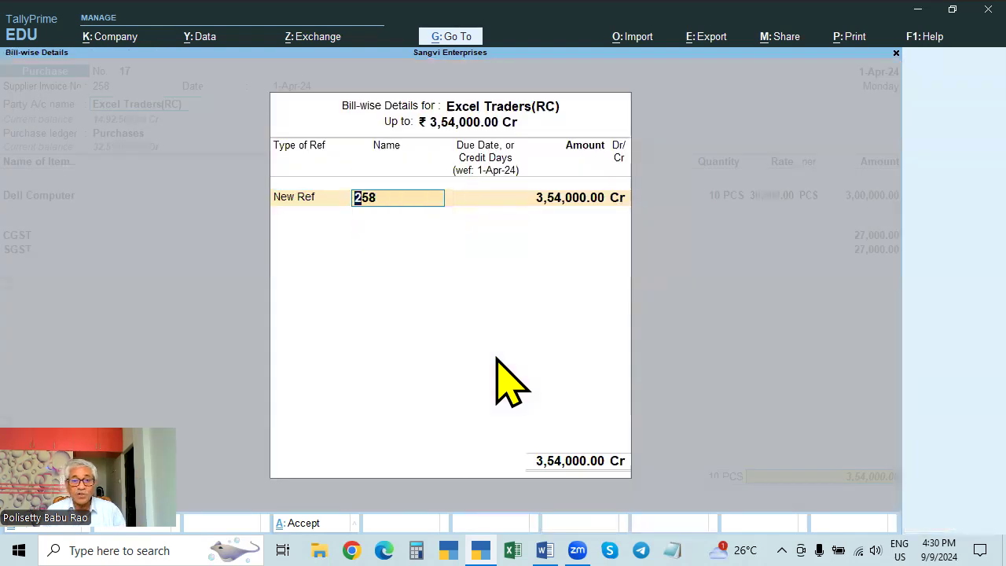
Accept bill reference 258 for 3,54,000.00 Cr and save purchase voucher No. 17
key(Return)
key(Return)
key(Return)
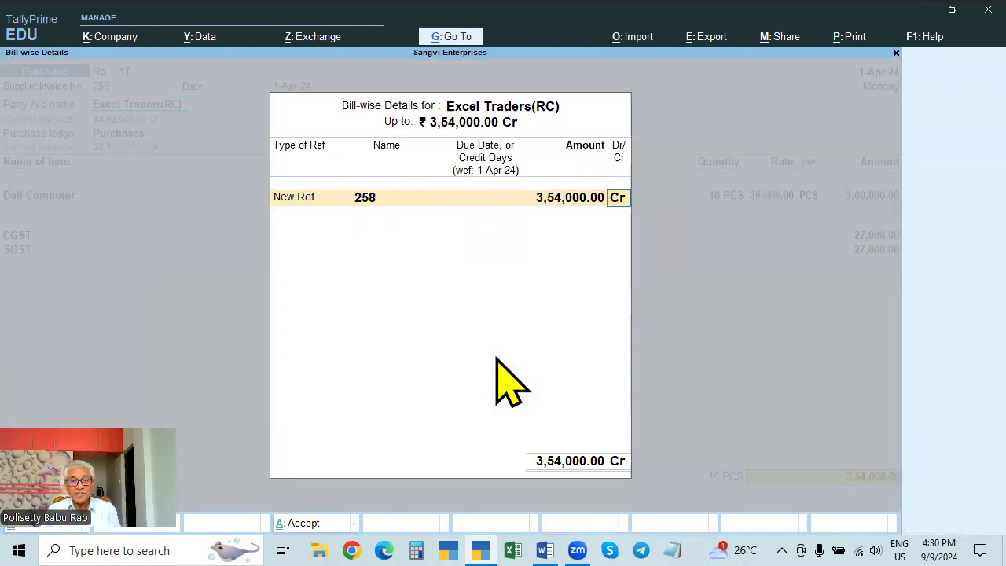
key(Return)
key(Return)
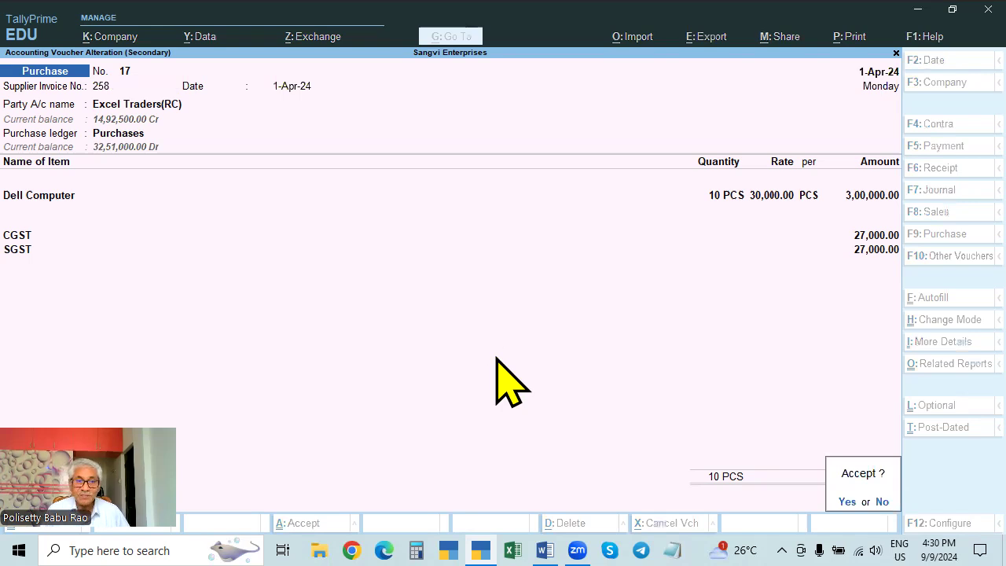
key(Return)
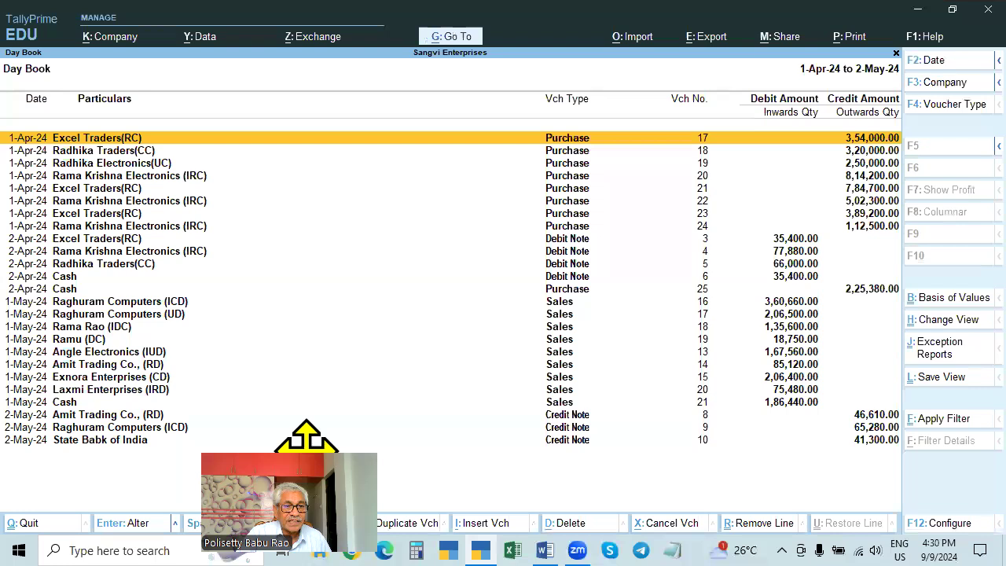
Open Excel Traders(RC) purchase voucher No. 21 from the Day Book and move to its party account name
click(114, 240)
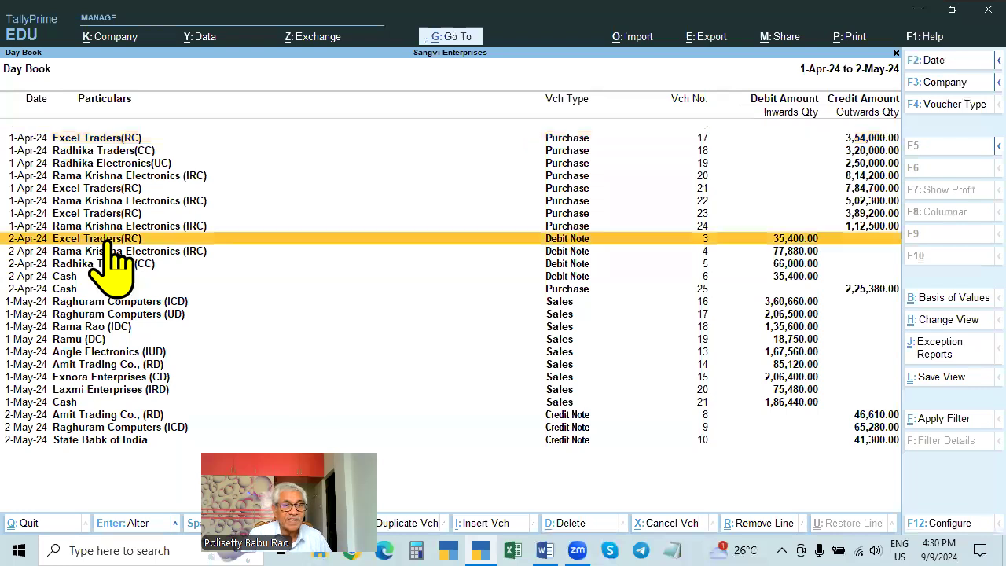
key(Up)
key(Up)
key(Up)
key(Up)
key(Return)
key(Return)
key(Return)
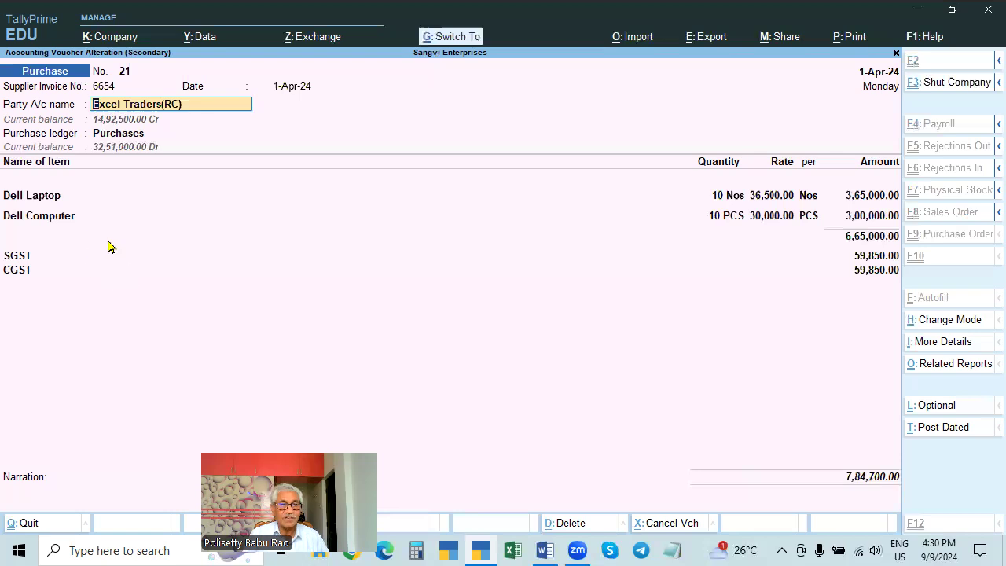
Accept the party account name and receipt details of purchase voucher No. 21 up to the party's mailing name
key(Escape)
key(Return)
key(Return)
key(Return)
key(Return)
key(Return)
key(Return)
key(Return)
key(Return)
key(Return)
key(Return)
key(Return)
key(Return)
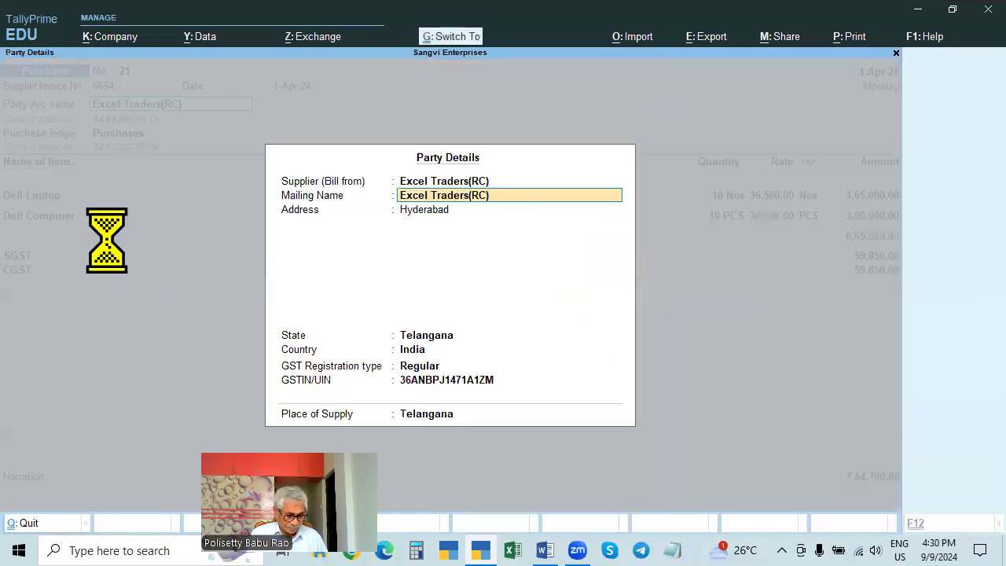
Accept the Excel Traders(RC) party details, the Purchases ledger and the Dell Laptop line of purchase voucher No. 21
key(Return)
key(Return)
key(Return)
key(Return)
key(Return)
key(Return)
key(Return)
key(Return)
key(Return)
key(Return)
key(Return)
key(Return)
key(Return)
key(Return)
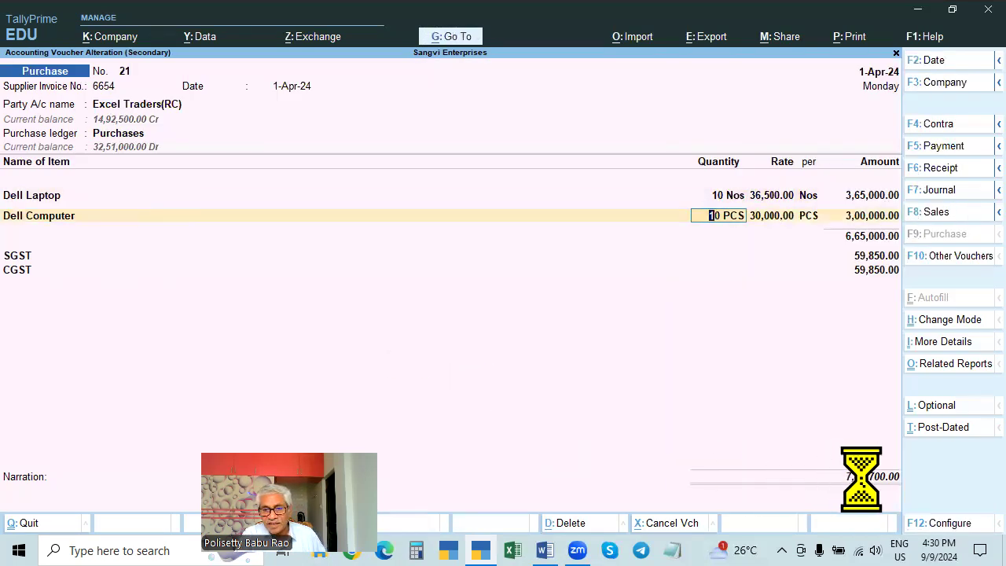
Accept the Dell Computer, SGST and CGST amounts and bring up the Bill-wise Details for Excel Traders(RC)
key(Return)
key(Return)
key(Return)
key(Return)
key(Return)
key(Return)
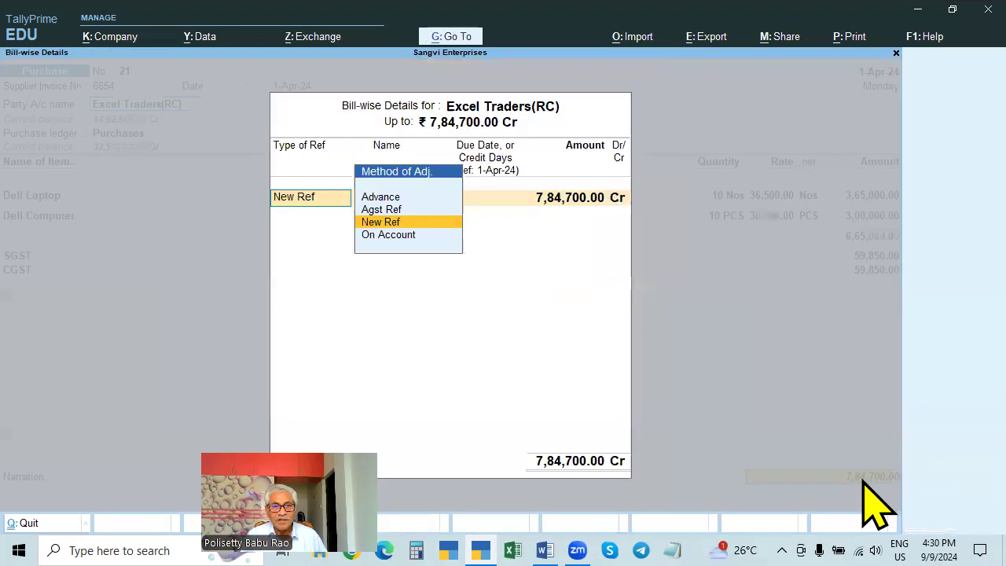
Allocate 7,84,700.00 Cr as a New Ref in the Bill-wise Details and save purchase voucher No. 21
key(Return)
key(Return)
key(Return)
key(Return)
key(Return)
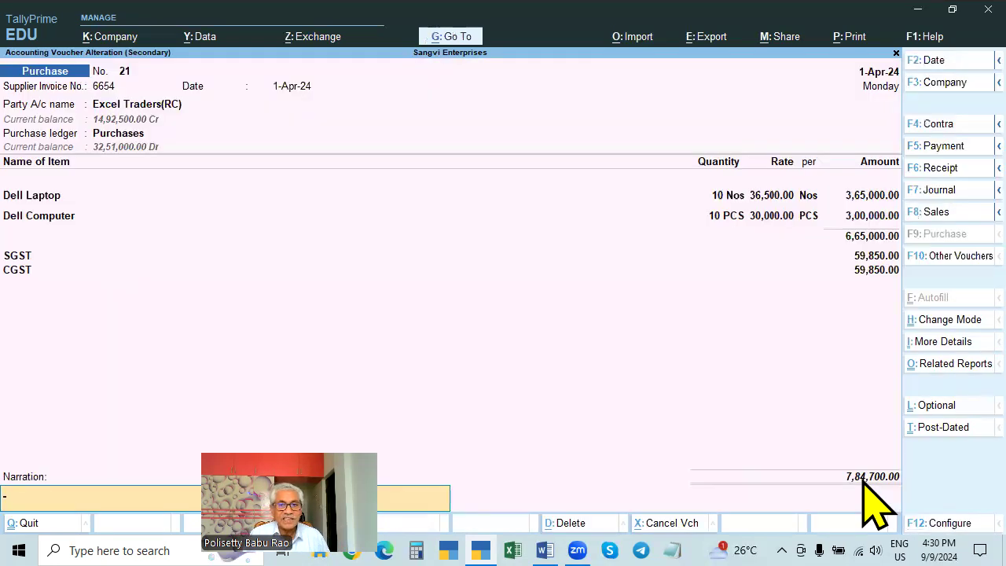
key(Return)
key(Return)
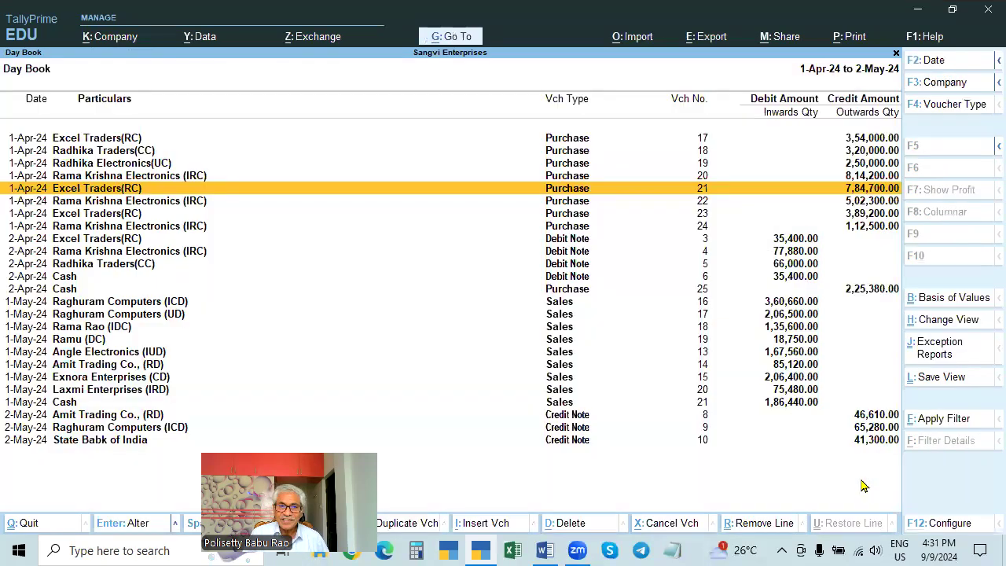
Open Excel Traders(RC) purchase voucher No. 23 from the Day Book and move to its party account name
key(Down)
key(Down)
key(Down)
key(Down)
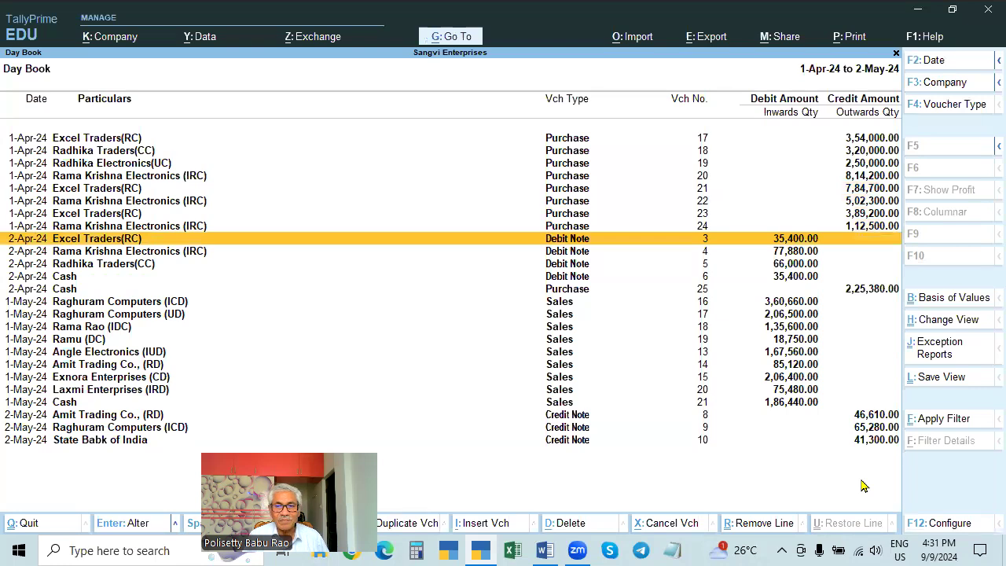
key(Up)
key(Down)
key(Up)
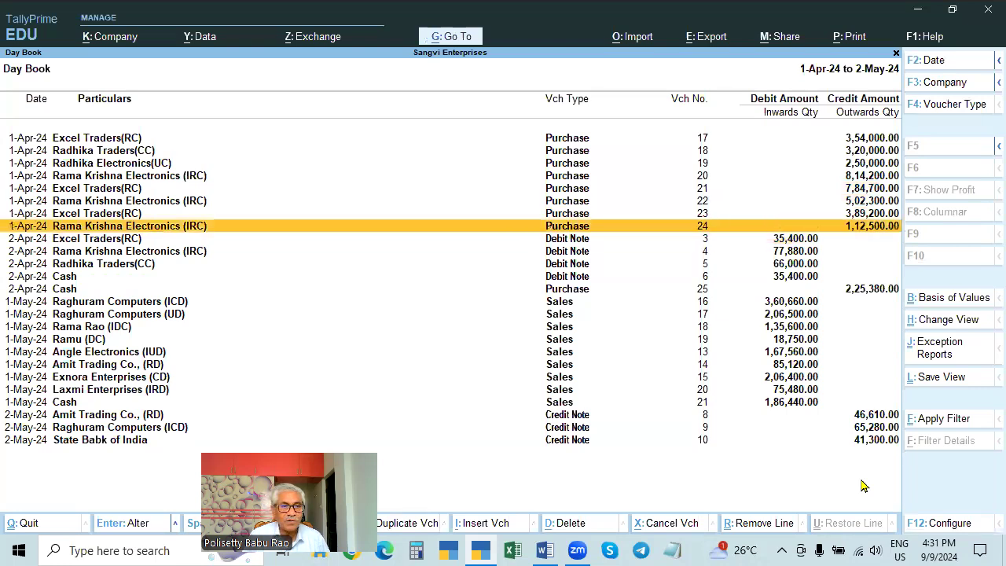
key(Up)
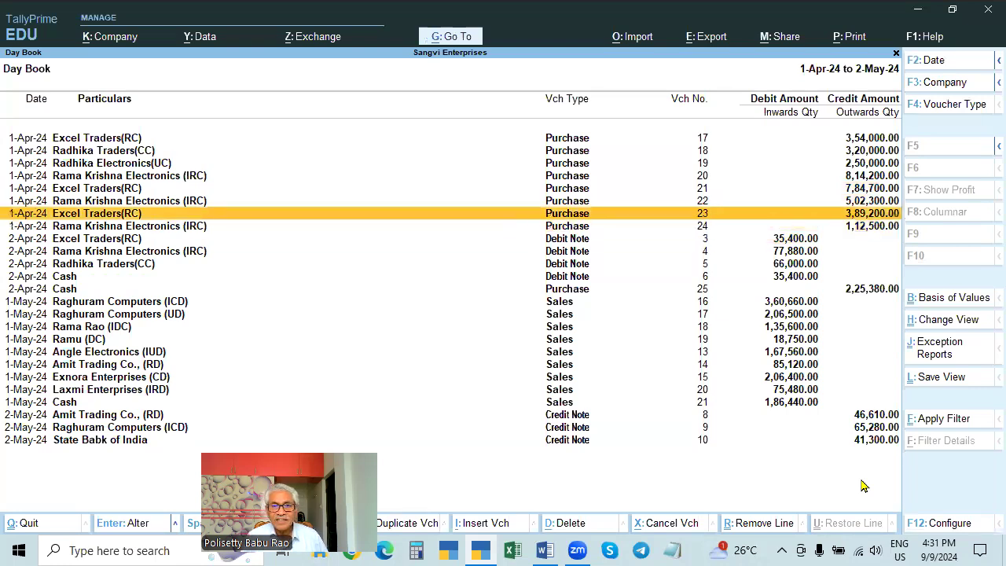
key(Return)
key(Return)
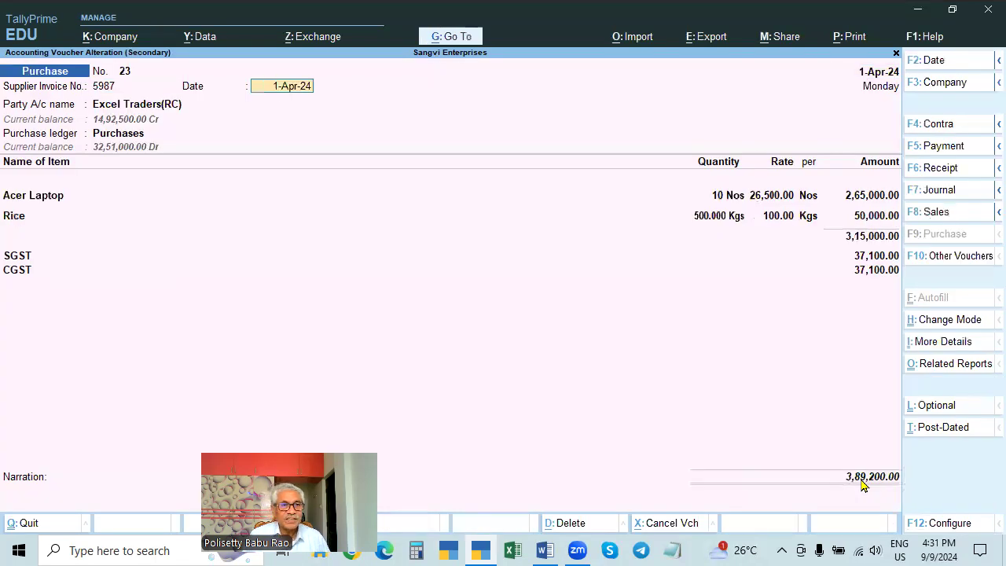
key(Return)
key(ctrl)
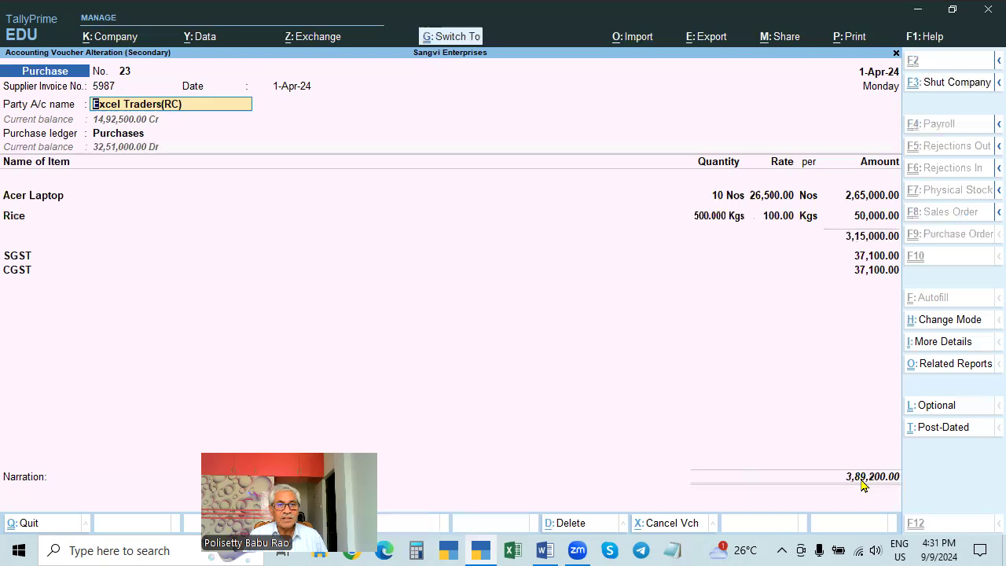
Accept the party account name and receipt details of purchase voucher No. 23 up to the party's mailing name
key(ctrl+q)
key(Return)
key(Return)
key(Return)
key(Return)
key(Return)
key(ctrl+a)
key(Return)
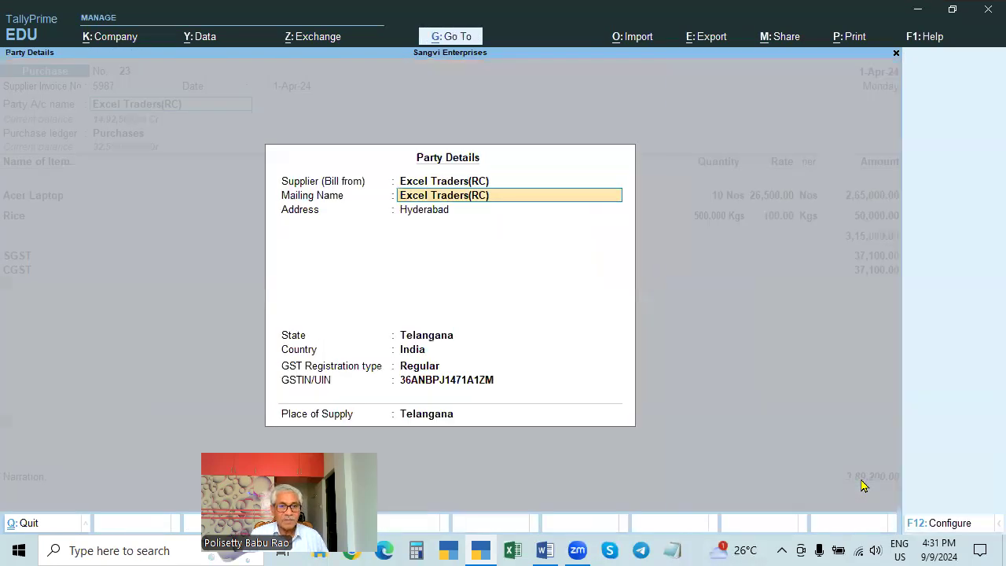
Accept the Excel Traders(RC) party details, the Purchases ledger, and the Acer Laptop and Rice lines up to the SGST amount
key(ctrl+a)
key(Return)
key(Return)
key(Return)
key(Return)
key(Return)
key(Return)
key(Return)
key(Return)
key(Return)
key(Return)
key(Return)
key(Return)
key(Return)
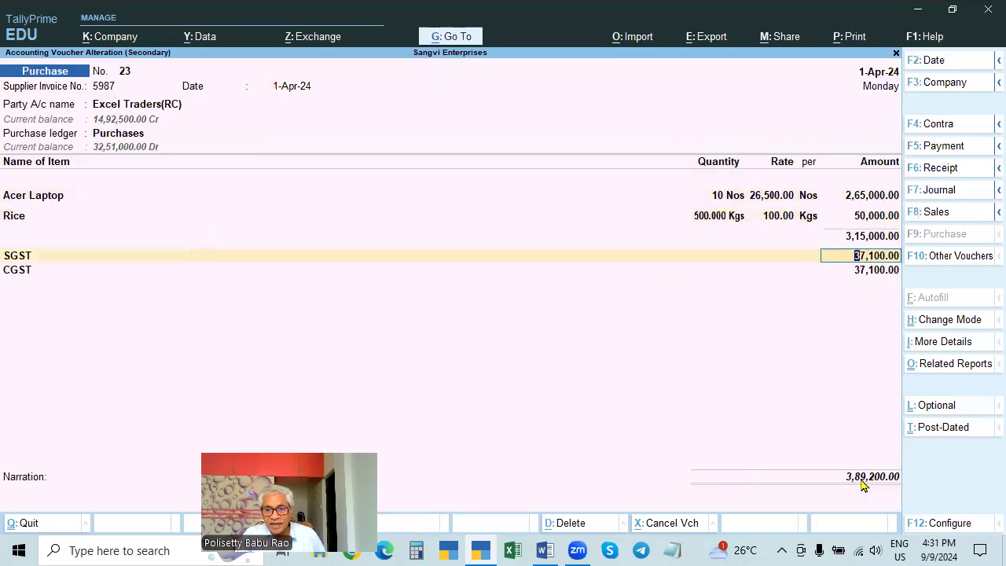
Add New Ref 5987 for 3,89,200.00 Cr in the Bill-wise Details from the voucher total and save purchase voucher No. 23
click(863, 482)
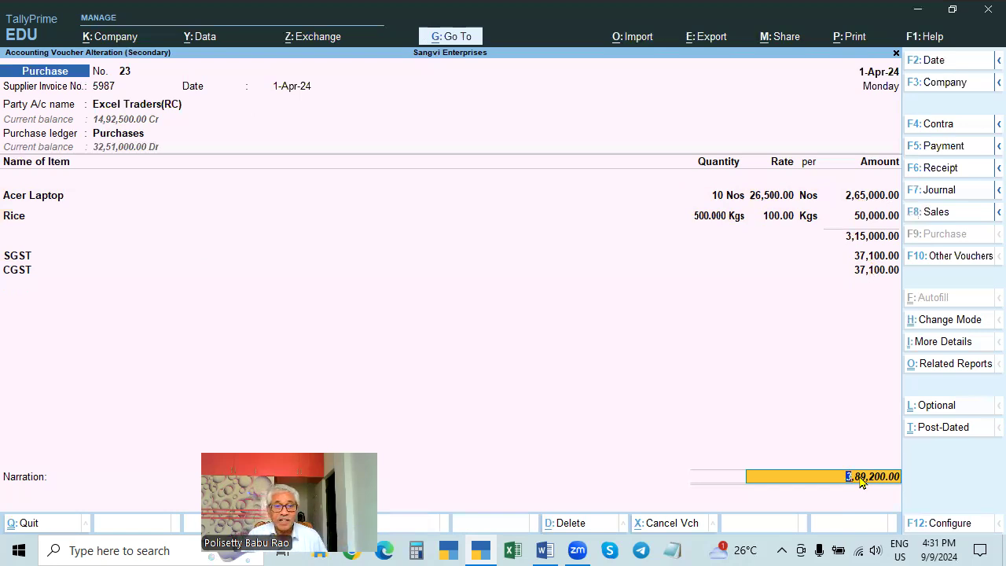
key(Return)
key(Return)
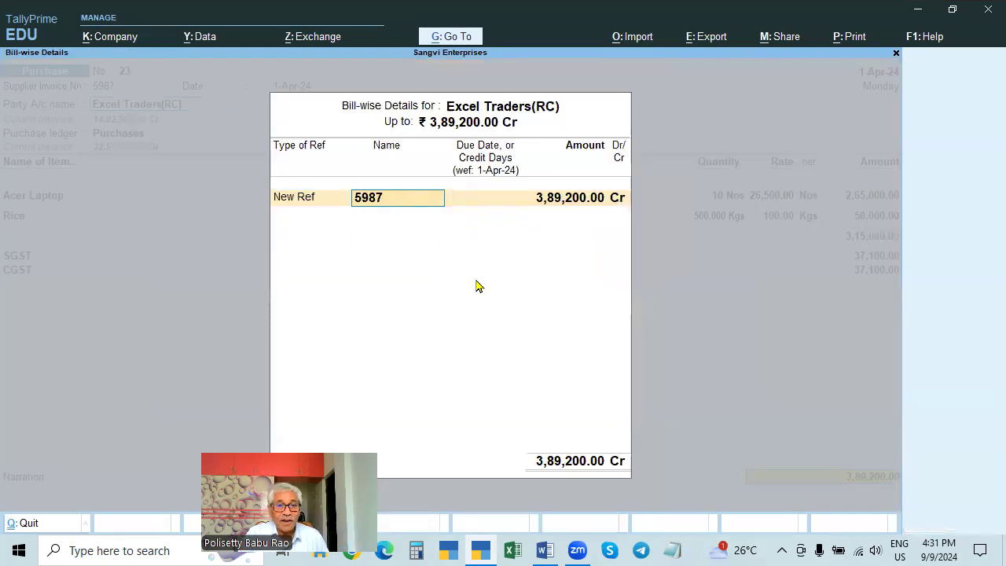
key(Return)
key(Return)
key(Return)
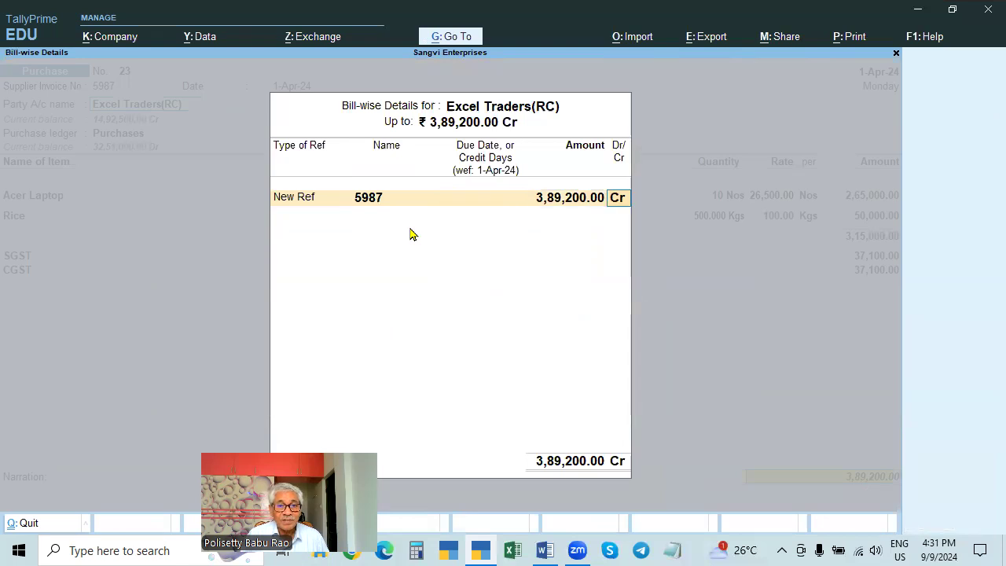
key(Return)
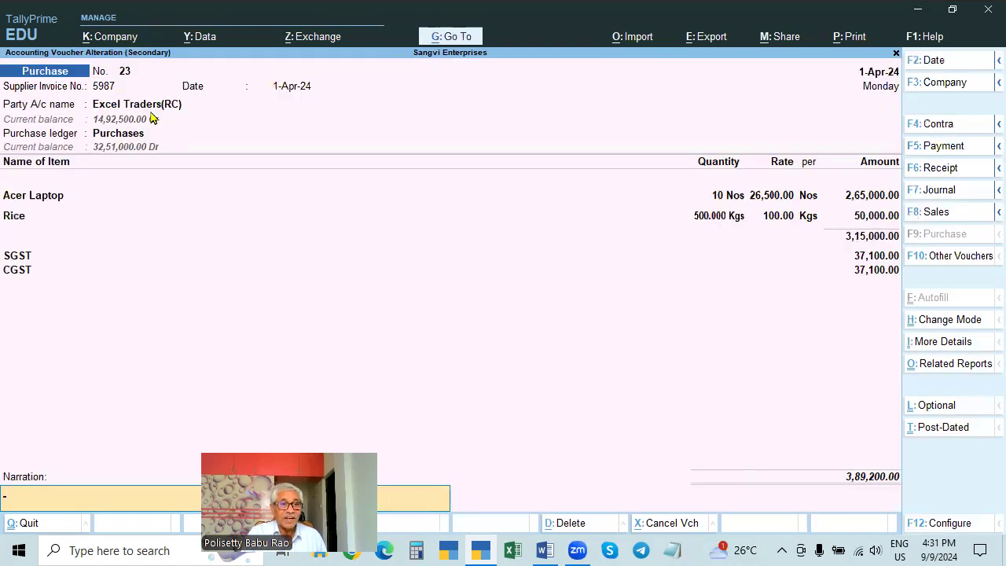
key(Return)
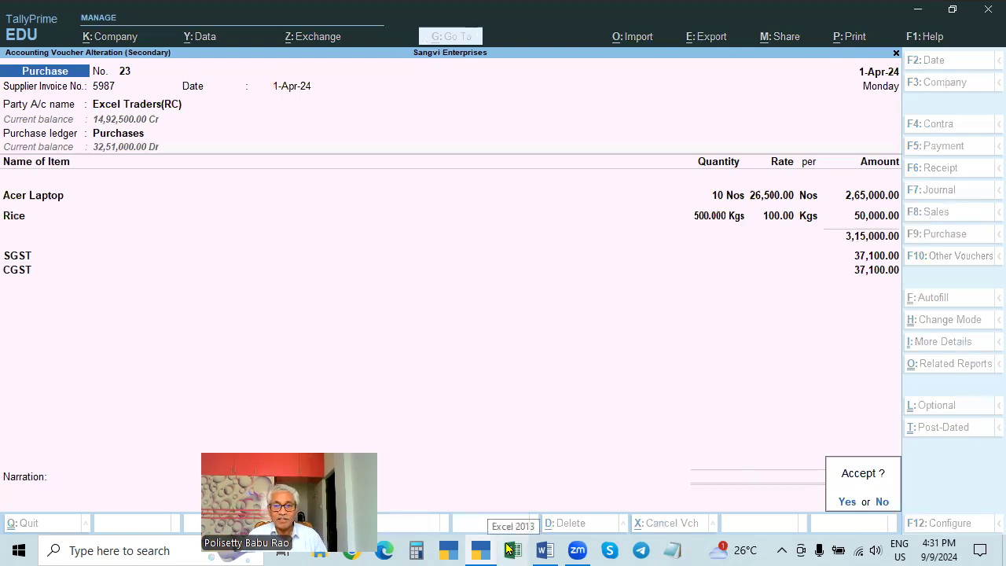
key(Return)
Look through the Day Book's purchase and debit note entries for the vouchers of Rama Krishna Electronics (IRC)
key(Up)
key(Up)
key(Up)
key(Up)
key(Up)
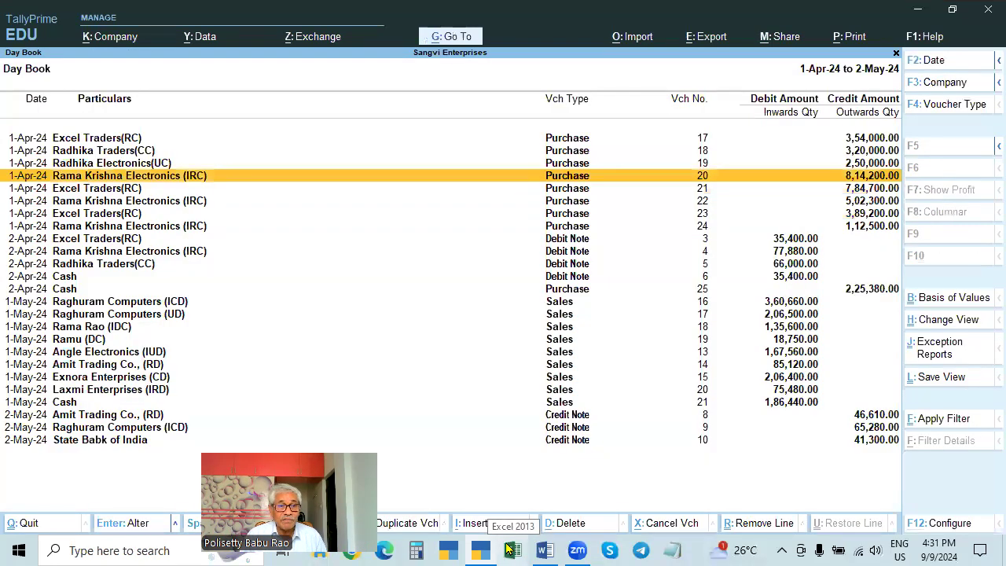
key(Down)
key(Down)
key(Down)
key(Down)
key(Down)
key(Down)
key(Down)
key(Down)
key(Down)
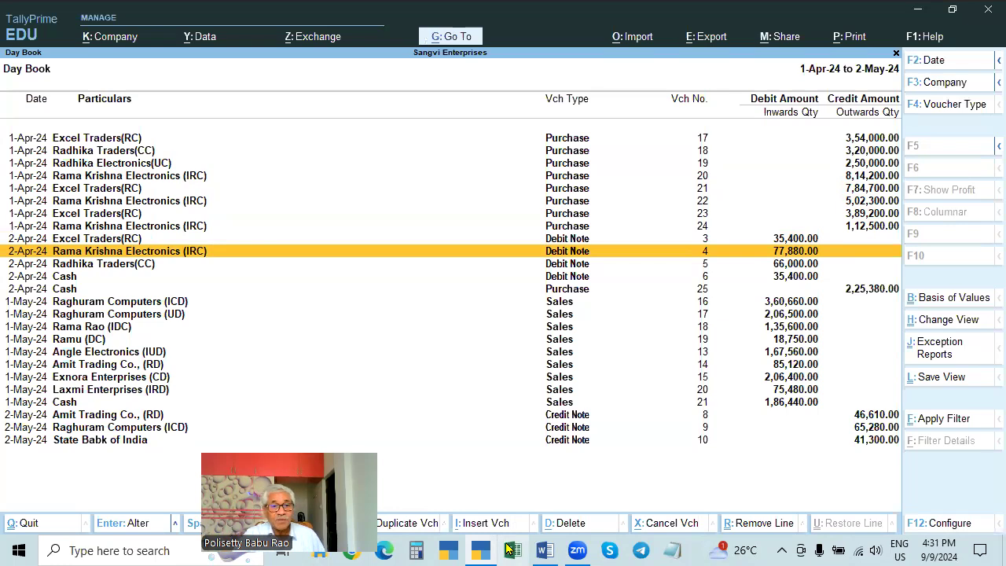
Open Rama Krishna Electronics (IRC) purchase voucher No. 20 and accept its supplier invoice and party details up to the purchase ledger
click(173, 178)
click(175, 181)
key(Return)
key(Return)
key(Return)
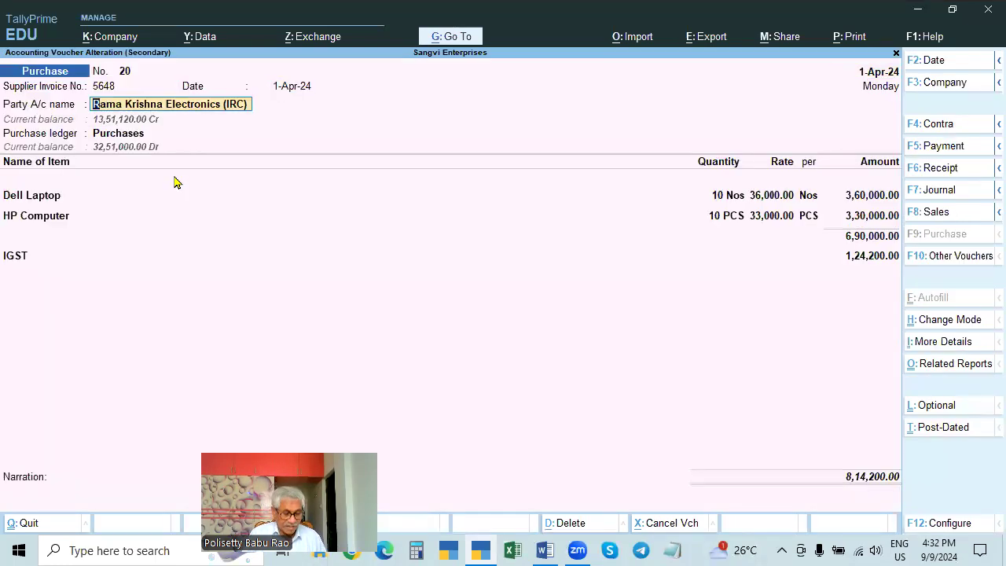
key(Return)
key(Return)
key(Return)
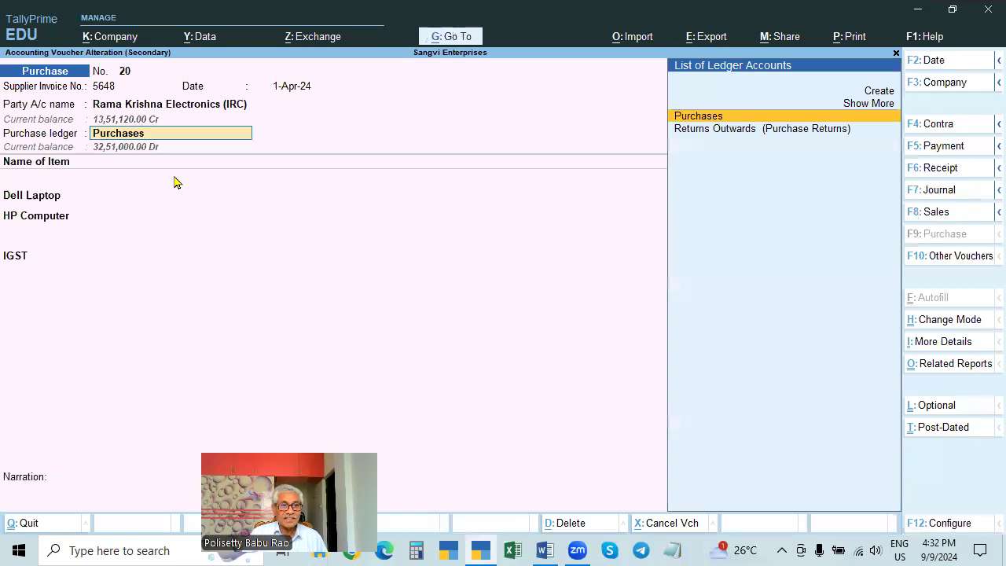
Accept the Purchases ledger, Dell Laptop, HP Computer, IGST and total, bringing up the Bill-wise Details for Rama Krishna Electronics (IRC)
key(Return)
key(Return)
key(Return)
key(Return)
key(Return)
key(Return)
key(Return)
key(Return)
key(Return)
key(Return)
key(Return)
key(Return)
key(Return)
key(Return)
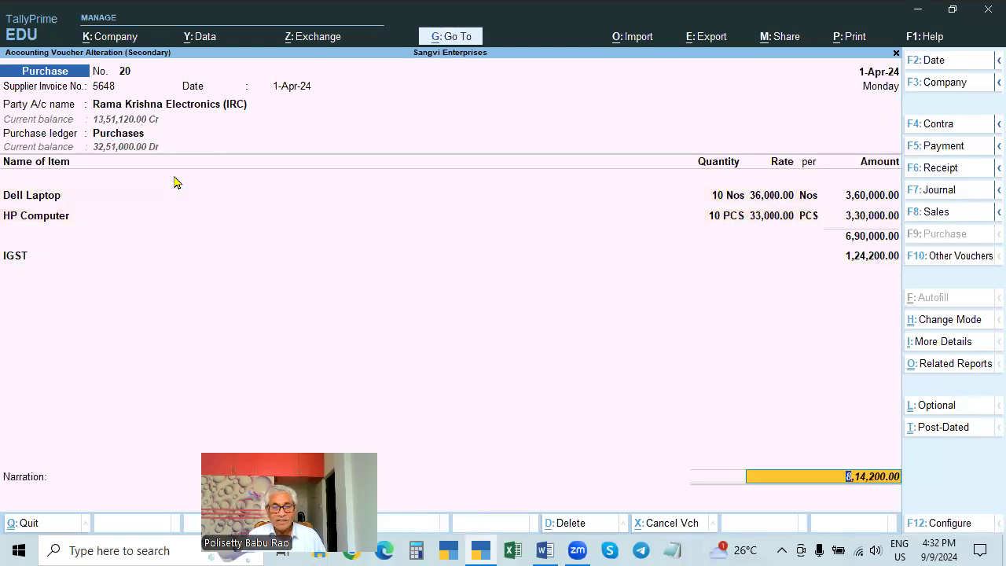
key(Return)
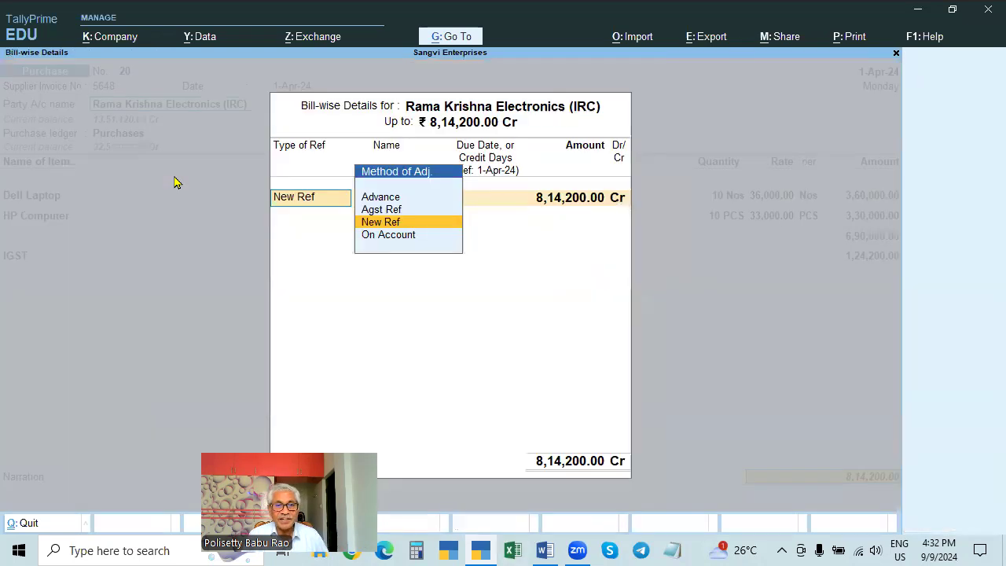
Add New Ref 5648 for 8,14,200.00 Cr in the Bill-wise Details and save purchase voucher No. 20
key(Return)
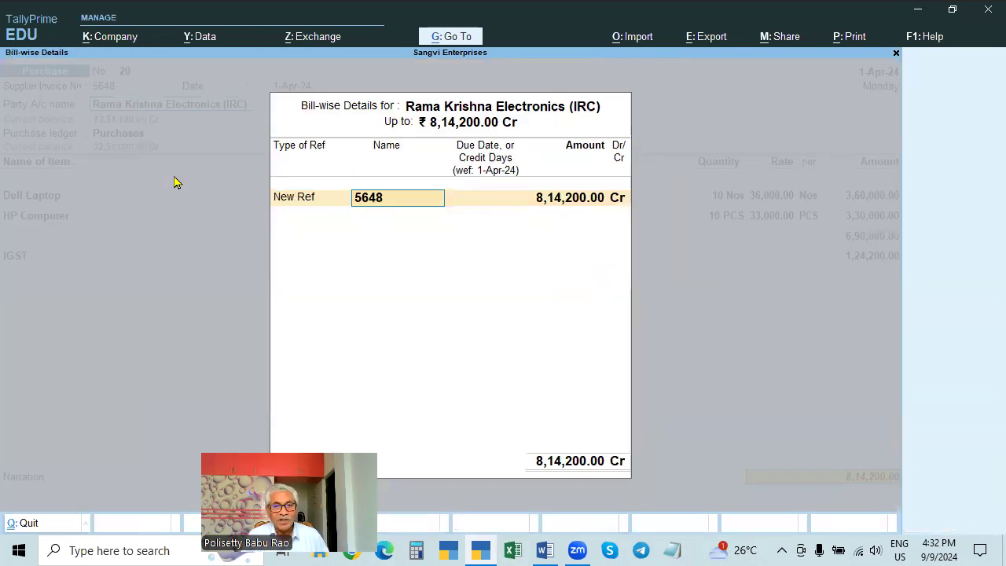
key(Return)
key(Return)
key(Return)
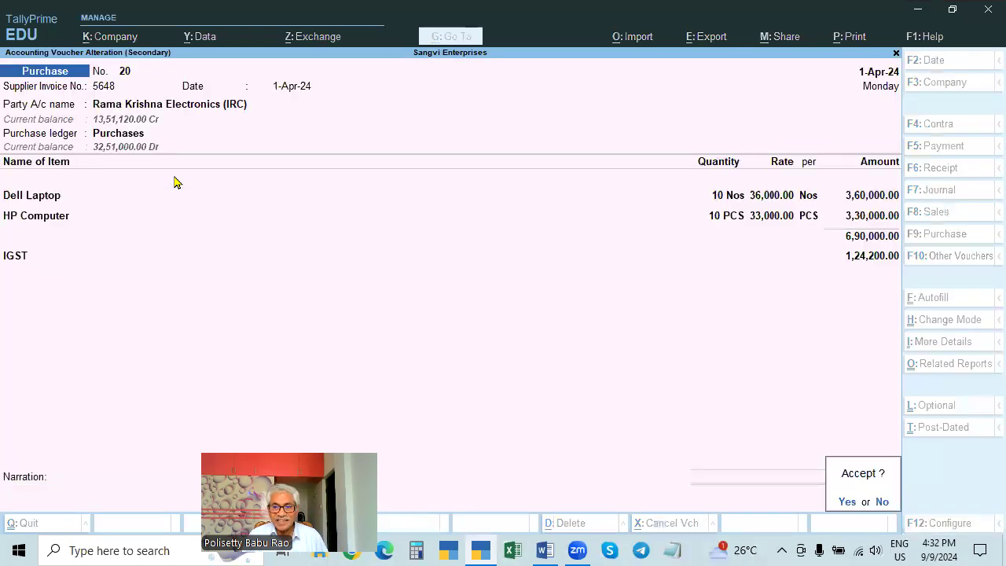
key(Return)
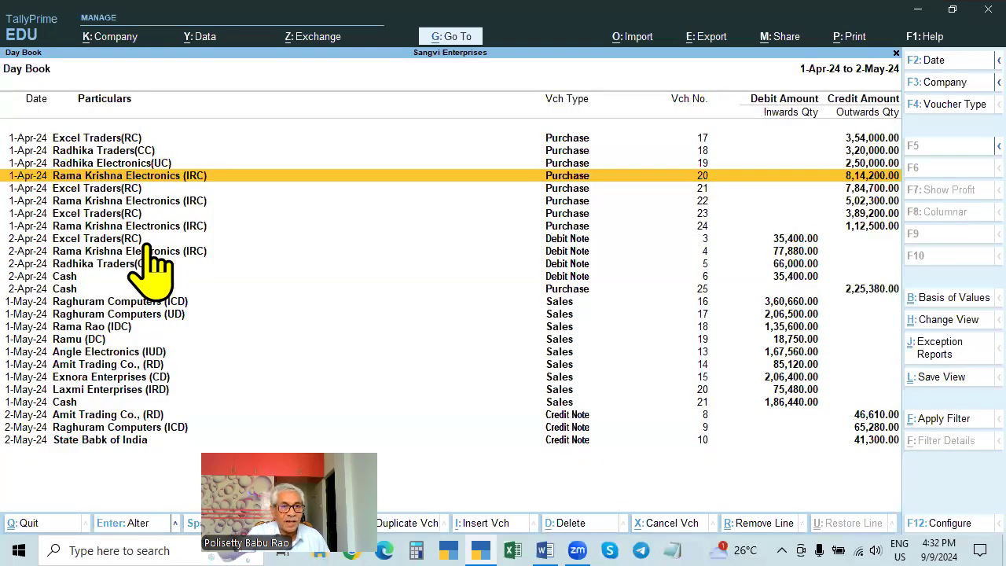
Open purchase voucher No. 22 from the Day Book and accept its receipt details, party details and Purchases ledger
click(173, 203)
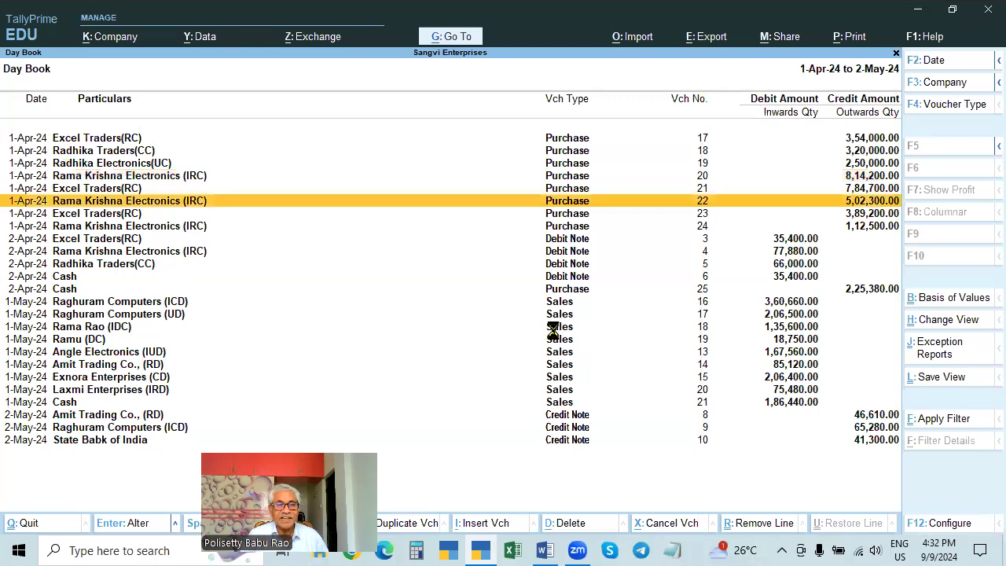
key(Return)
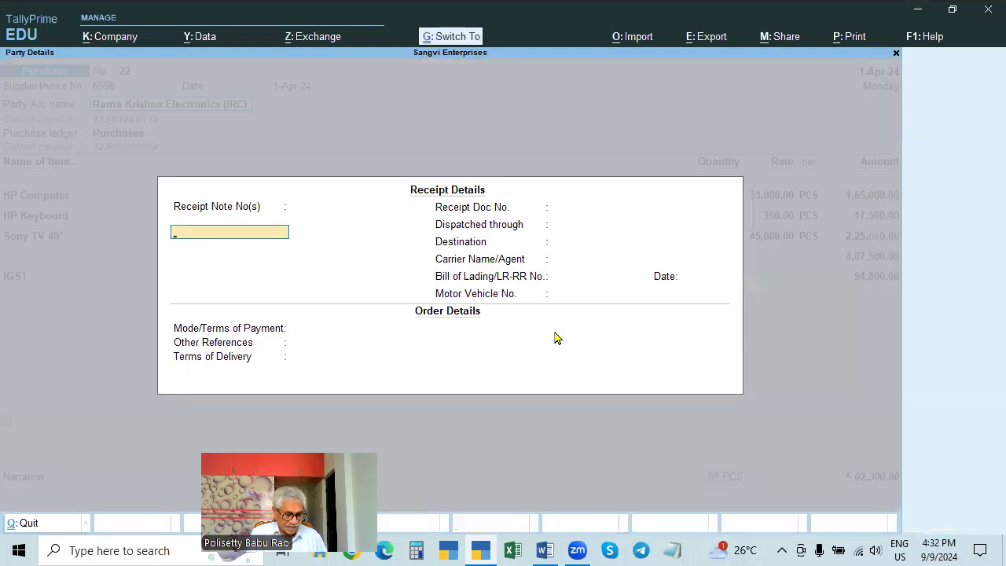
key(ctrl+a)
key(ctrl+a)
key(Return)
key(Return)
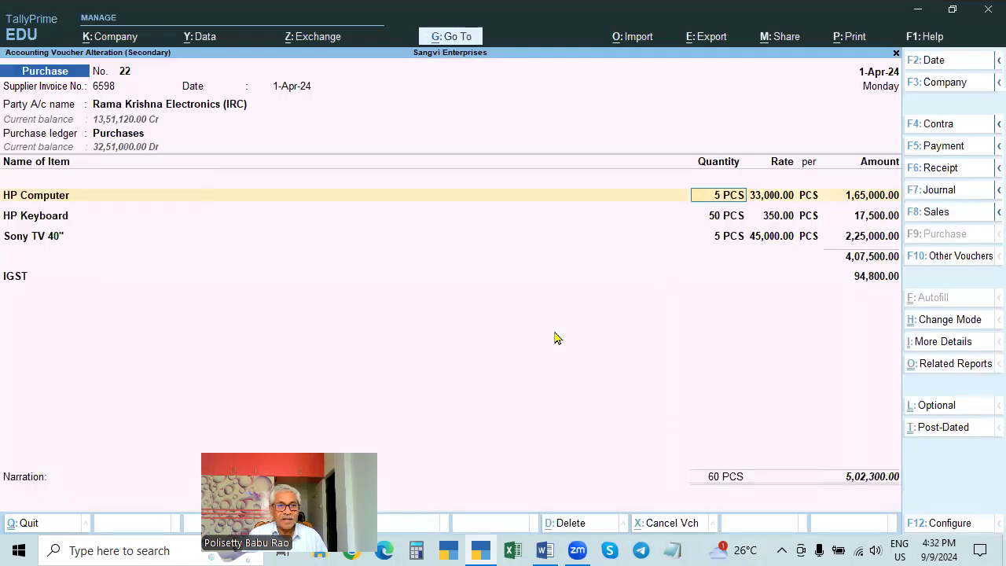
Add New Ref 6598 for 5,02,300.00 Cr in the Bill-wise Details from the voucher total and save purchase voucher No. 22
click(862, 482)
key(Return)
key(Return)
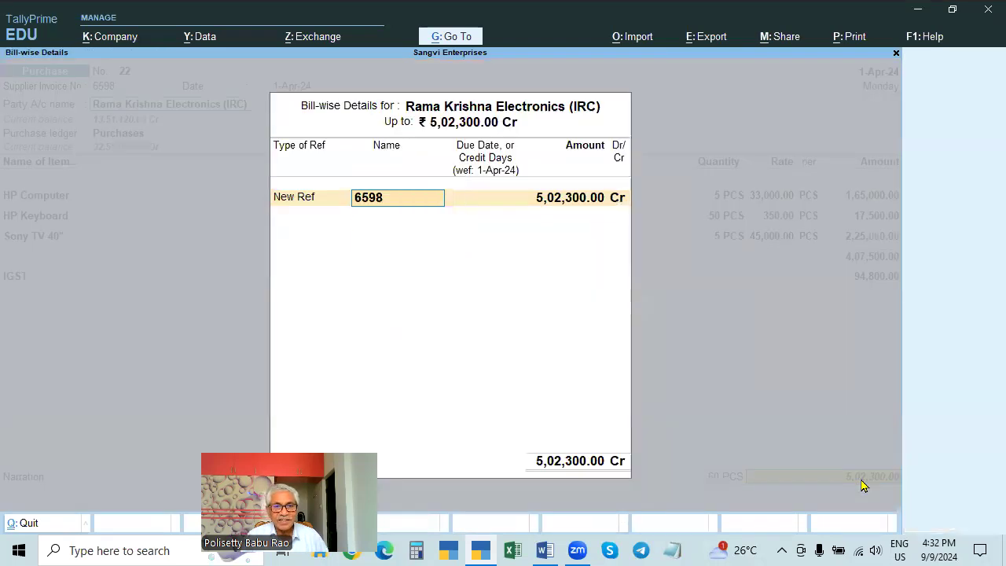
key(Return)
key(Return)
key(Return)
key(Return)
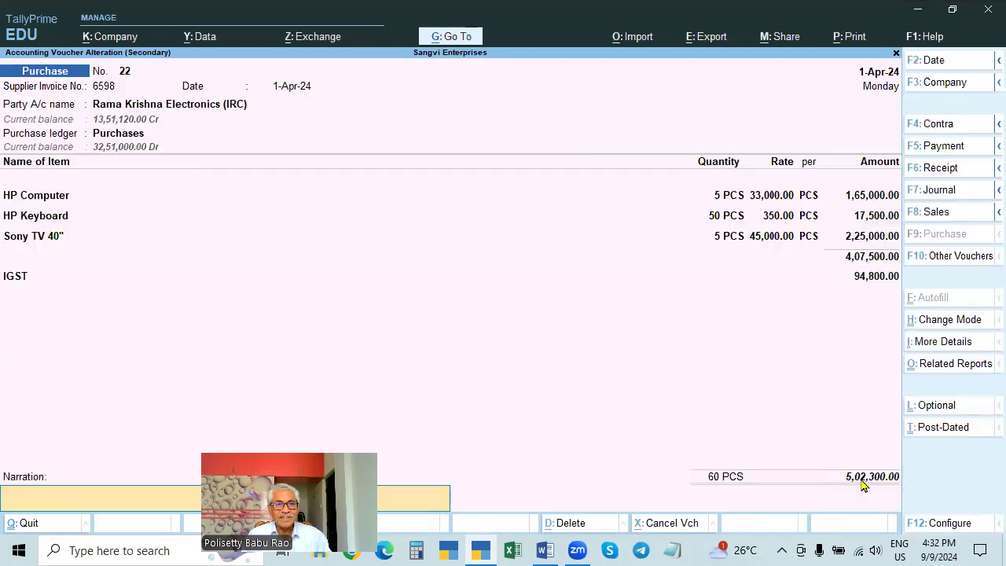
key(Return)
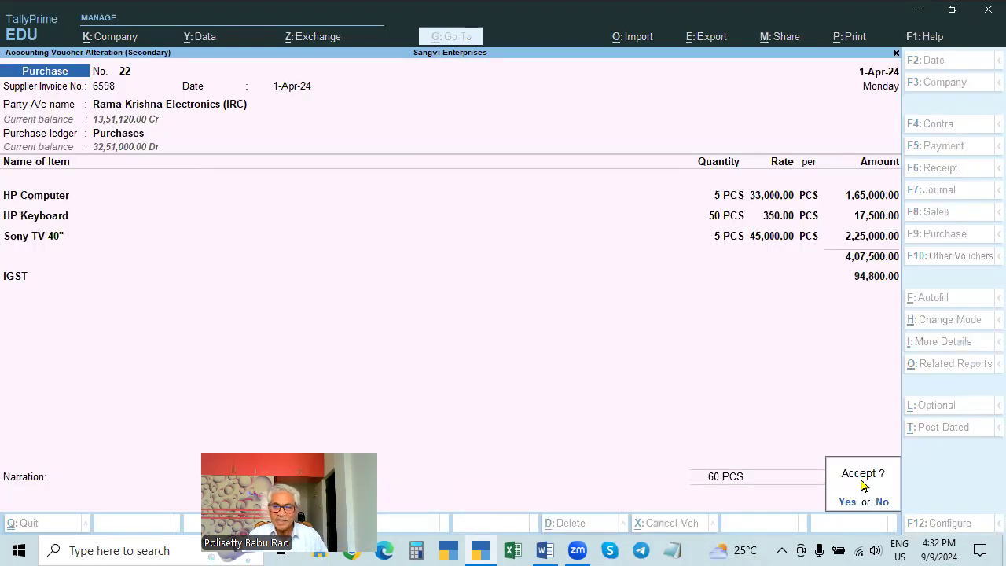
key(Return)
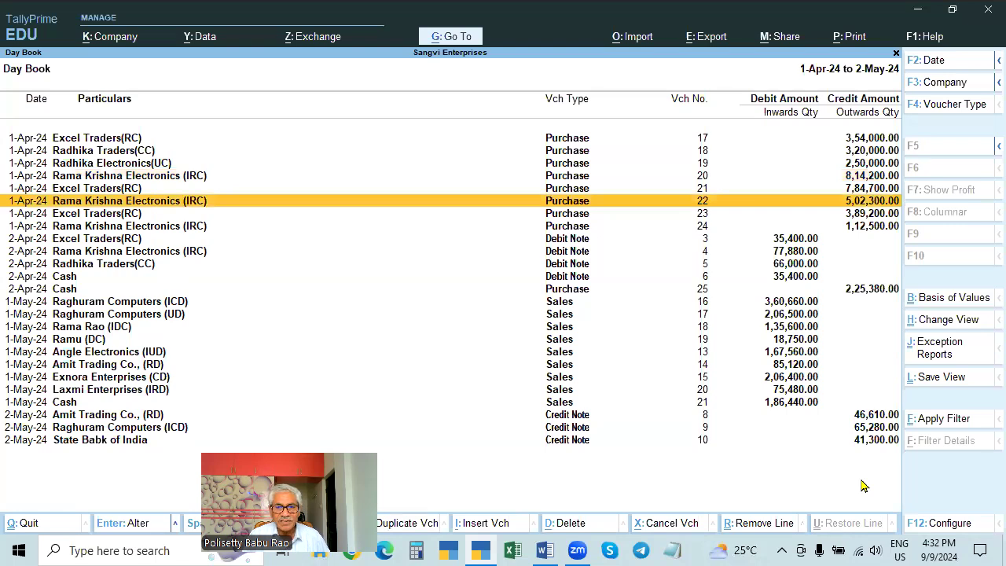
Look through the Day Book entries below purchase voucher No. 22 for further Rama Krishna Electronics (IRC) vouchers
key(Down)
key(Down)
key(Down)
key(Down)
key(Down)
key(Down)
key(Up)
key(Up)
key(Up)
key(Up)
key(Down)
key(Down)
key(Down)
key(Down)
key(Down)
key(Down)
key(Up)
key(Up)
key(Up)
key(Up)
key(Up)
key(Up)
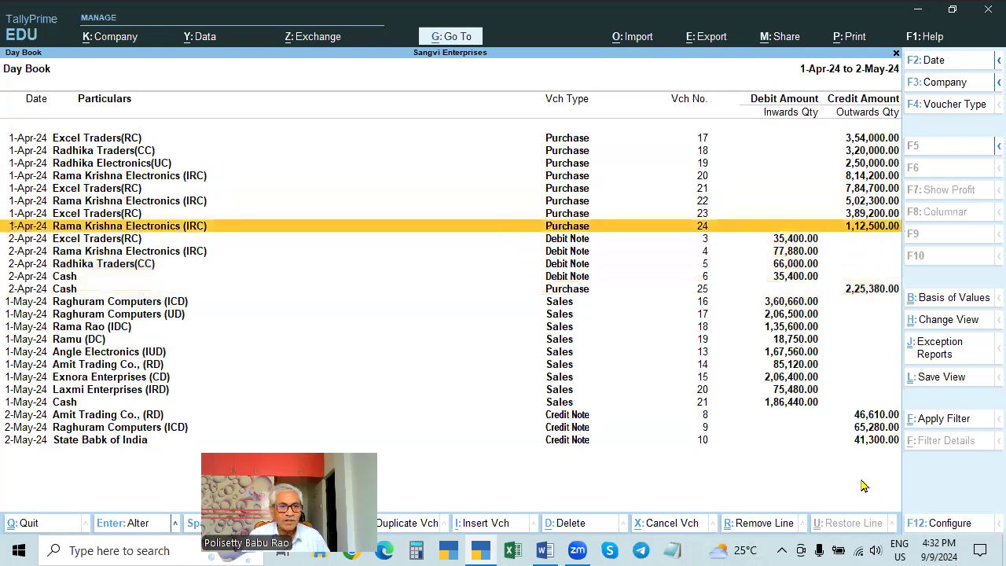
key(Up)
key(Up)
key(Down)
key(Down)
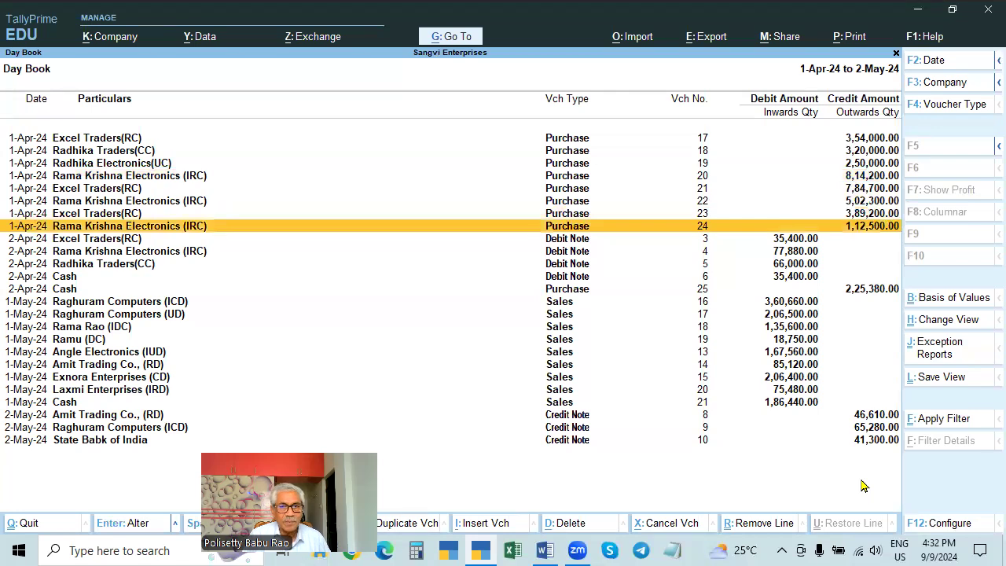
Open purchase voucher No. 24 of Rama Krishna Electronics (IRC) from the Day Book and accept its receipt and party details
key(Return)
key(Return)
key(Return)
key(Return)
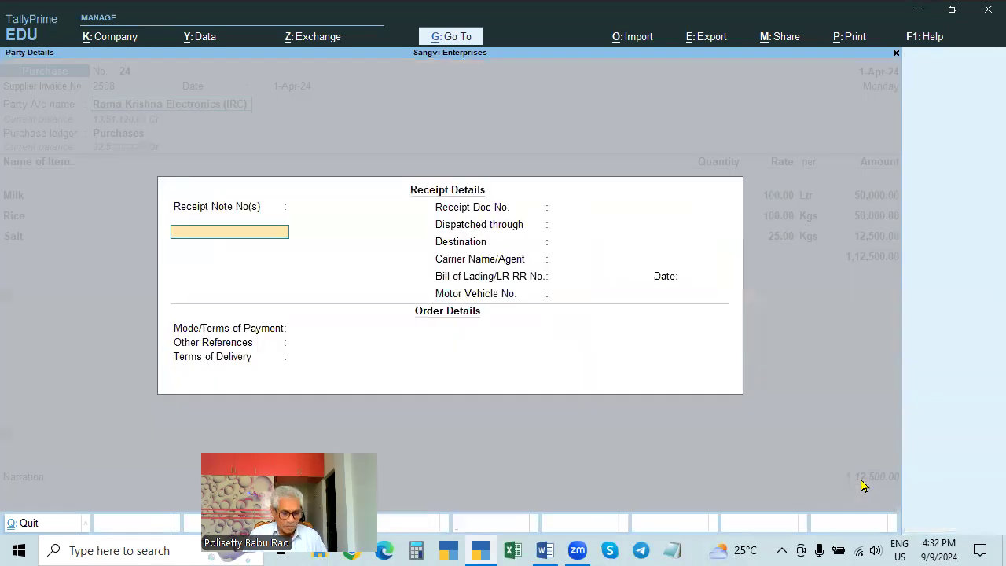
key(ctrl+a)
key(Return)
key(Return)
key(Return)
Accept the Milk, Rice and Salt lines and the voucher total, bringing up the Bill-wise Details for Rama Krishna Electronics (IRC)
key(Return)
key(Return)
key(Return)
key(Return)
key(Return)
key(Return)
key(Return)
key(Return)
key(Return)
key(Return)
key(Return)
key(Return)
key(Return)
key(Return)
key(Return)
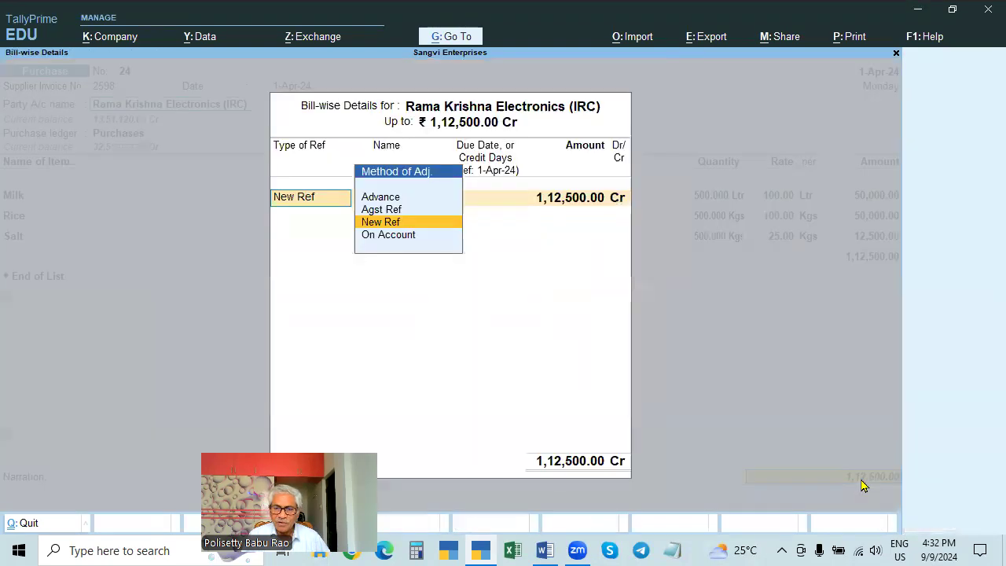
Add a New Ref for 1,12,500.00 Cr in the Bill-wise Details and save purchase voucher No. 24
key(Return)
key(Return)
key(Return)
key(Return)
key(Return)
key(Return)
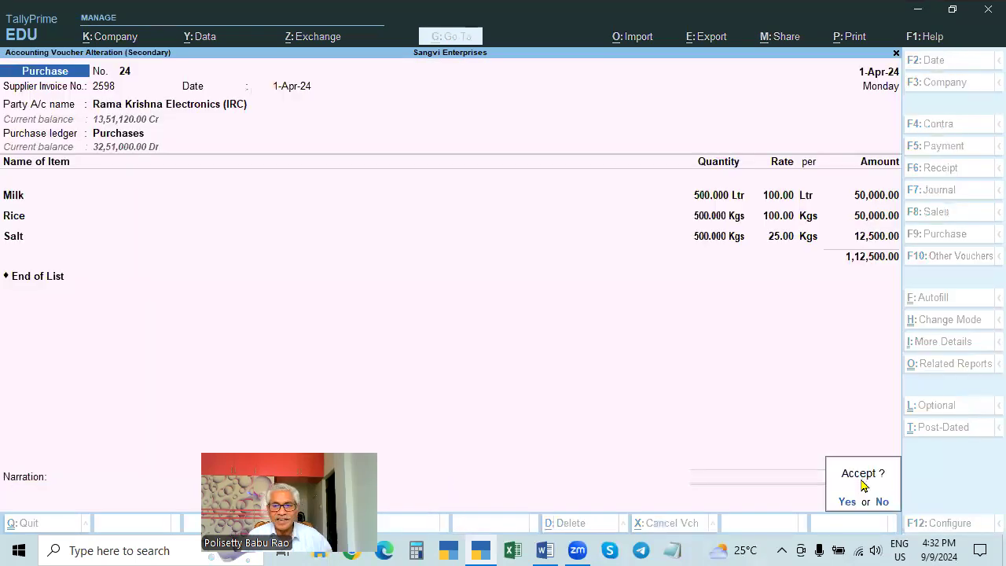
key(Return)
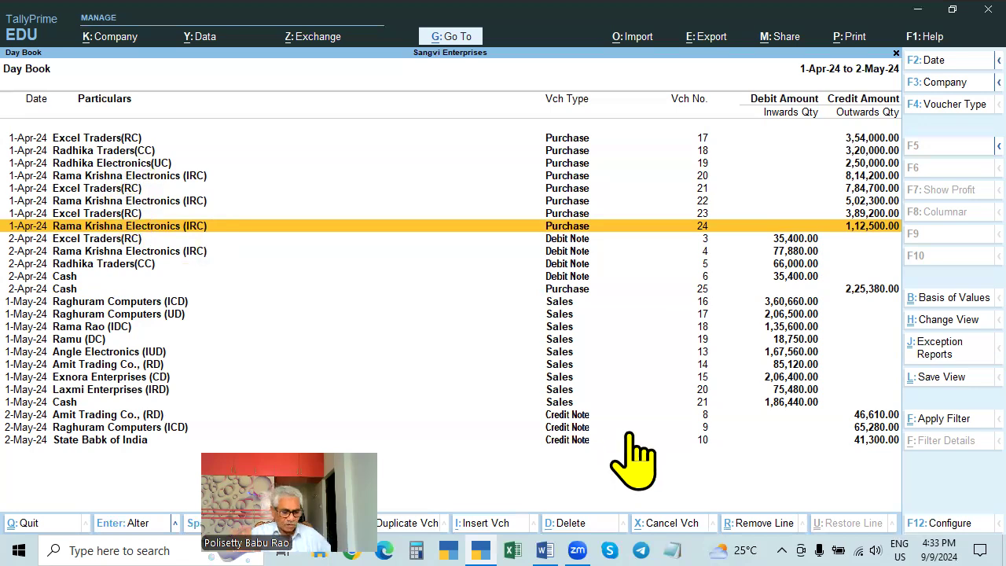
key(Escape)
key(Return)
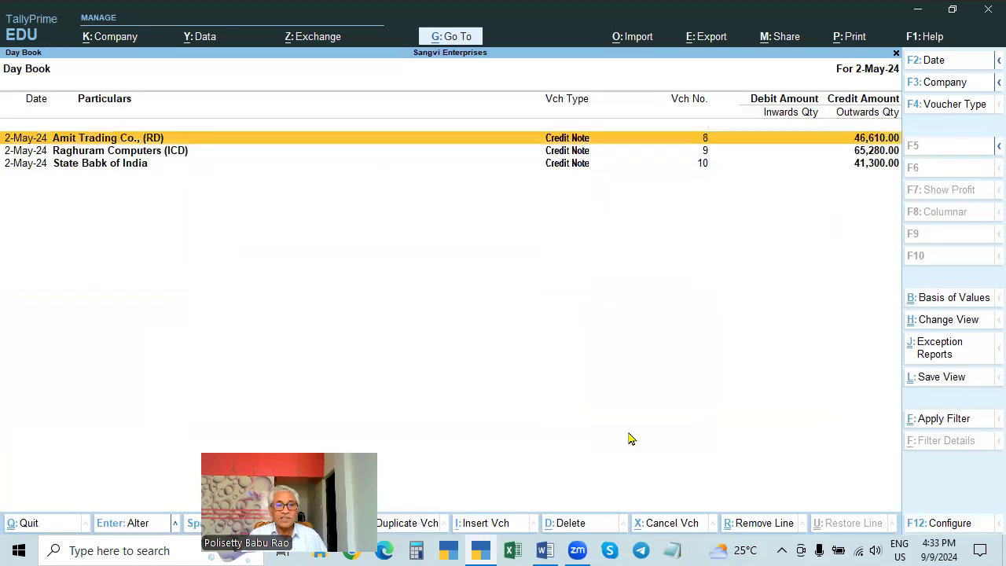
key(Escape)
key(Escape)
key(Escape)
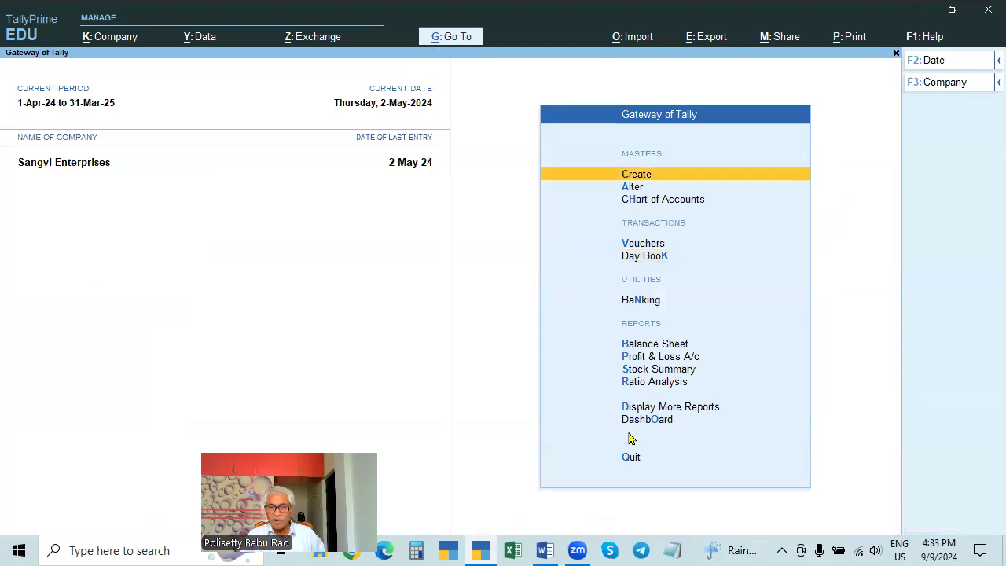
key(Down)
key(Down)
key(Down)
key(Down)
key(Return)
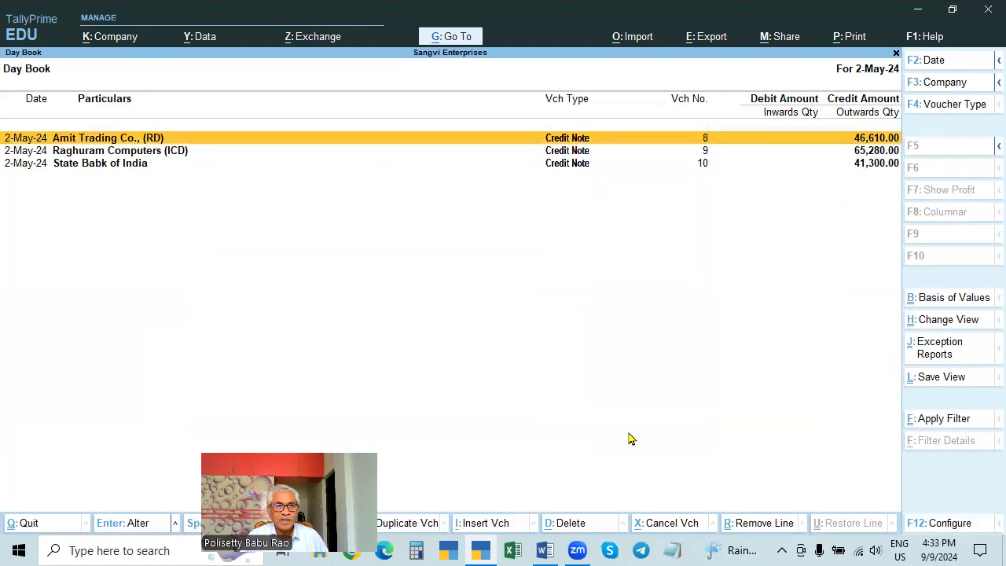
key(Escape)
key(Up)
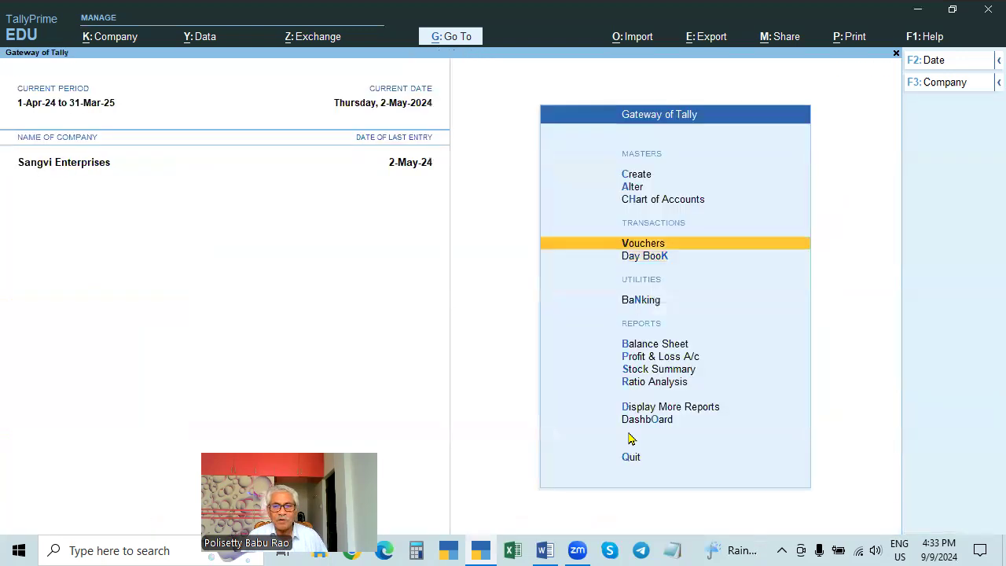
key(Return)
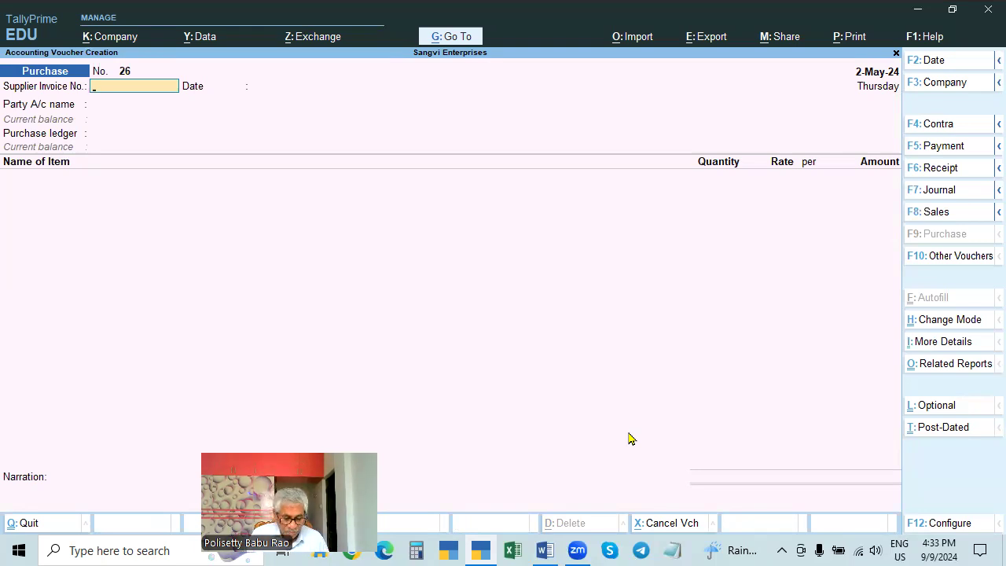
key(F6)
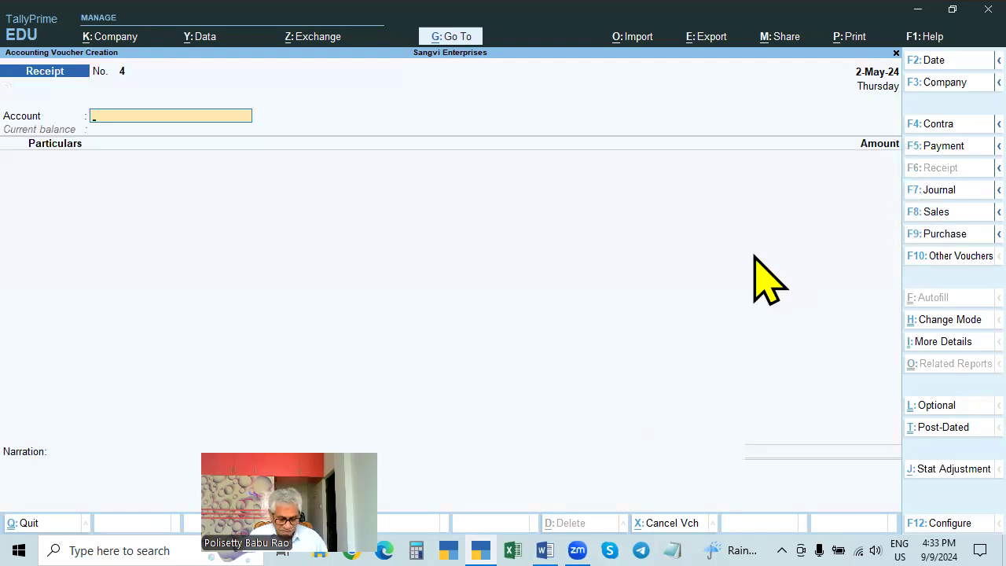
text(CASH)
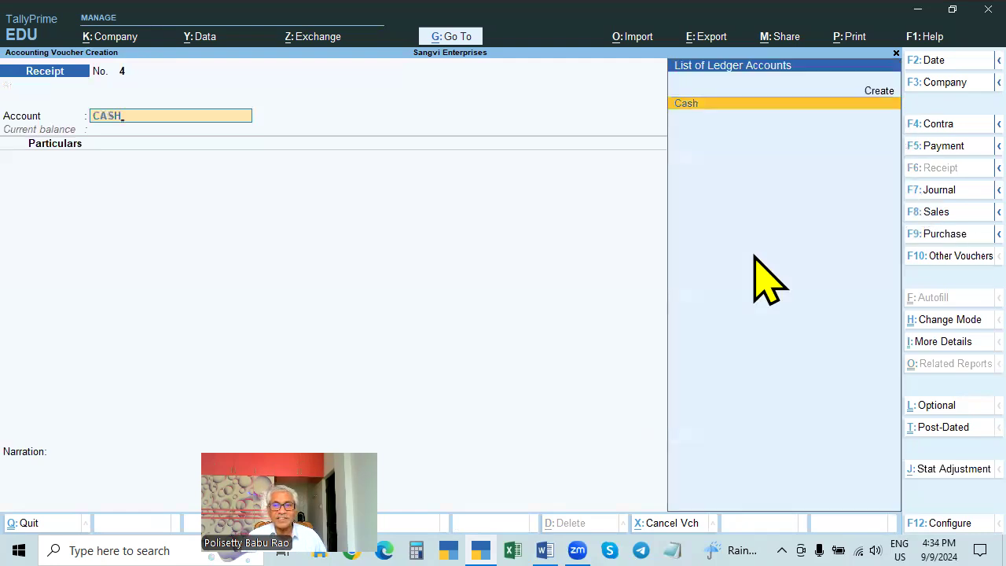
key(Return)
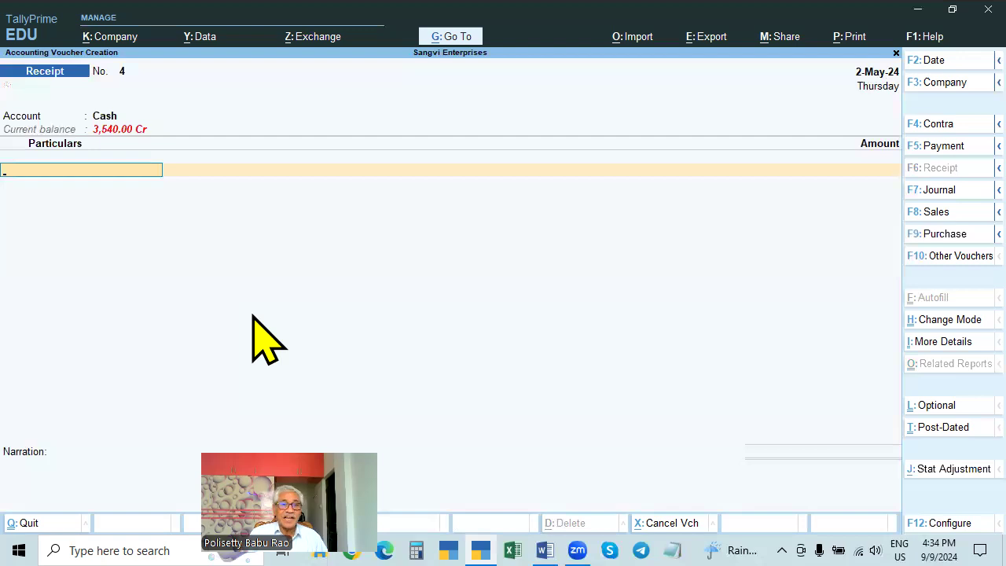
key(space)
key(Down)
key(Down)
key(Down)
key(Down)
key(Down)
key(Down)
key(Down)
key(Down)
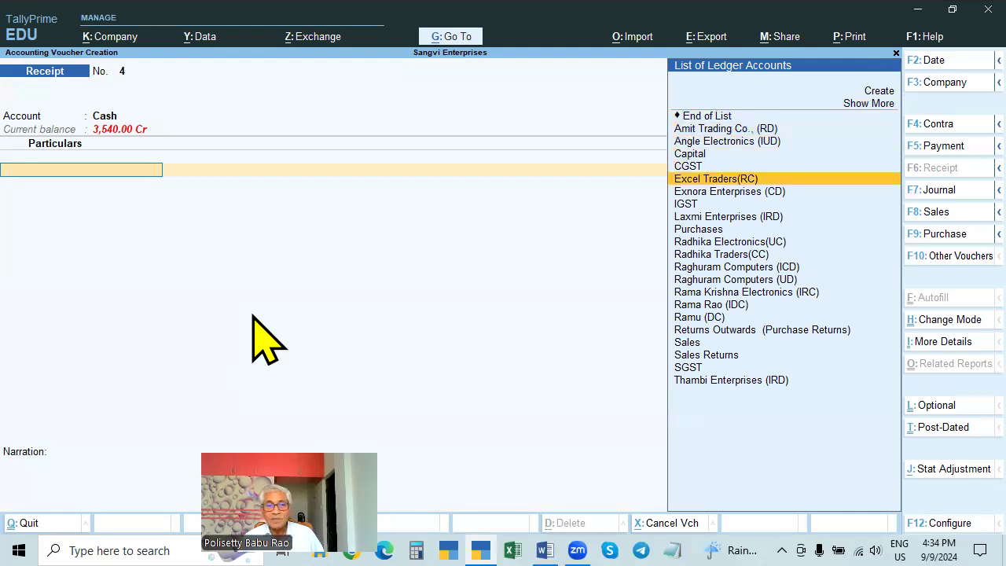
key(Escape)
key(Escape)
Open the Day Book from the Gateway of Tally and set its period to 1-Apr-24 to 2-May-24
key(Up)
key(Up)
key(Down)
key(Down)
key(Down)
key(Return)
key(F2)
key(space)
key(Return)
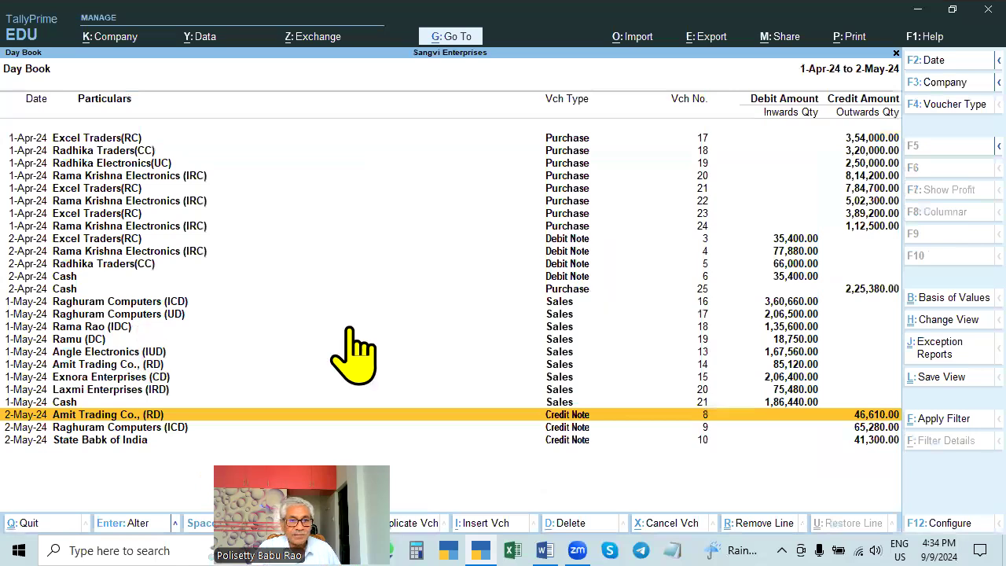
Open sales voucher No. 16 of Raghuram Computers (ICD) from the Day Book and accept its dispatch and party details
click(560, 304)
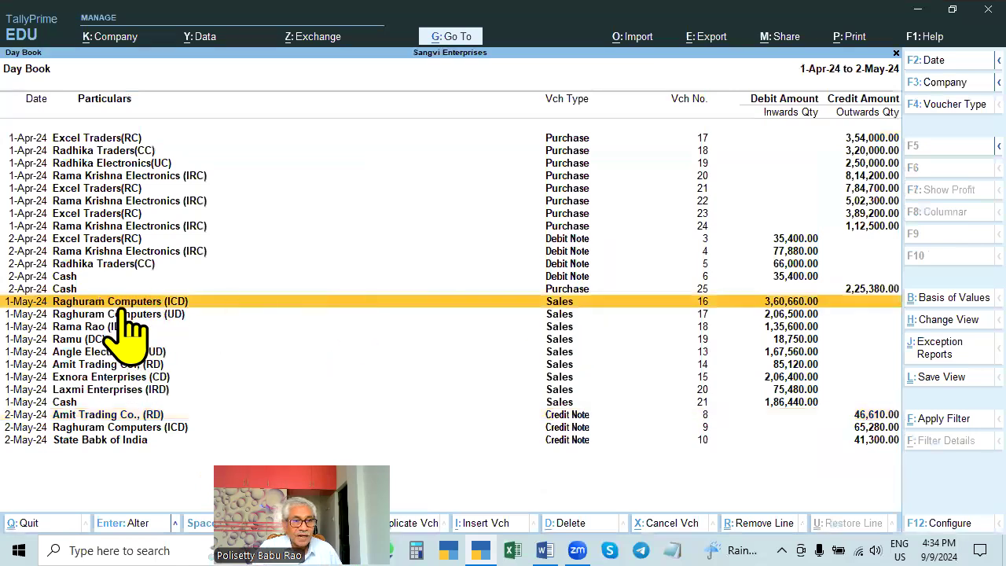
key(Return)
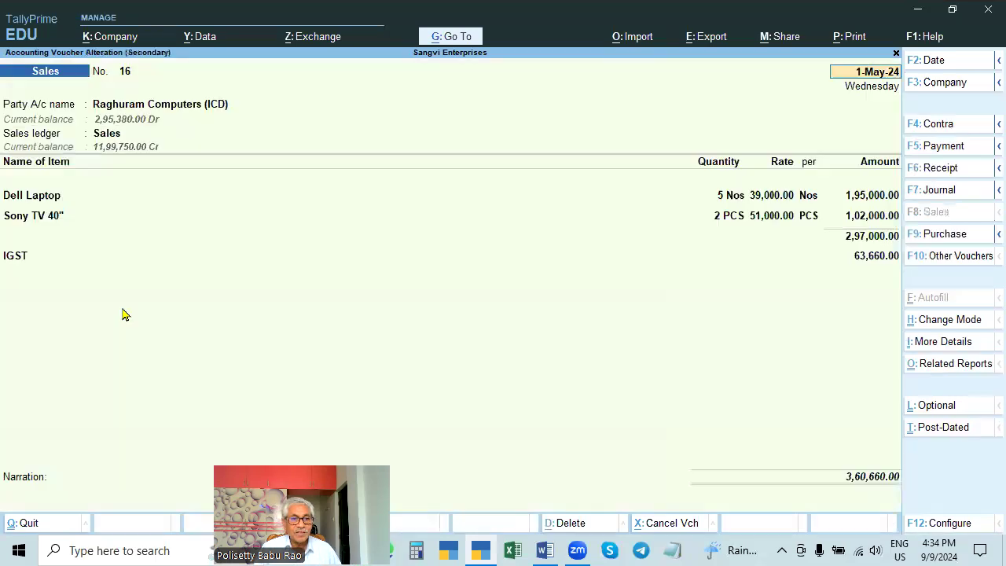
key(Return)
key(Return)
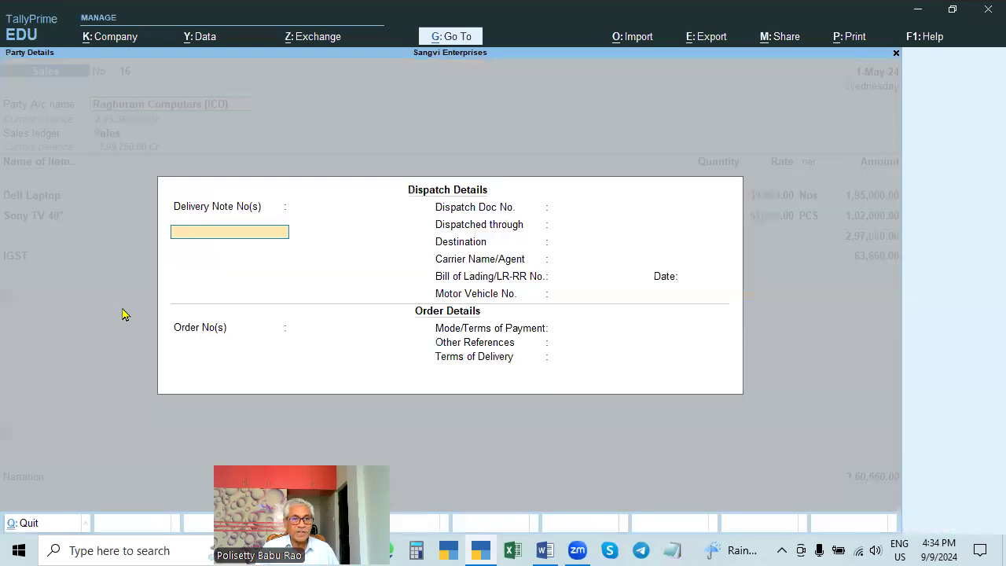
key(ctrl+a)
key(Return)
key(ctrl+a)
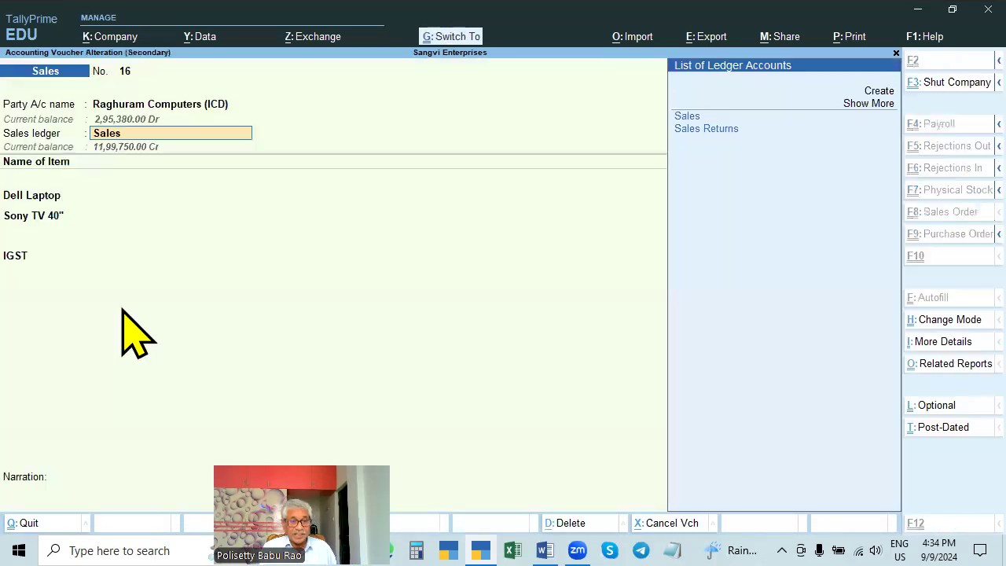
Accept the Sales ledger and Dell Laptop line, and bring up the Bill-wise Details from the voucher total
key(Return)
key(Return)
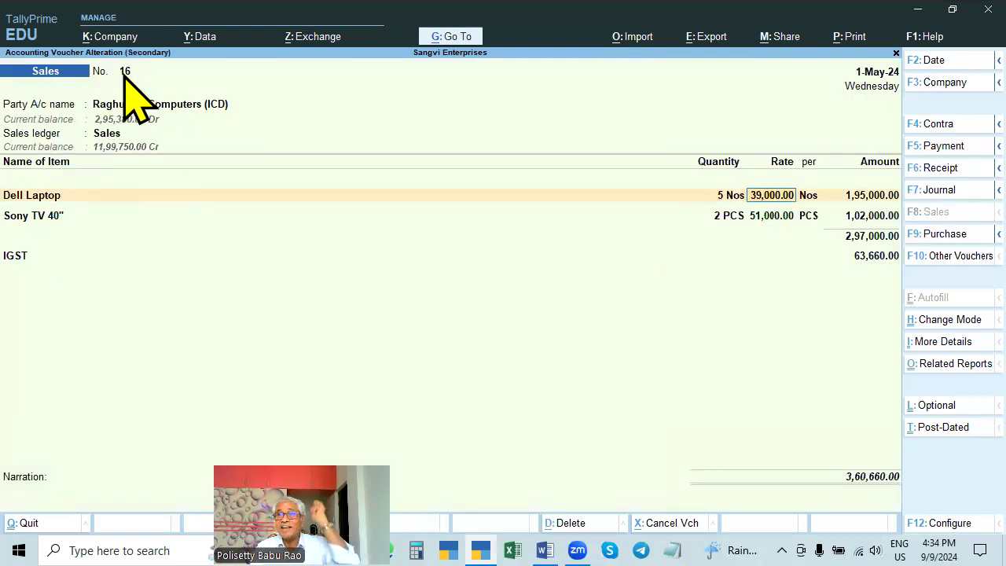
key(Return)
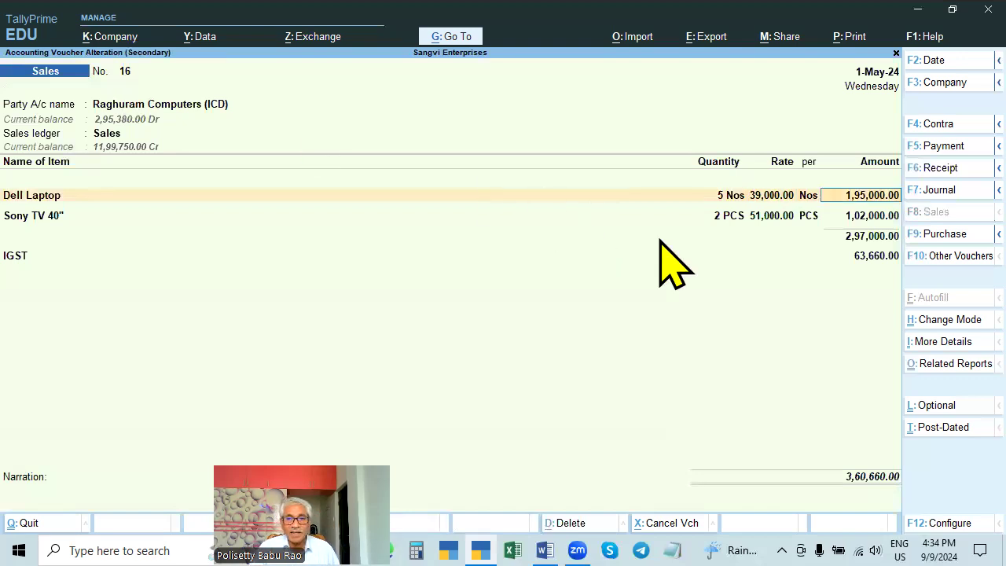
click(867, 475)
key(Return)
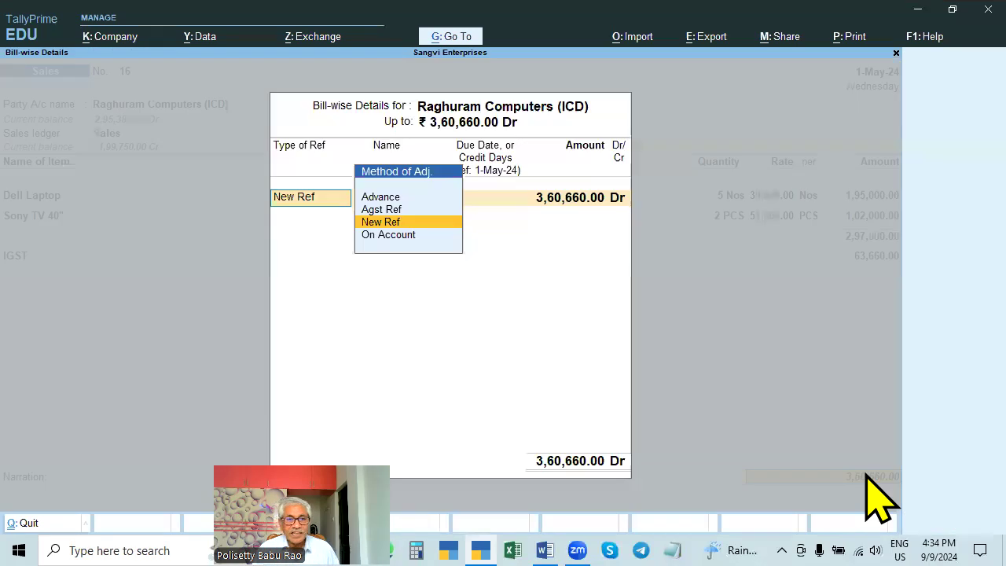
Add New Ref 16 for 3,60,660.00 Dr in the Bill-wise Details and save sales voucher No. 16
key(Return)
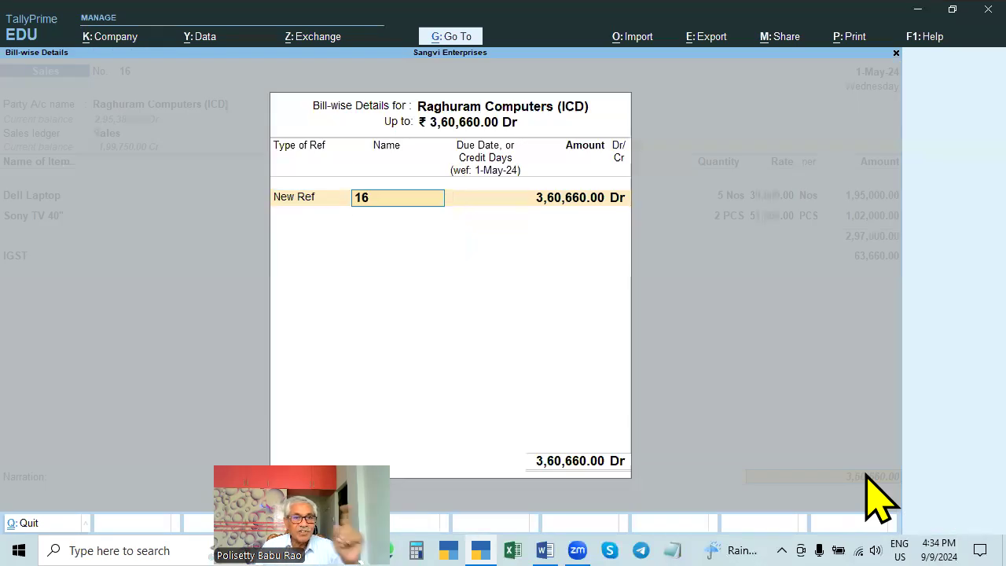
key(Return)
key(Return)
key(Return)
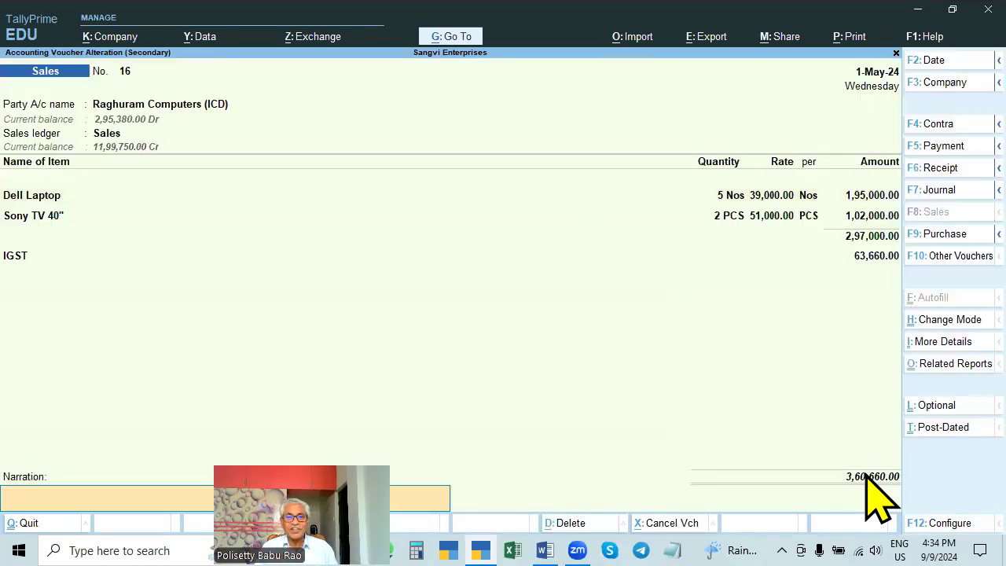
key(Return)
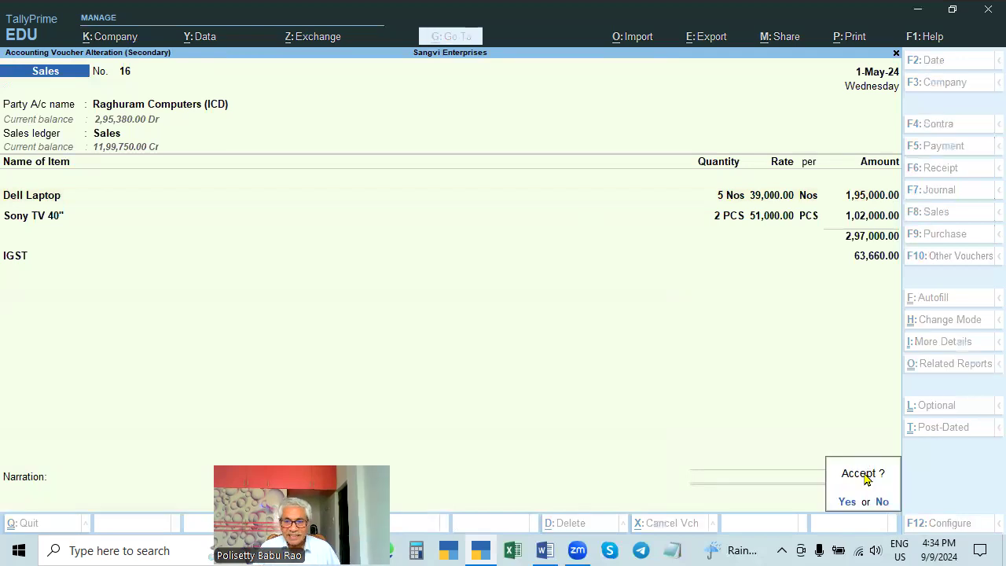
key(Return)
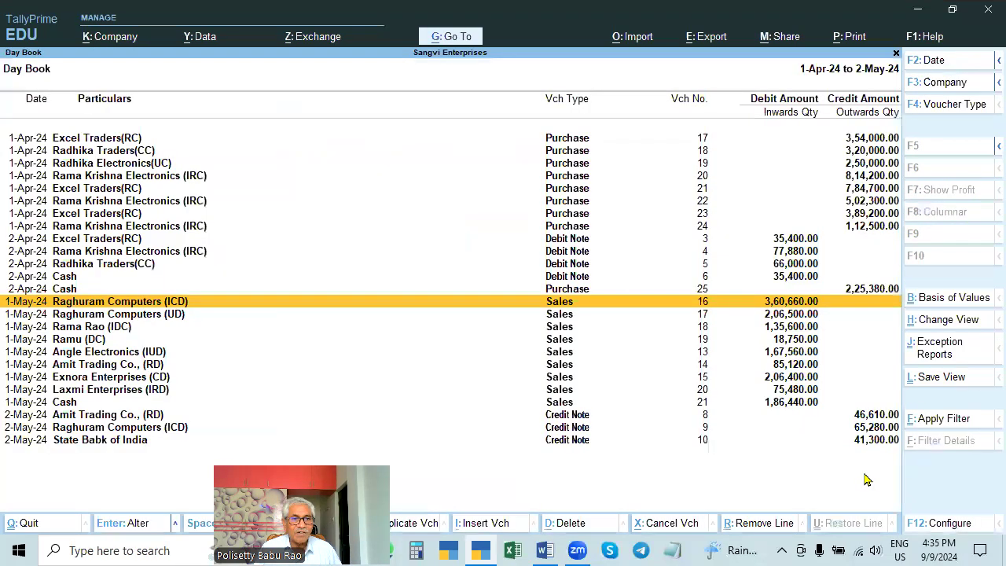
Open sales voucher No. 17 of Raghuram Computers (UD), accept its dispatch and party details, and bring up its Bill-wise Details
key(Down)
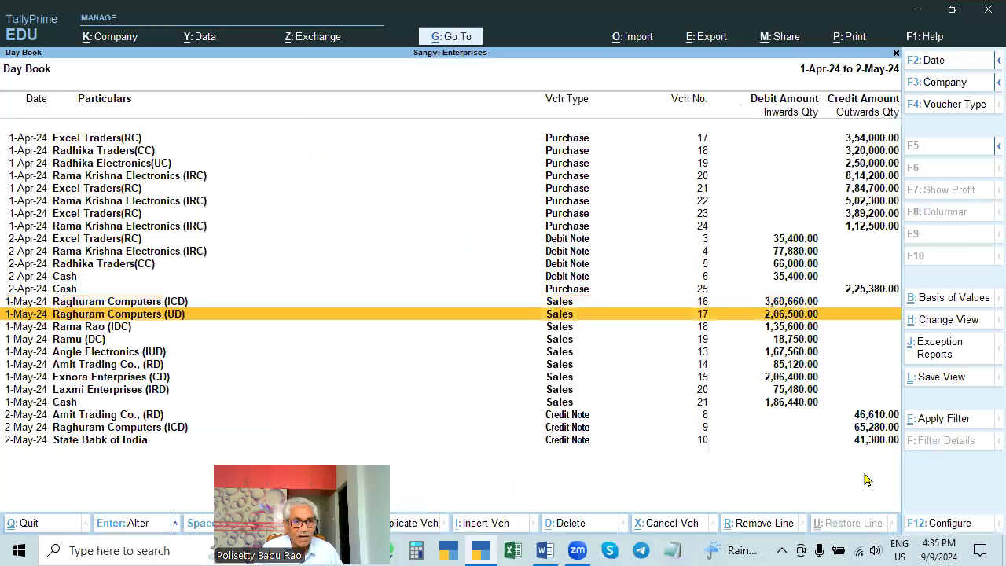
key(Return)
key(Return)
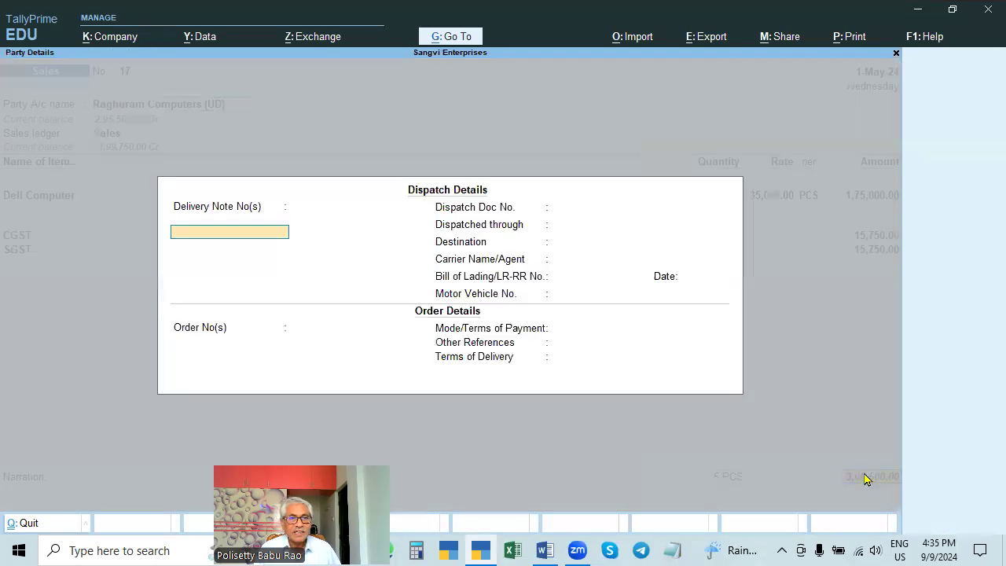
key(ctrl+a)
key(ctrl+a)
key(Return)
key(Return)
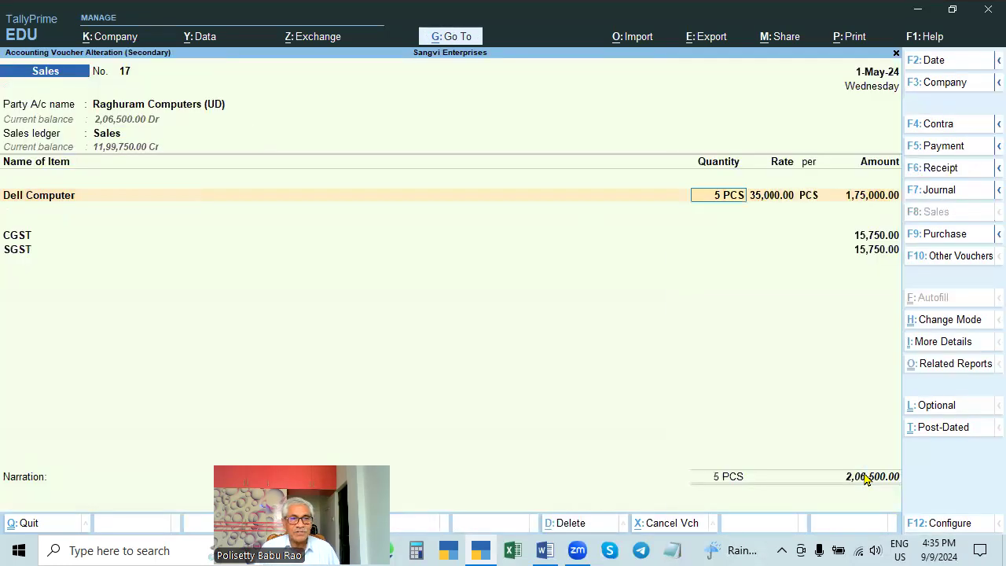
key(ctrl+a)
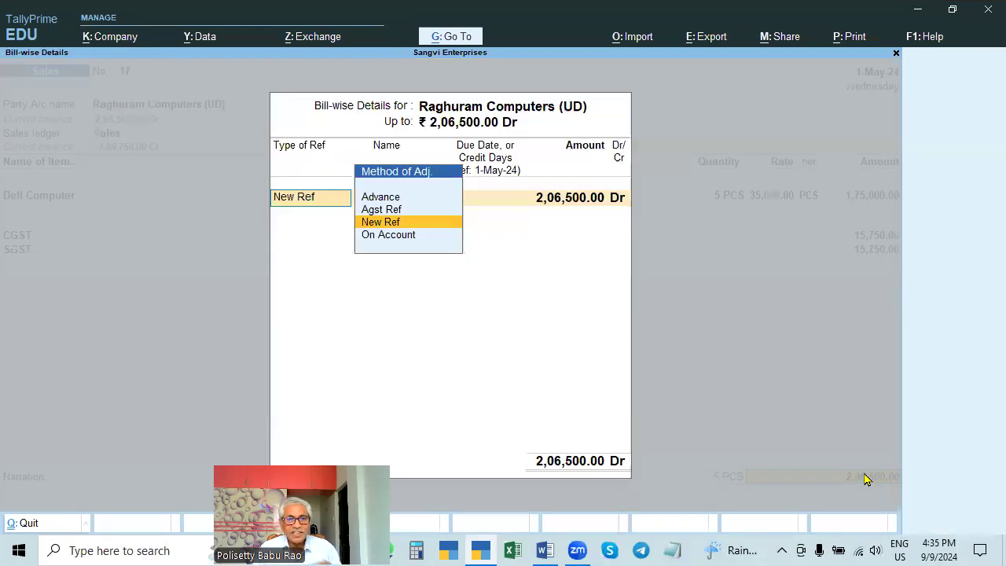
Add a New Ref for 2,06,500.00 Dr in the Bill-wise Details and save sales voucher No. 17
key(Return)
key(Return)
key(Return)
key(Return)
key(Return)
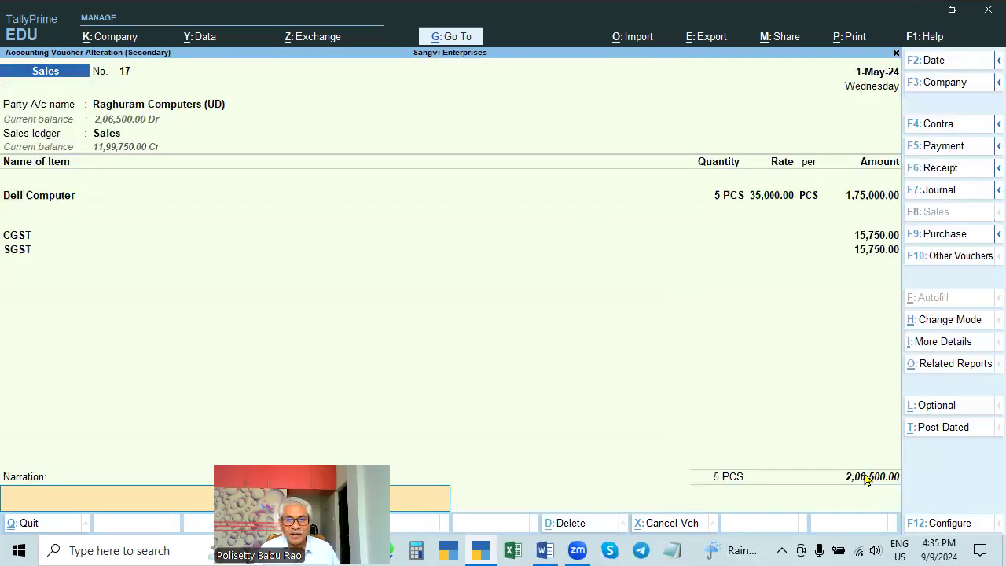
key(Return)
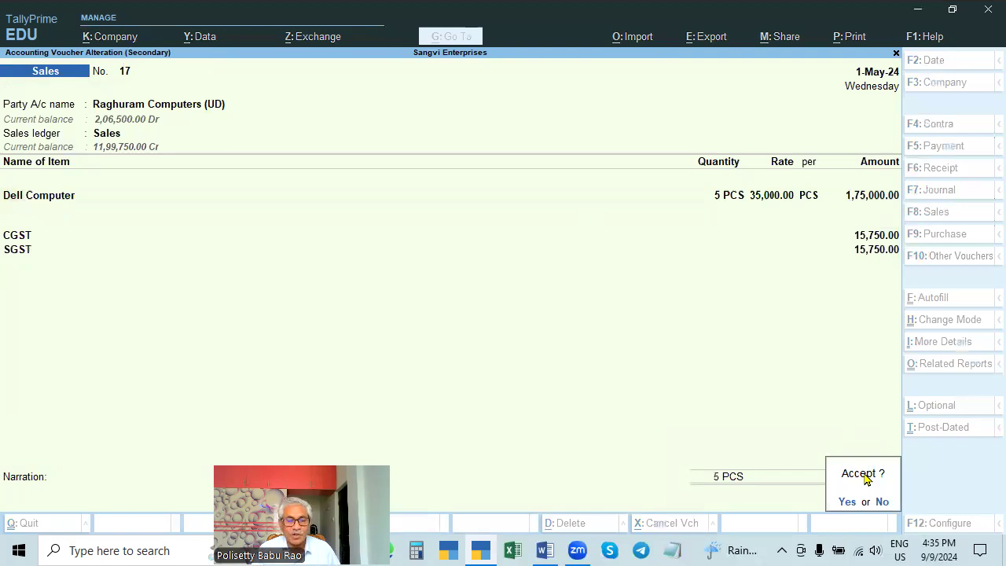
key(Return)
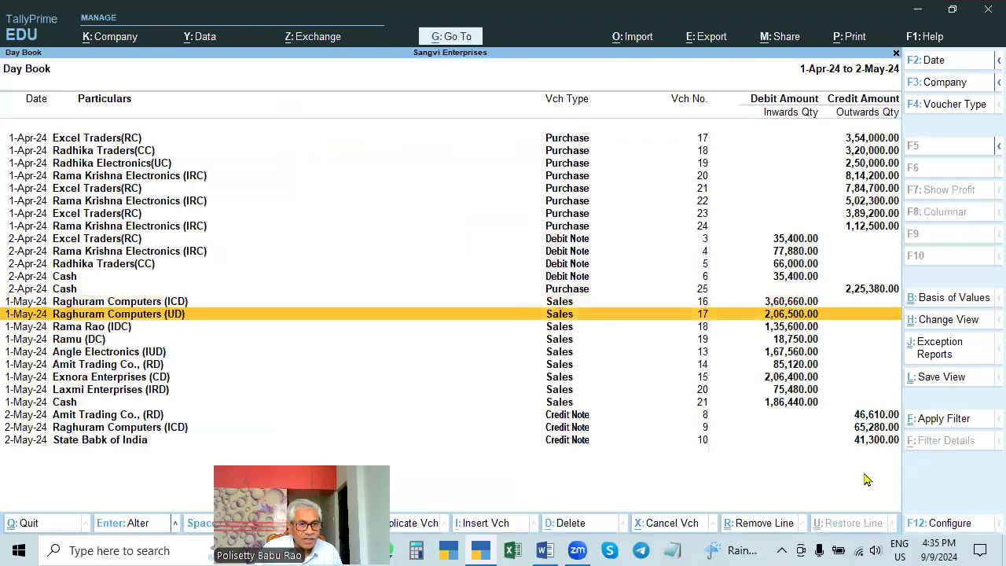
Examine the May sales and credit note vouchers in the Day Book to find those still needing a bill-wise reference
key(Down)
key(Down)
key(Down)
key(Down)
key(Down)
key(Down)
key(Down)
key(Down)
key(Down)
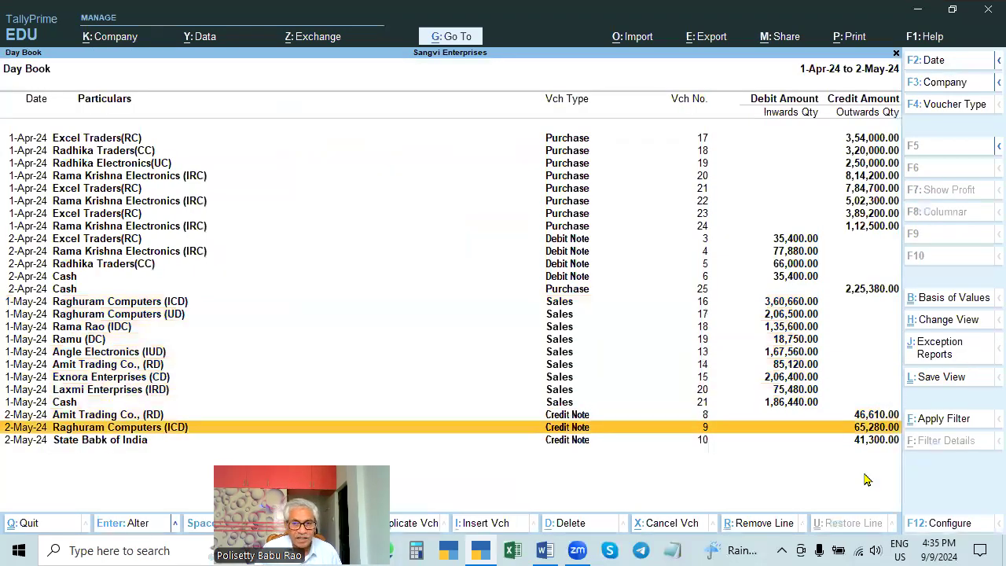
key(Up)
key(Up)
key(Up)
key(Up)
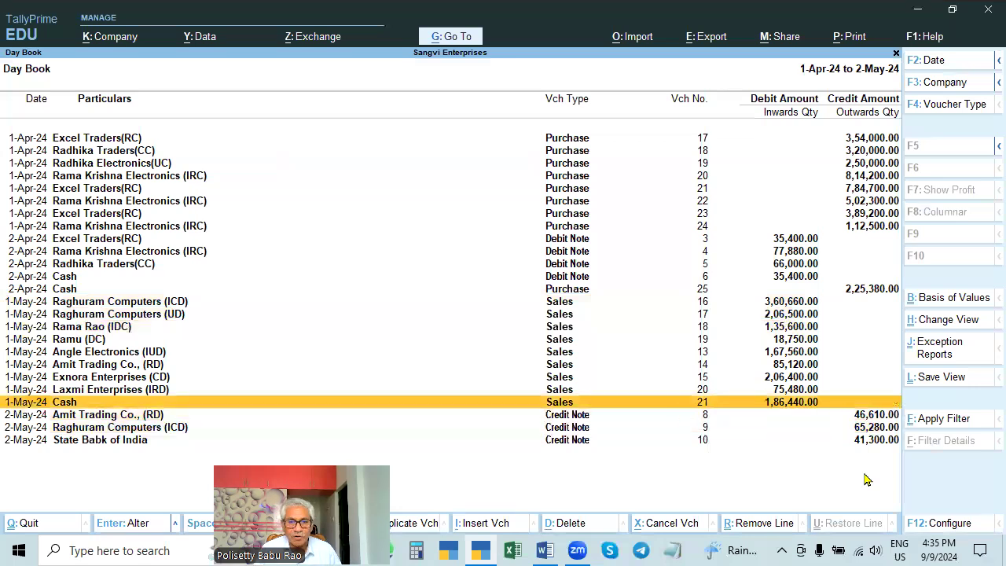
key(Up)
key(Up)
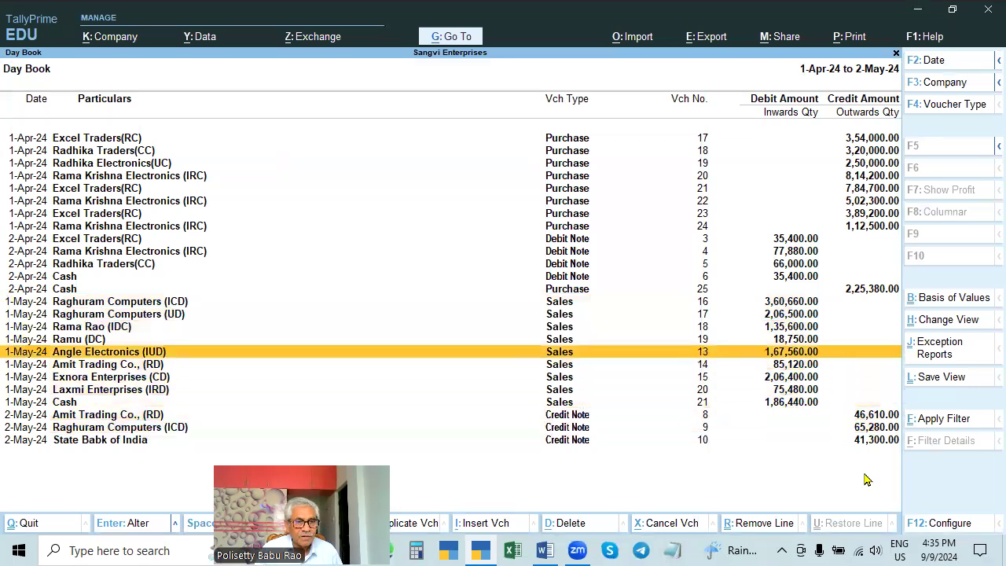
key(Up)
key(Up)
key(Down)
key(Down)
key(Down)
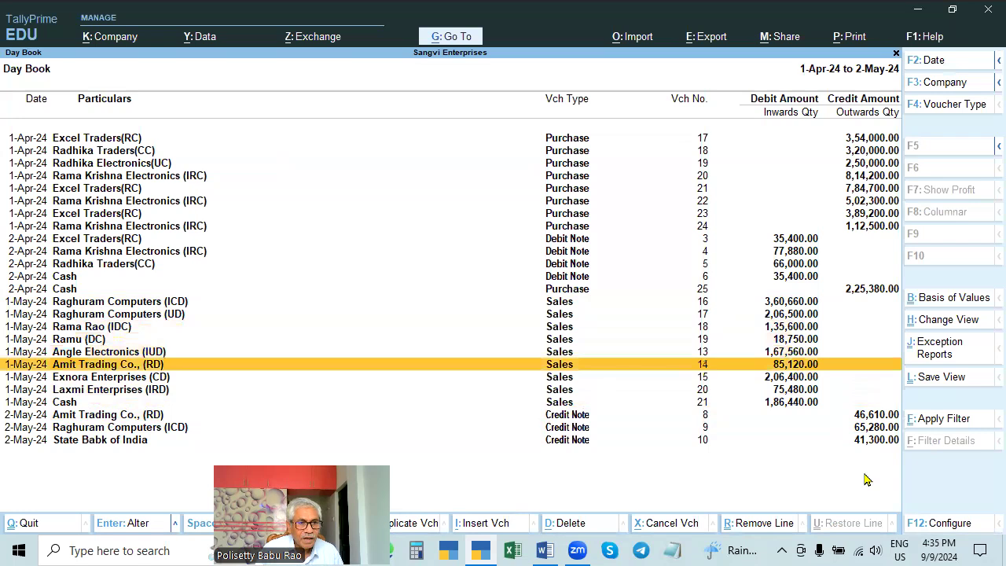
key(Up)
key(Up)
key(Up)
key(Up)
key(Up)
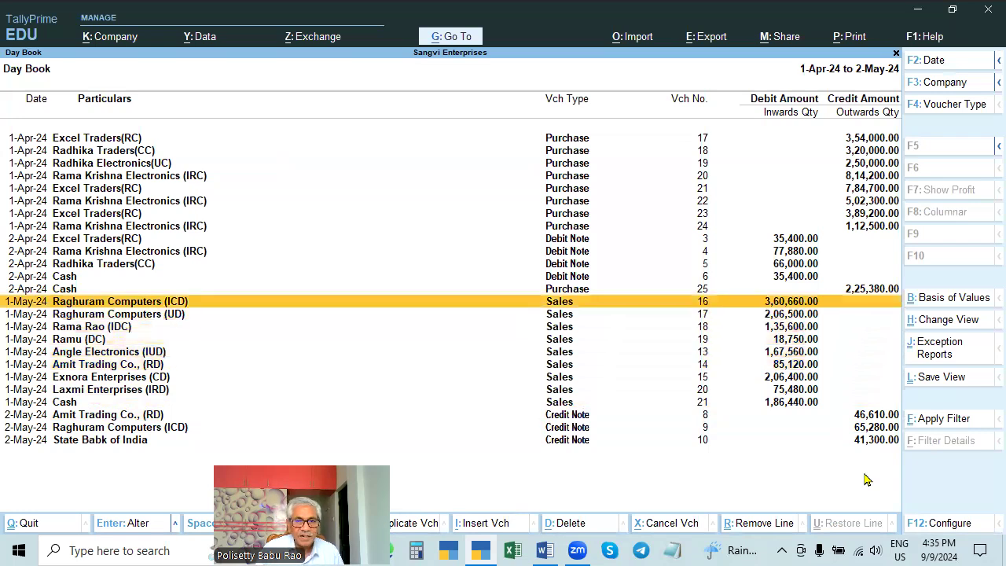
key(Down)
key(Down)
key(Down)
key(Down)
key(Down)
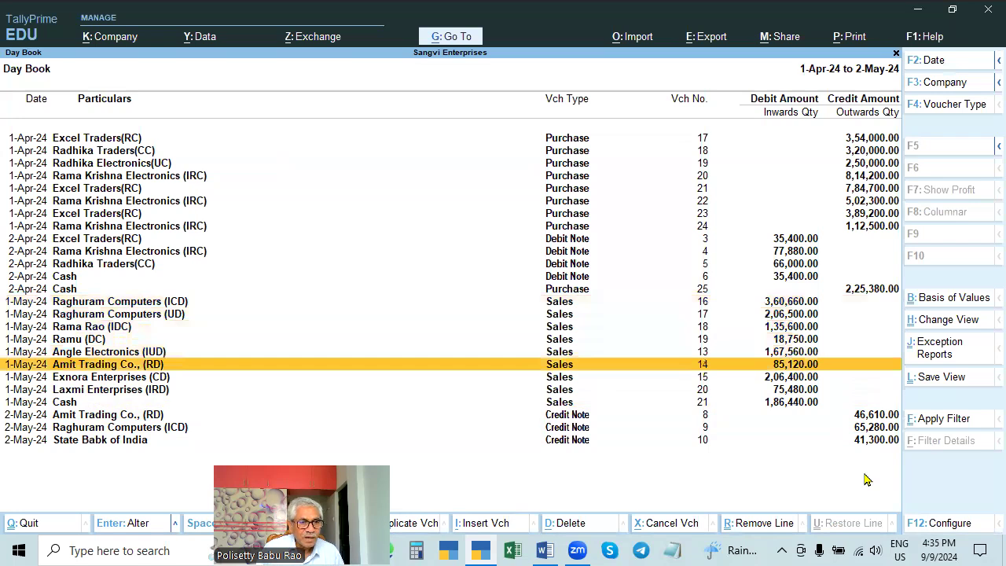
key(Down)
key(Up)
key(Down)
key(Down)
key(Down)
key(Up)
key(Up)
key(Up)
key(Up)
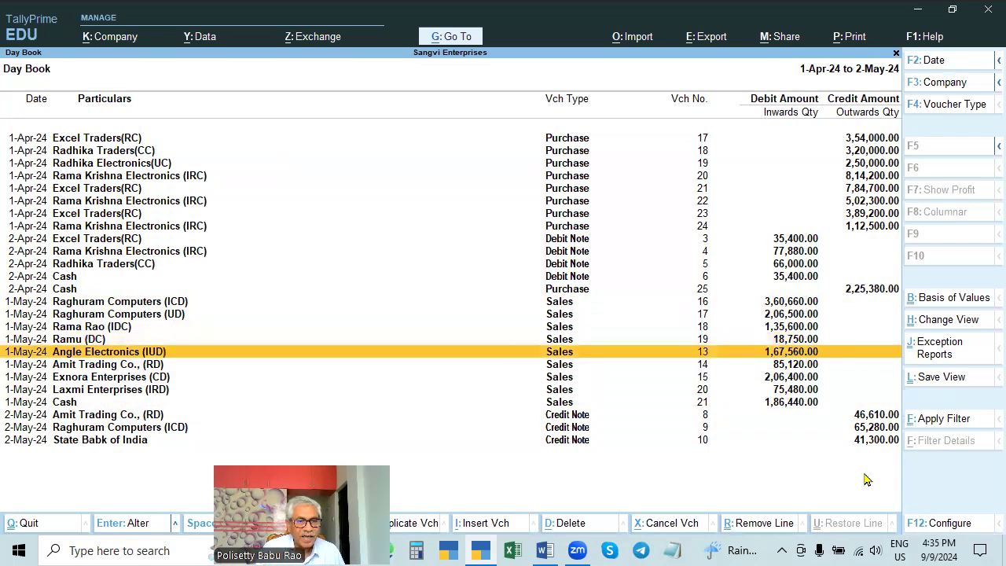
Open sales voucher No. 13 of Angle Electronics (IUD), accept its dispatch and party details, and bring up its Bill-wise Details
key(Return)
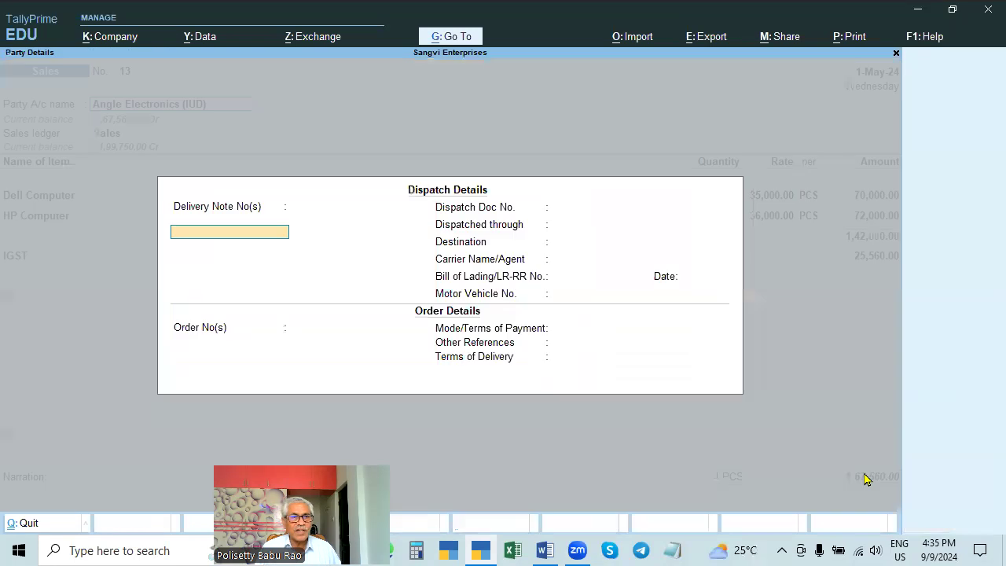
key(ctrl+a)
key(ctrl+a)
key(Return)
key(Return)
key(Return)
click(865, 479)
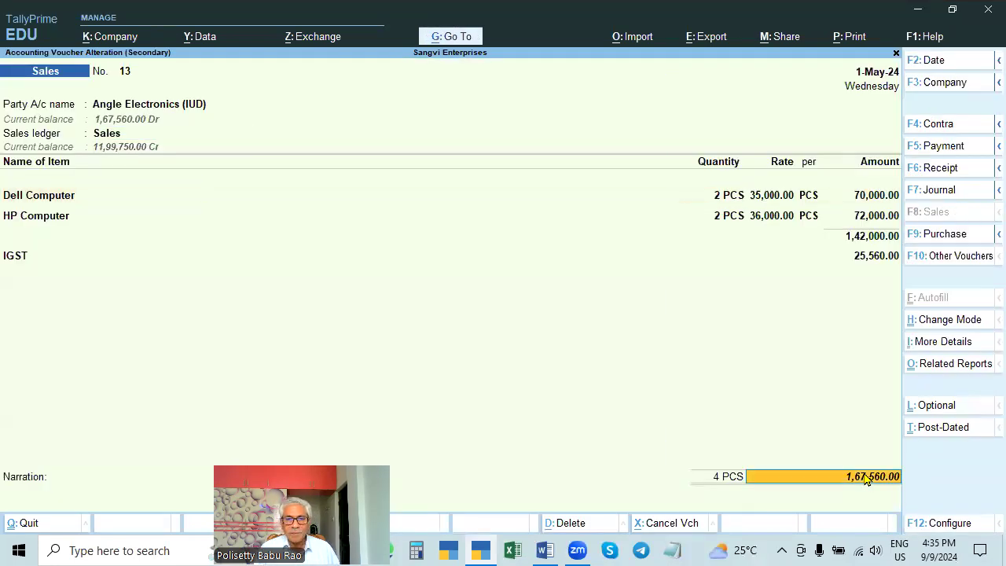
key(Return)
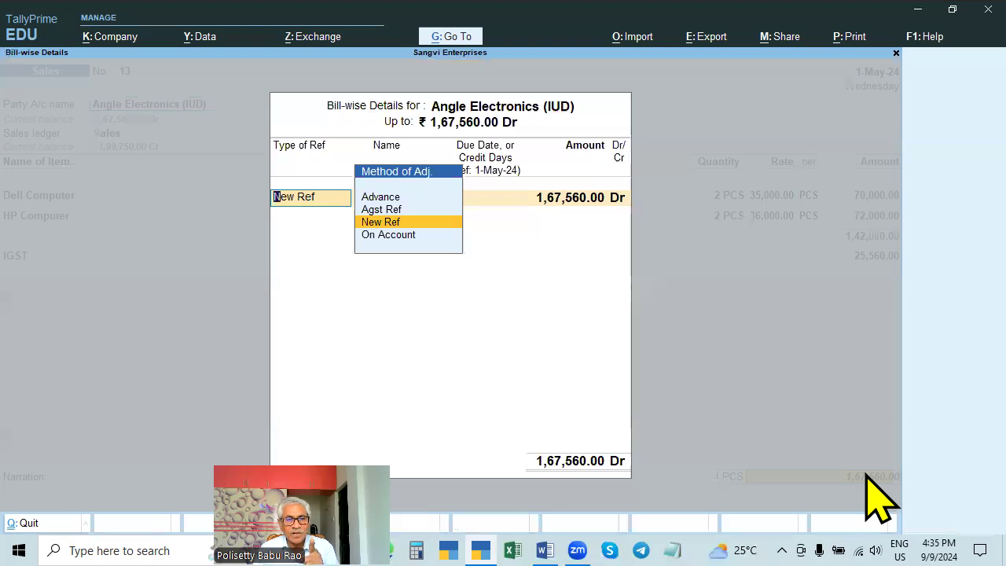
Add a New Ref for 1,67,560.00 Dr in the Bill-wise Details and save sales voucher No. 13
key(Return)
key(Return)
key(Return)
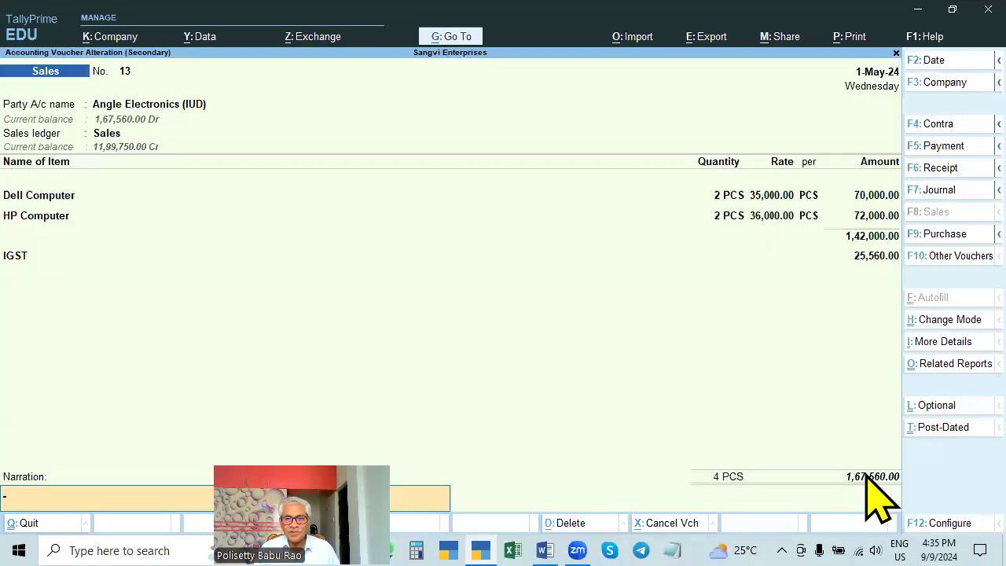
key(Return)
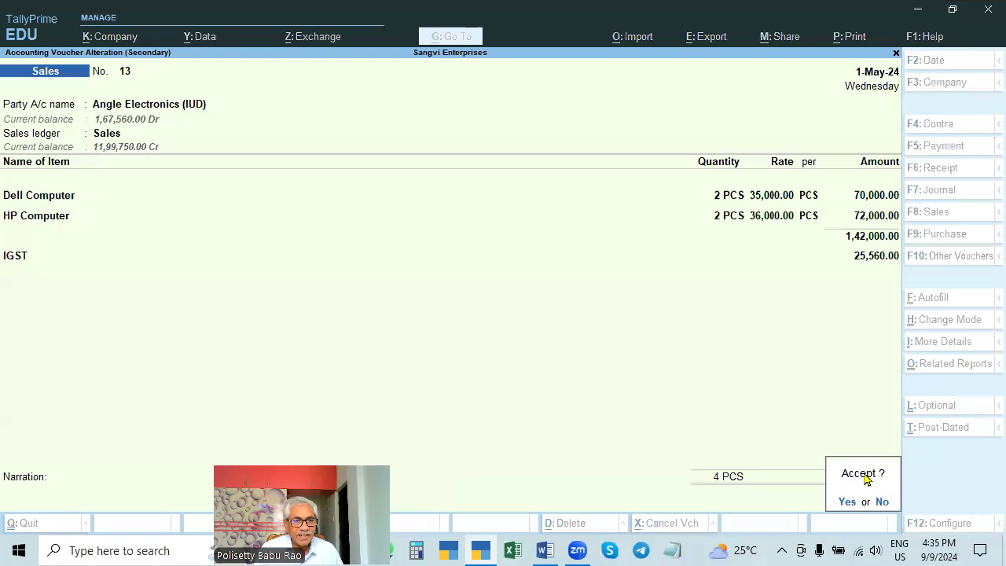
key(Return)
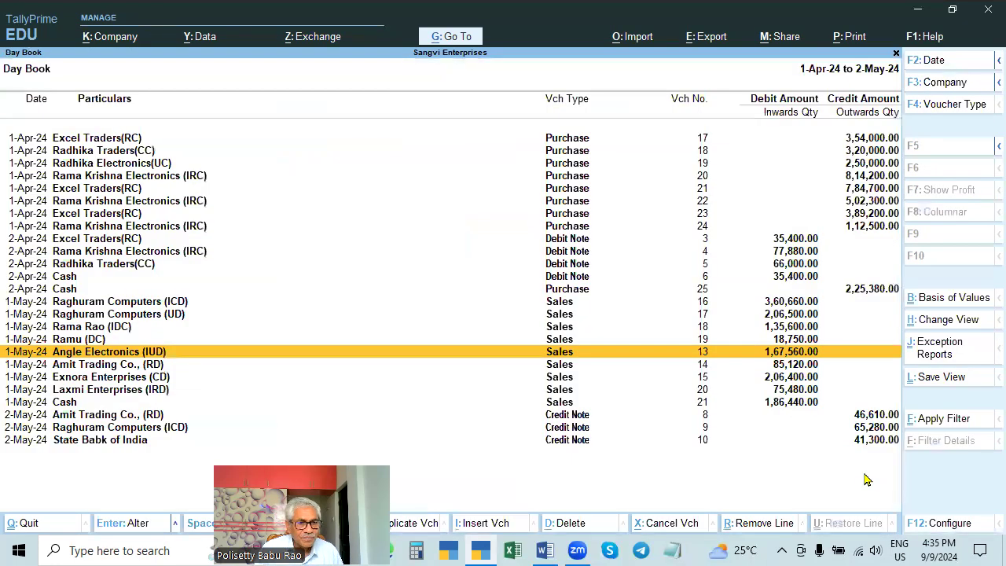
Check the Day Book's sales vouchers around Nos. 14, 15, 20 and 21 for the next one to update
key(Down)
key(Down)
key(Up)
key(Down)
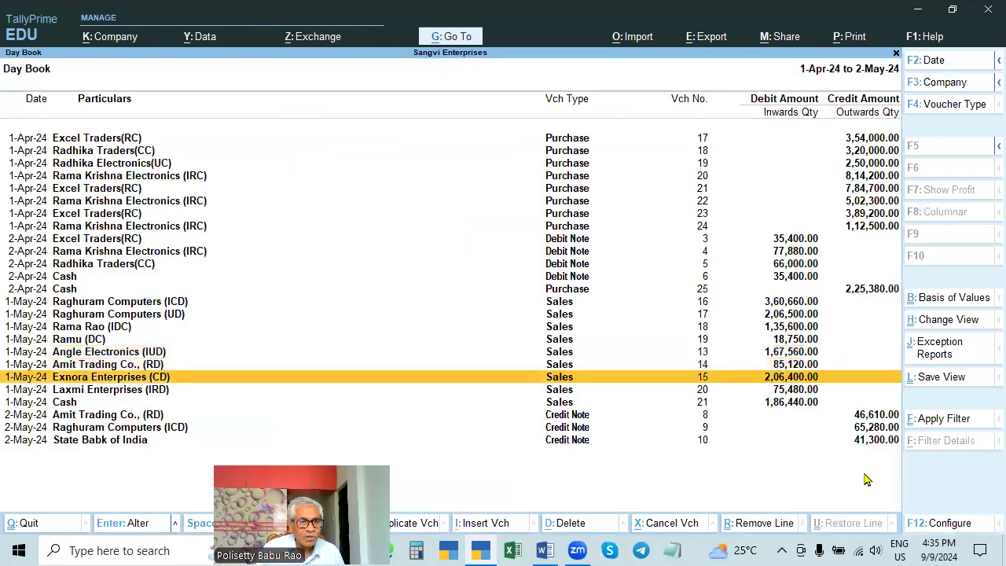
key(Up)
key(Down)
key(Down)
key(Up)
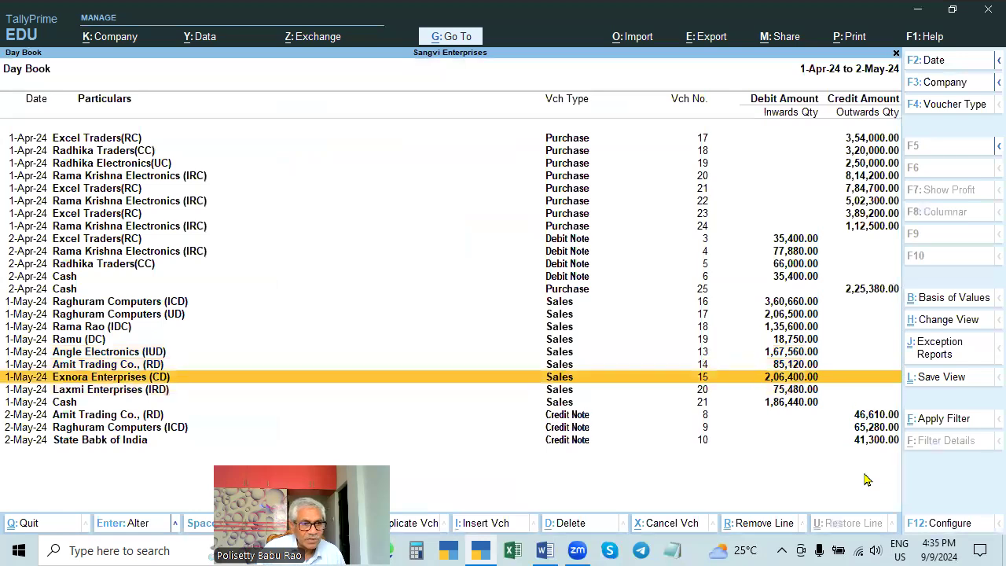
key(Up)
key(Up)
key(Up)
key(Down)
key(Down)
key(Down)
key(Down)
key(Down)
key(Down)
key(Up)
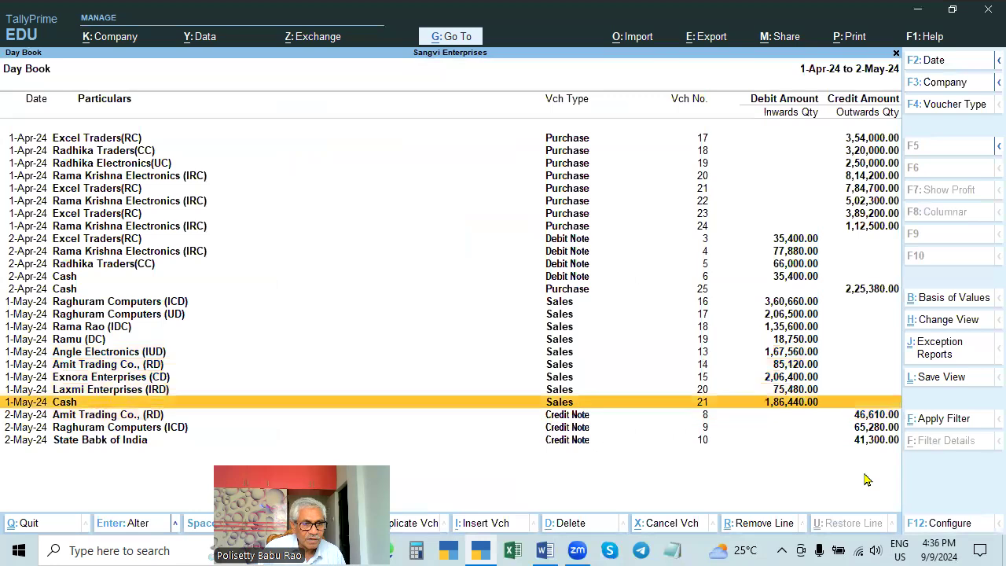
key(Up)
key(Up)
key(Down)
key(Down)
key(Up)
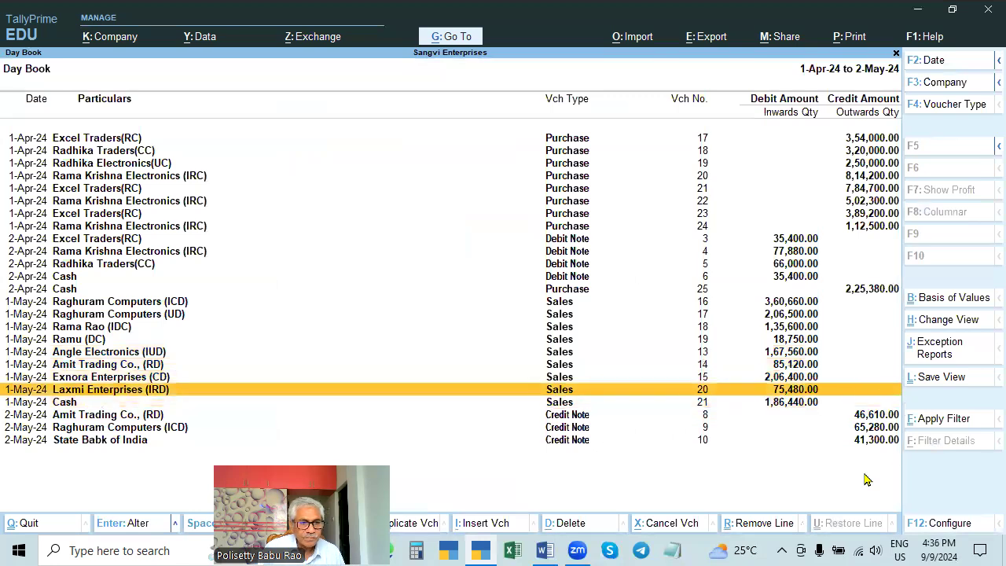
Open sales voucher No. 15 of Exnora Enterprises (CD) and accept its dispatch details, party details and HP Computer line
key(Up)
key(Return)
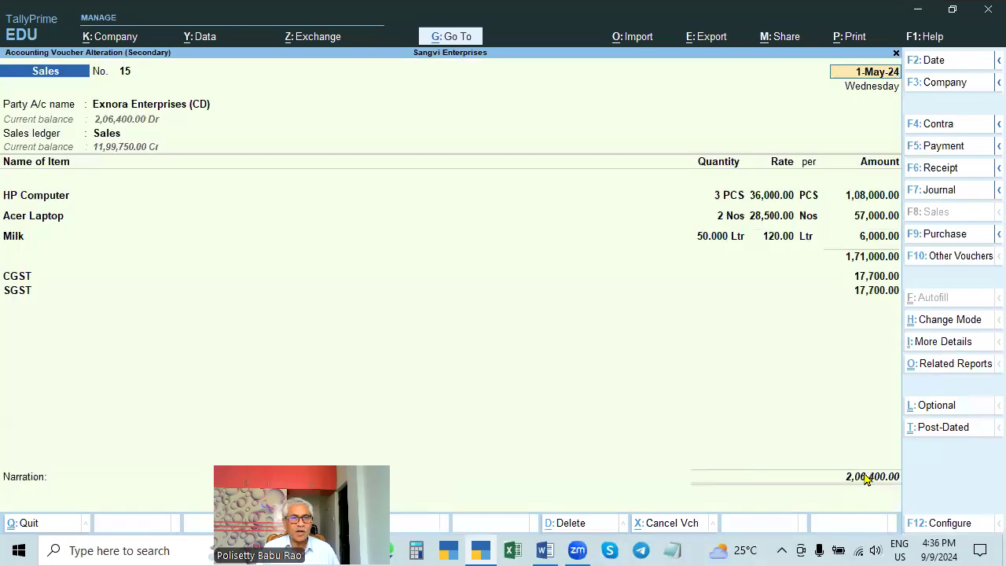
key(Return)
key(ctrl+a)
key(Return)
key(ctrl+a)
key(Return)
key(Return)
key(Return)
key(Return)
key(Return)
key(Return)
key(Return)
key(Return)
key(Return)
key(Return)
key(Return)
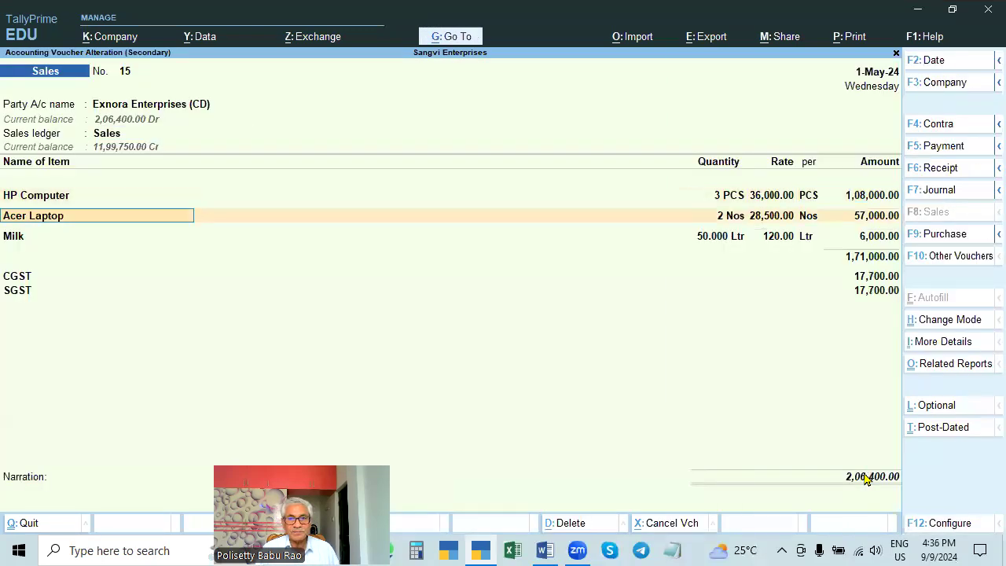
Accept the Acer Laptop and remaining lines, and bring up the Bill-wise Details from the voucher total
key(Return)
key(Return)
key(Return)
key(Return)
key(Return)
Add New Ref 15 for 2,06,400.00 Dr in the Bill-wise Details and save sales voucher No. 15
key(Return)
key(Return)
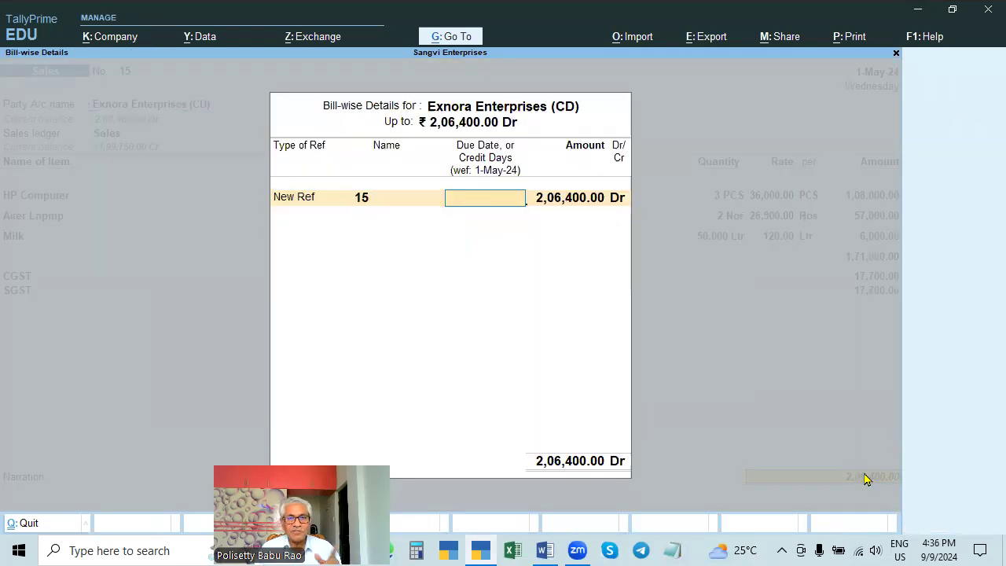
key(Return)
key(Return)
key(Return)
key(Return)
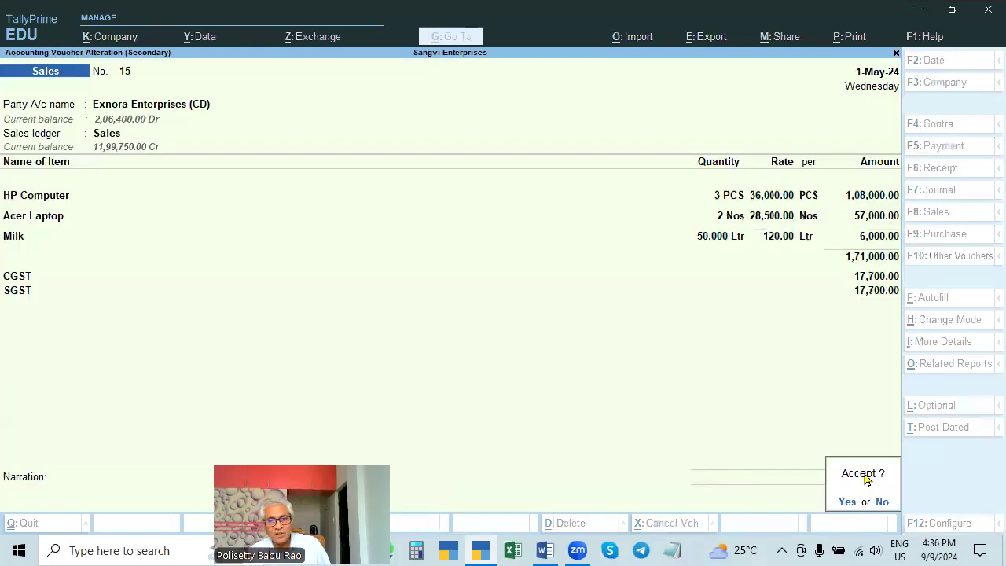
key(Return)
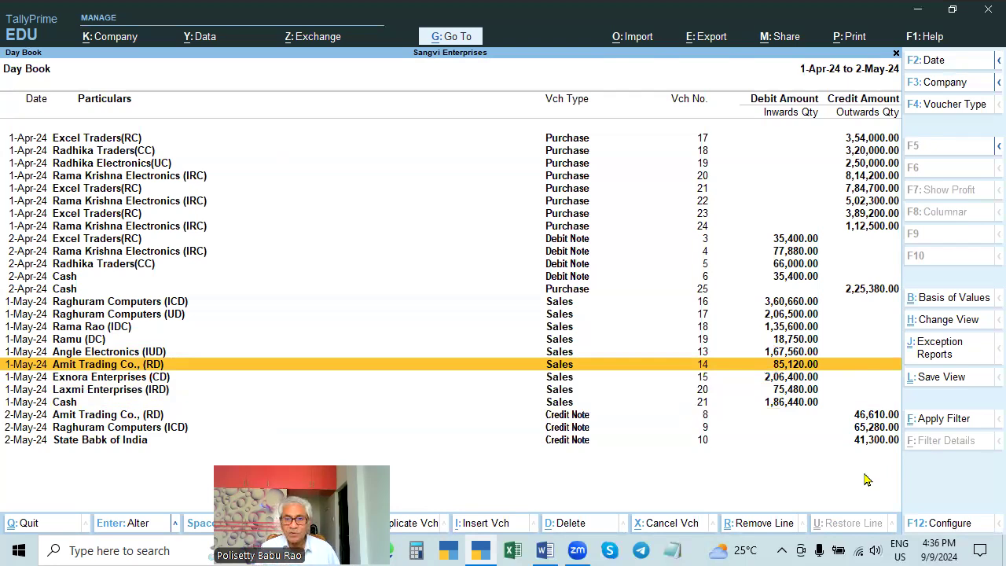
Leave the Day Book and start a new Payment voucher with Cash as the account
key(Escape)
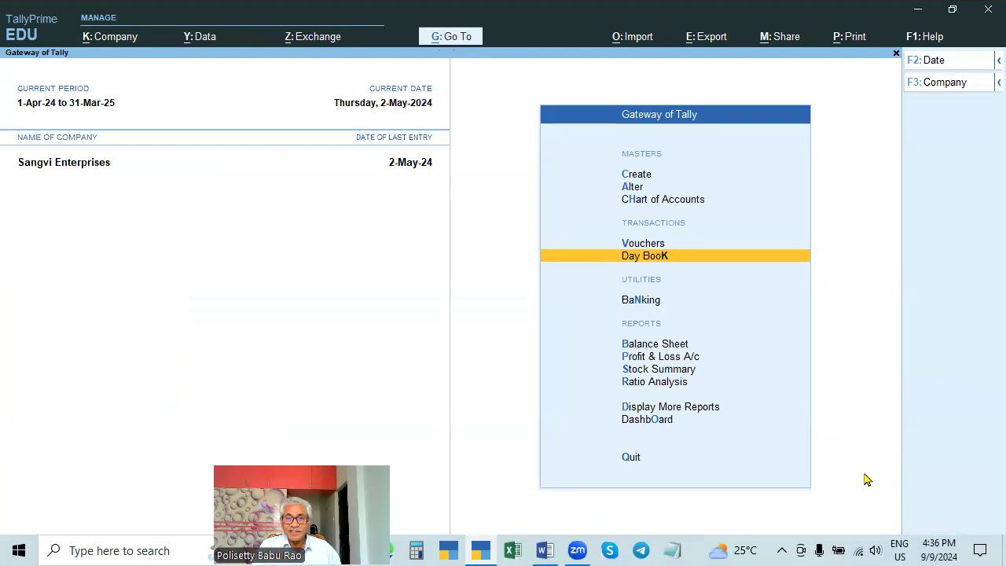
key(Up)
key(Return)
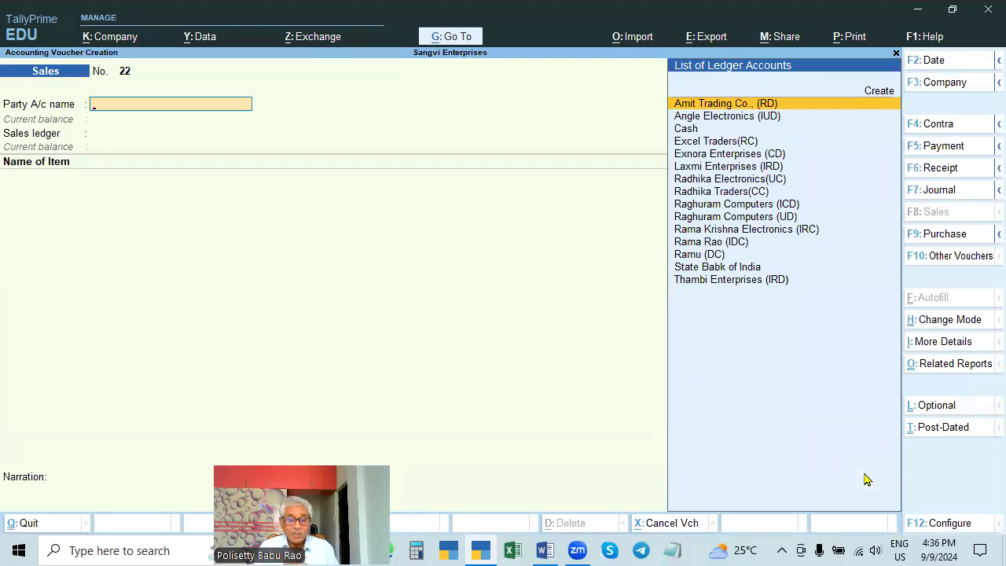
key(F5)
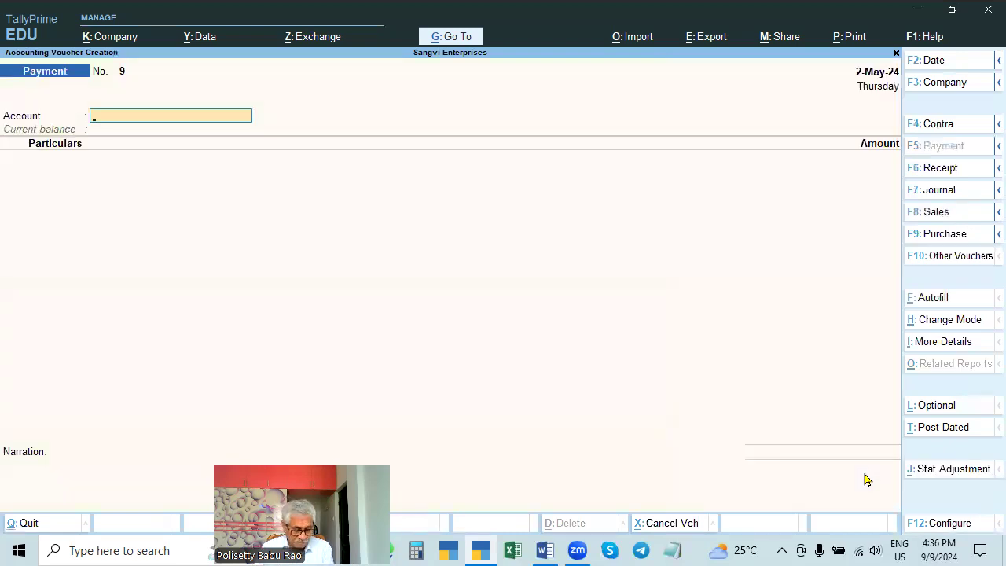
text(CASH)
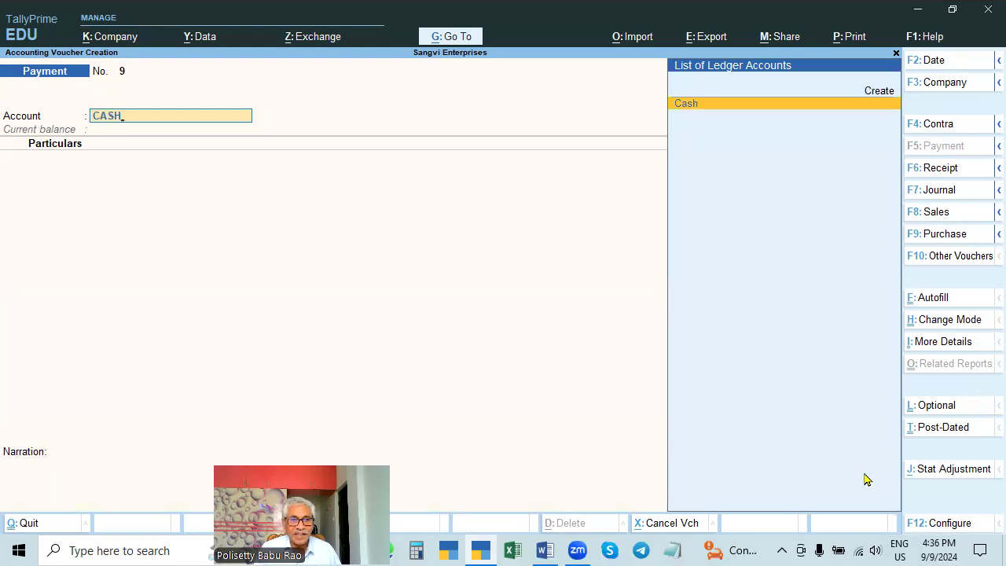
key(Return)
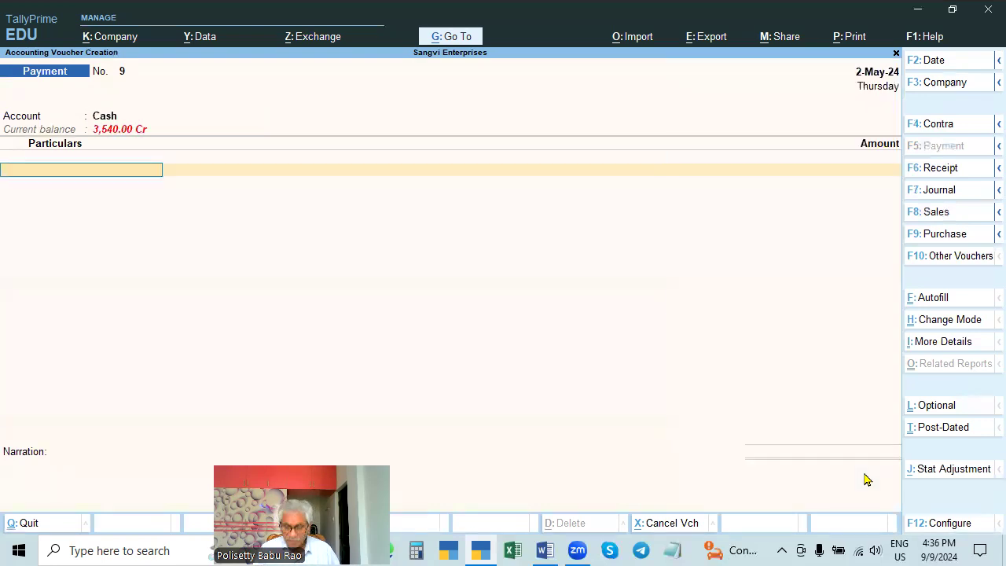
Choose Excel Traders(RC) as the party ledger in the payment voucher's particulars
key(Down)
key(Down)
key(Down)
key(Down)
key(Down)
key(Down)
key(Down)
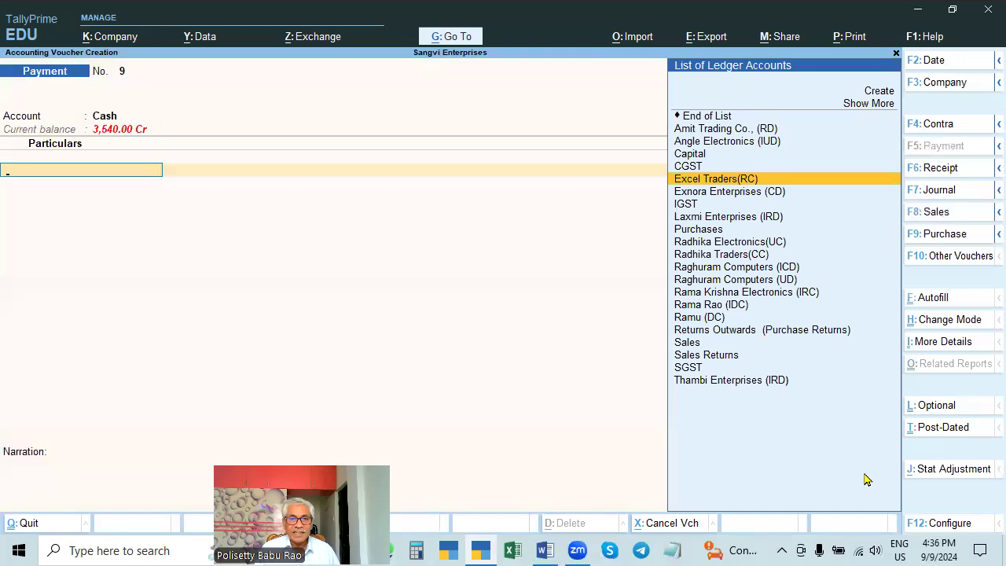
key(Return)
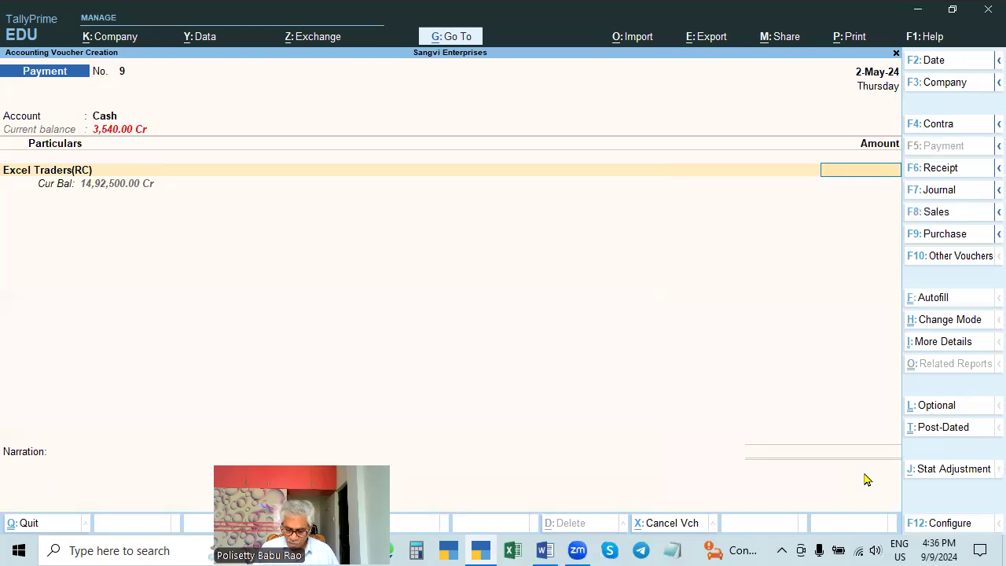
Examine the ledger vouchers of Excel Traders(RC) for its purchase bill amounts, and return to the payment voucher
key(BackSpace)
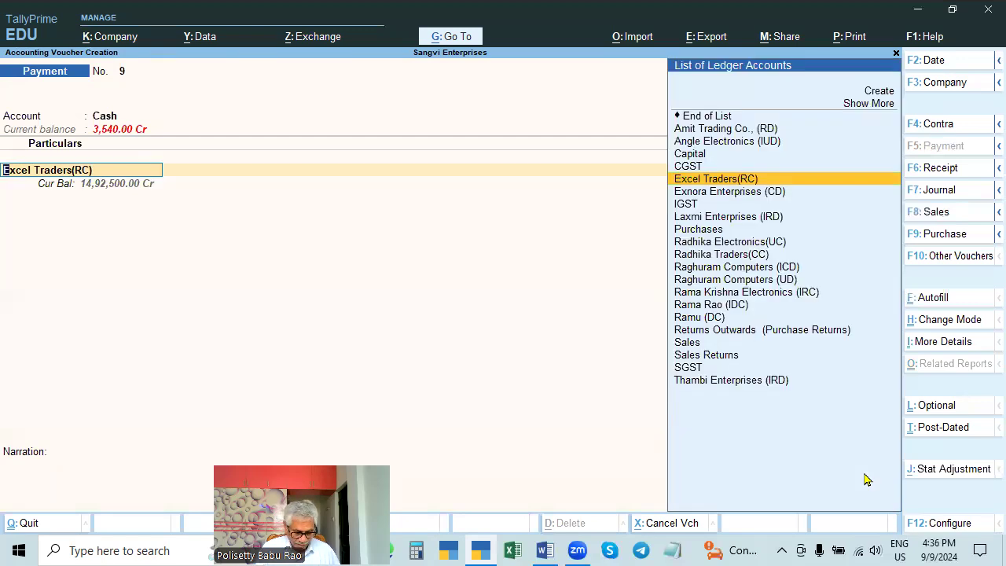
key(alt+g)
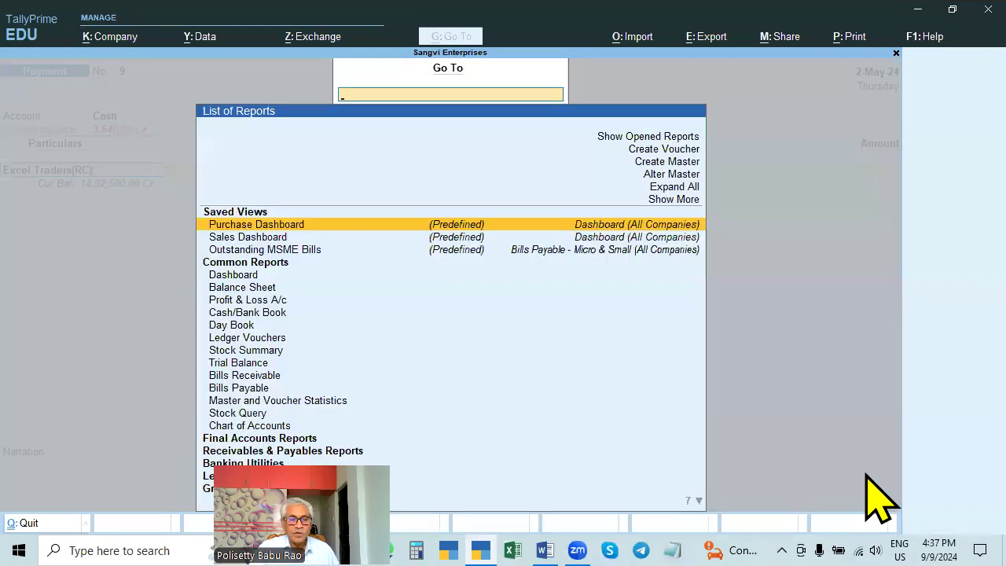
click(255, 341)
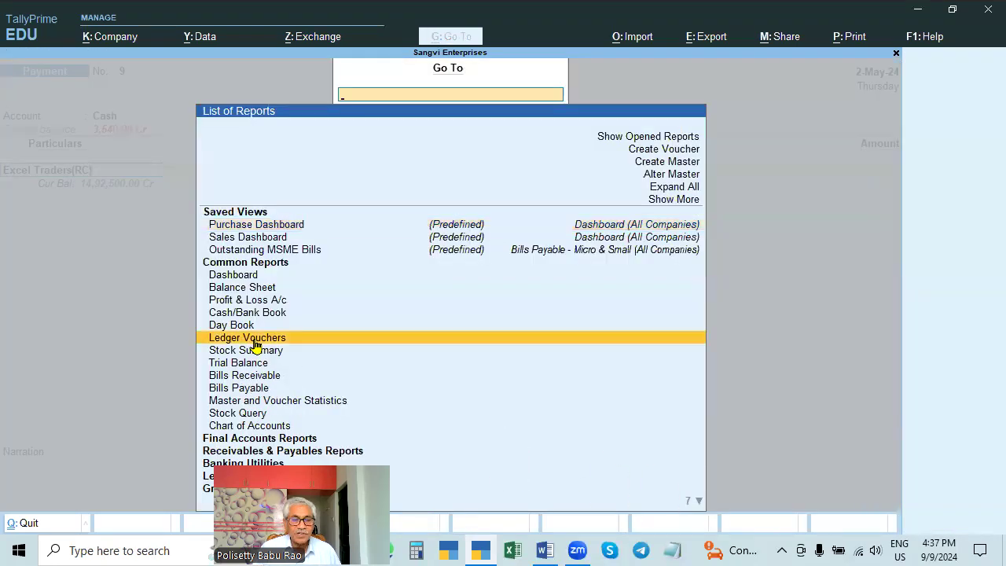
click(254, 344)
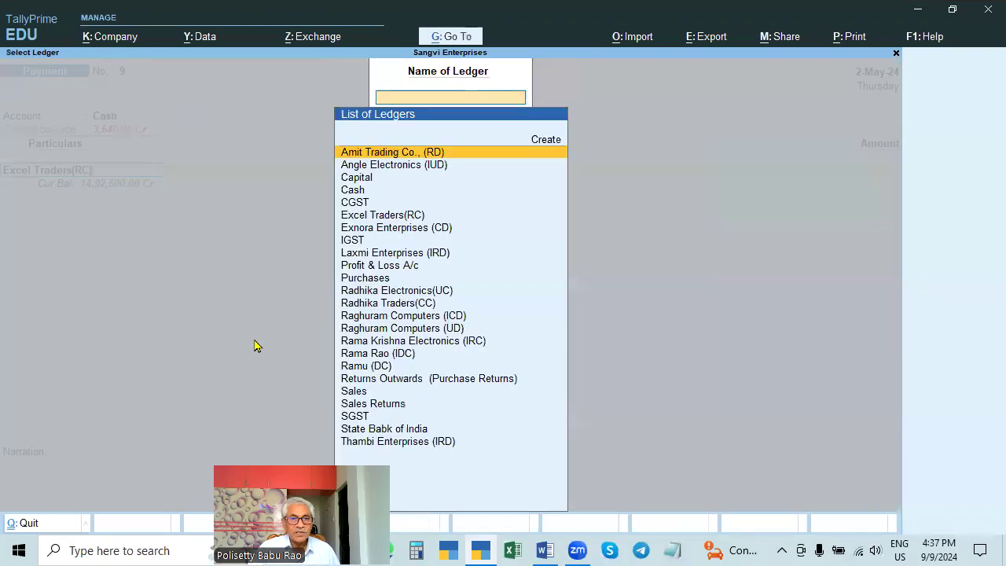
click(390, 217)
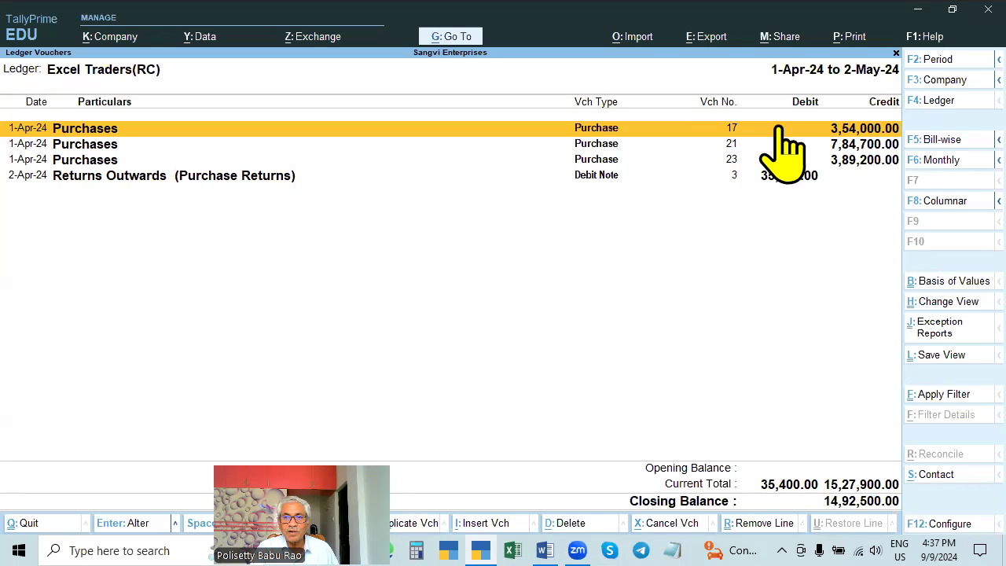
key(Escape)
key(Escape)
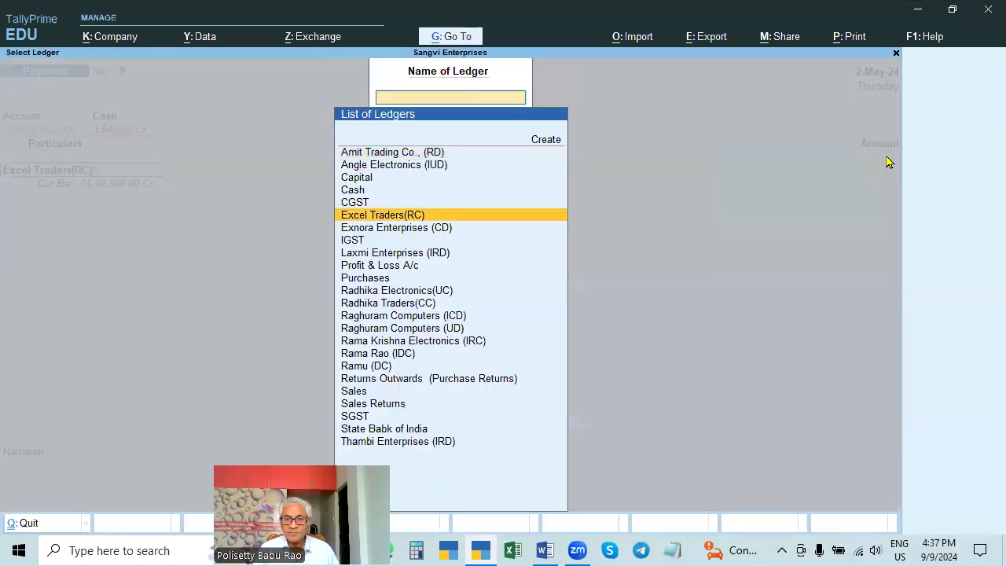
key(Escape)
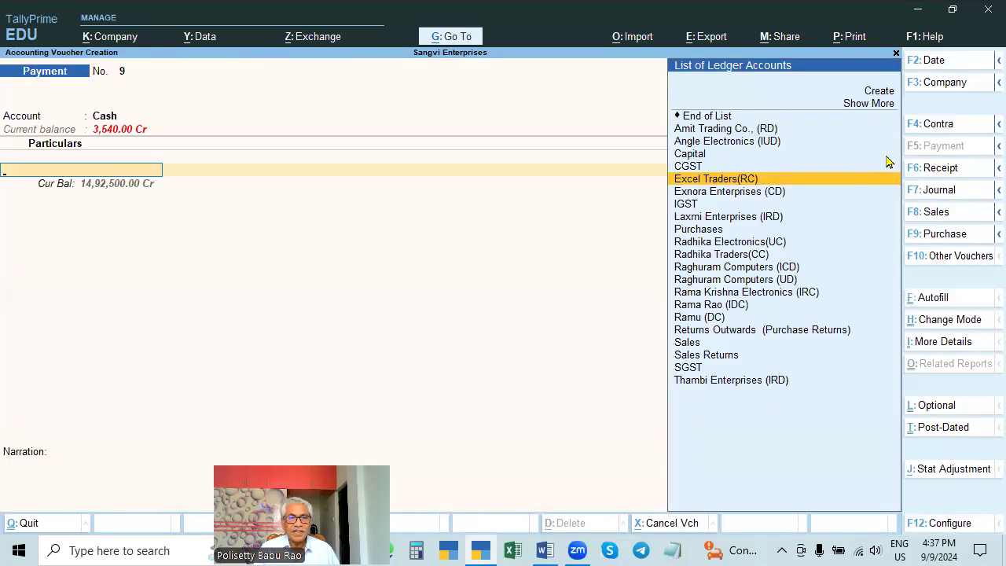
Enter 354000 as the payment amount for Excel Traders(RC) and bring up its Bill-wise Details
key(Return)
text(354000)
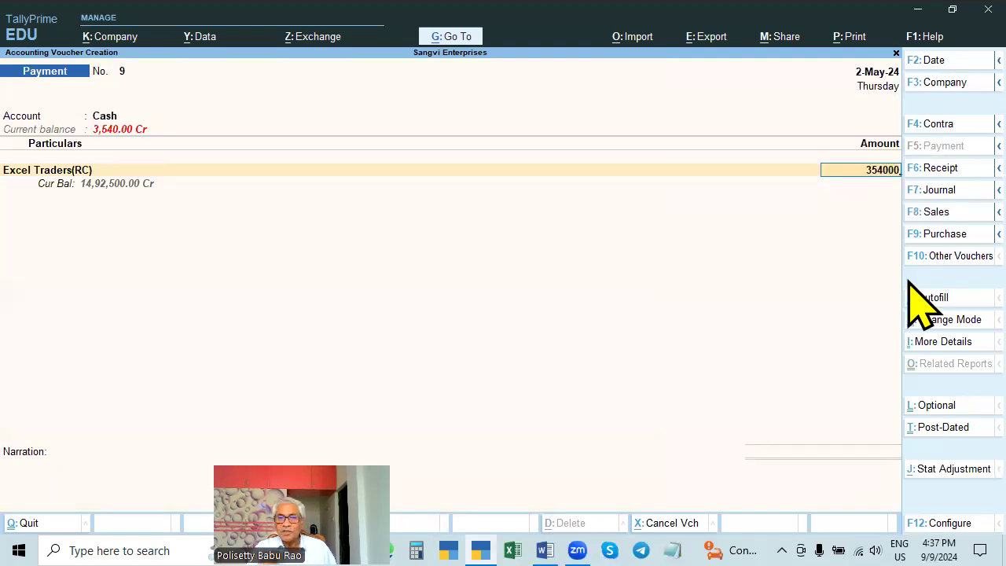
key(Return)
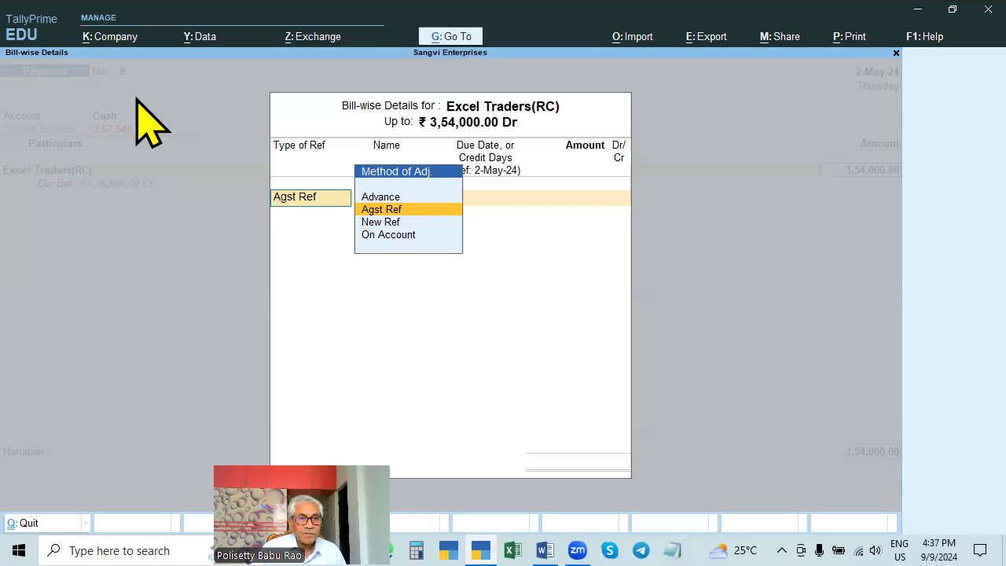
key(Return)
key(Escape)
key(y)
key(Return)
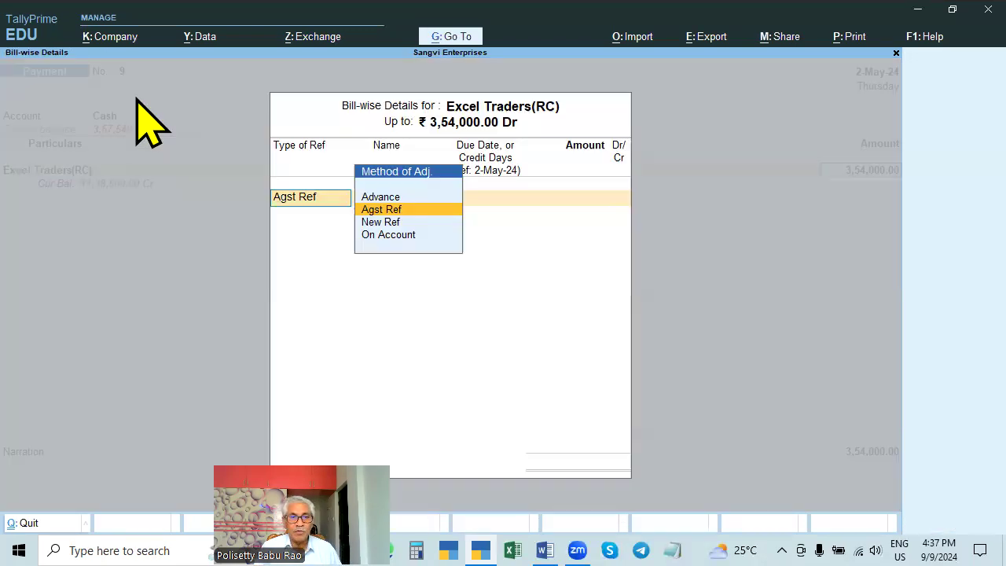
key(Return)
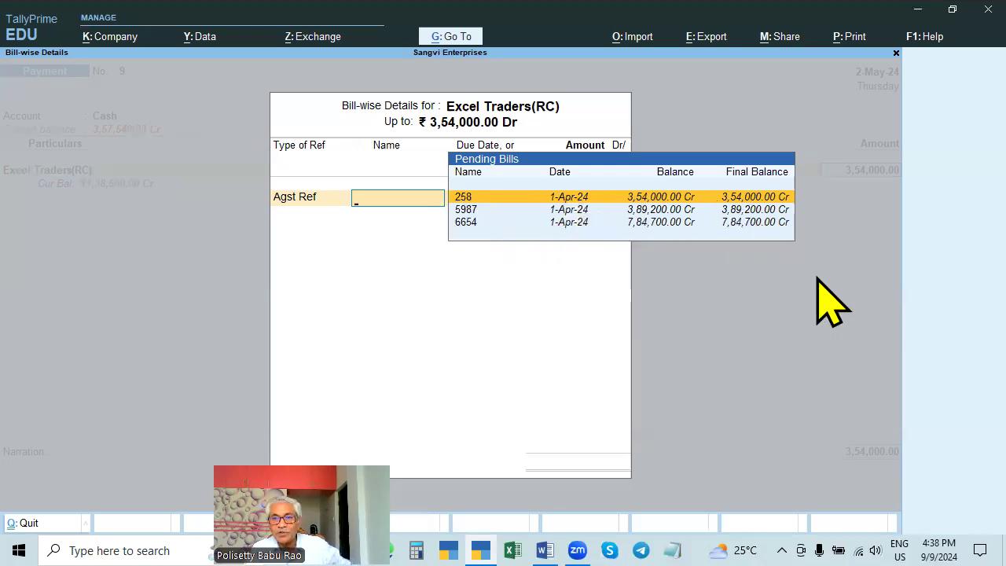
key(Escape)
key(y)
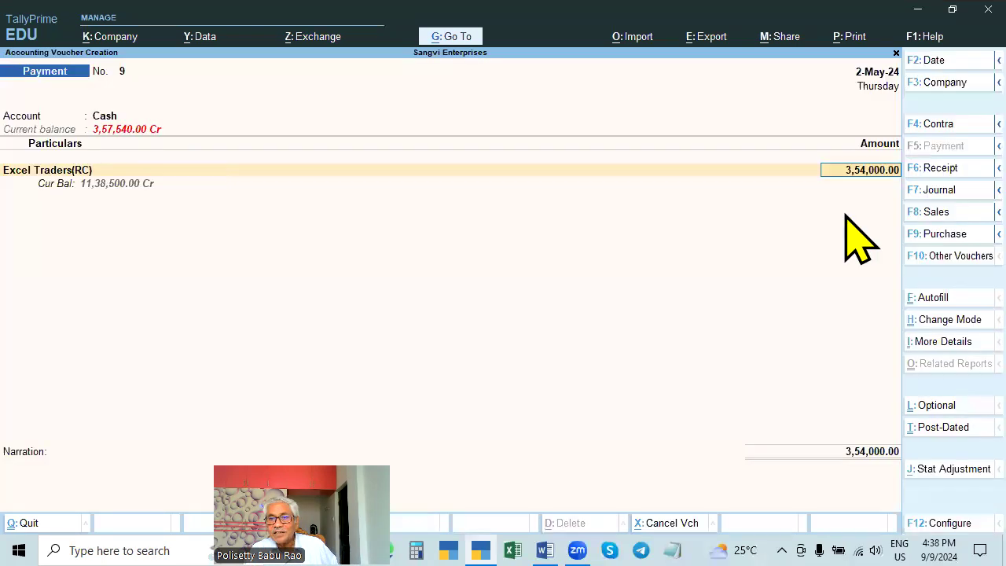
Allocate the 3,54,000 payment to Excel Traders(RC) as Agst Ref to pending bill 258 and save the voucher
key(Return)
key(Return)
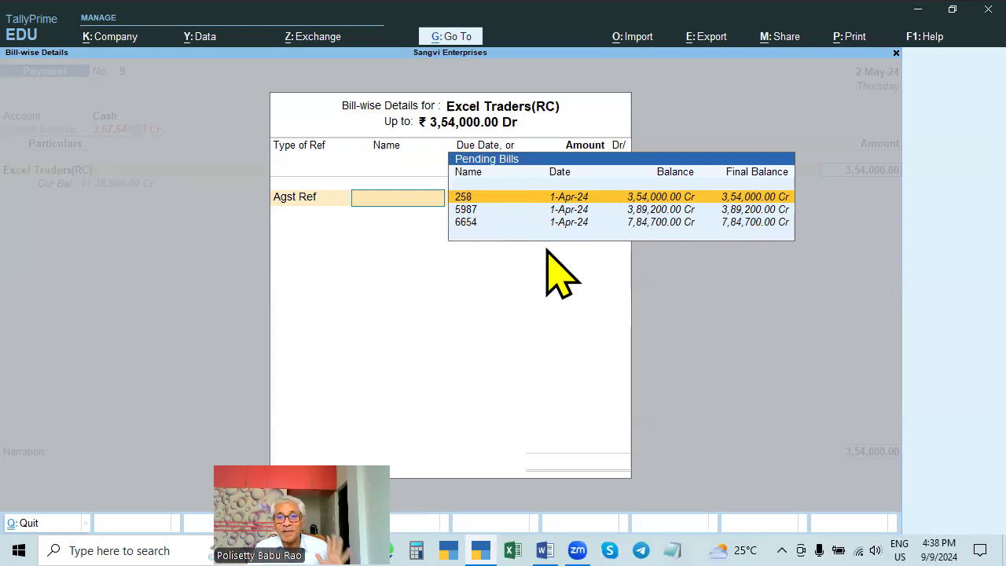
click(758, 192)
key(Return)
key(Return)
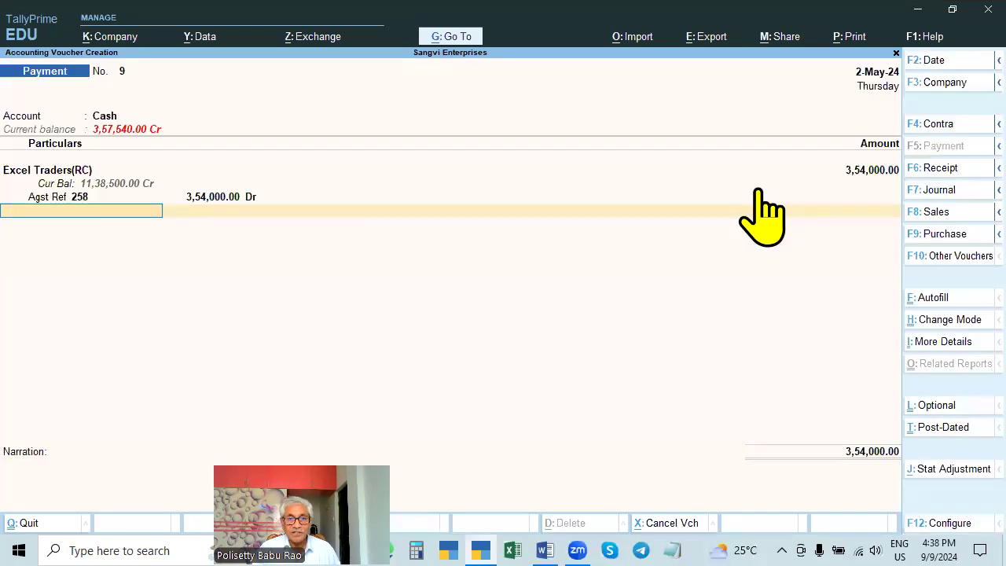
key(Return)
key(Return)
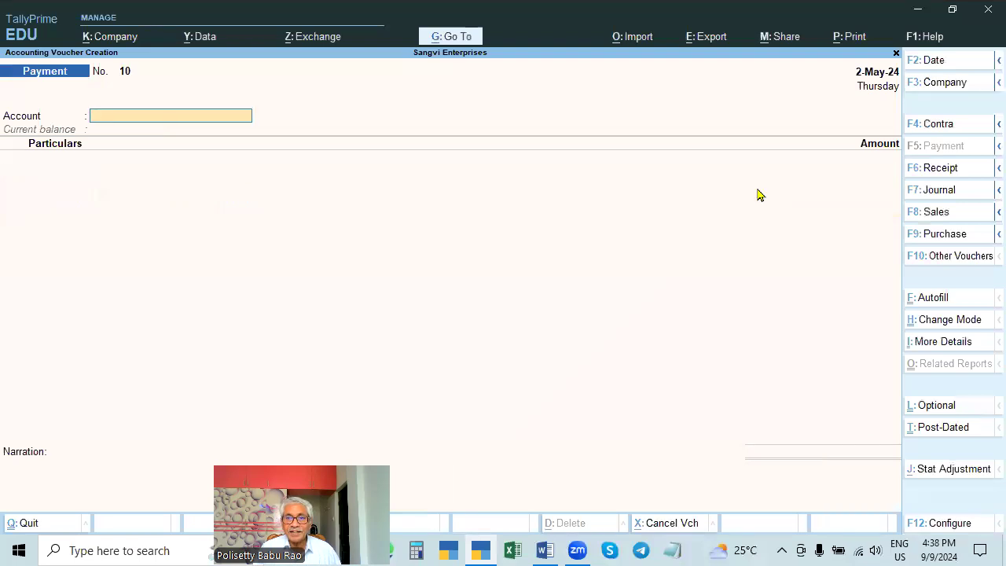
Date the new payment voucher 31-May-24 and set its account to Cash
key(F2)
text(31-5)
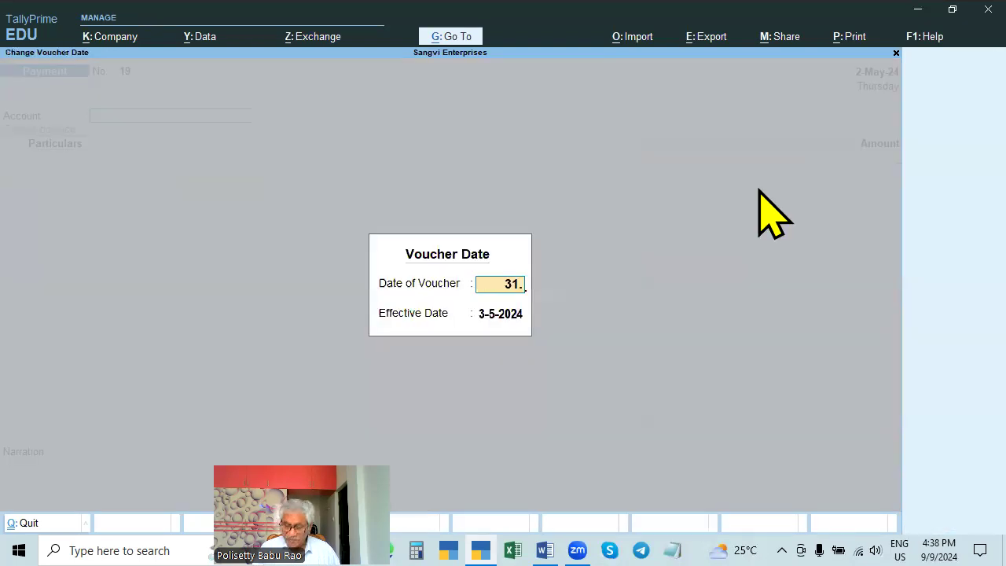
key(Return)
key(Return)
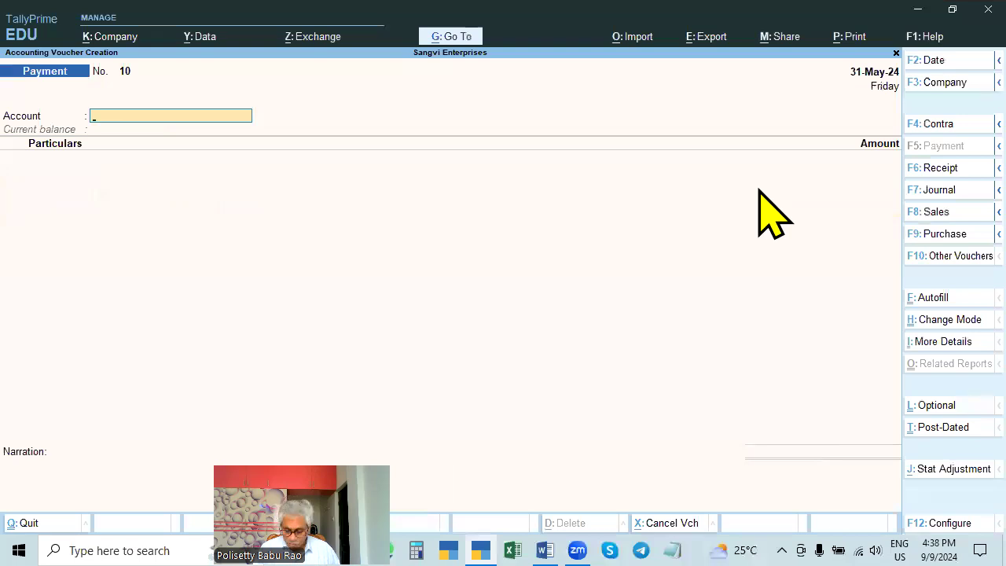
text(CASH)
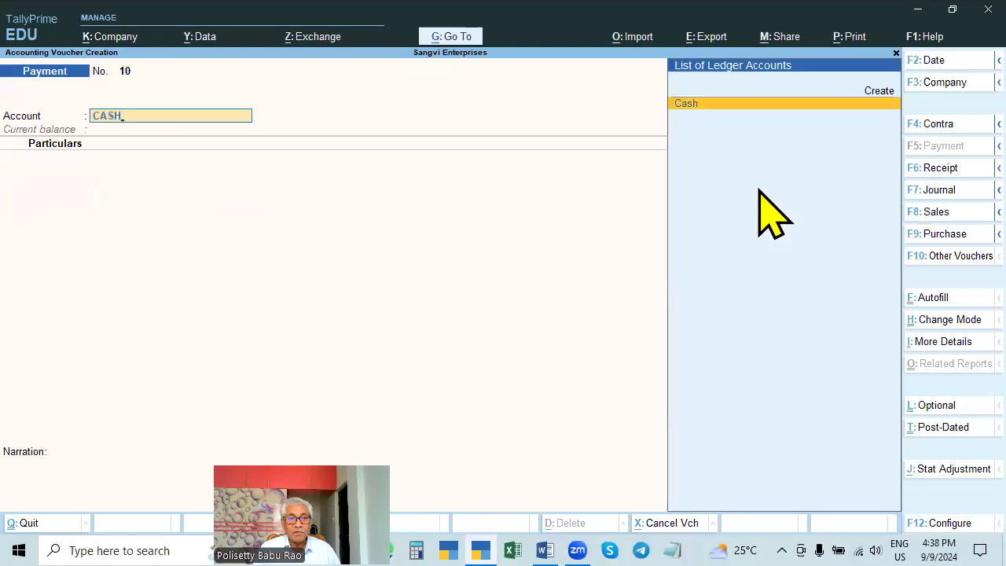
key(Return)
Enter Excel Traders(RC) as the payee ledger with an amount of 150000
key(Down)
key(Down)
key(Down)
key(Down)
key(Down)
key(Down)
key(Down)
key(Down)
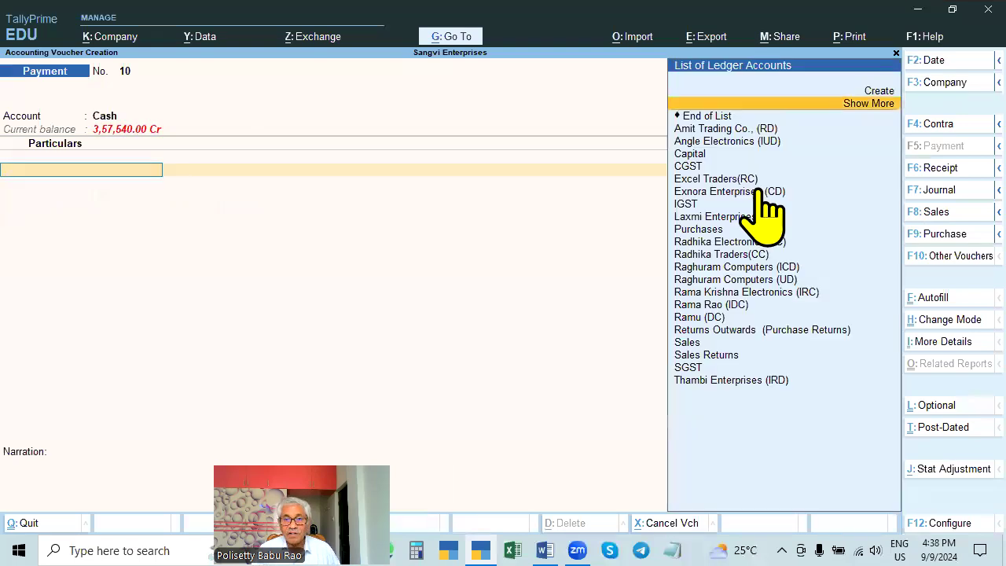
key(Return)
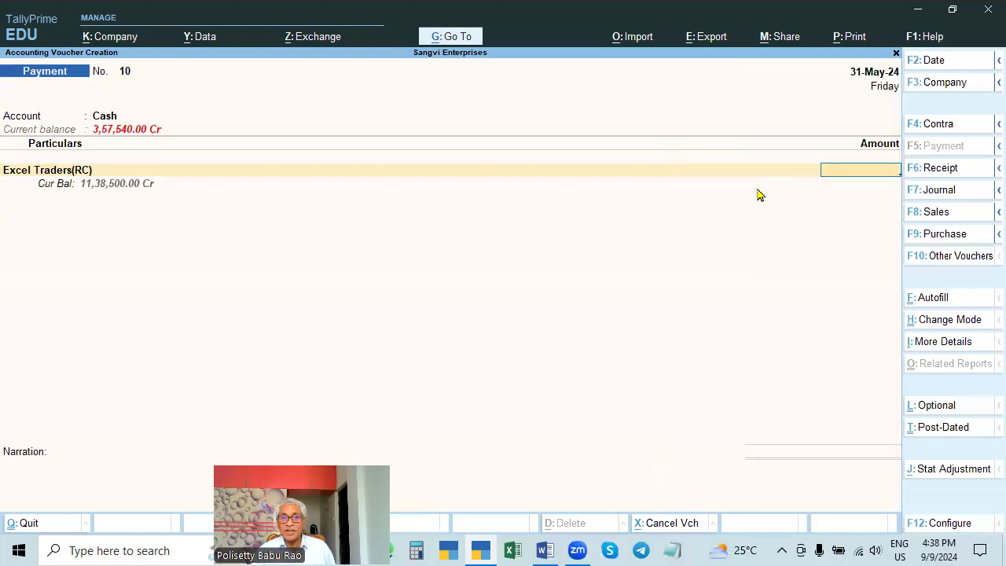
text(150000)
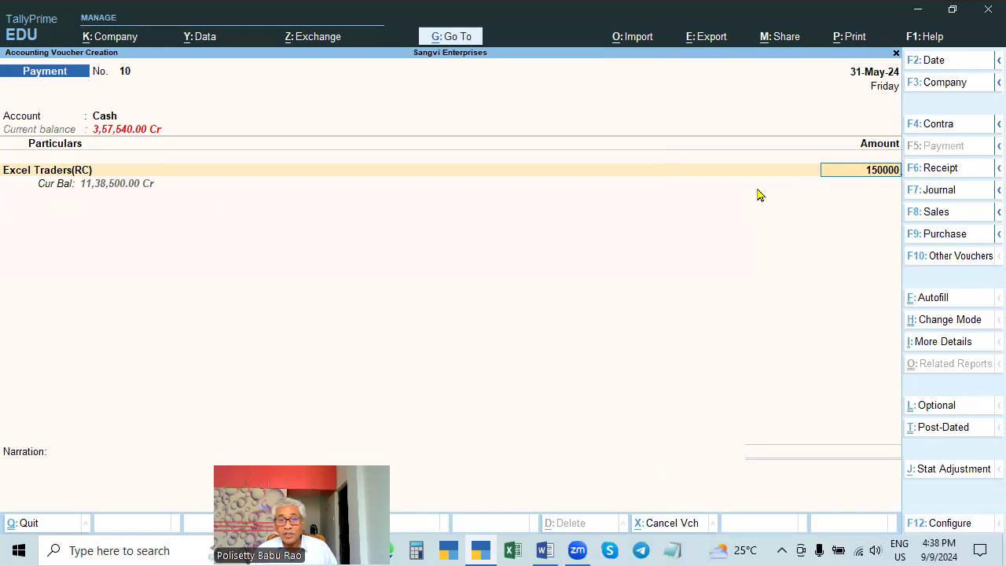
Allocate the 1,50,000 payment as Agst Ref to pending bill 5987 and save the voucher
key(Return)
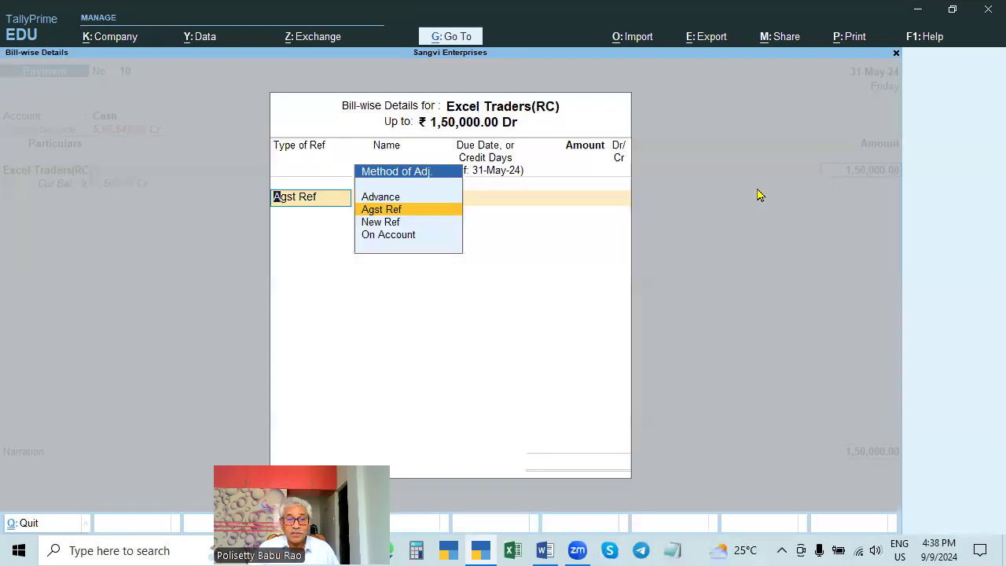
key(Return)
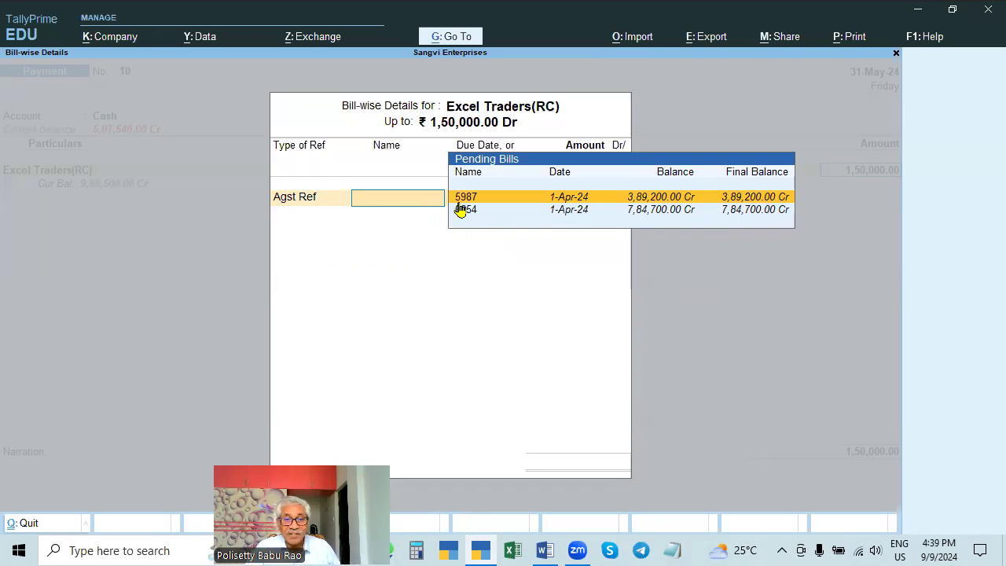
key(Return)
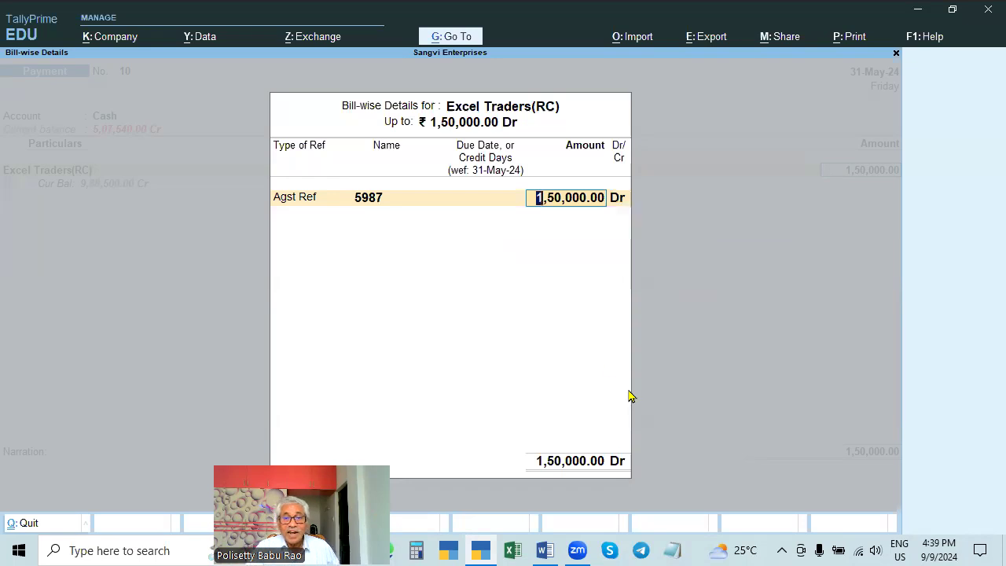
key(Return)
key(Return)
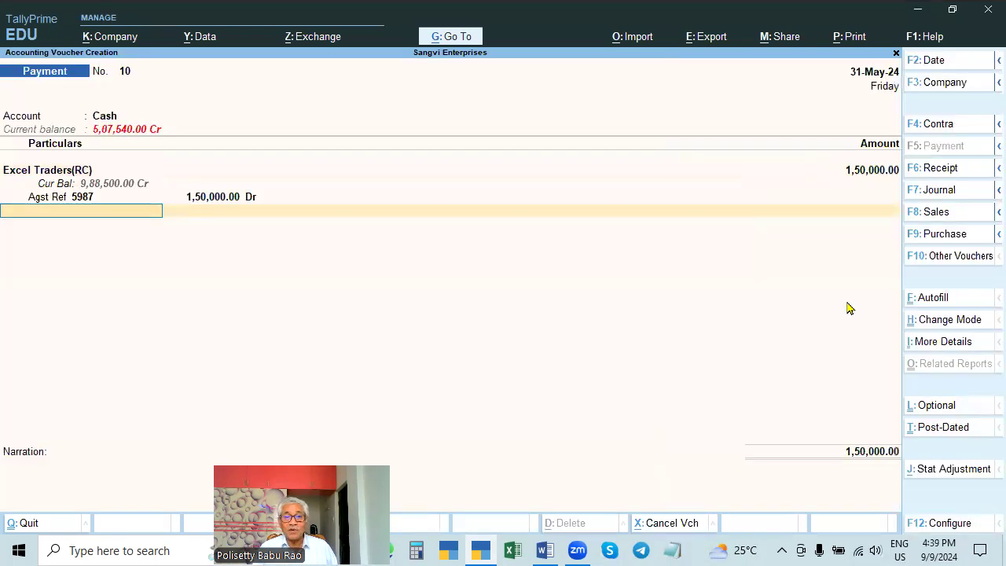
key(Return)
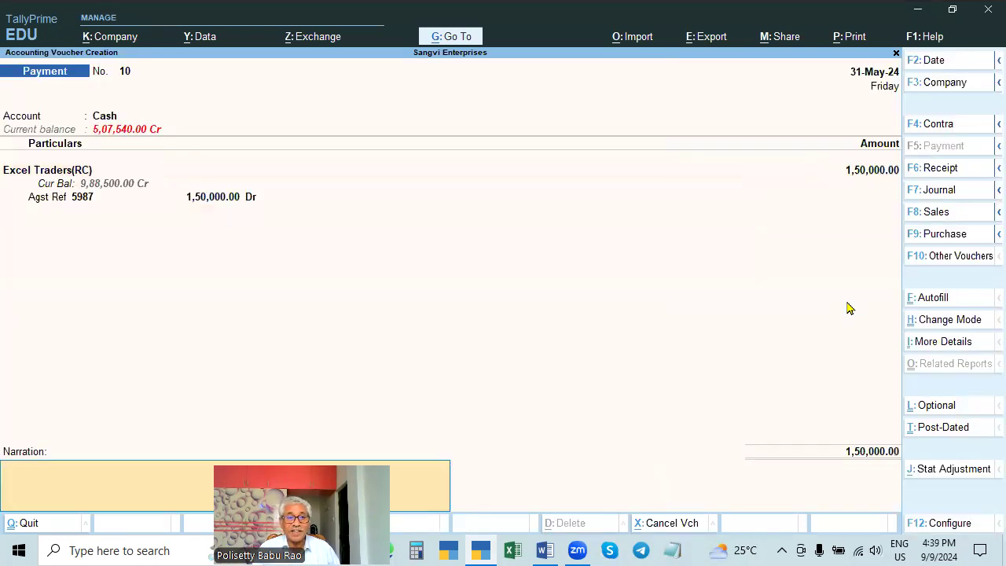
key(Return)
key(Return)
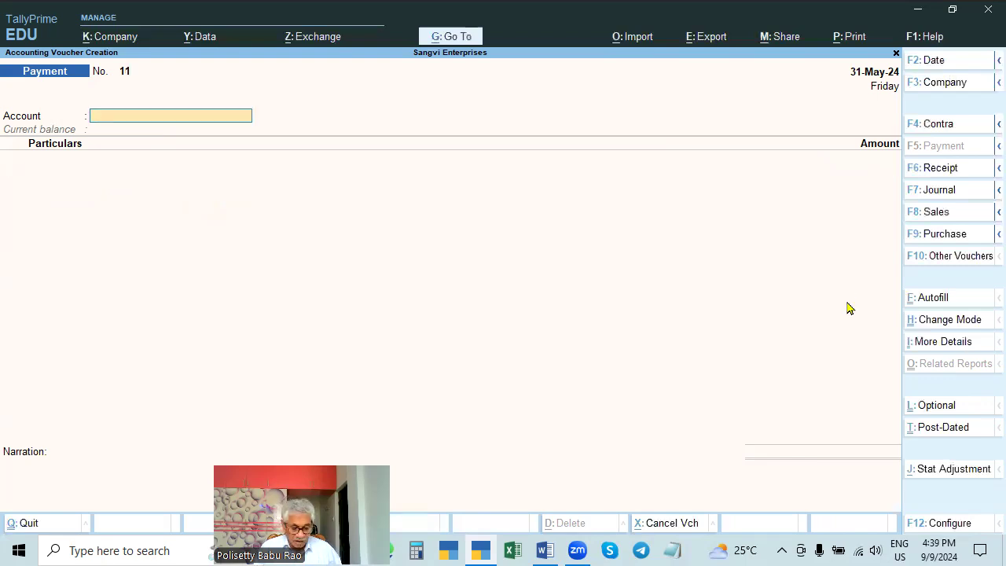
Set the date of the next payment voucher to 1-Jun-24
key(F2)
text(1-6)
key(Return)
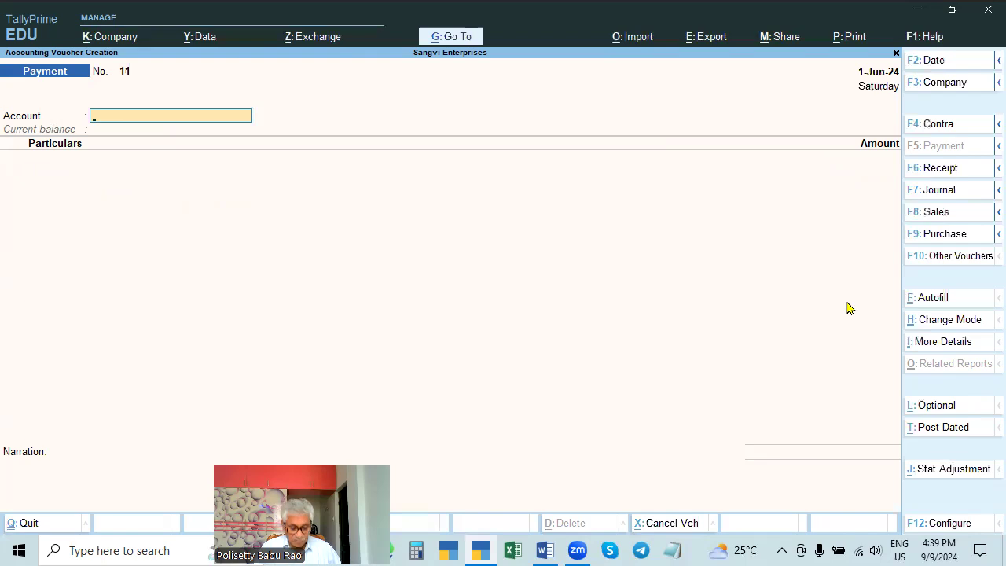
text(C)
key(BackSpace)
text(ST)
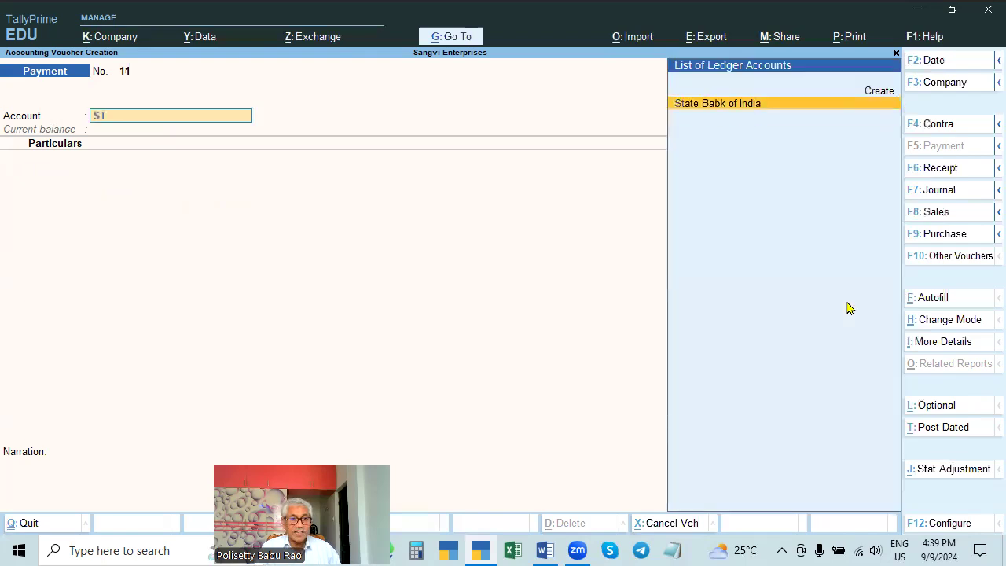
key(Return)
key(Down)
key(Down)
key(Down)
key(Down)
key(Down)
key(Down)
key(Return)
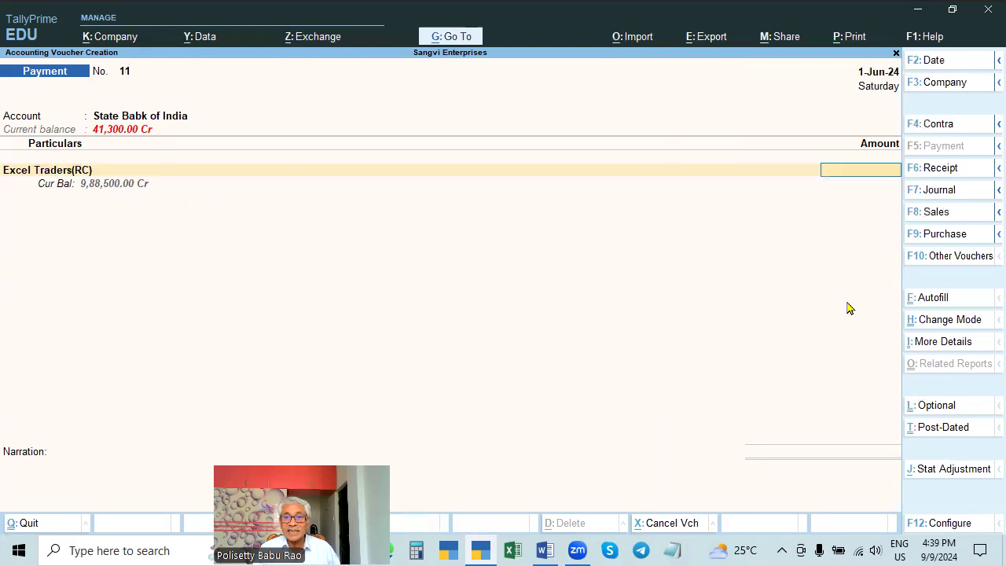
text(2)
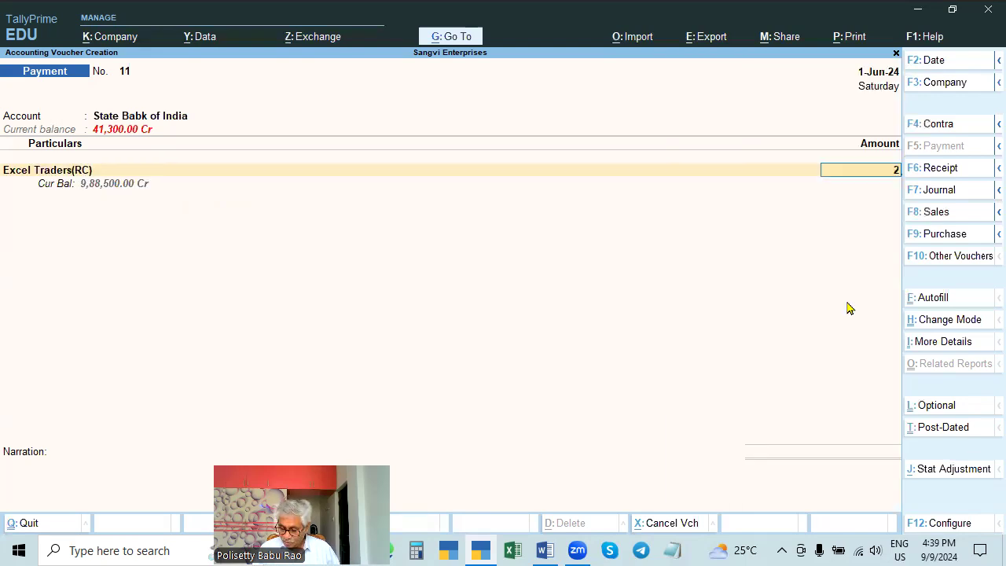
key(BackSpace)
key(Escape)
key(y)
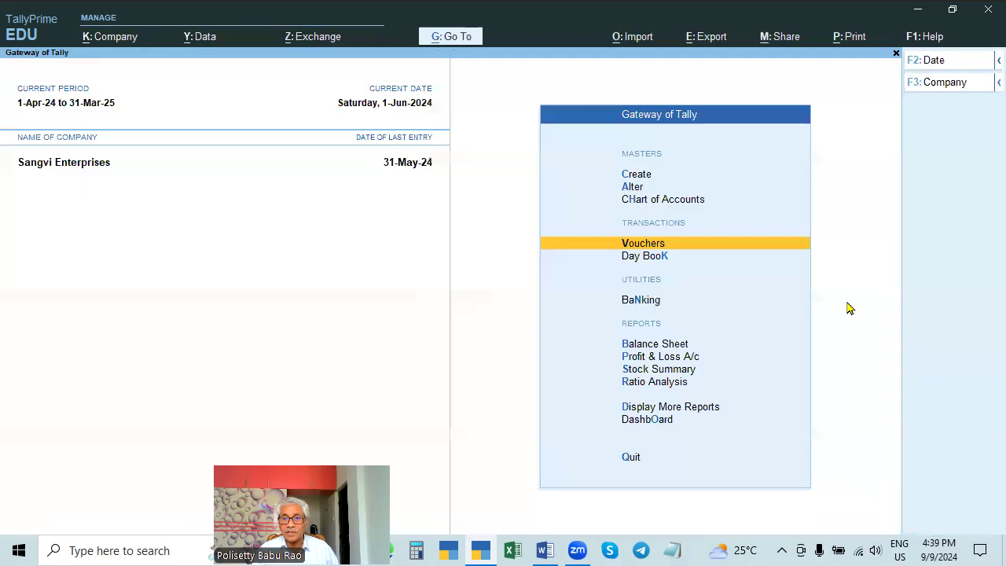
Start a payment voucher from the State Babk of India account with Excel Traders(RC) as the particulars ledger
key(Return)
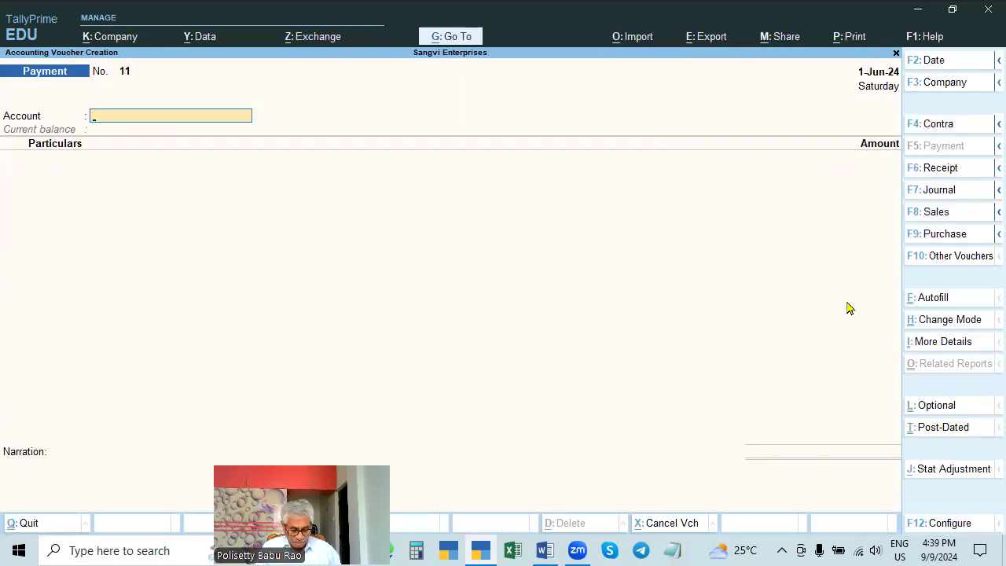
text(state)
key(Return)
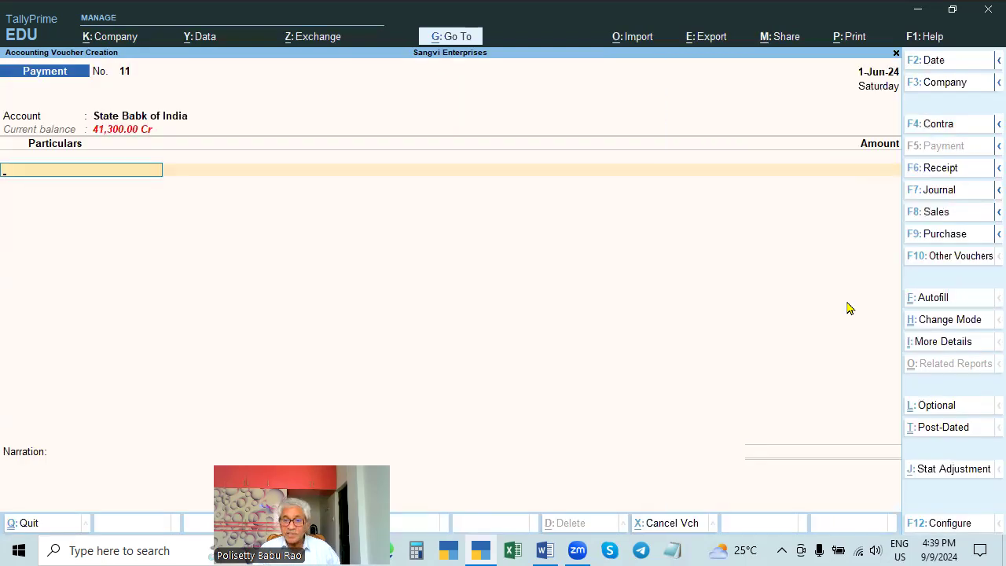
key(Return)
key(BackSpace)
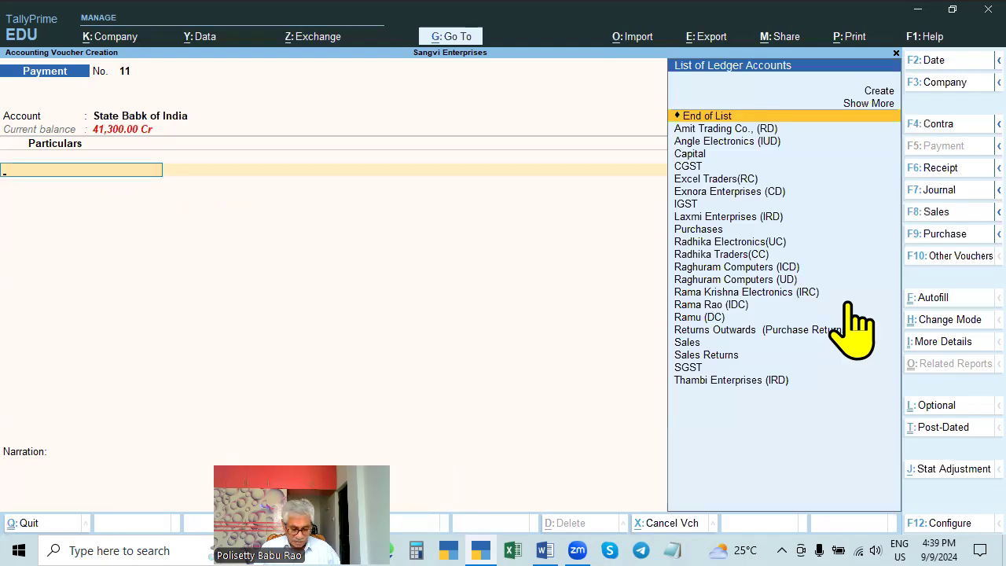
key(Down)
key(Down)
key(Down)
key(Down)
key(Down)
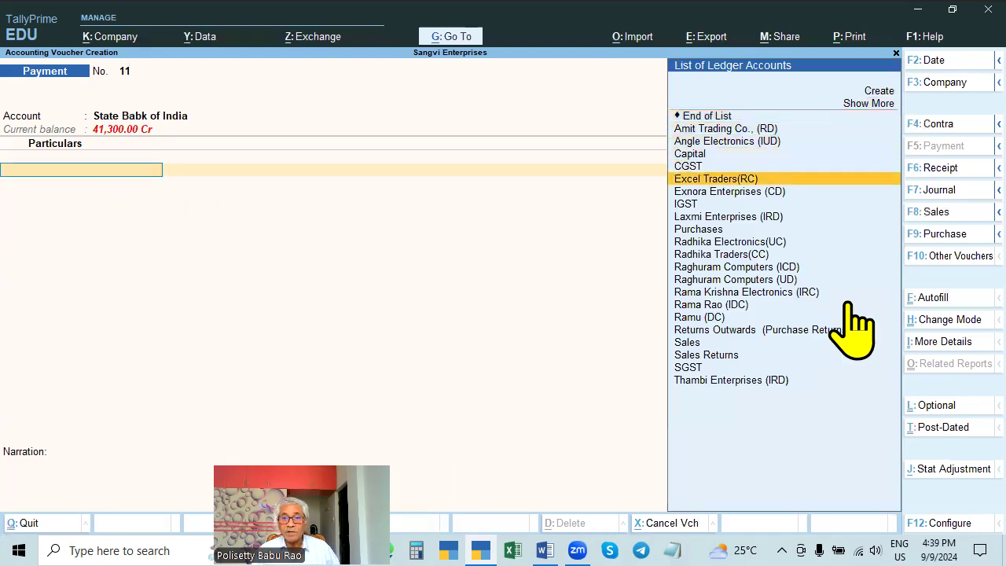
key(Return)
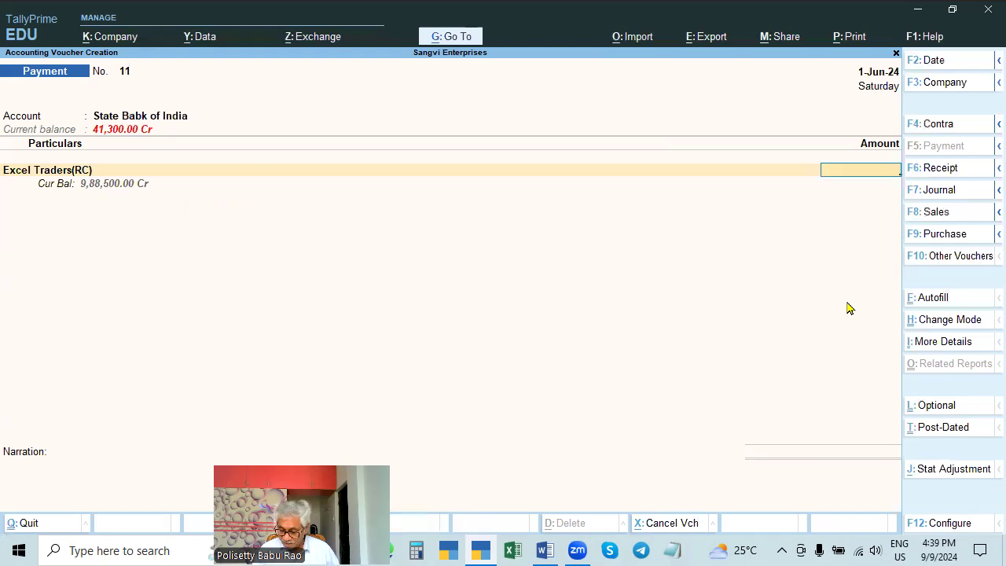
text(150000)
key(Return)
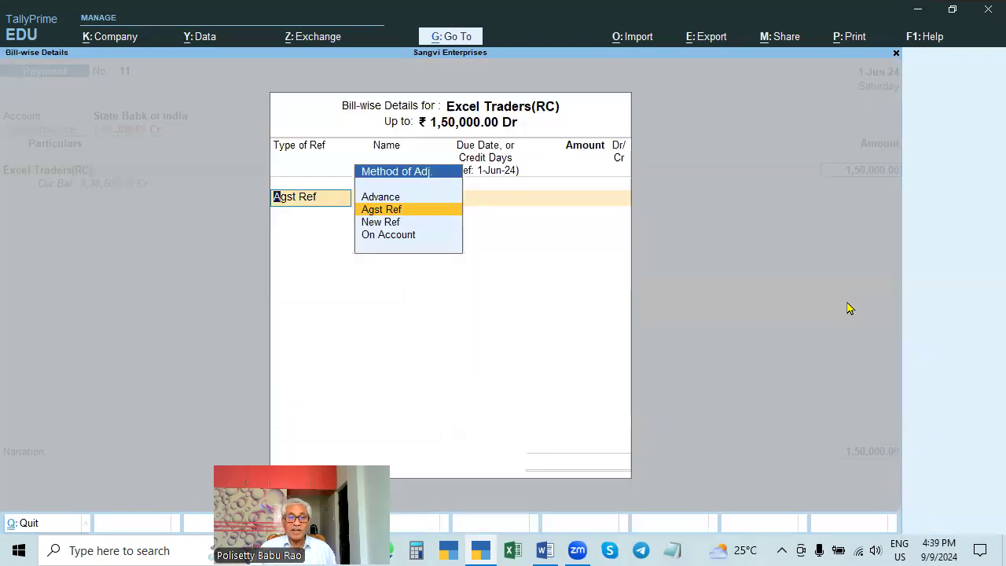
key(Return)
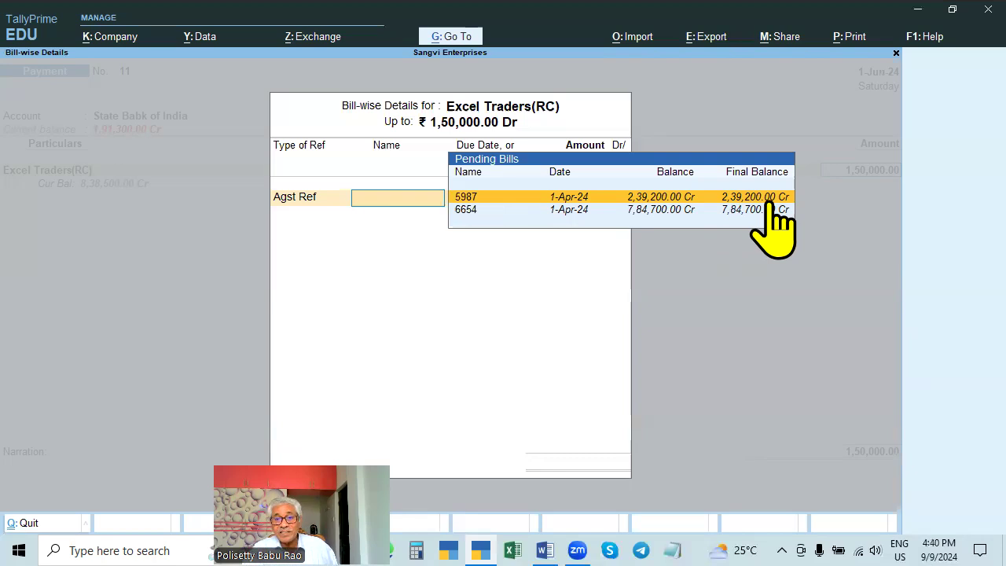
key(Escape)
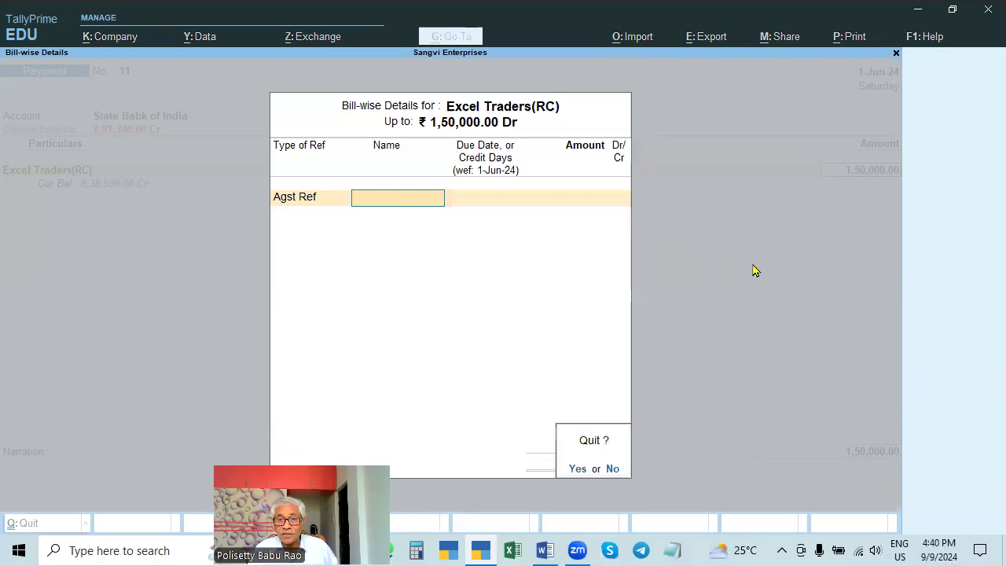
key(y)
key(Return)
key(Return)
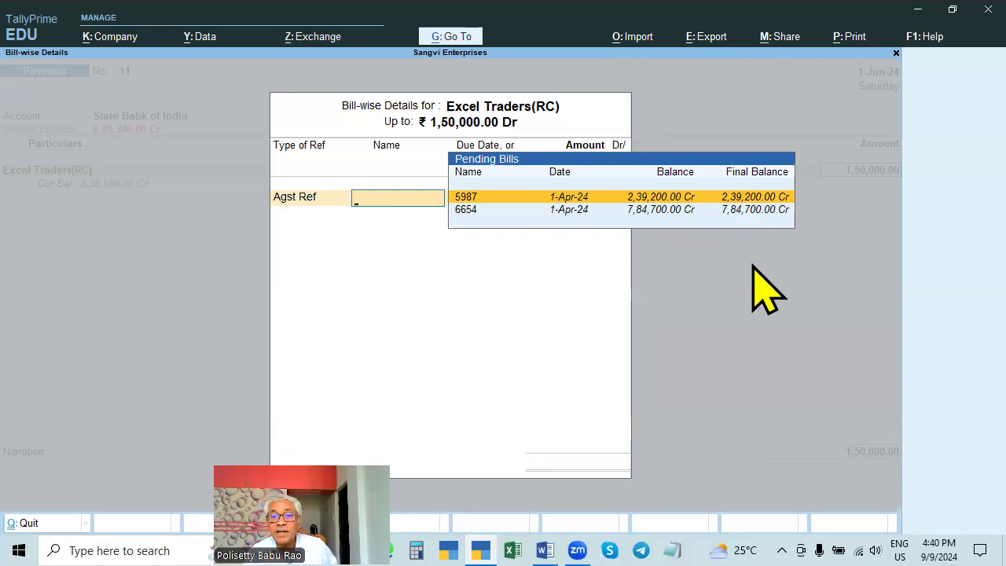
key(Escape)
text(y)
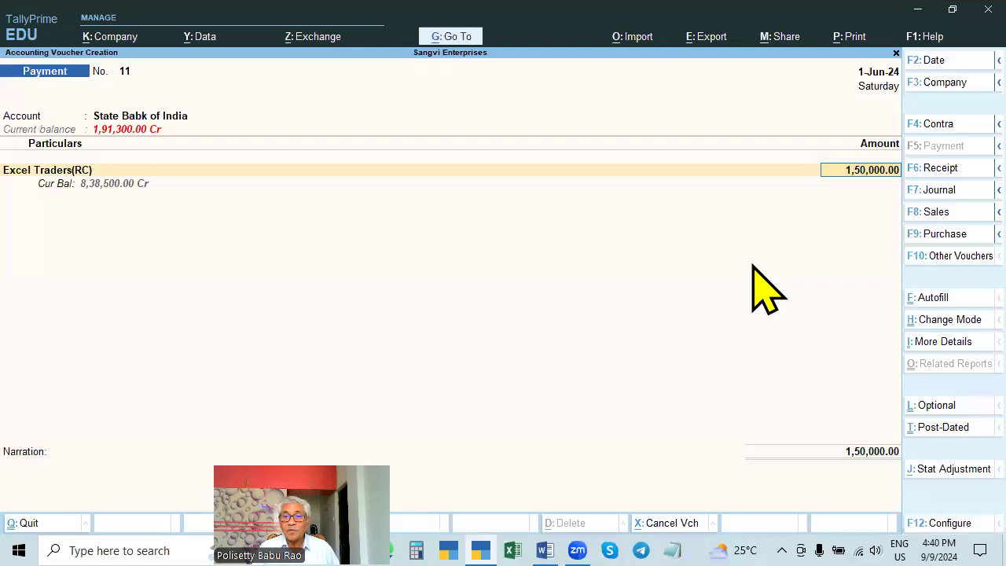
Set the Excel Traders(RC) payment amount to 239200 and check its pending bills under Agst Ref
text(239200)
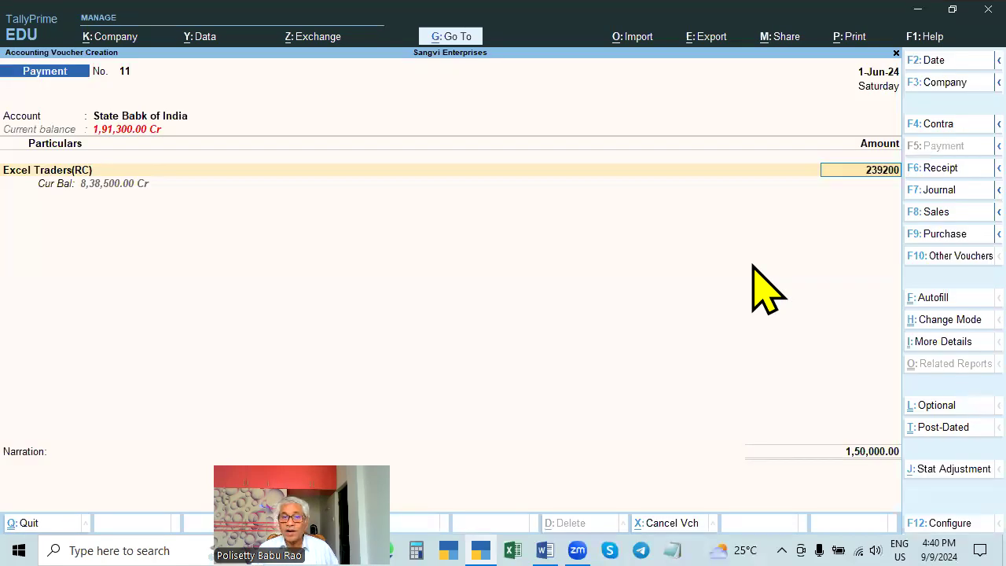
key(Return)
key(Return)
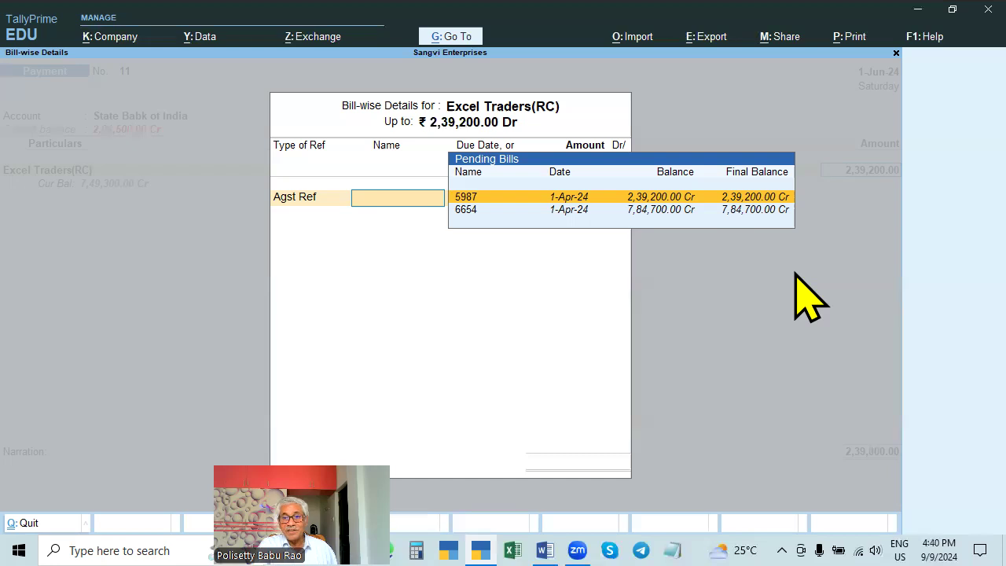
key(Escape)
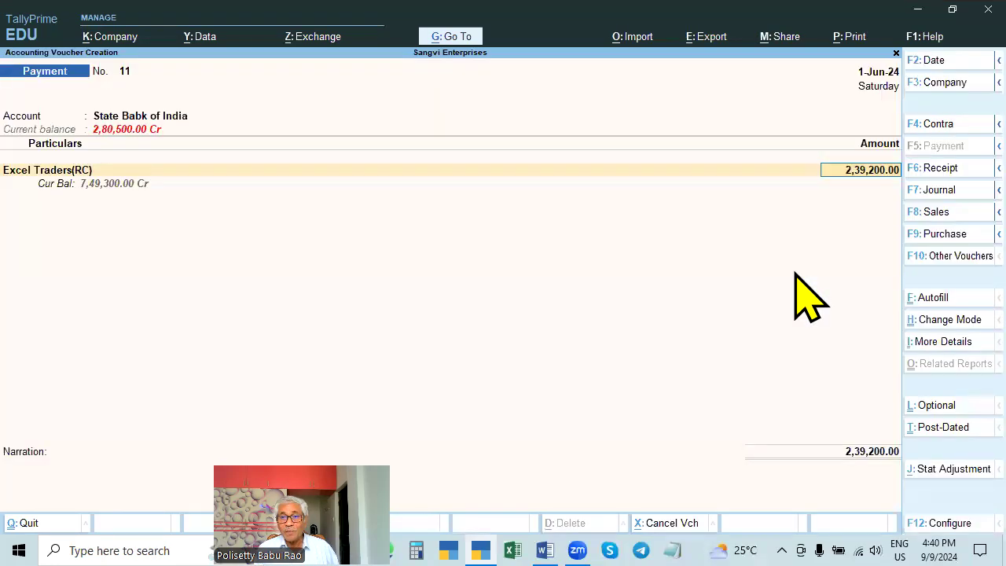
Set the Excel Traders(RC) payment amount to 150000 and allocate it as Agst Ref to pending bill 5987
text(150000)
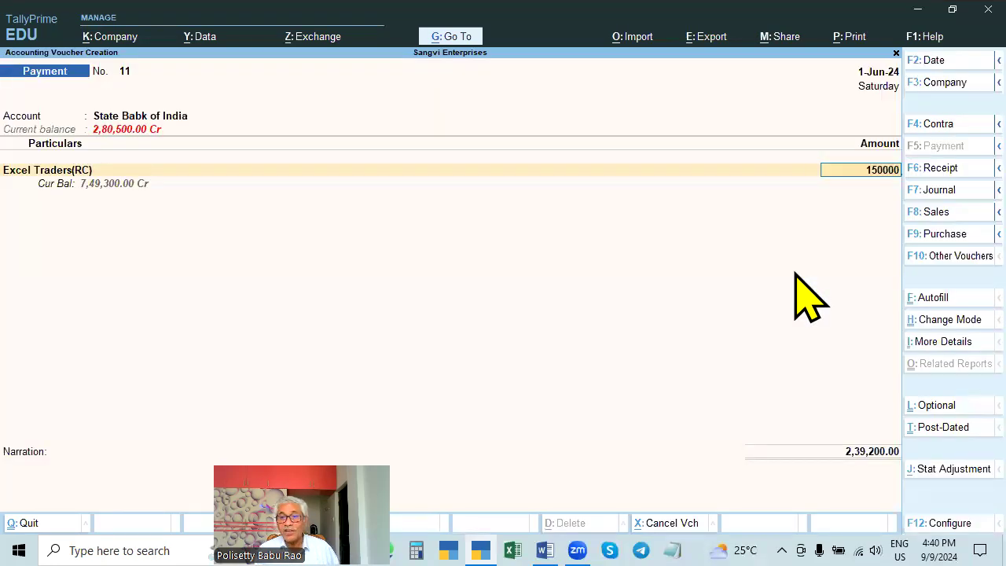
key(Return)
key(Return)
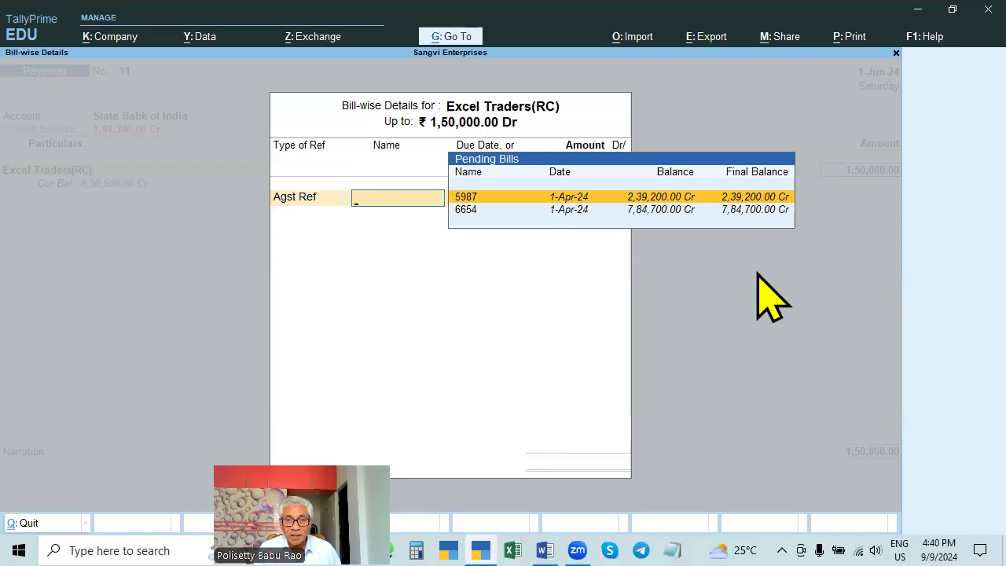
key(Return)
key(Return)
key(Return)
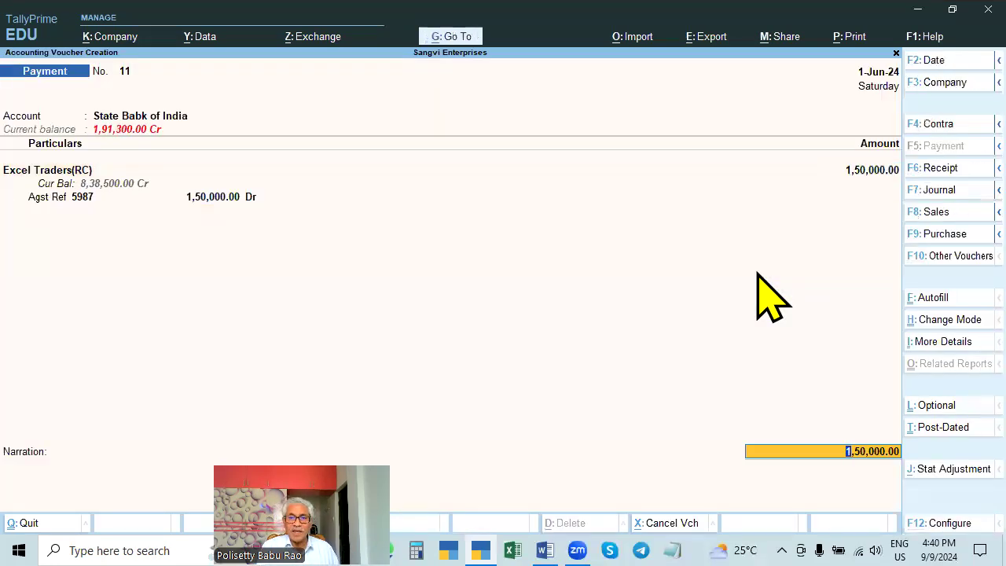
Complete the State Babk of India allocation as a Cheque with Inst No. 245632 dated 1-Jun-24 and save the payment voucher
key(Return)
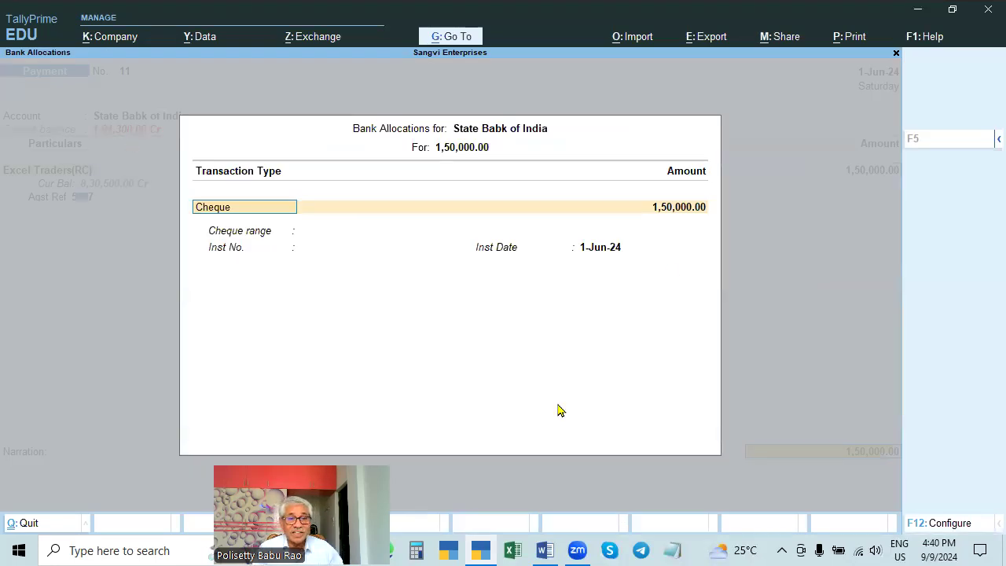
key(Return)
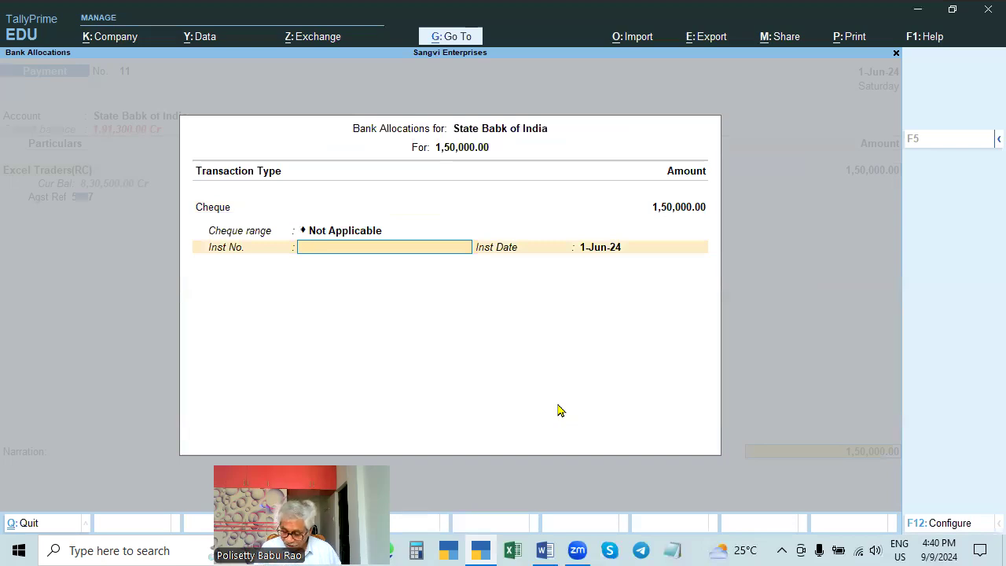
text(245632)
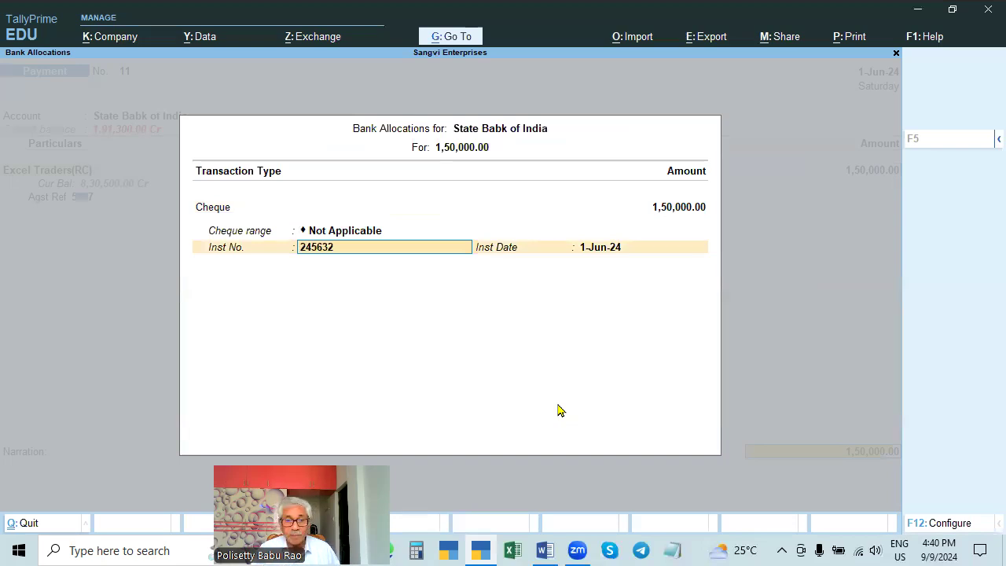
key(Return)
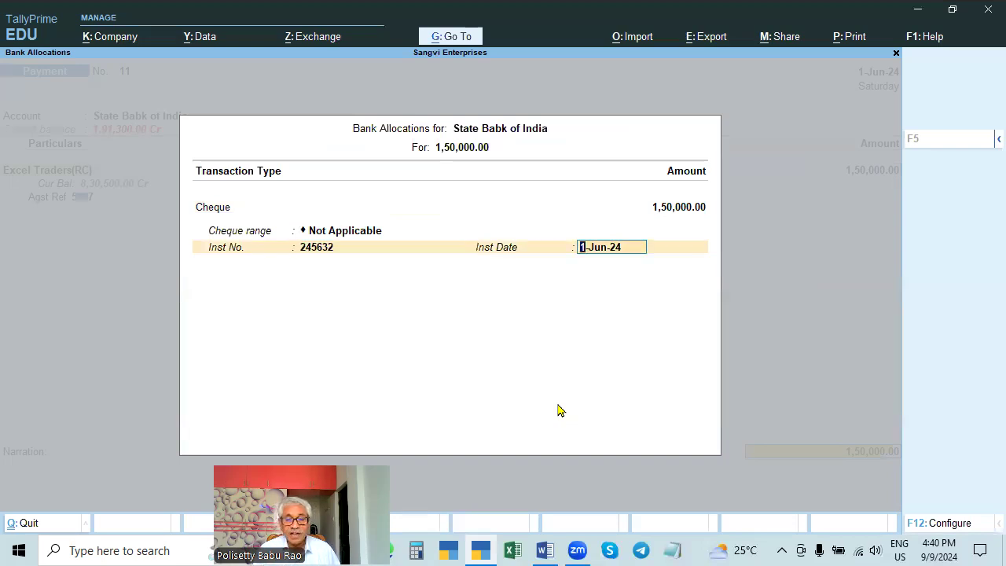
key(Return)
key(Return)
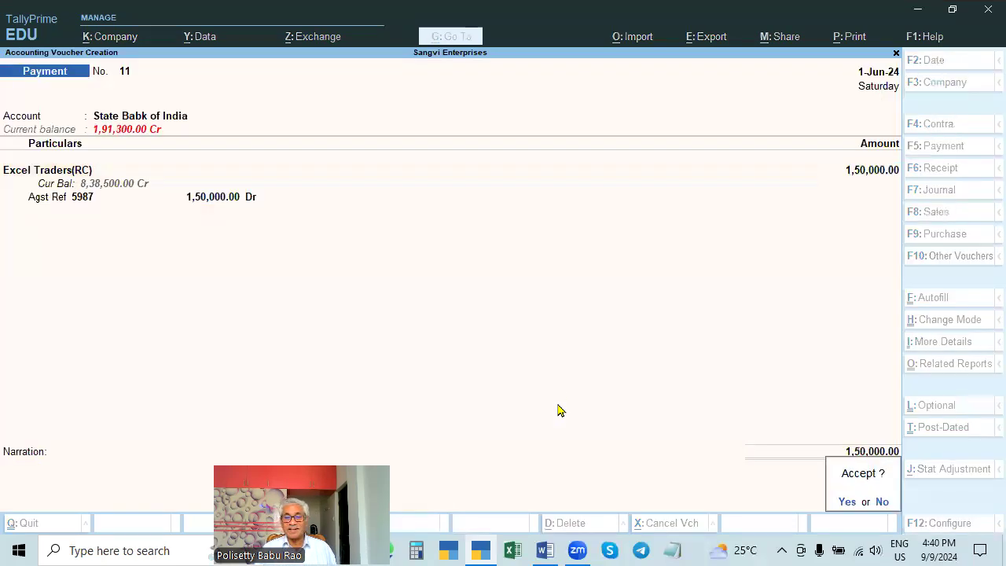
key(Return)
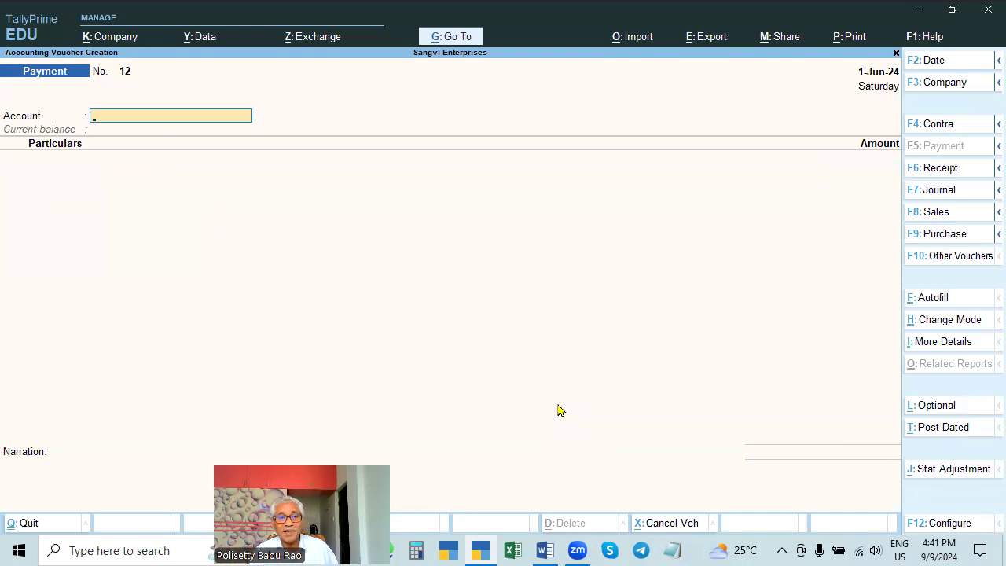
Review the Day Book entries for the period 1-Apr-24 to 1-Jun-24, checking the recorded vouchers by party and type
key(Escape)
key(Down)
key(Return)
key(F2)
key(space)
key(Return)
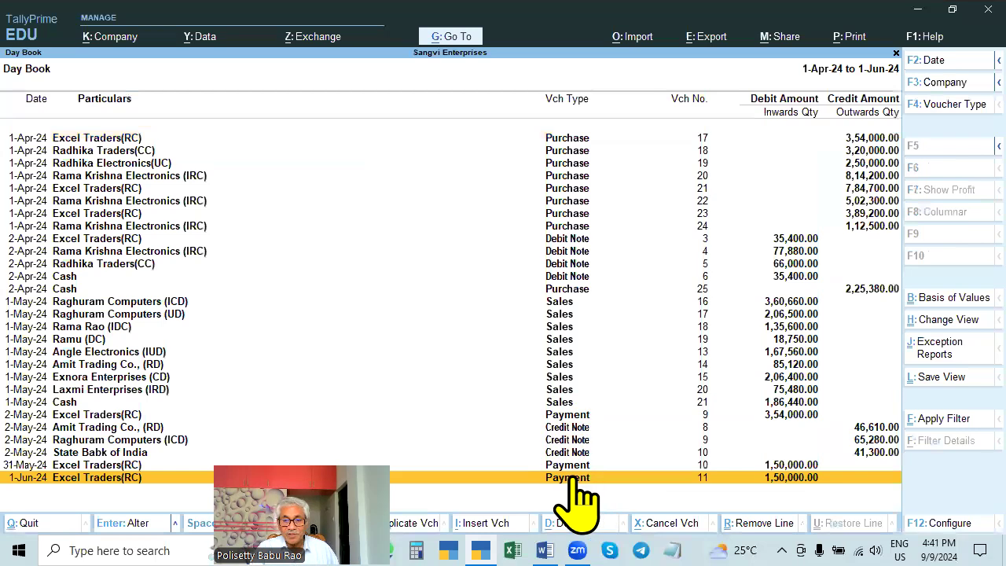
click(661, 450)
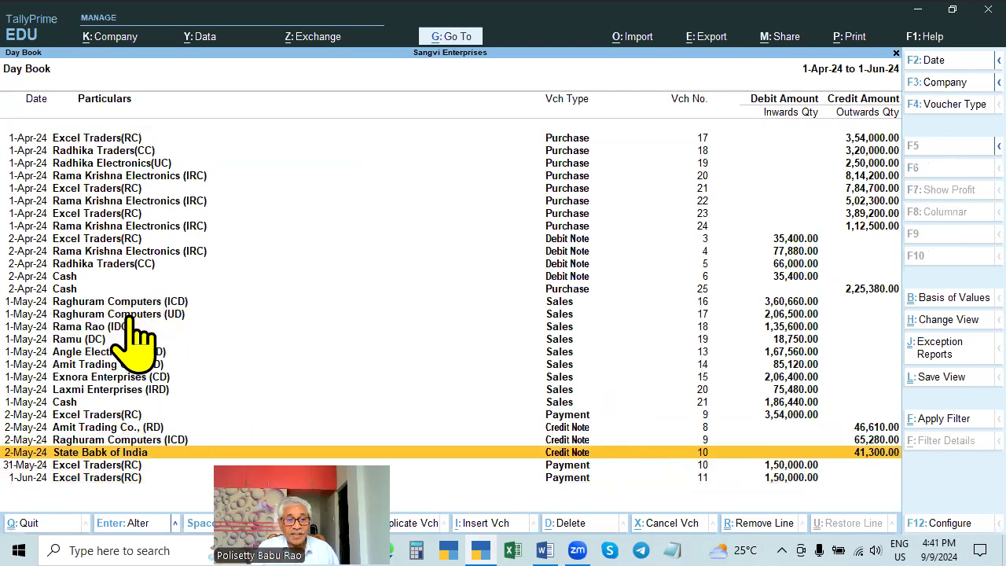
key(Escape)
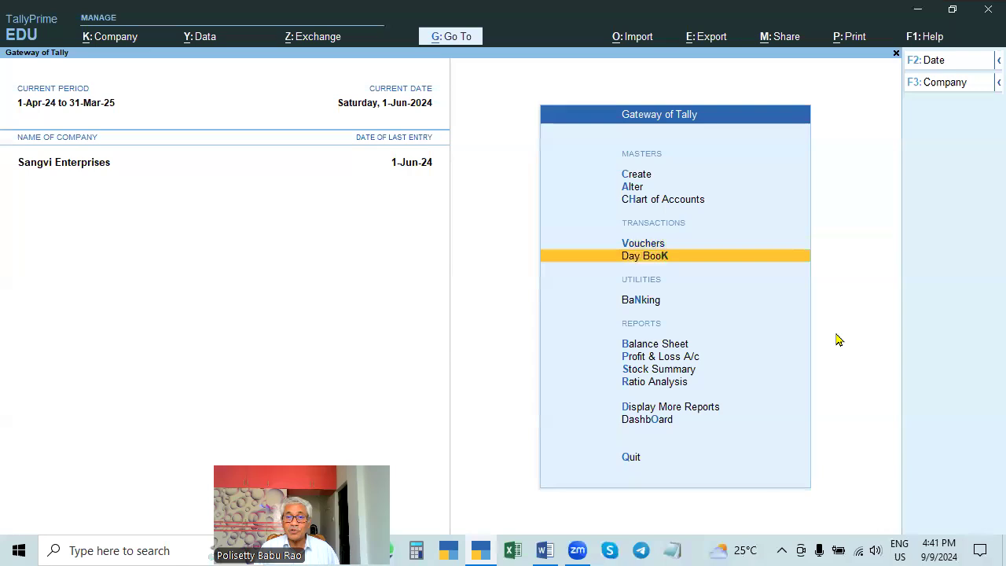
Open voucher entry and set both the voucher date and the effective date to 2-5-2024
key(Down)
key(Down)
key(Down)
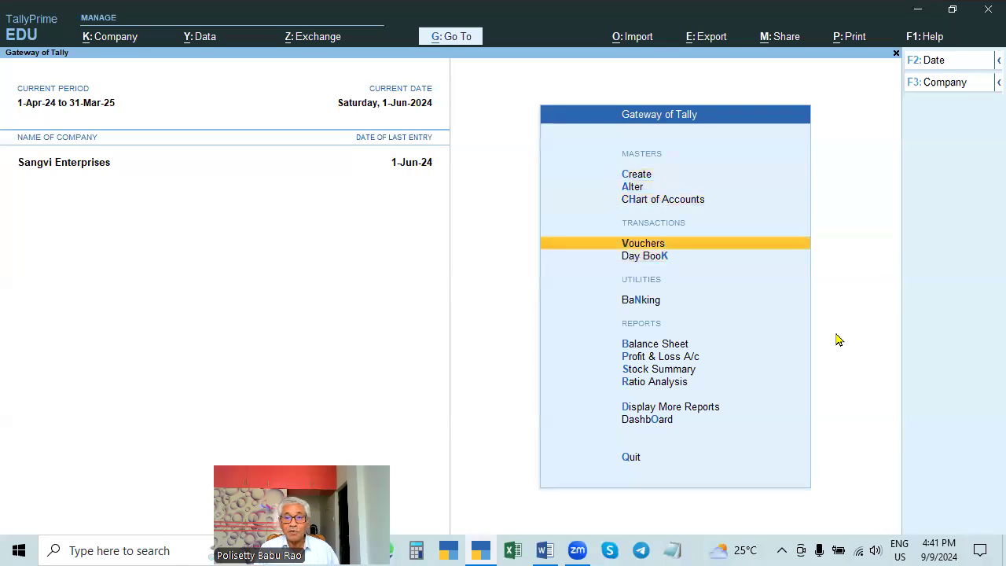
key(Return)
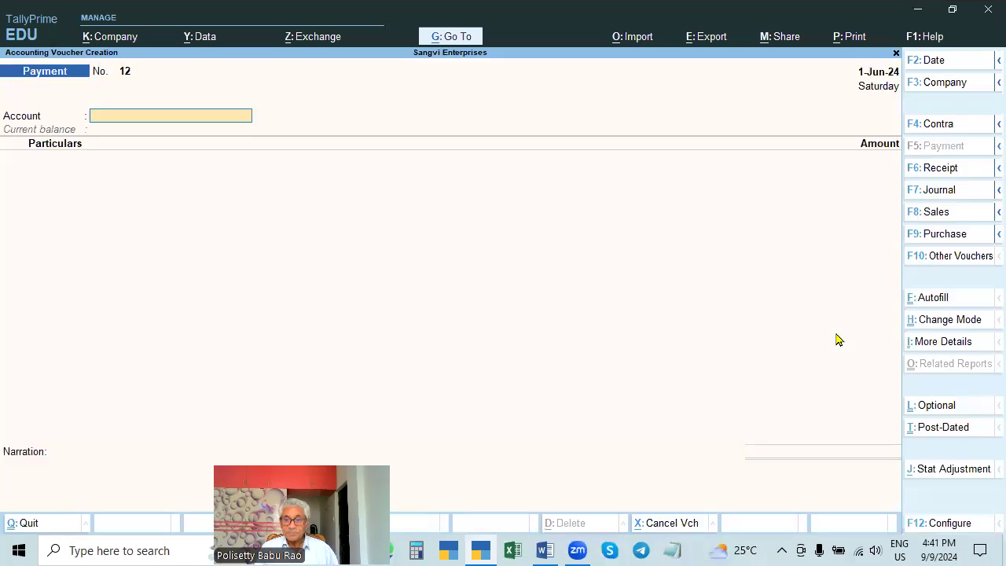
key(F2)
text(2-5-2024)
key(Return)
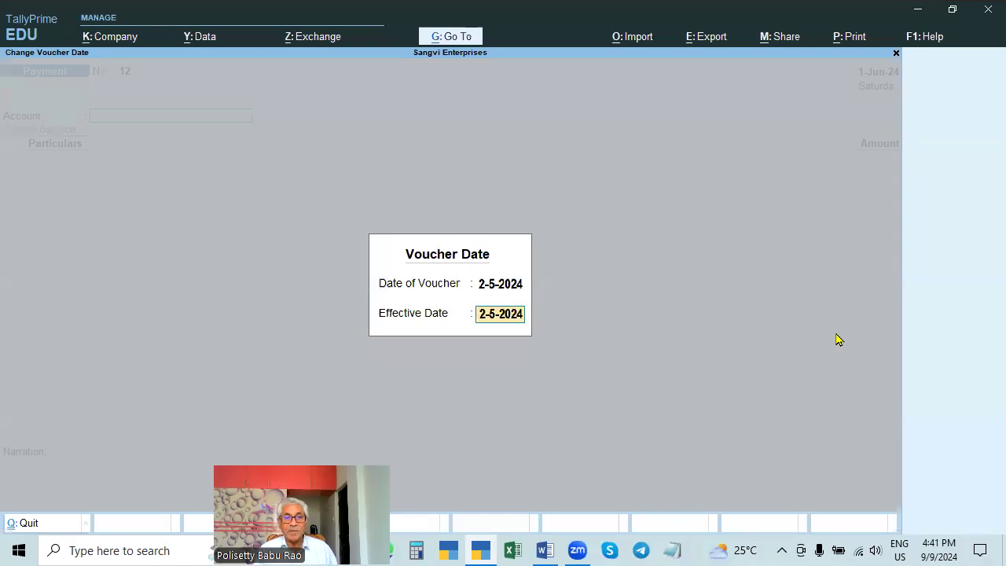
key(Return)
Switch to a Receipt voucher and set Cash as its account
key(F6)
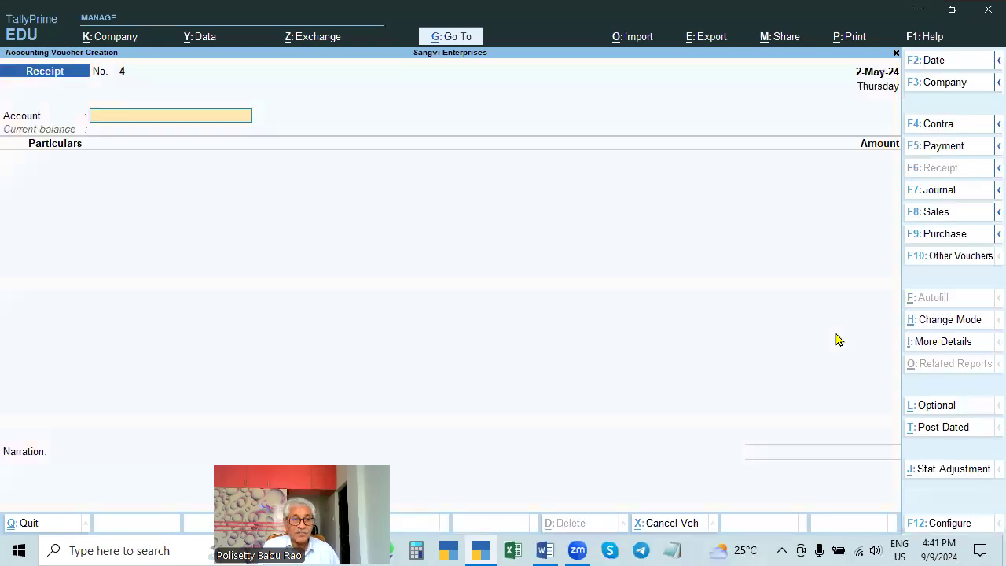
text(CASH)
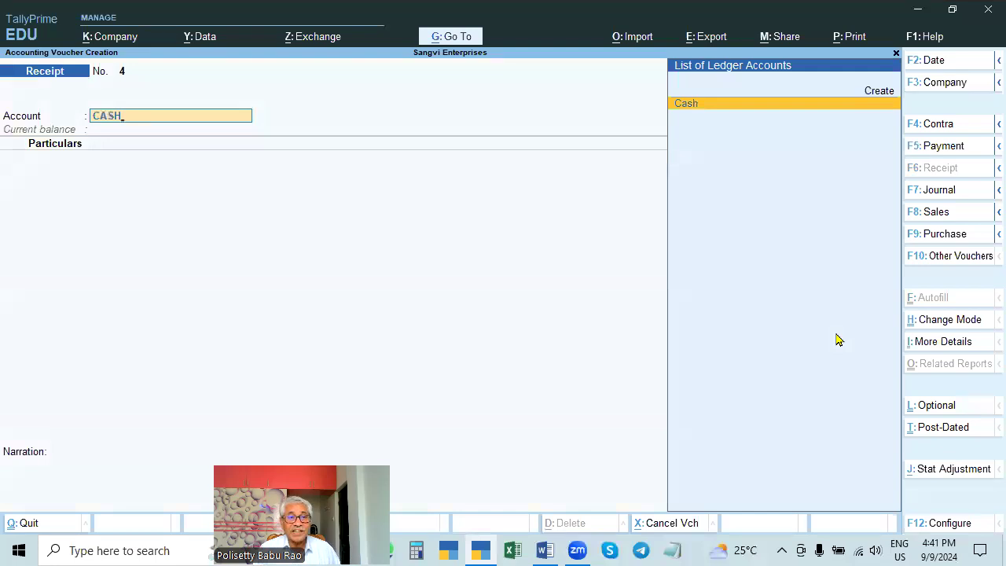
key(Return)
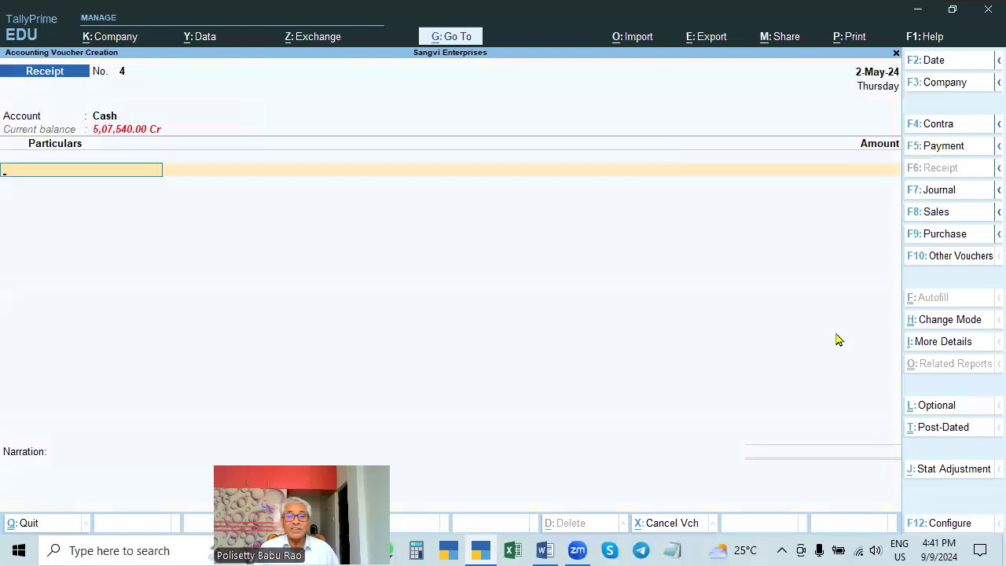
Look through the ledger accounts available for the receipt's particulars, examining the customer ledgers
key(Down)
key(Down)
key(Down)
key(Down)
key(Down)
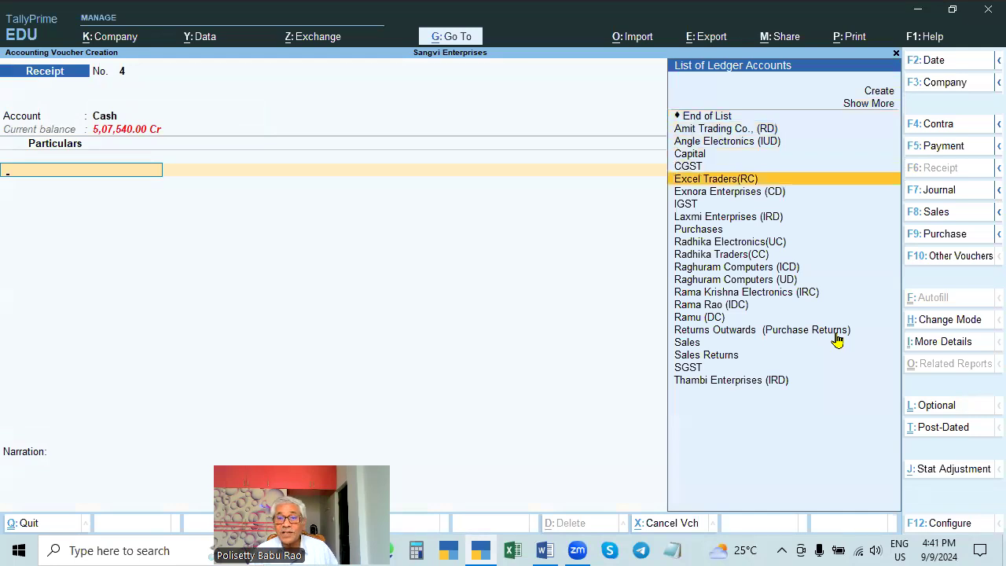
key(Down)
key(Down)
key(Down)
key(Down)
key(Down)
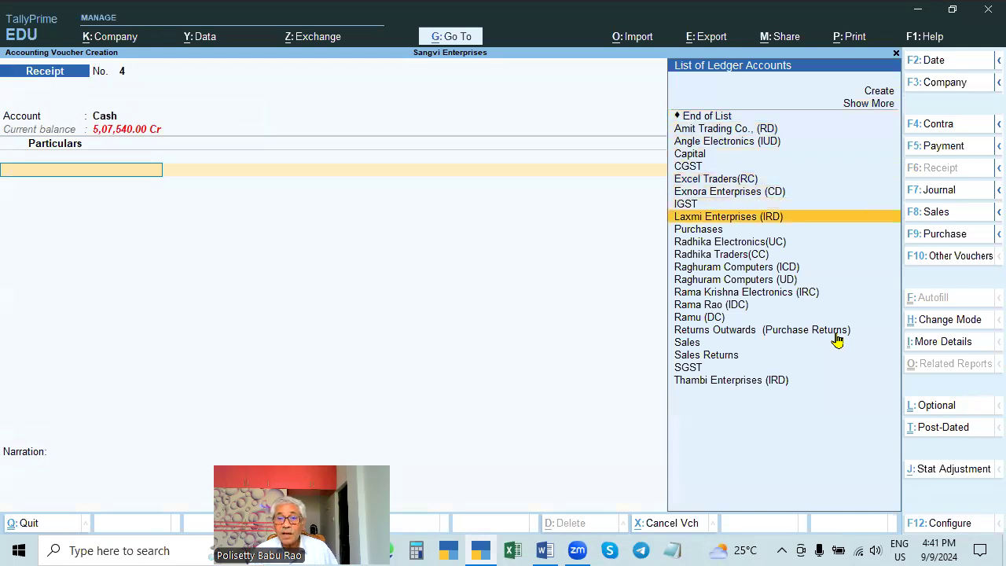
key(Down)
key(Down)
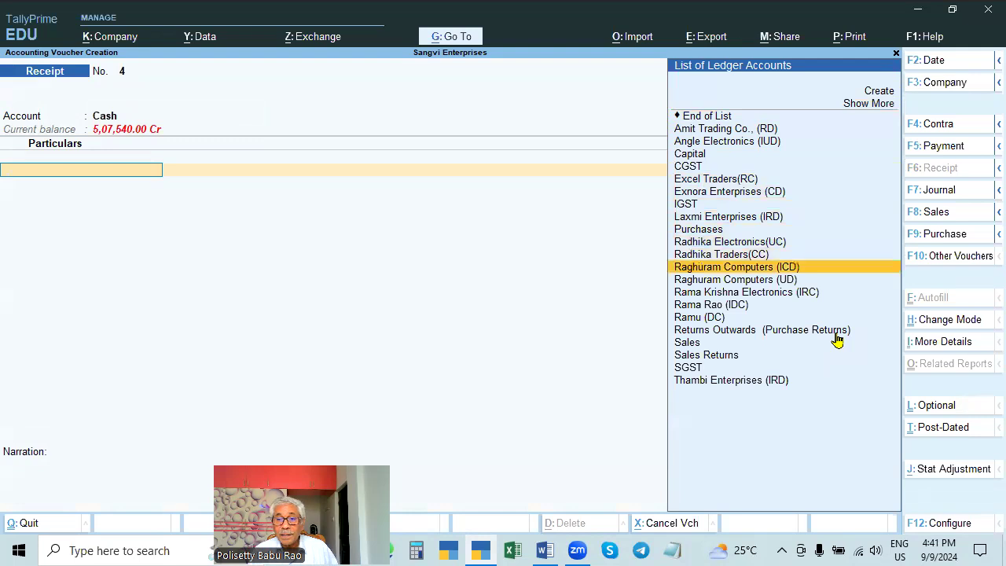
key(Up)
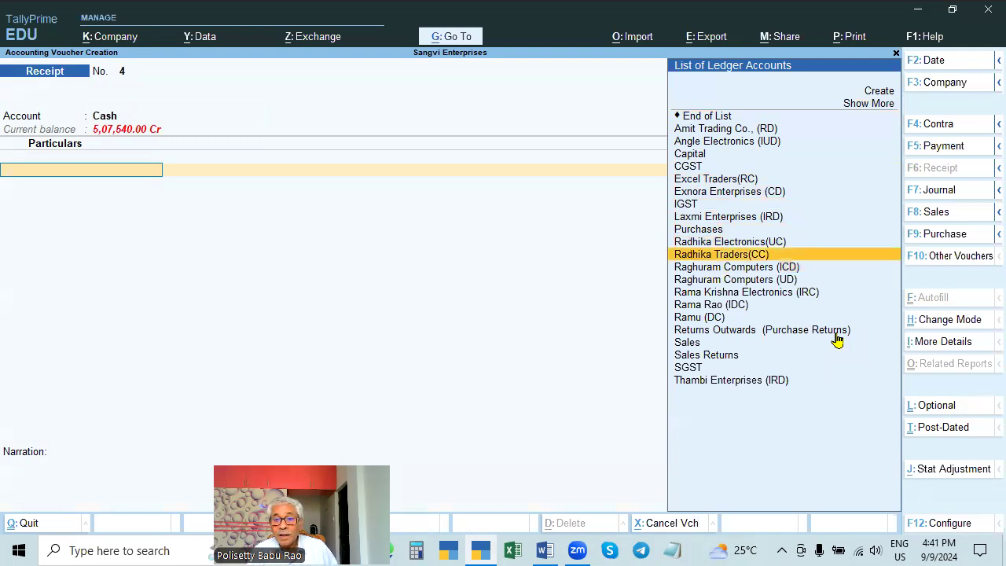
key(Down)
key(Up)
key(Up)
key(Up)
key(Up)
key(Up)
key(Up)
key(Up)
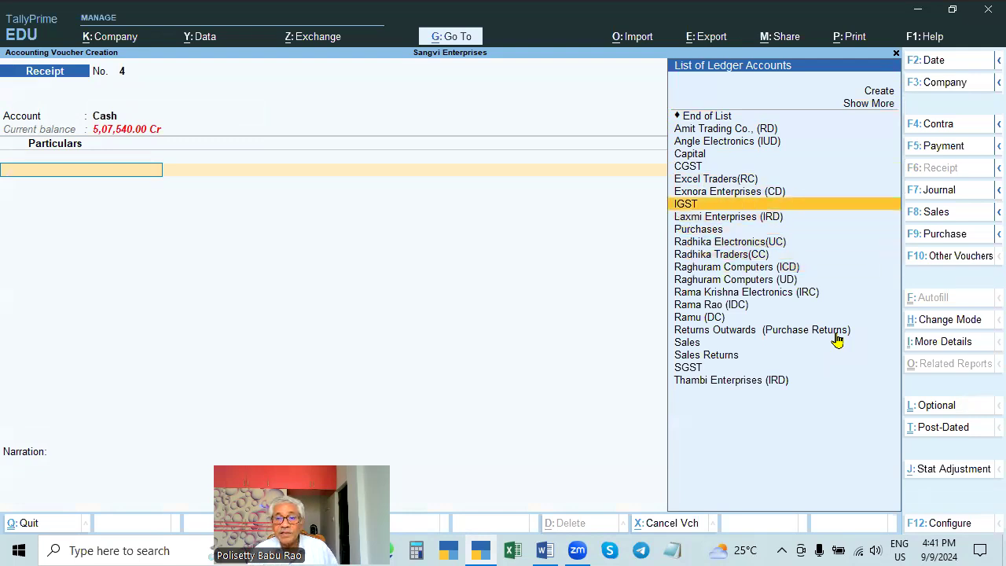
key(Up)
key(Up)
key(Up)
key(Up)
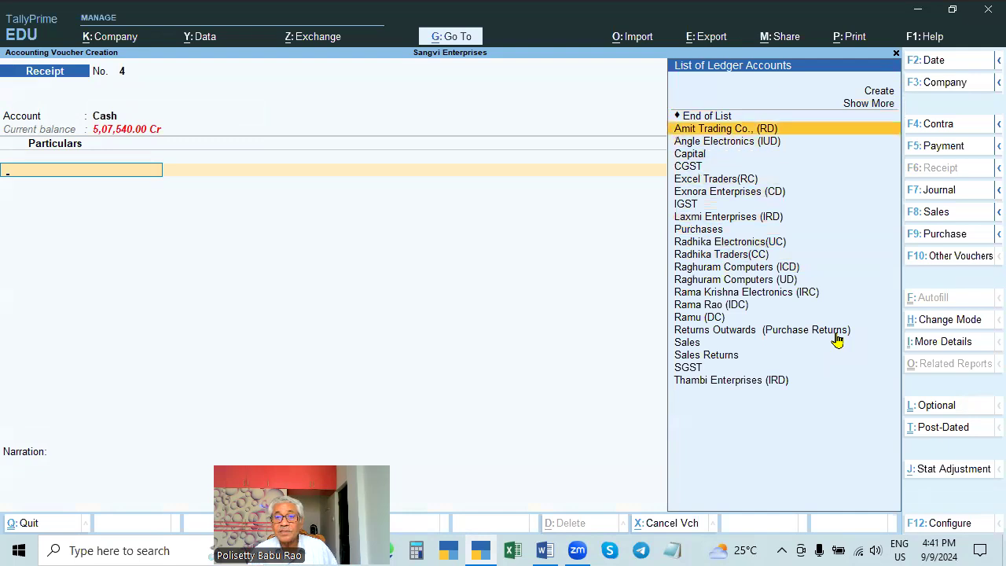
key(Down)
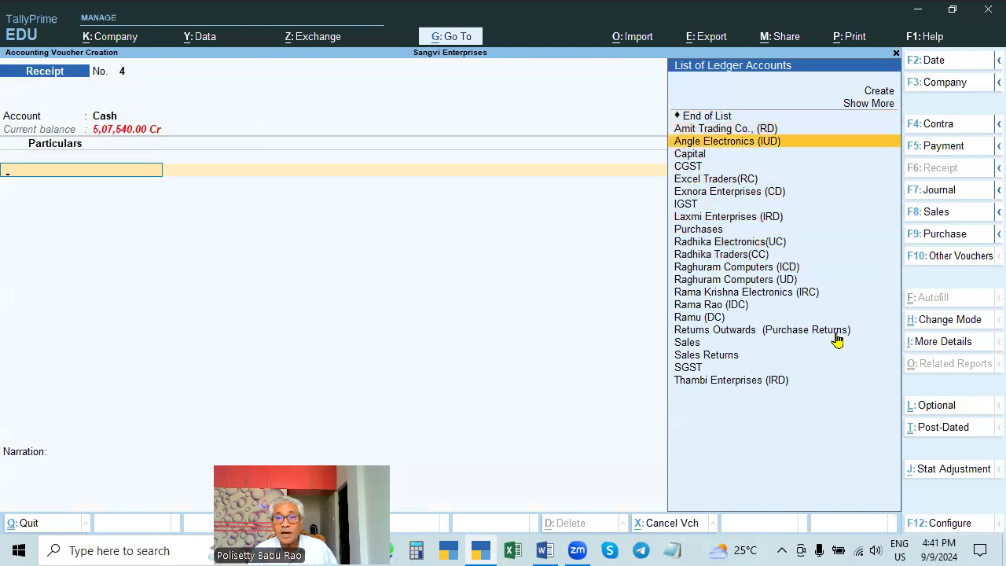
key(Down)
key(Down)
key(Down)
key(Down)
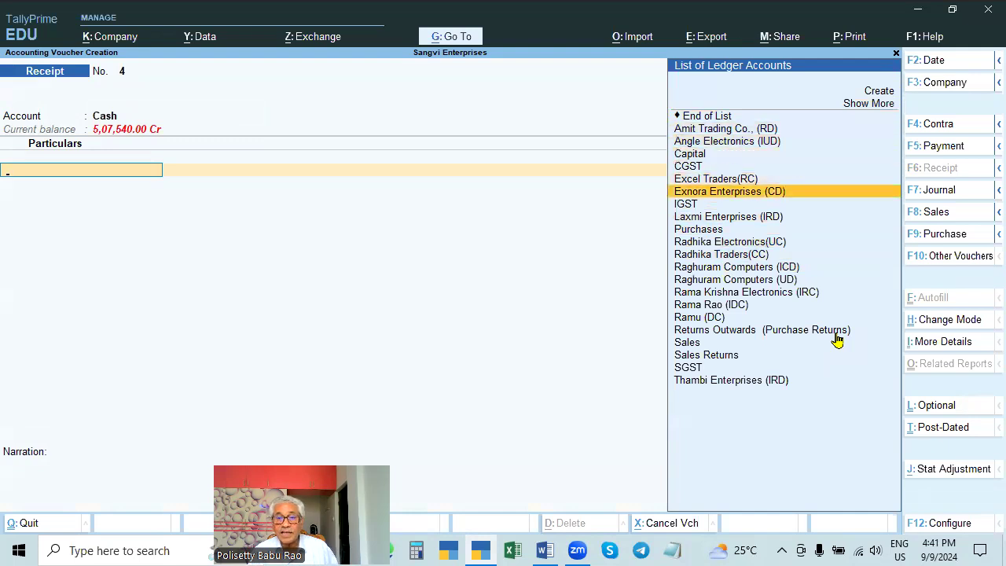
key(Up)
key(Up)
key(Up)
key(Up)
key(Down)
key(Down)
key(Down)
key(Down)
key(Down)
key(Down)
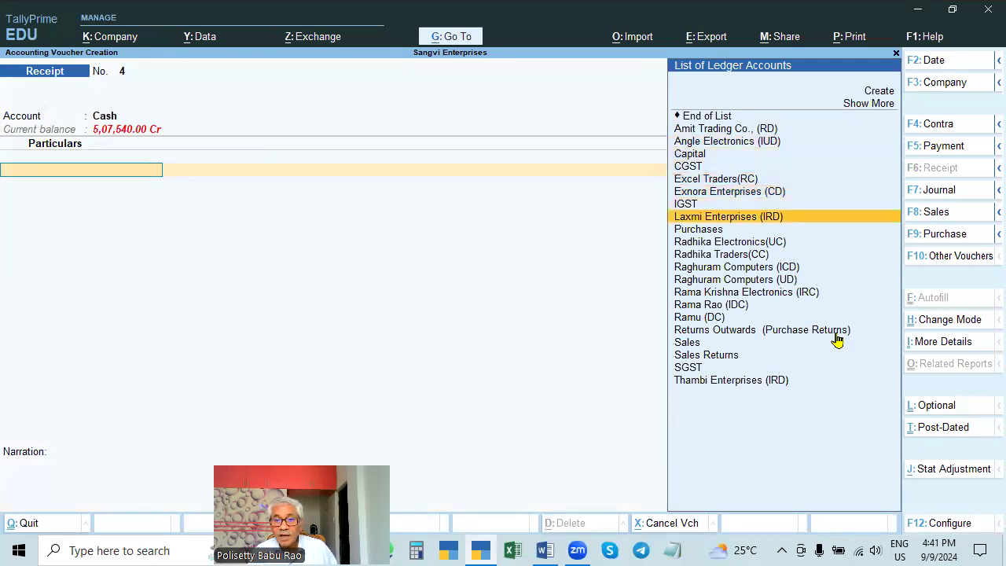
key(Down)
key(Down)
key(Down)
key(Down)
key(Down)
key(Down)
key(Down)
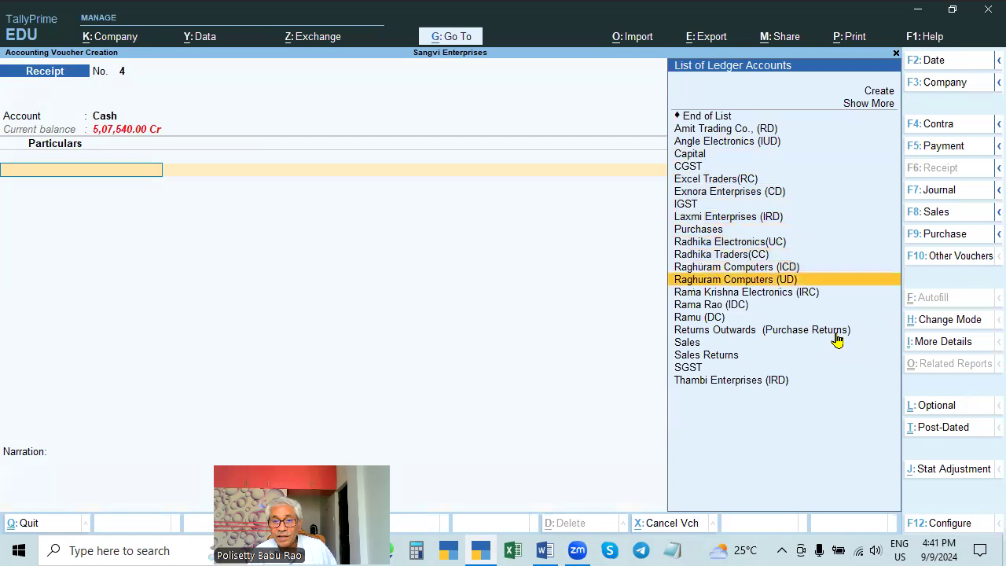
key(Down)
key(Down)
key(Down)
key(Down)
key(Down)
Select Laxmi Enterprises (IRD) as the receipt's particulars ledger and set the amount to 75480
key(Up)
key(Up)
key(Up)
key(Up)
key(Up)
key(Up)
key(Up)
key(Up)
key(Up)
key(Up)
key(Up)
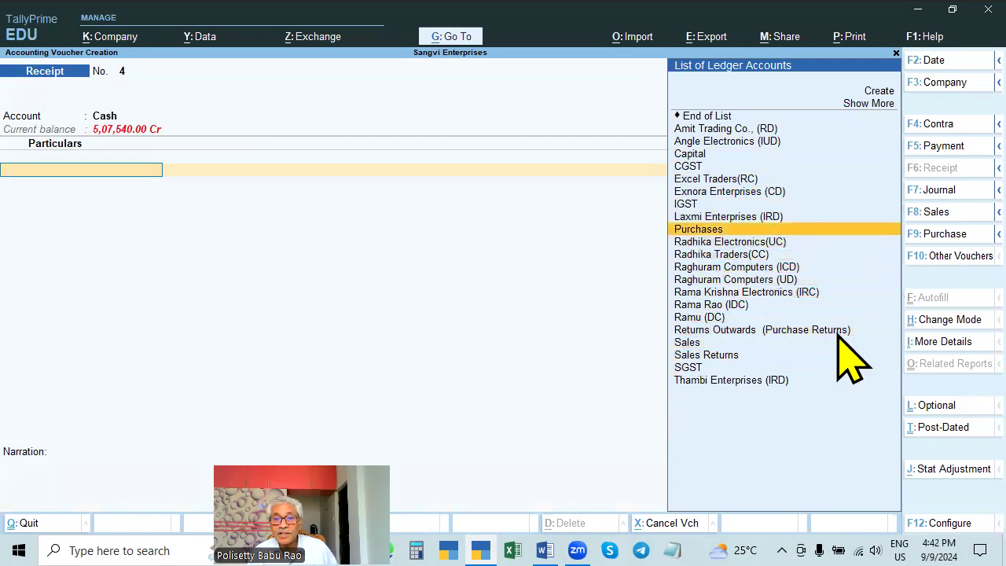
key(Up)
key(Return)
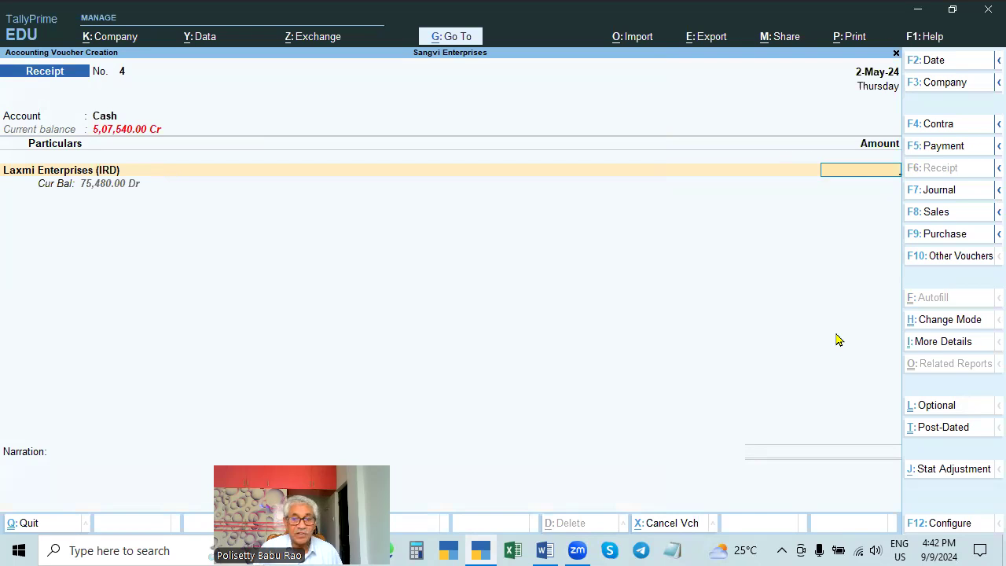
text(75)
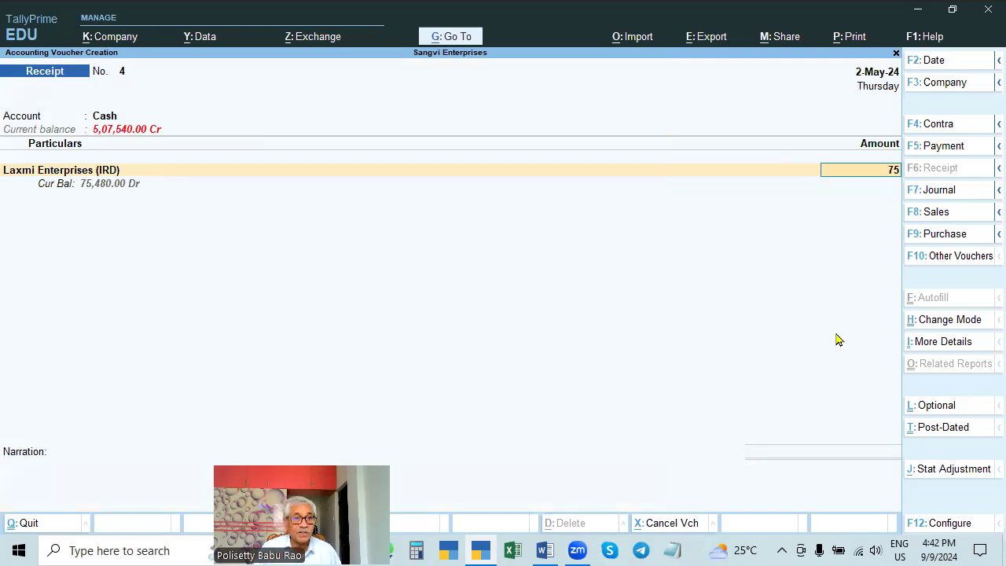
text(480)
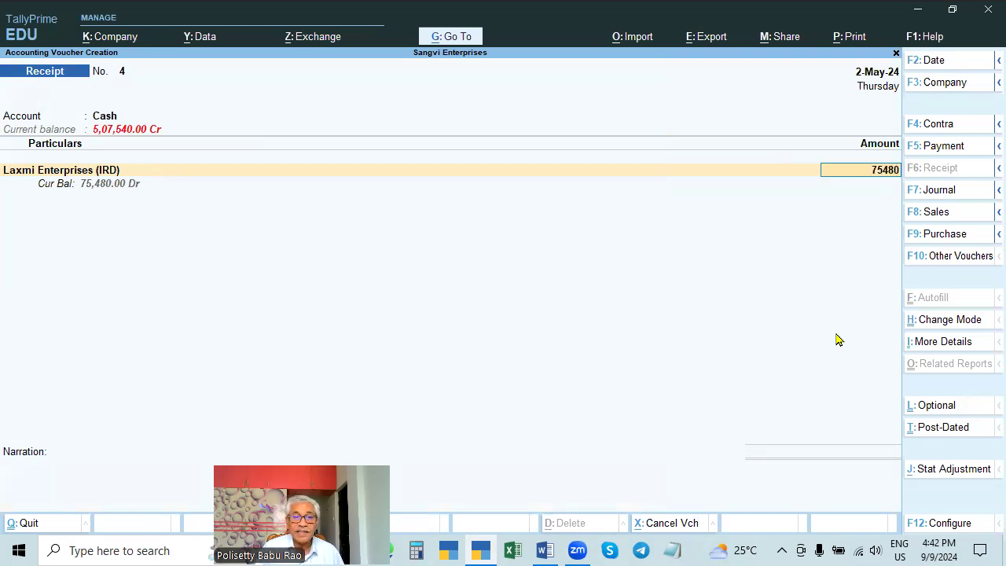
key(Return)
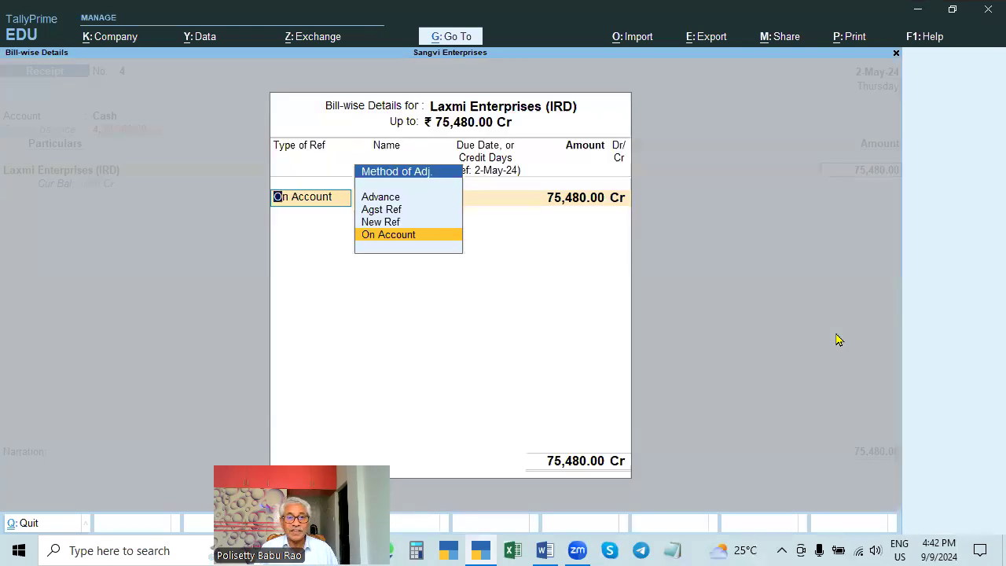
key(Return)
key(Return)
key(Return)
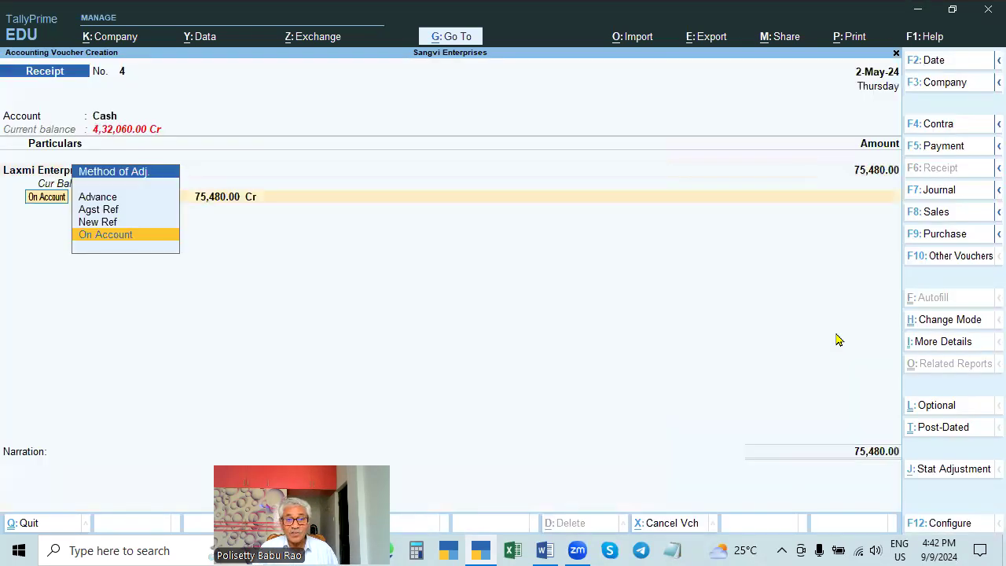
key(BackSpace)
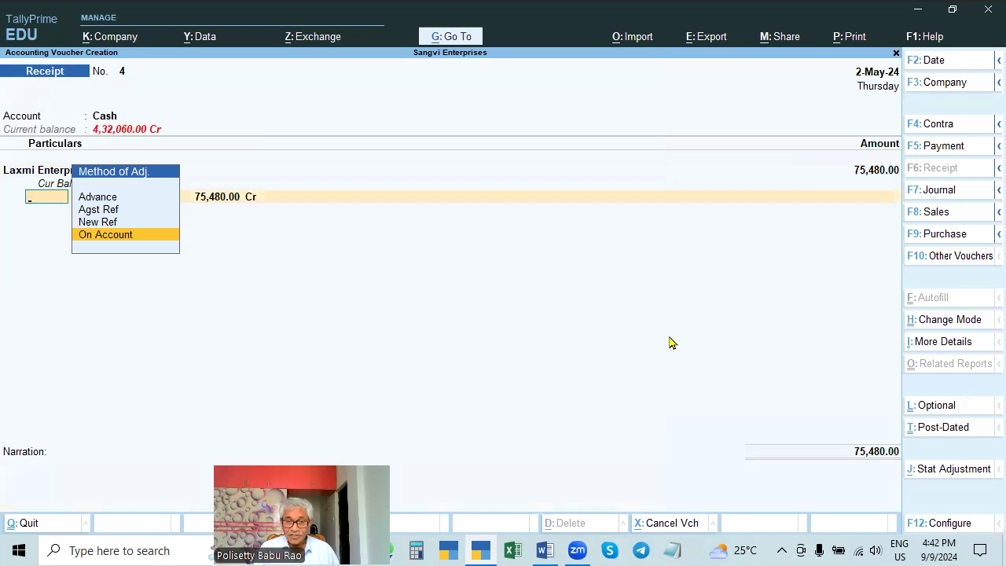
key(Escape)
key(Return)
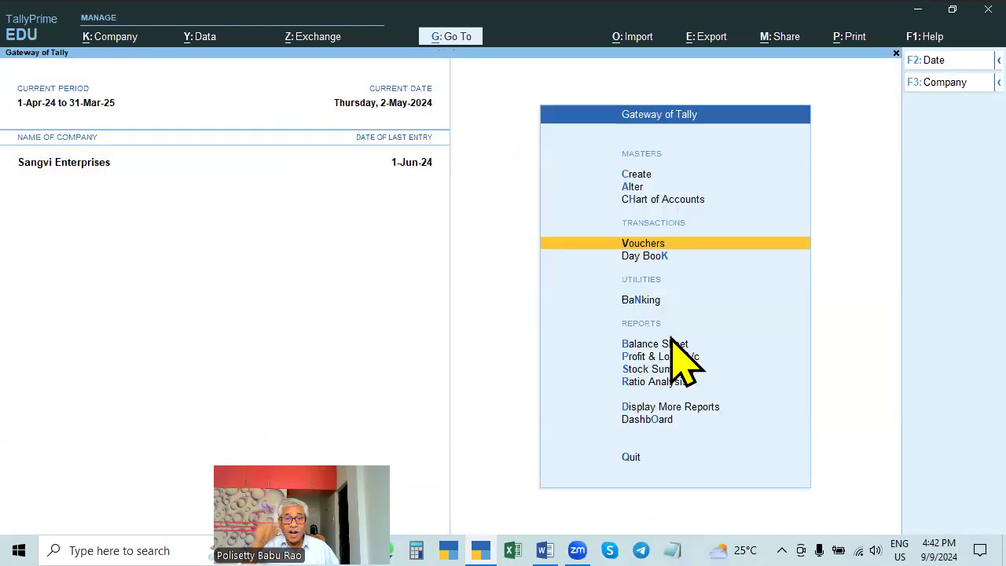
Open the Day Book for 1-Apr-24 to 1-Jun-24 and examine the Raghuram Computers sales entries of 1-May-24
key(Return)
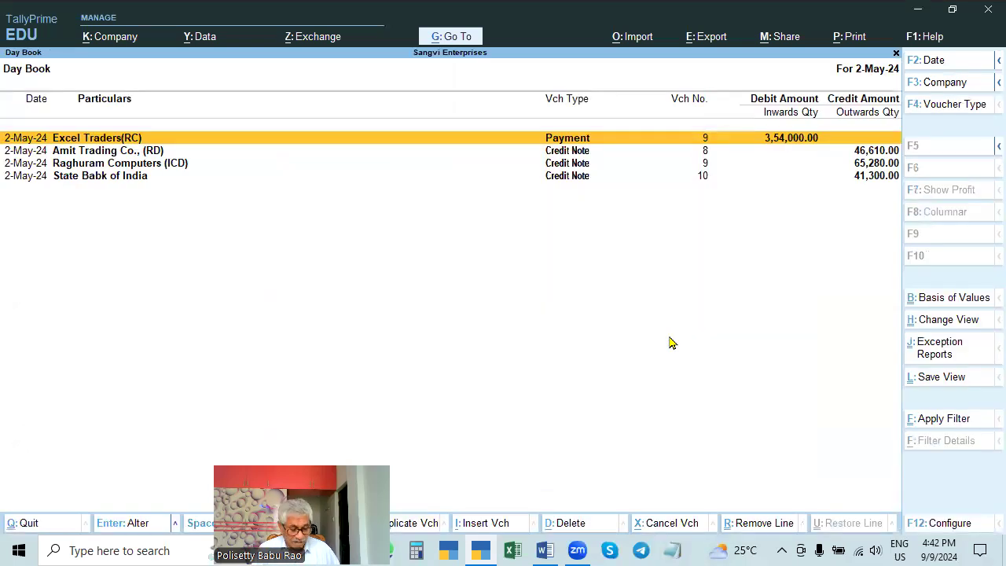
key(F2)
key(BackSpace)
key(Return)
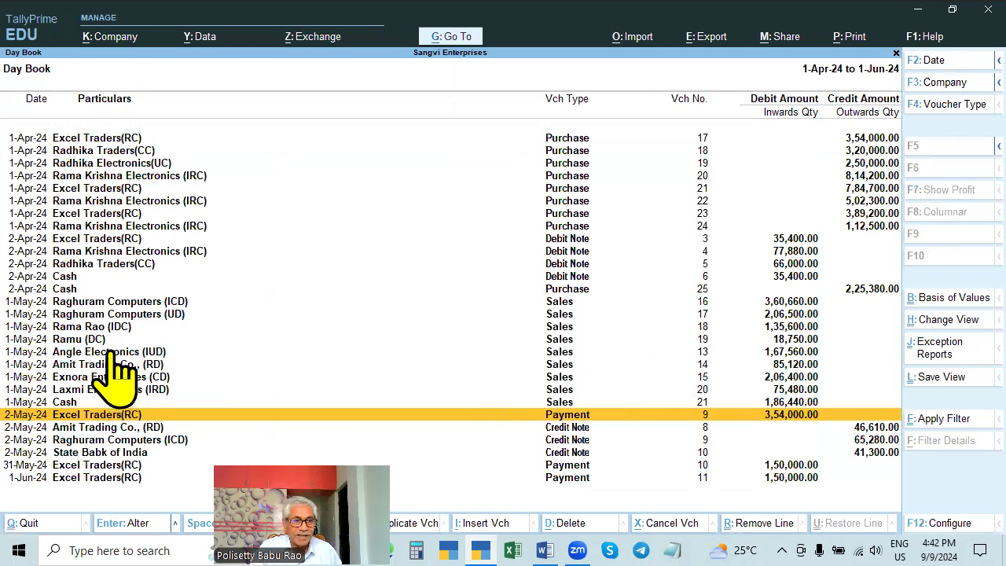
click(118, 316)
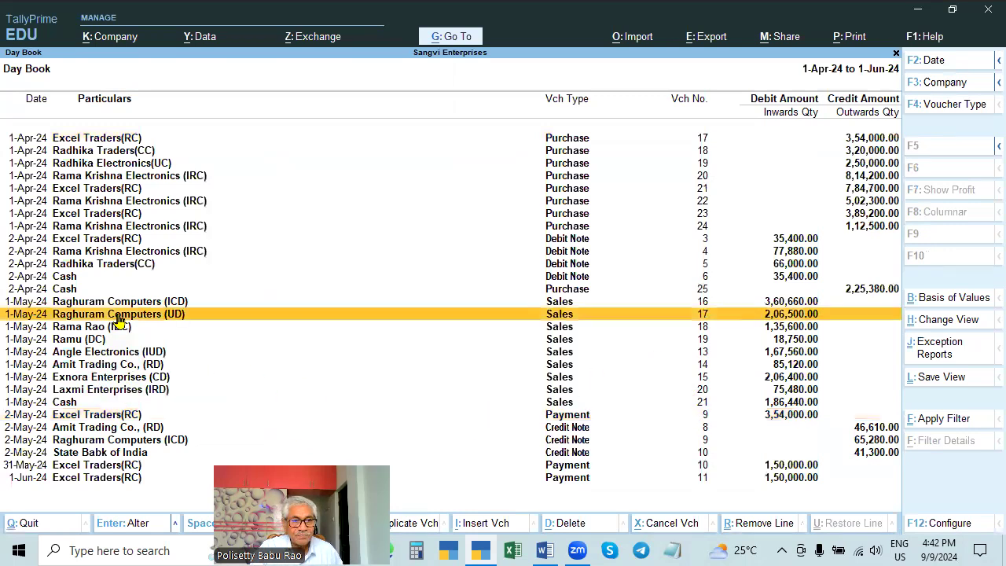
key(Up)
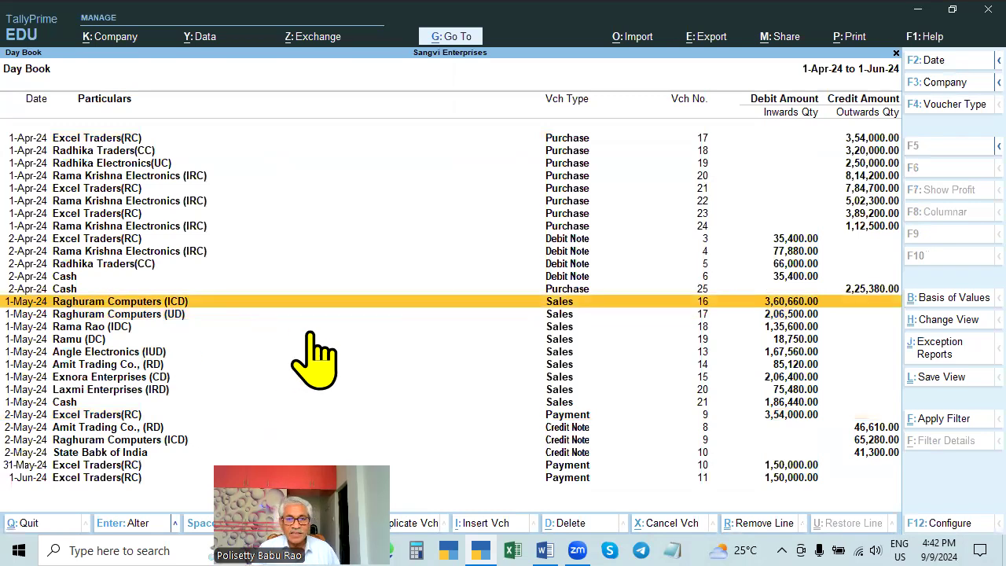
key(Escape)
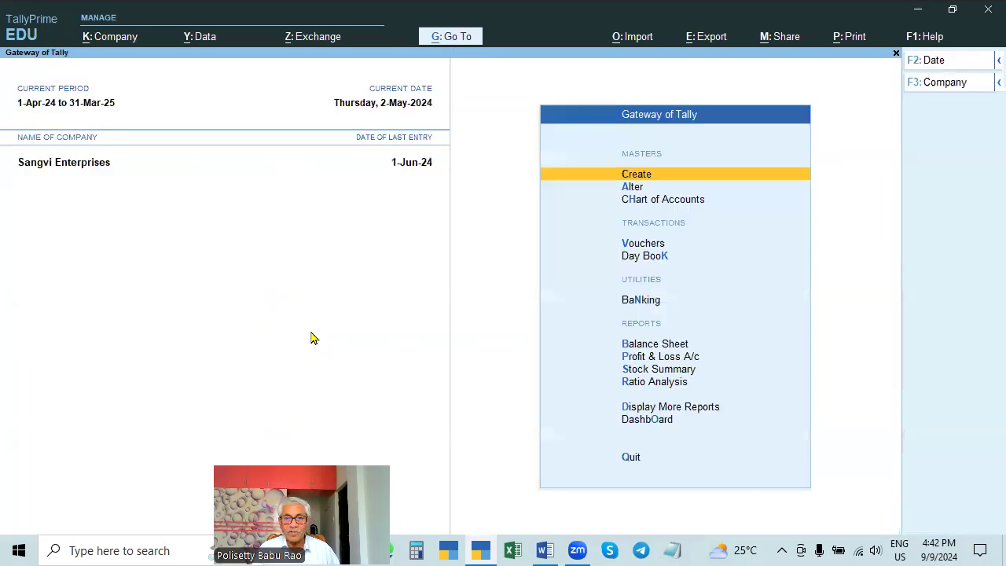
Open voucher entry for a new Receipt dated 2-May-24 and set Cash as its account
key(Down)
key(Down)
key(Down)
key(Return)
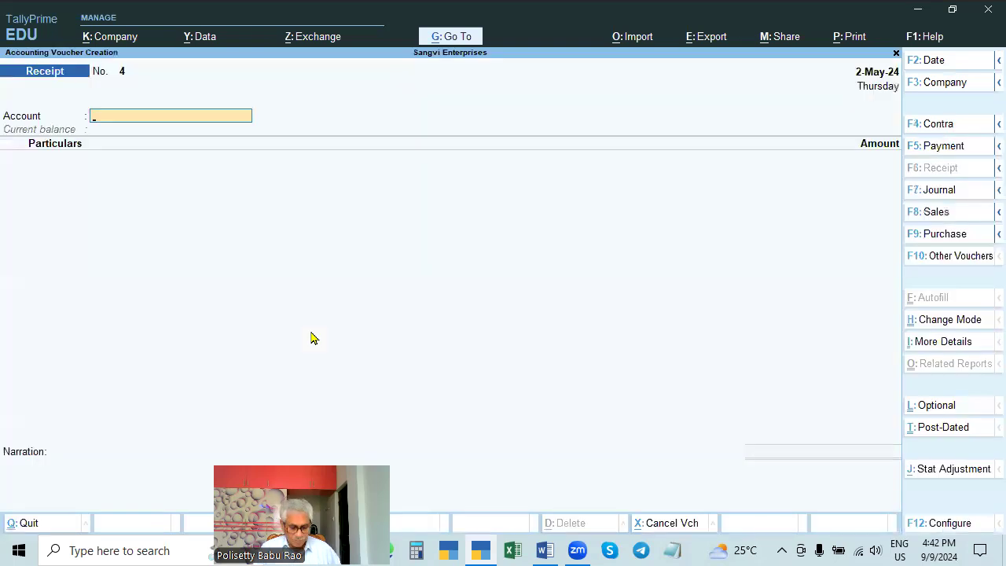
text(CASH)
key(Return)
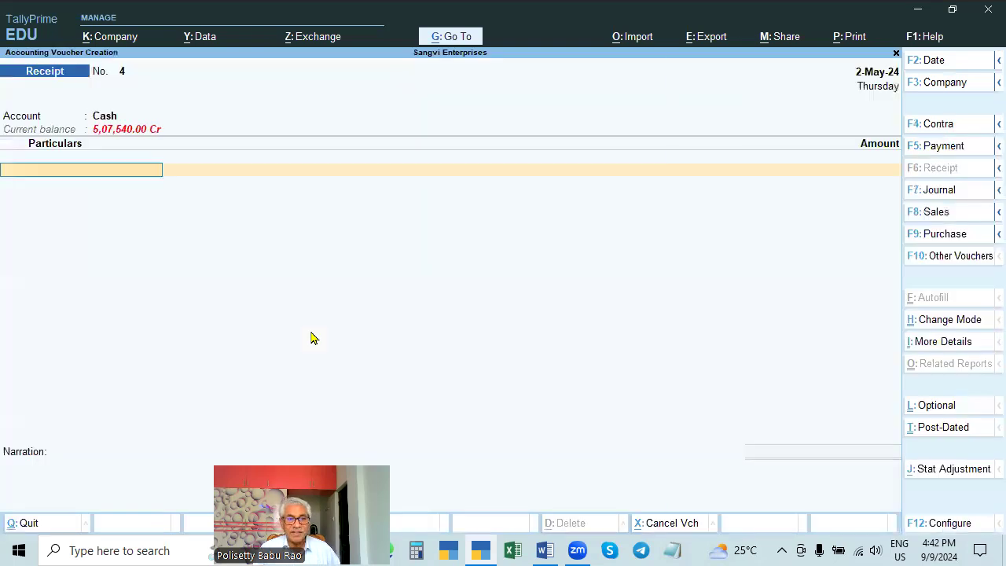
Select Raghuram Computers (ICD) as the receipt's particulars ledger and set the amount to 150000
text(RAG)
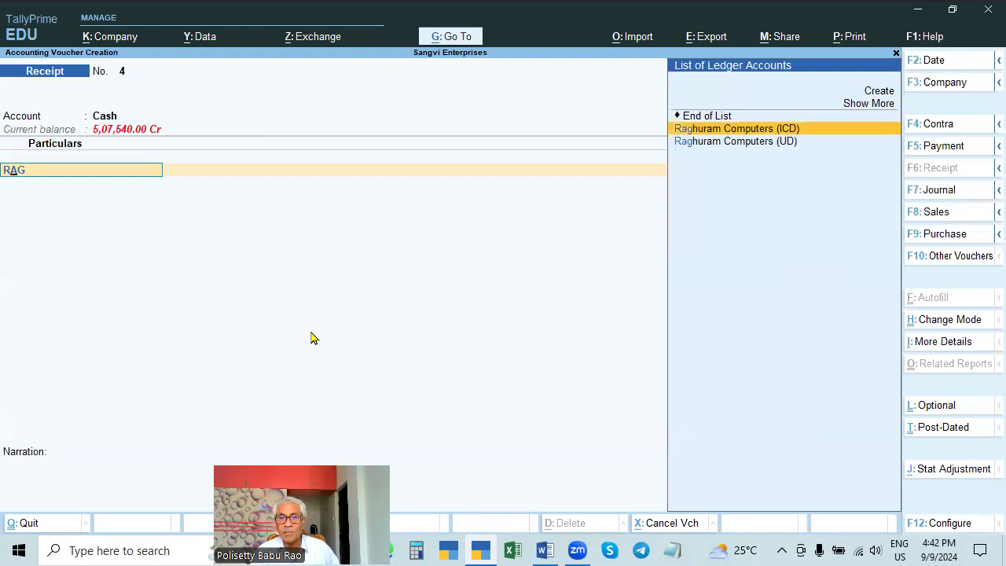
key(Return)
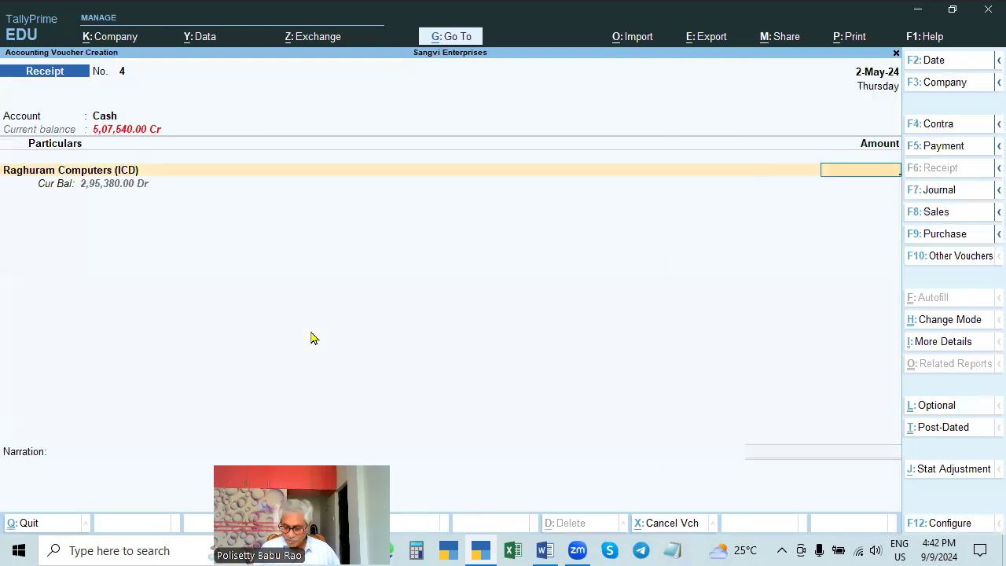
text(150000)
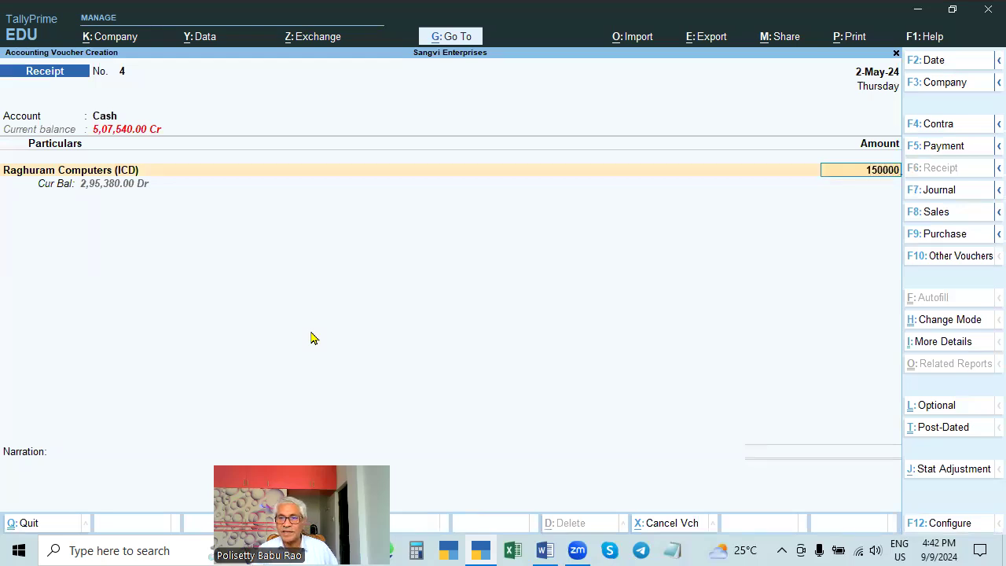
key(Return)
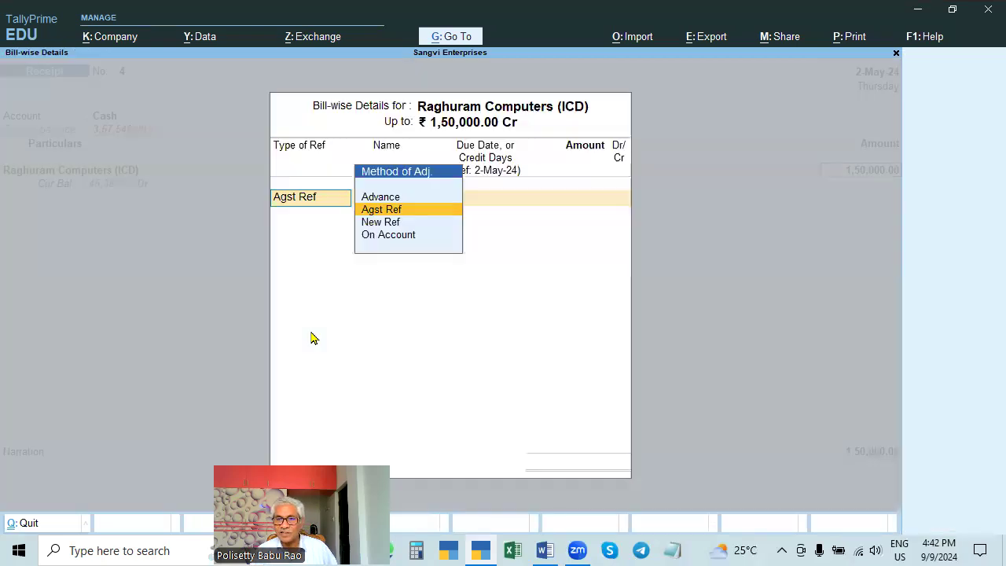
Adjust the full receipt amount as Agst Ref against pending bill 16, leave the narration empty and accept the voucher
key(Return)
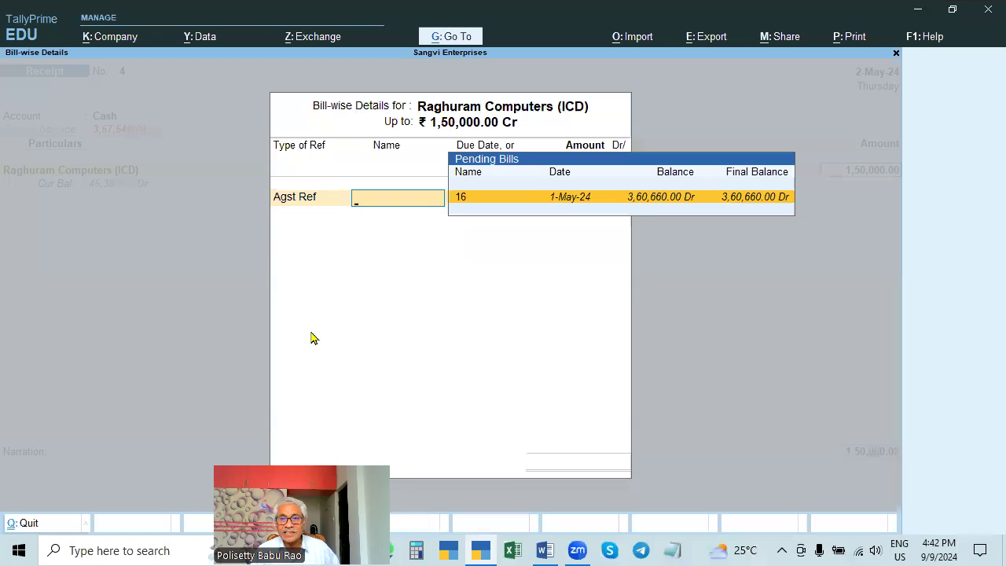
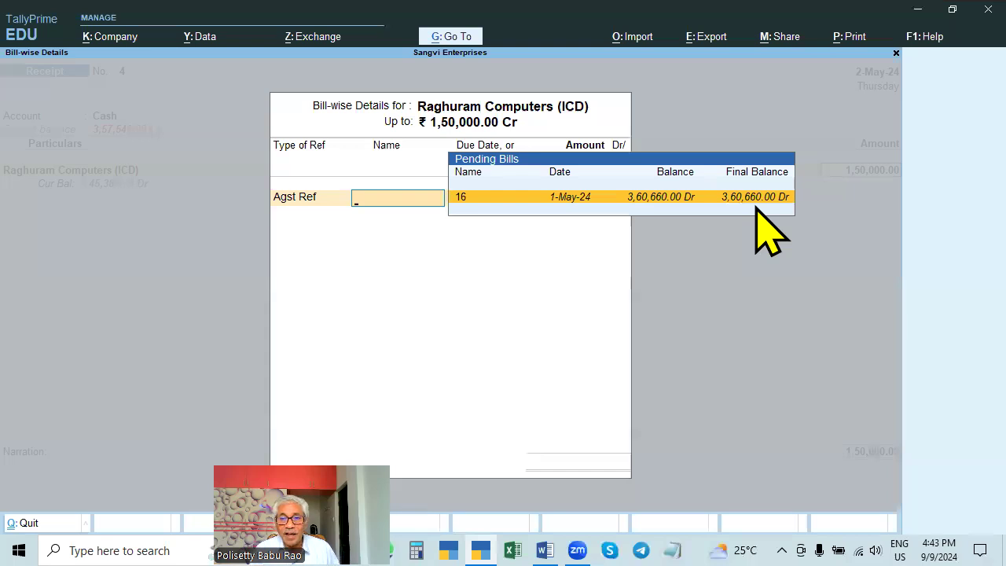
key(Return)
key(Return)
key(Return)
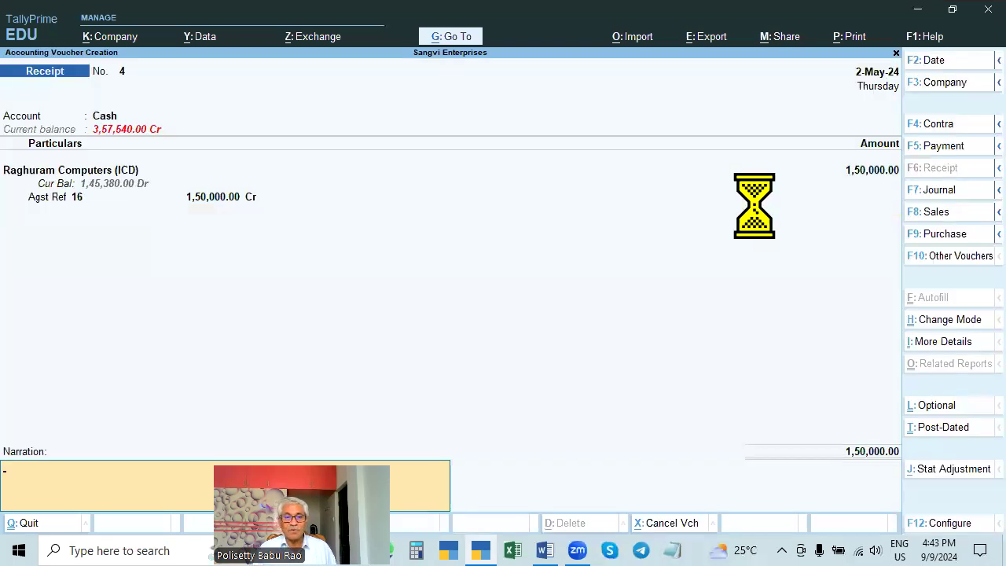
key(Return)
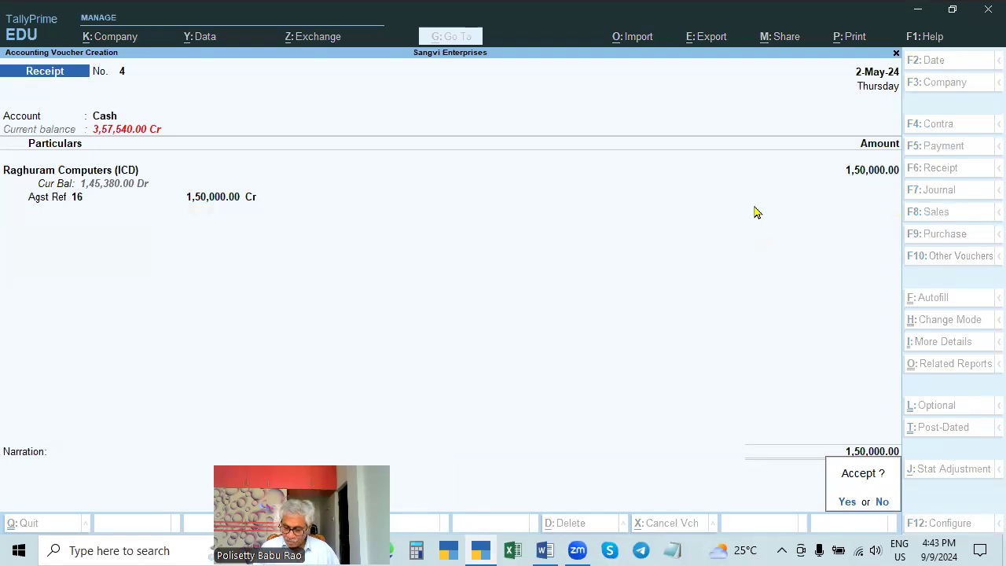
key(Return)
Set both the voucher date and the effective date of the new receipt to 31-5-2024
key(F2)
text(31.5)
key(Return)
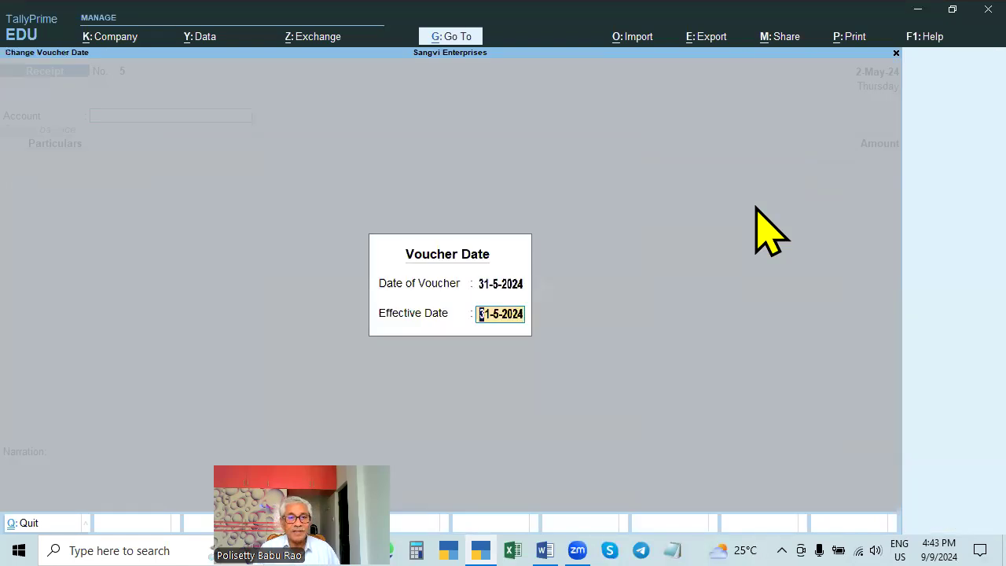
key(Return)
Set Cash as the account of the 31-May-24 receipt and select Raghuram Computers (ICD) as its particulars ledger
text(cash)
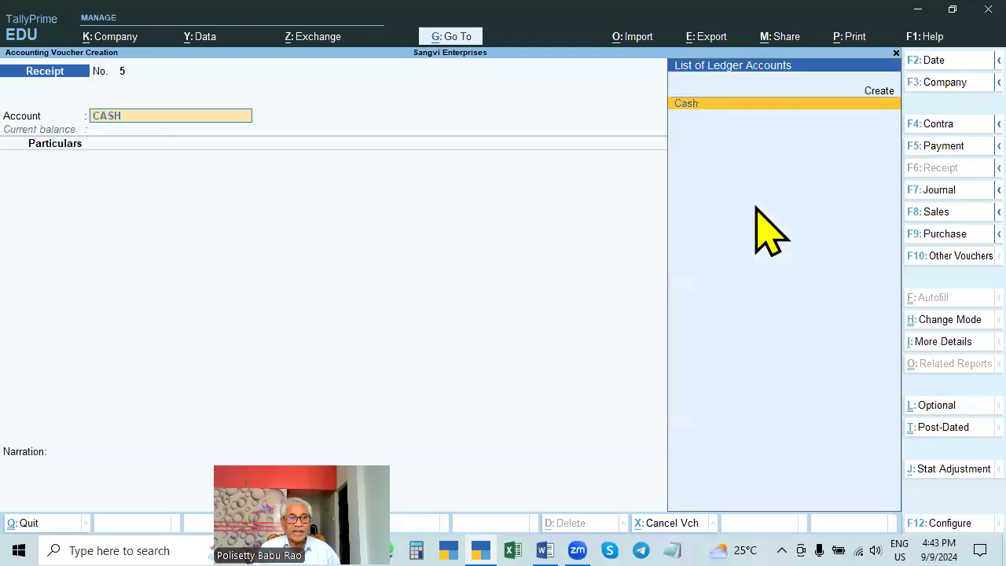
key(Return)
key(Down)
key(Down)
key(Down)
key(Down)
key(Down)
key(Down)
key(Down)
key(Down)
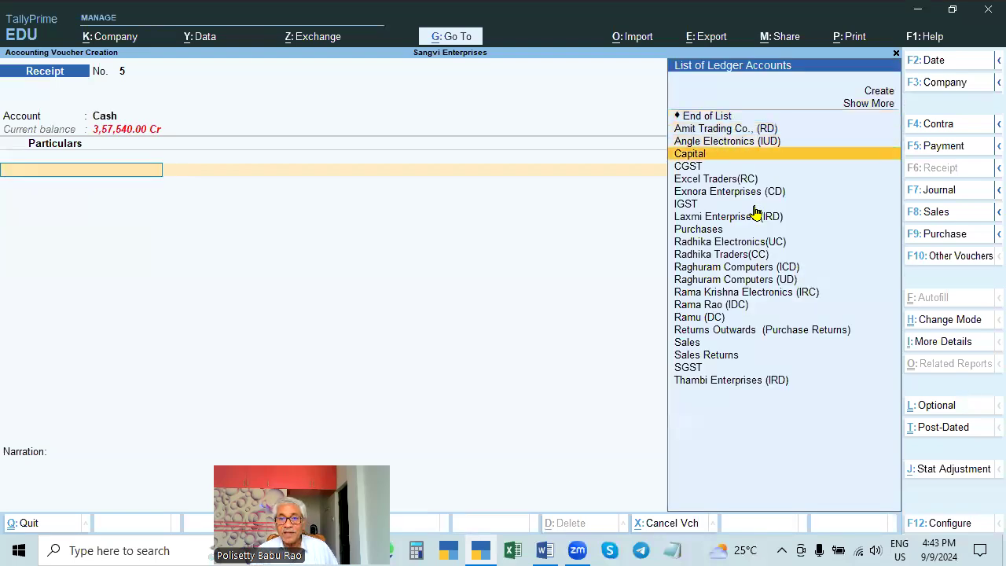
click(755, 269)
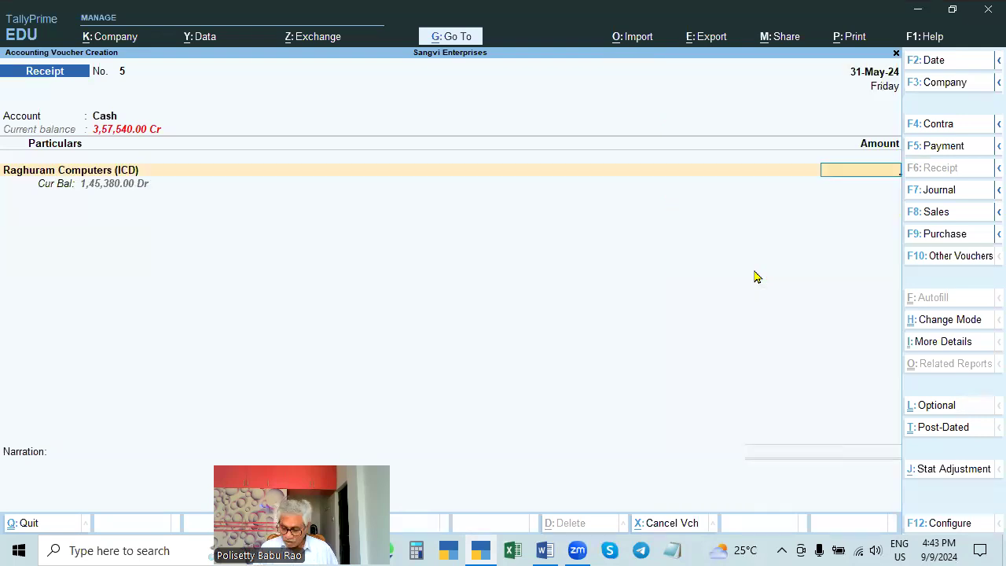
Enter 200000 as the receipt amount and check the party's pending bills under Agst Ref
text(200000)
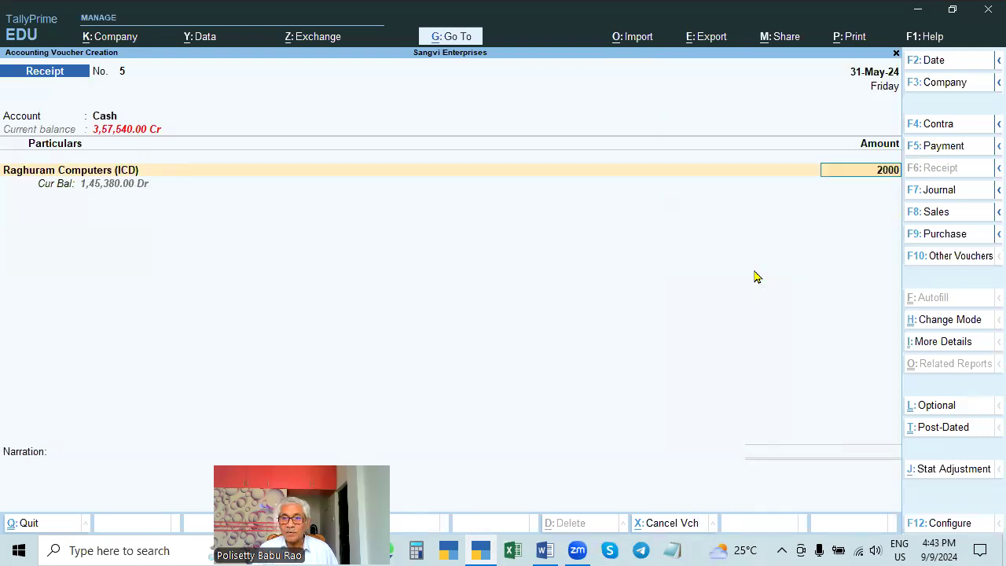
key(Return)
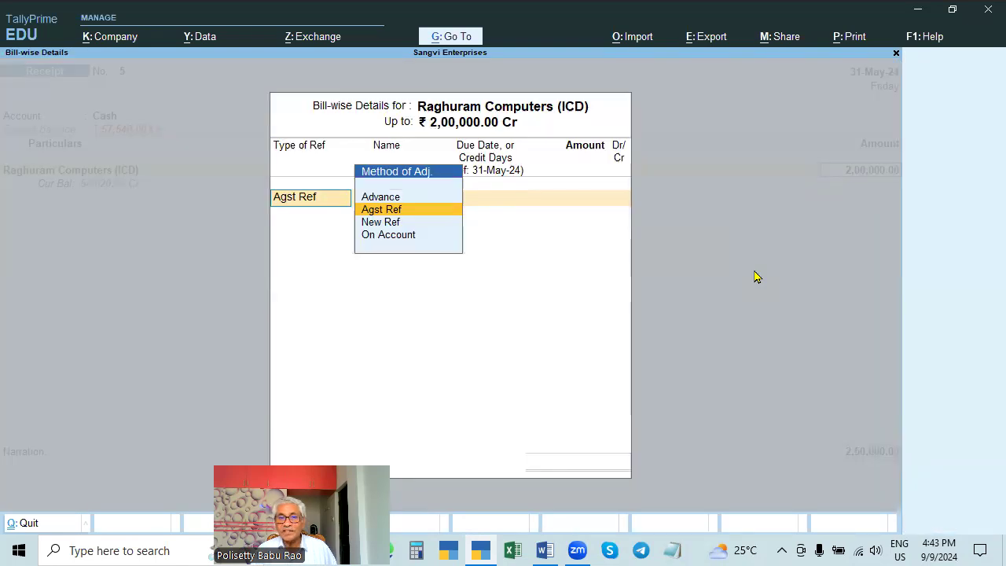
key(Return)
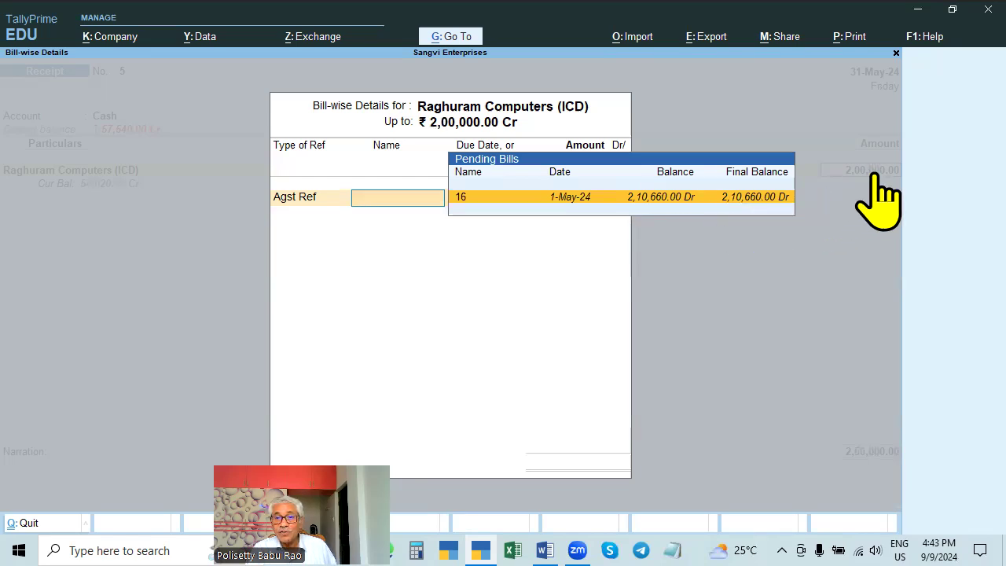
key(BackSpace)
key(BackSpace)
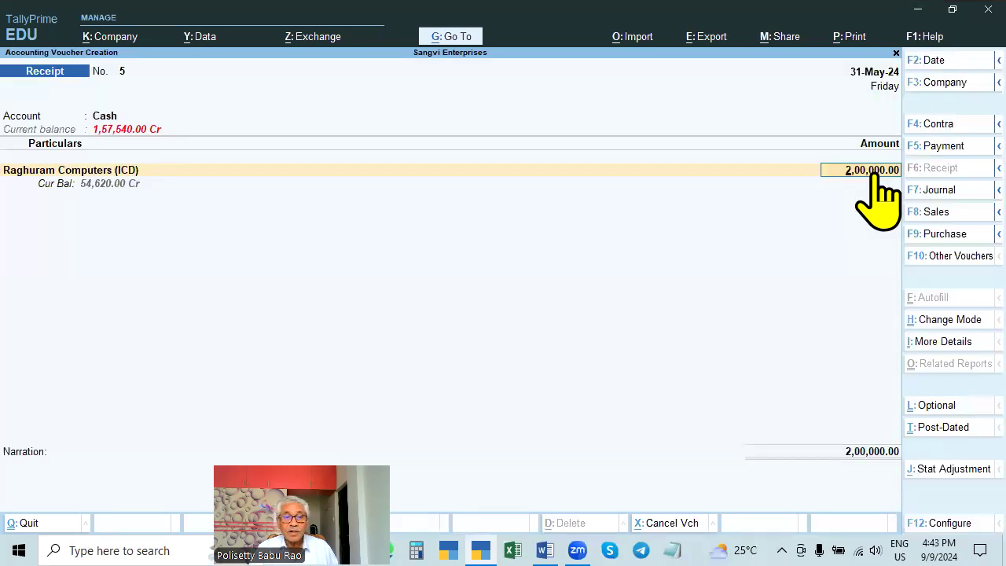
key(Return)
key(Return)
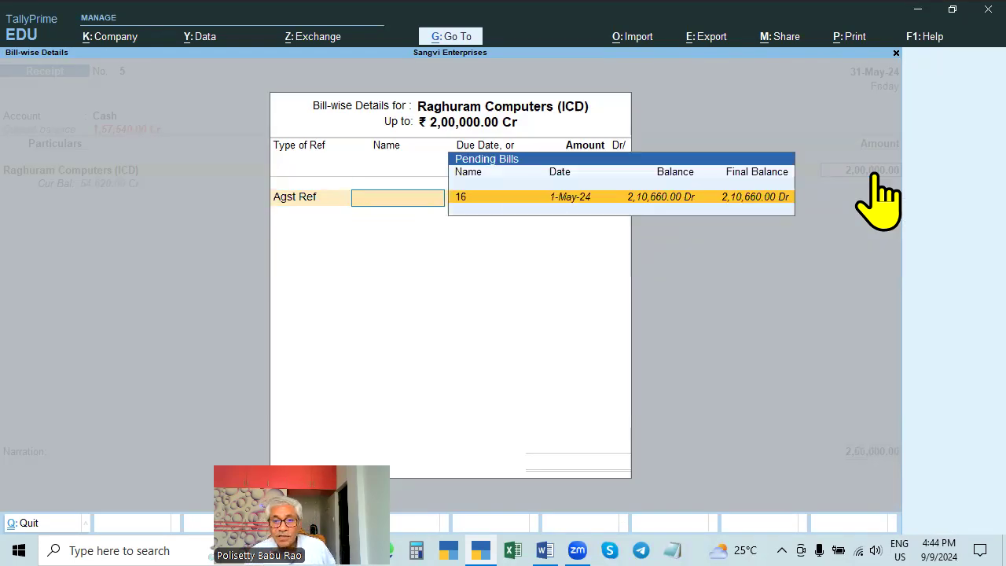
Return from the bill-wise details to the Raghuram Computers (ICD) line and set the receipt amount to 210650
key(BackSpace)
key(BackSpace)
text(210650)
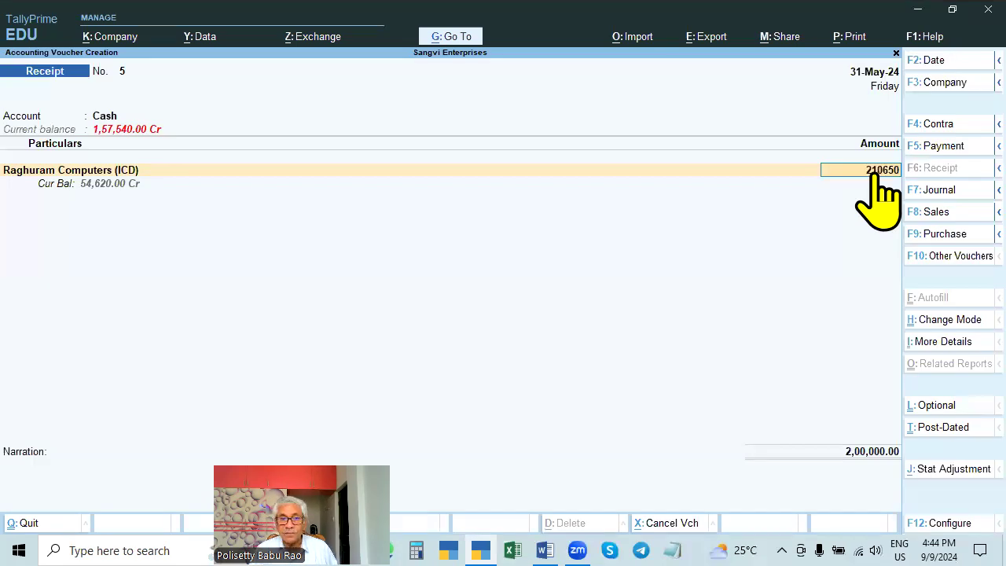
key(Return)
Adjust the 2,10,650 receipt as Agst Ref against bill 16 and save the voucher without a narration
key(Return)
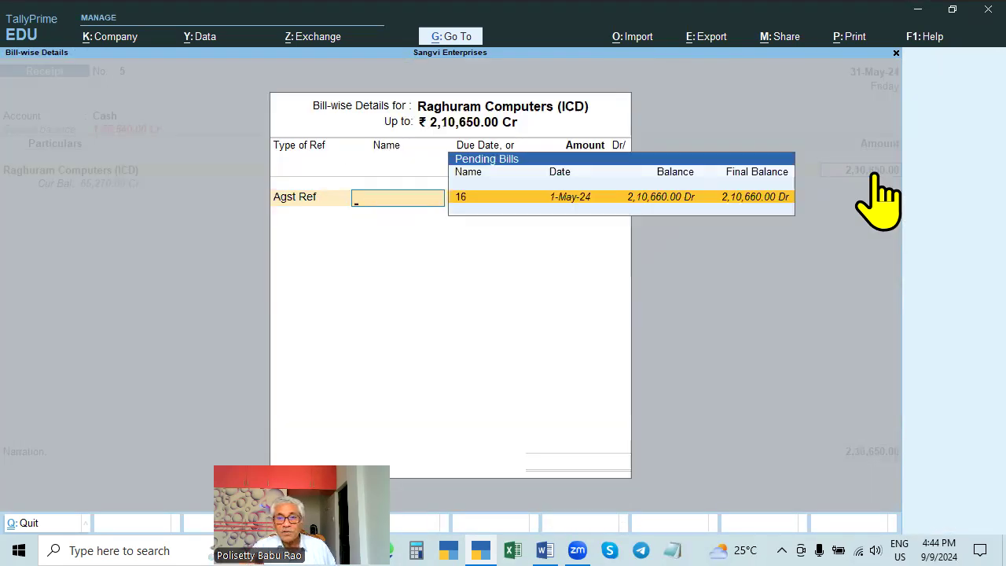
key(Return)
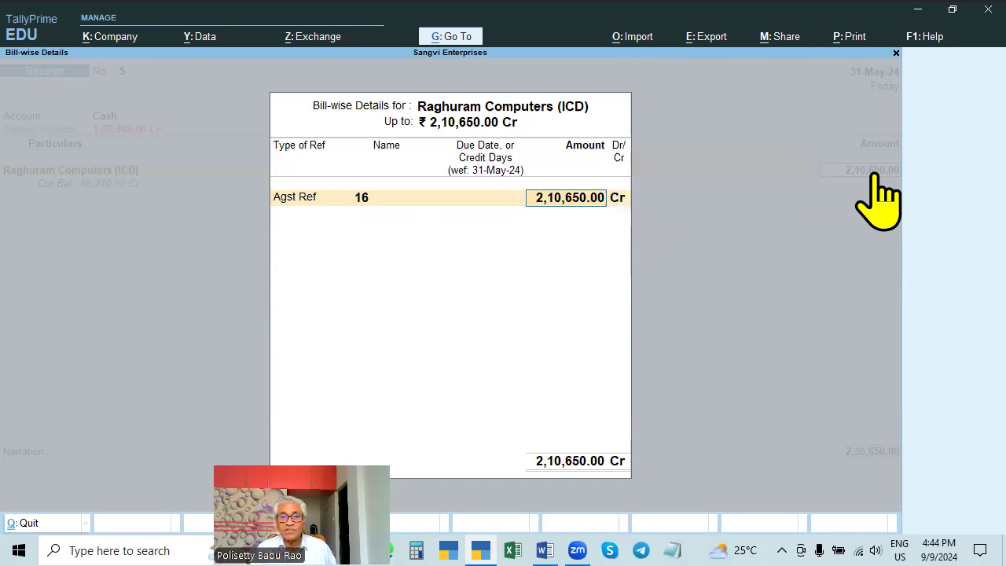
key(Return)
key(Return)
key(Return)
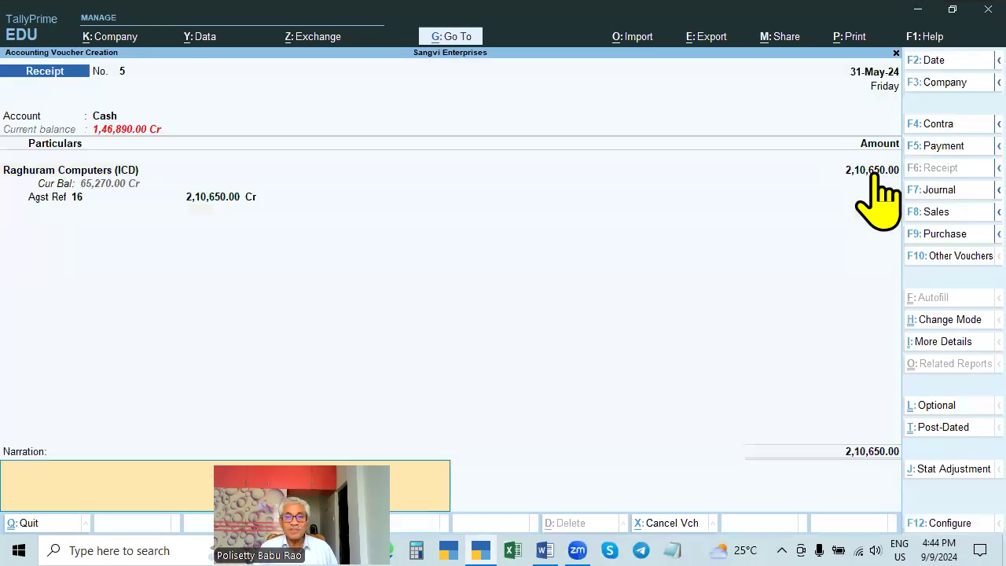
key(Return)
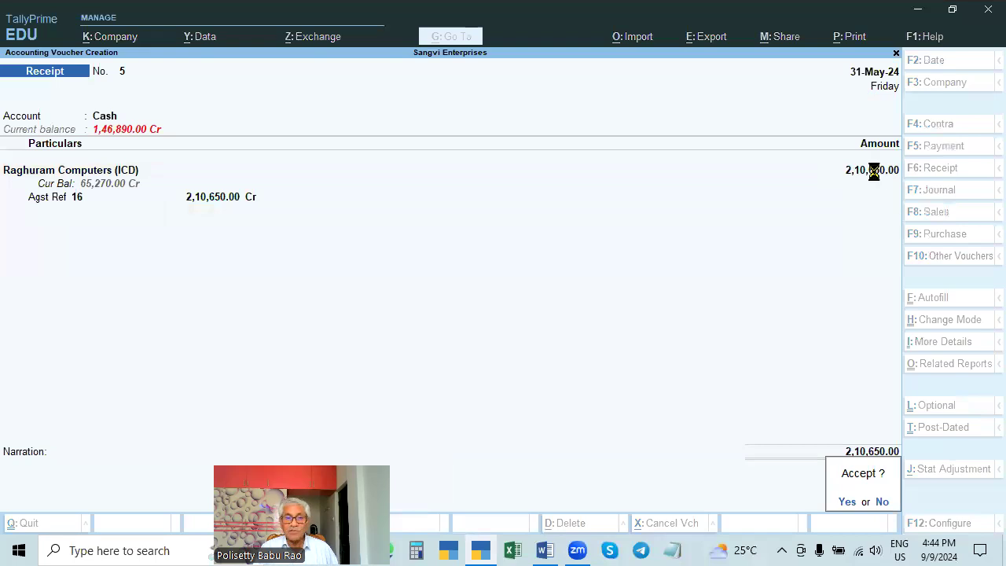
key(Return)
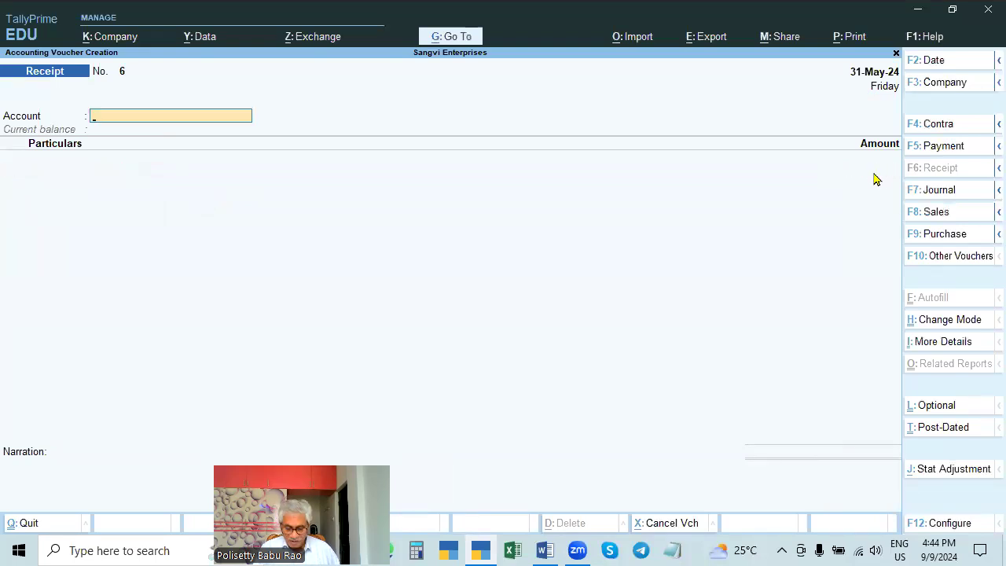
Start the next 31-May-24 receipt with Cash as its account and Raghuram Computers (ICD) as the particulars ledger
text(CASH)
key(Return)
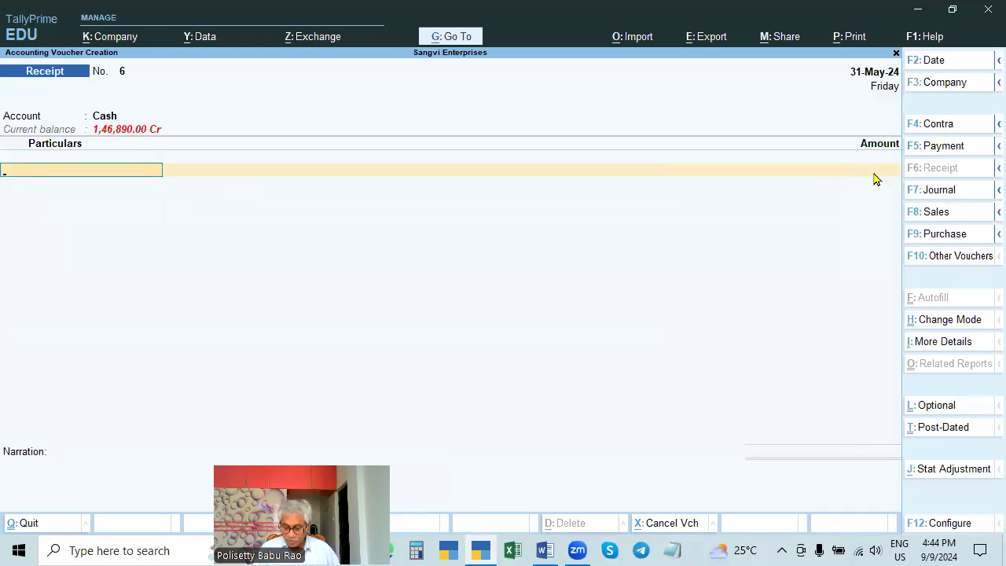
key(Down)
key(Down)
key(Down)
key(Down)
key(Down)
key(Down)
key(Down)
key(Down)
key(Down)
key(Down)
key(Down)
key(Down)
key(Down)
key(Up)
key(Return)
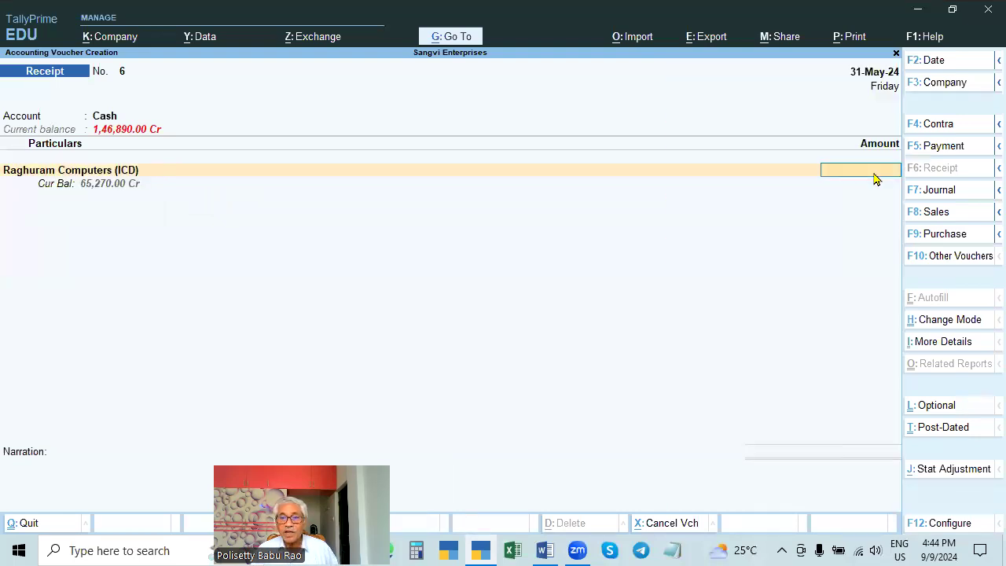
Enter 50000 as the receipt amount to check the party's pending bills under Agst Ref, and discard the unsaved voucher
text(500000.00)
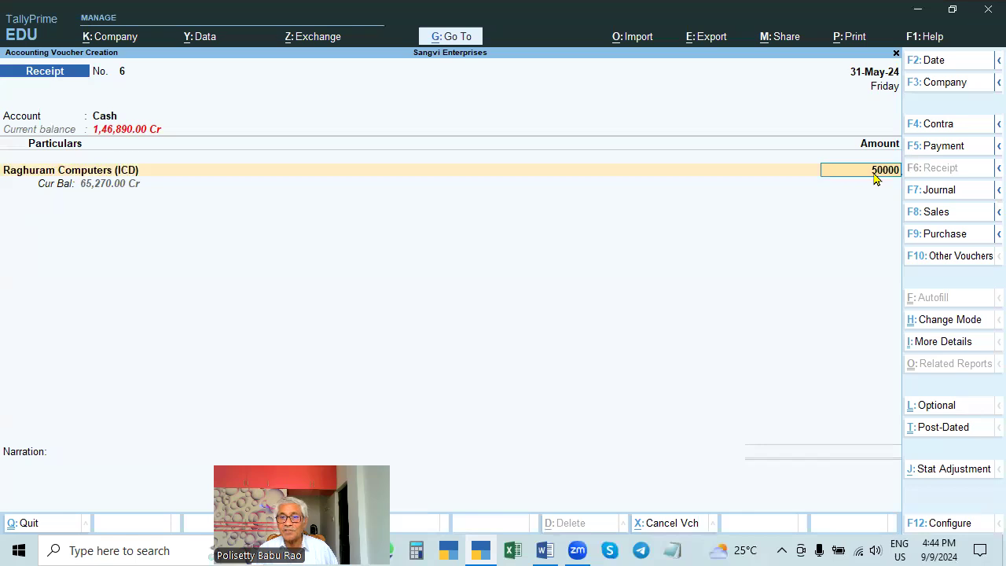
key(Return)
key(Return)
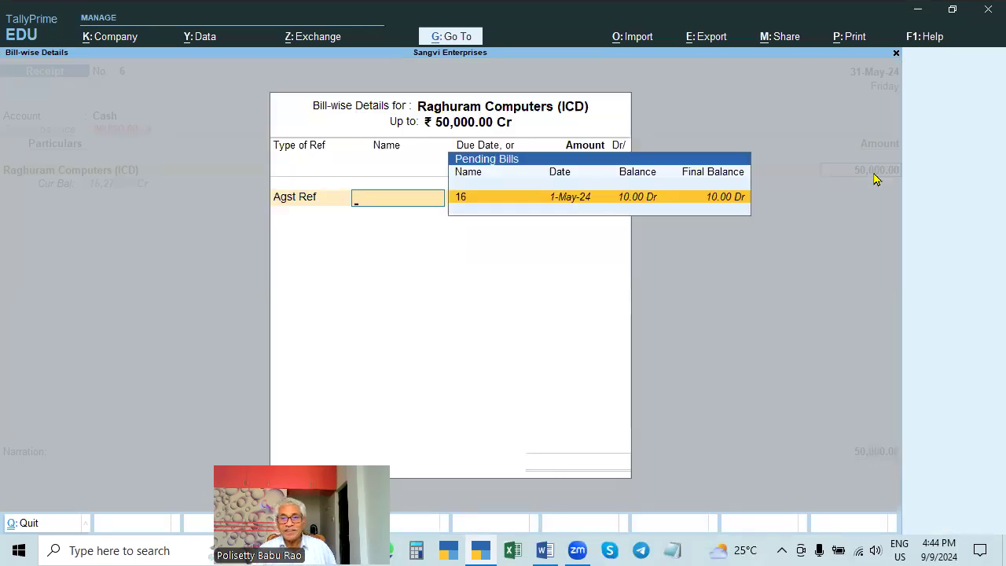
key(Escape)
key(y)
key(BackSpace)
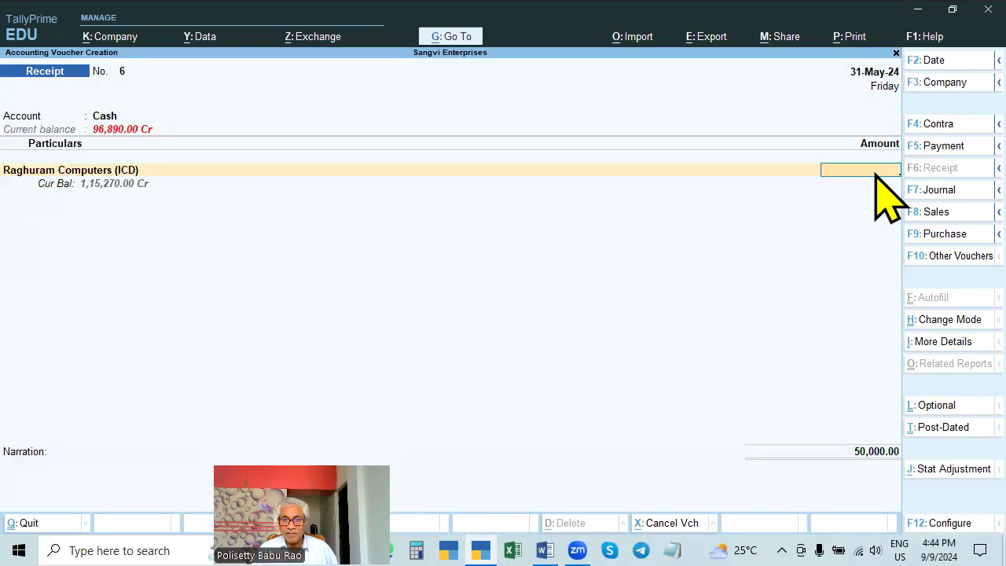
key(Escape)
key(y)
key(Return)
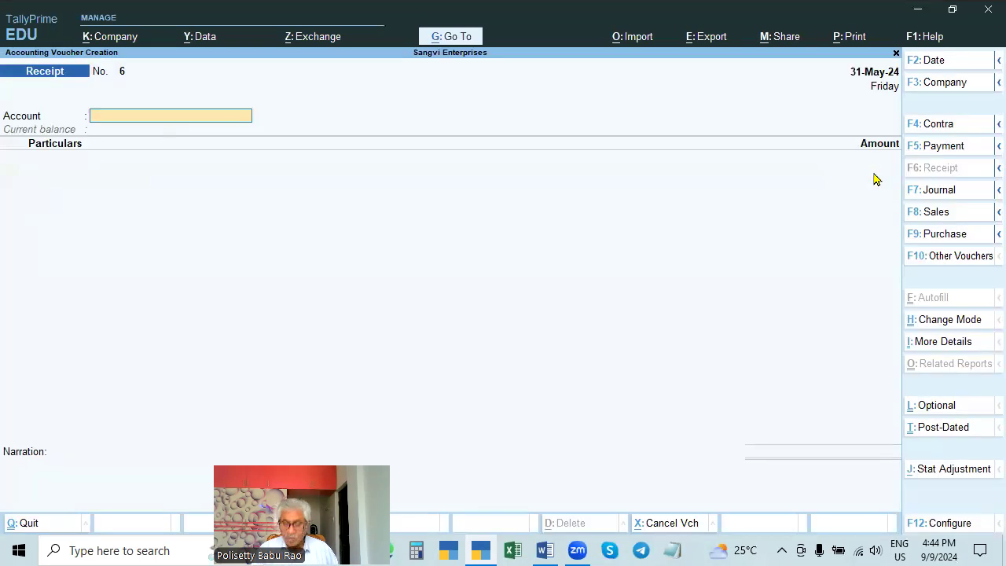
Reopen the previous 31-May-24 receipt voucher and set the Raghuram Computers (ICD) amount to 2,10,660
key(Page_Up)
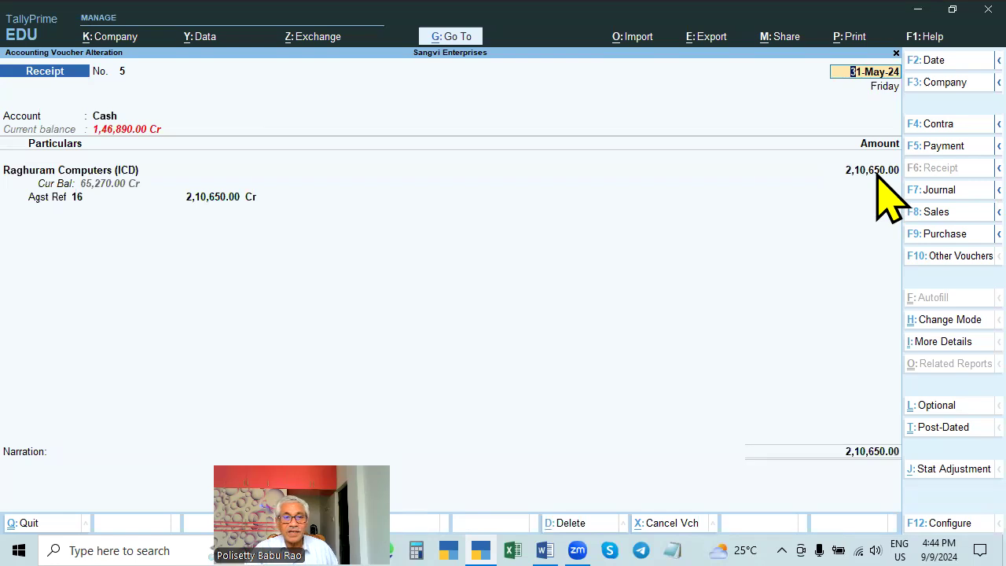
key(Return)
key(Return)
key(Return)
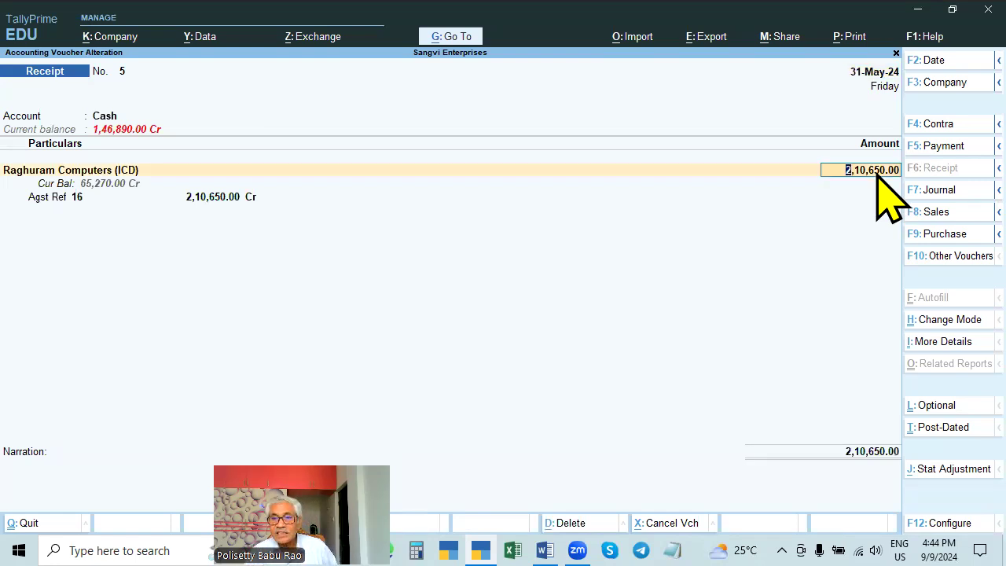
key(Return)
key(Return)
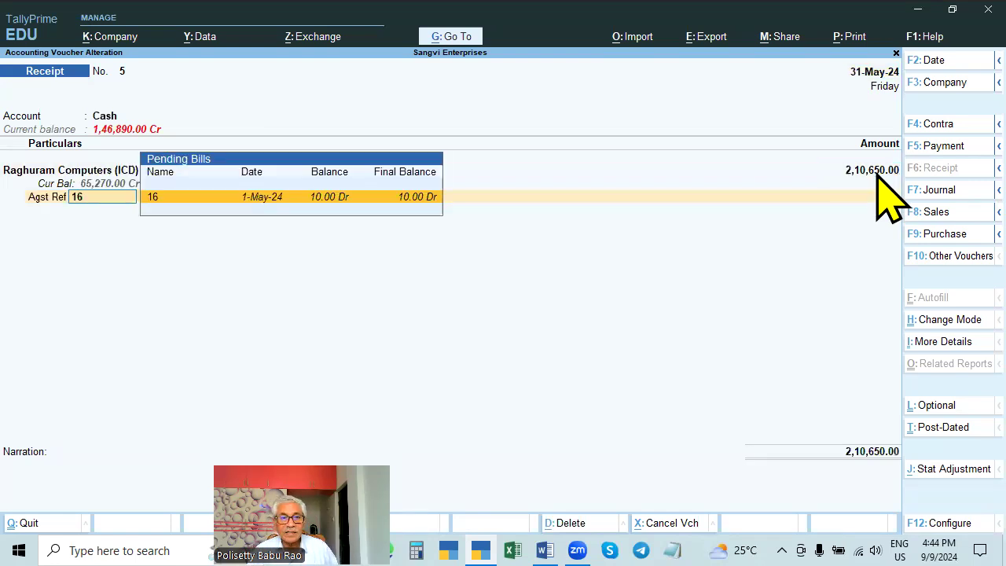
key(Return)
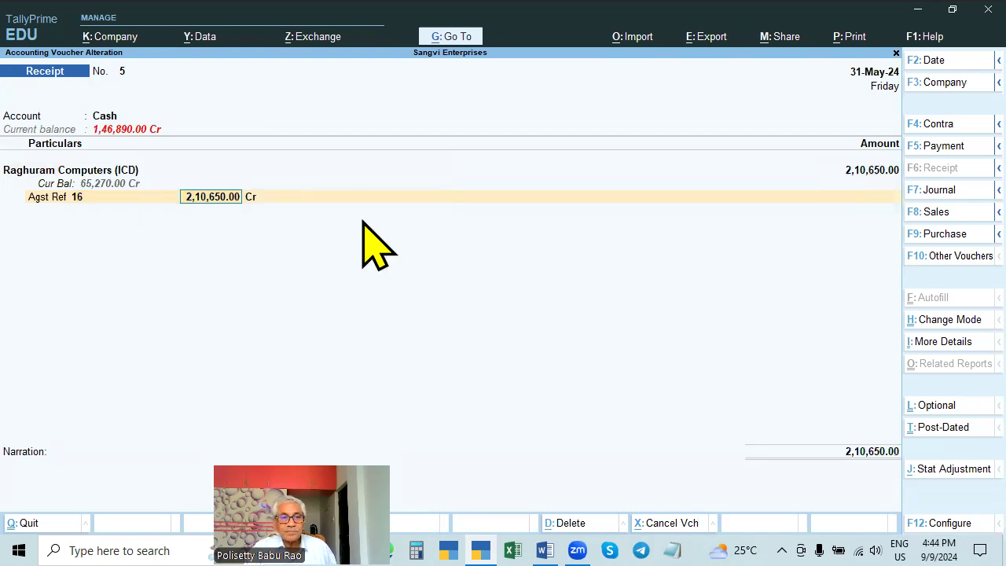
click(101, 169)
key(Return)
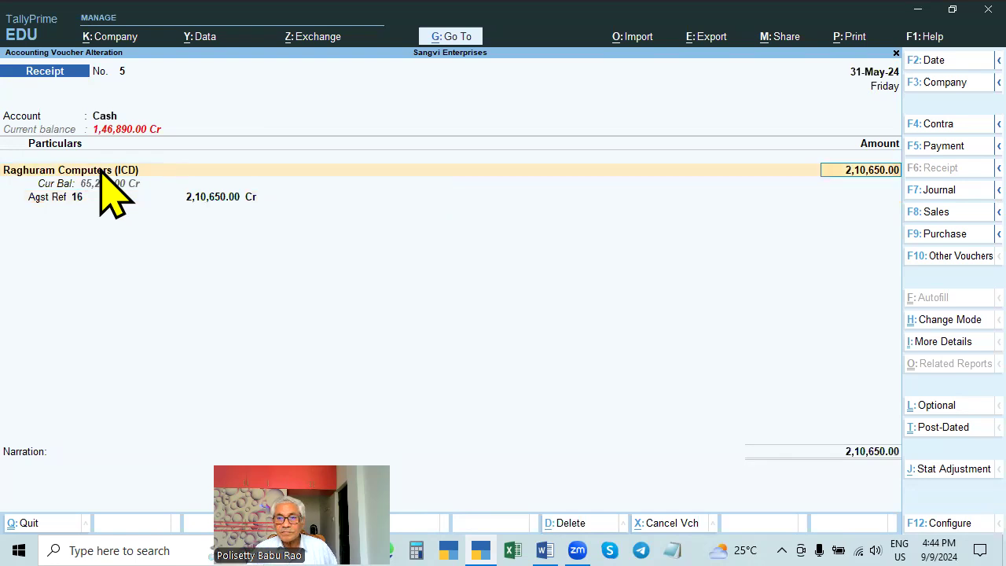
text(2,10,660)
key(Return)
Set the Agst Ref allocation against bill 16 to 210660 and save the receipt without a narration
key(Return)
key(Return)
key(Return)
key(BackSpace)
key(BackSpace)
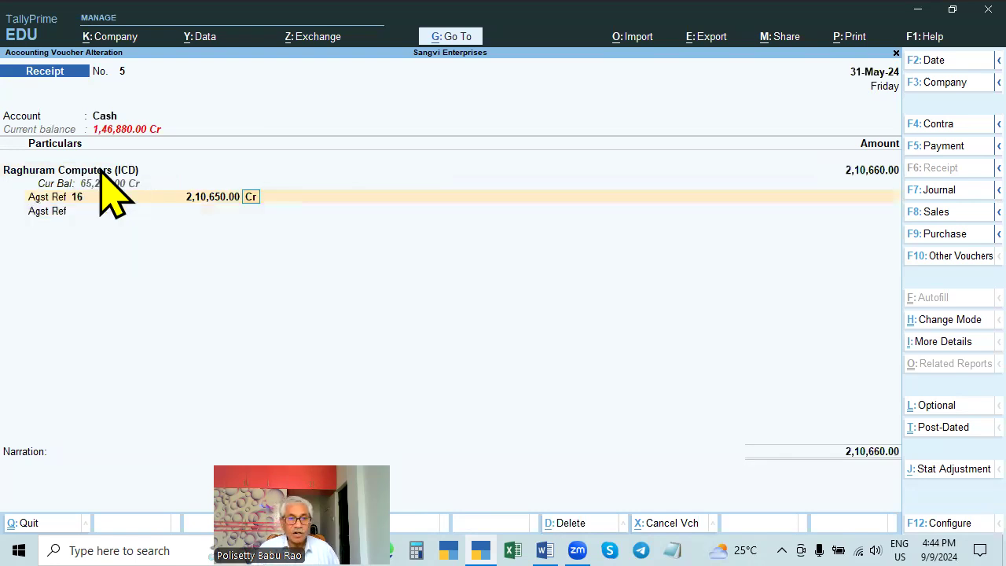
key(BackSpace)
text(210660)
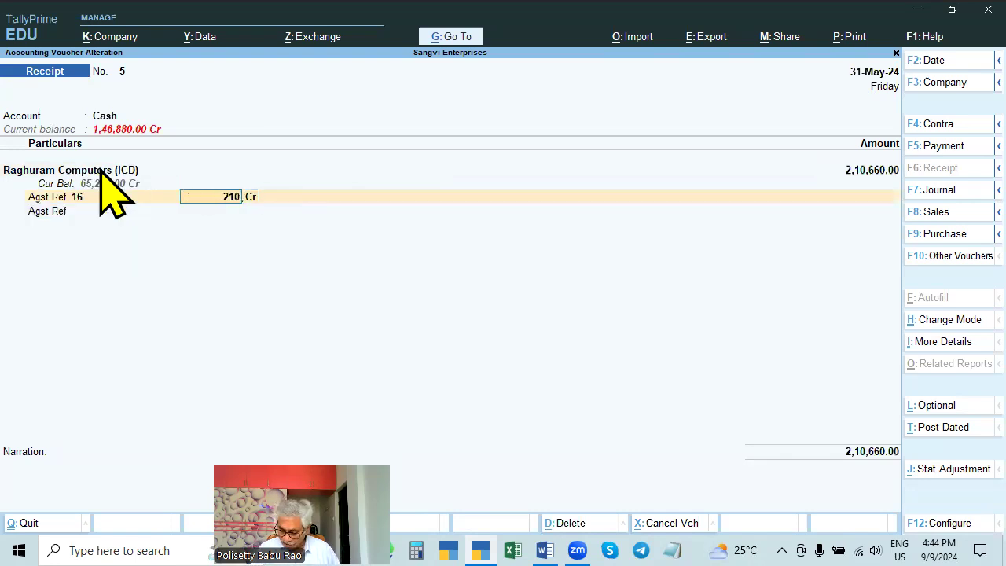
key(Return)
key(Return)
key(Return)
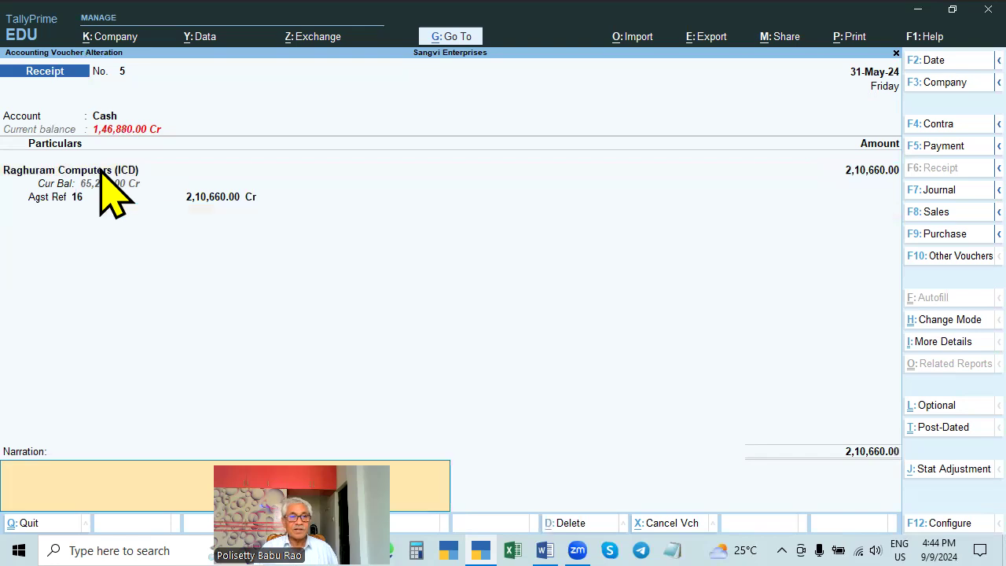
key(Return)
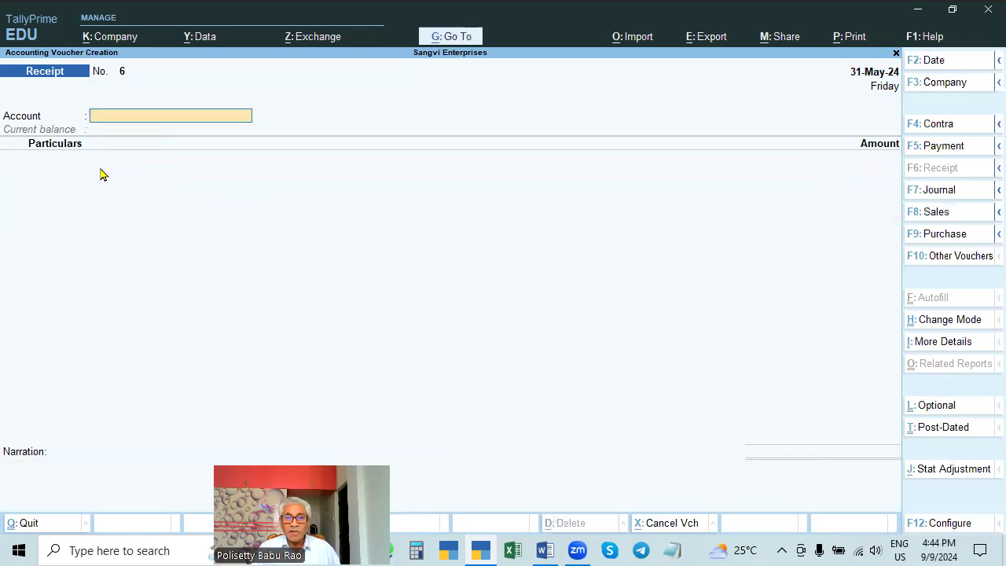
Check the bill-wise adjustment for a 50000 cash receipt from Raghuram Computers (ICD), and discard the unsaved voucher
text(CASH)
key(Return)
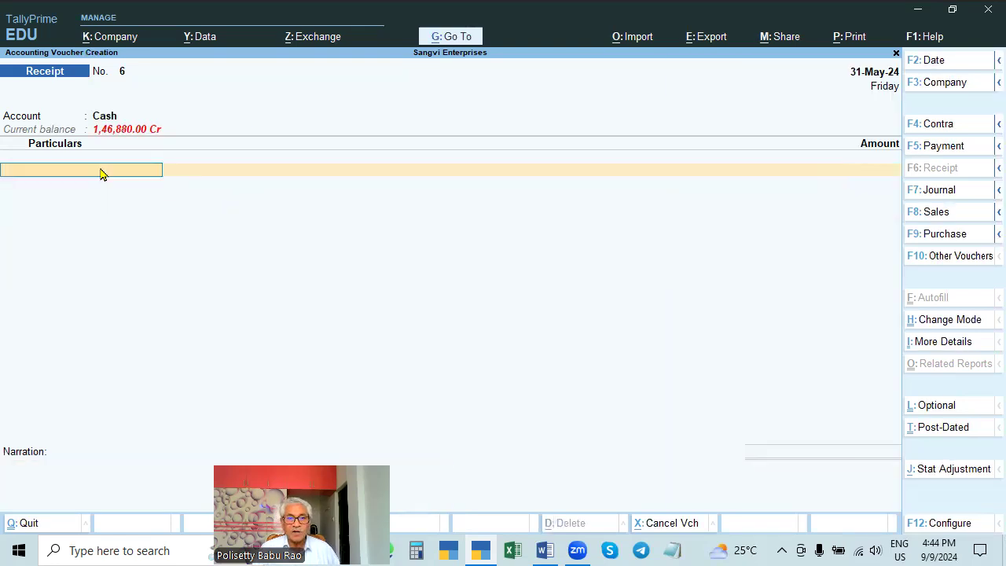
text(RAGH)
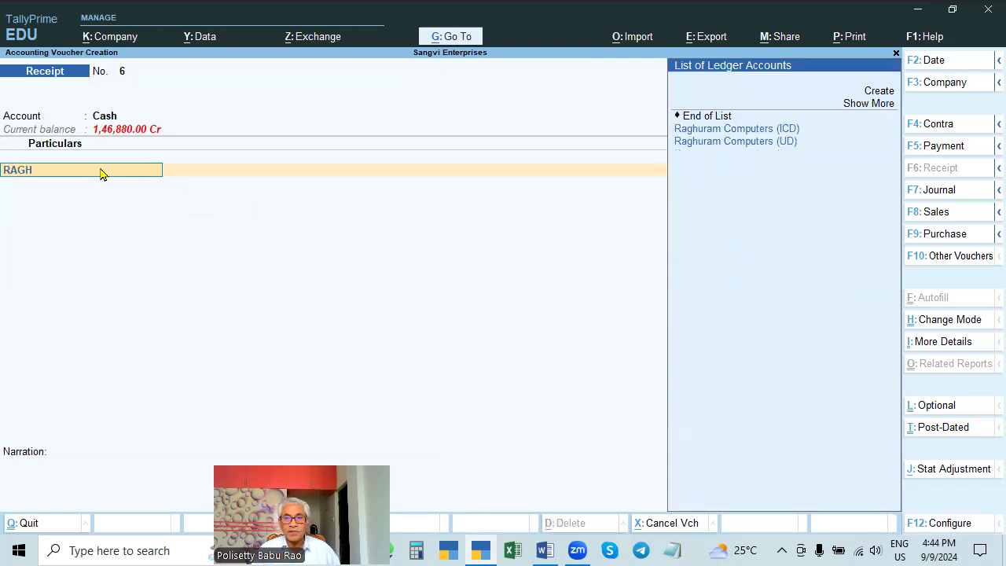
key(Return)
text(50000)
key(Return)
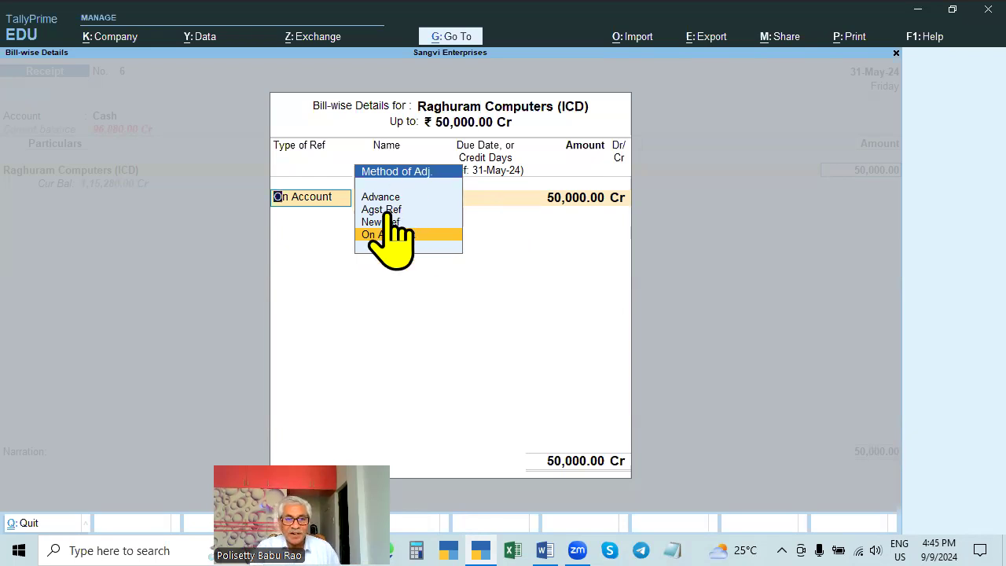
key(Escape)
key(Escape)
key(y)
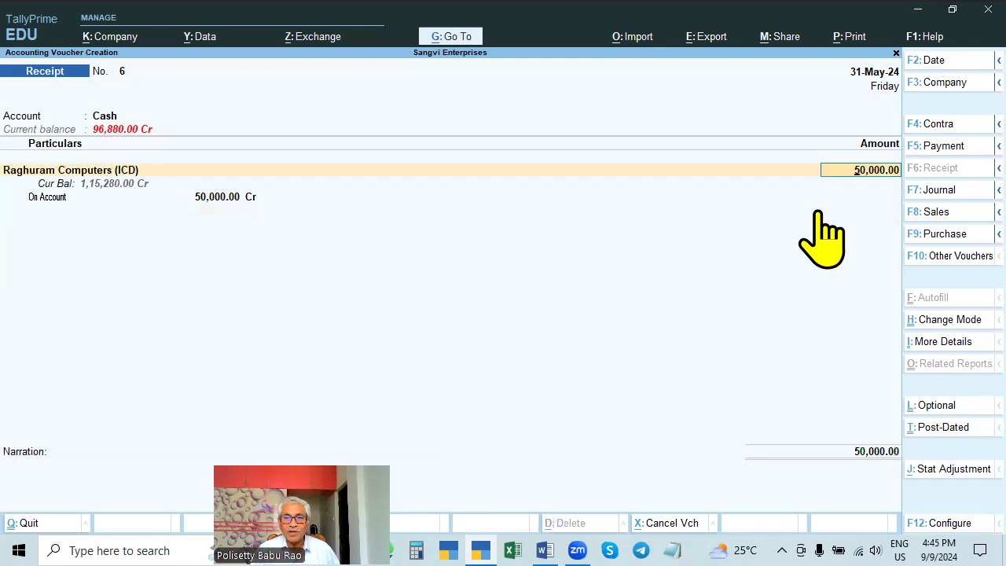
key(Return)
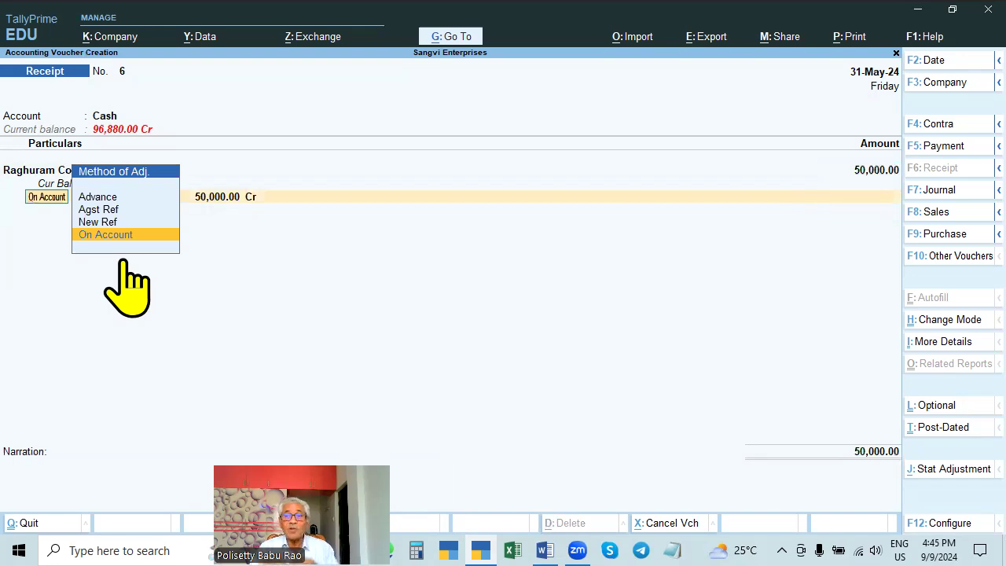
key(Escape)
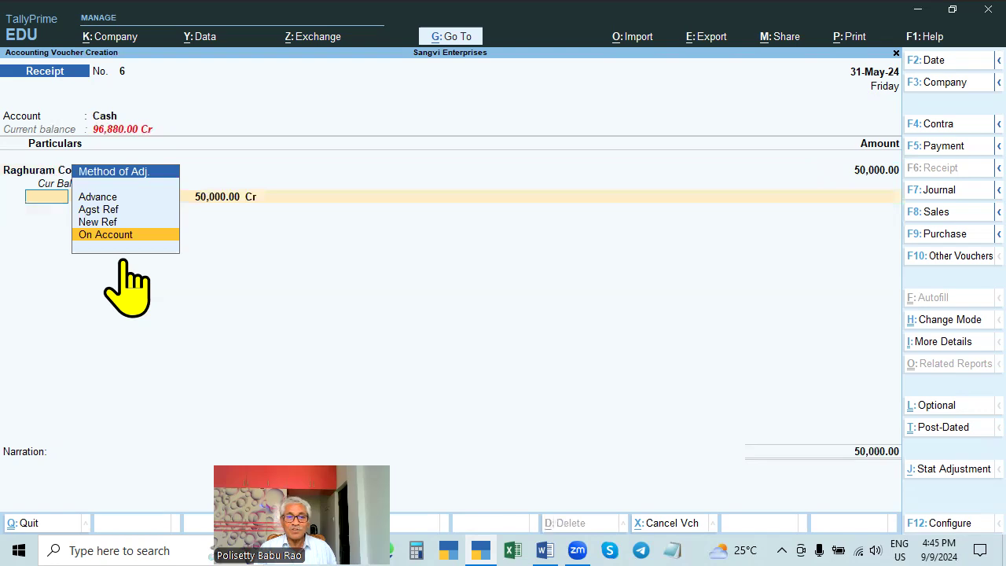
key(Escape)
key(Return)
Open the Day Book for 1-Apr-24 to 1-Jun-24 and look through the listed vouchers
key(Down)
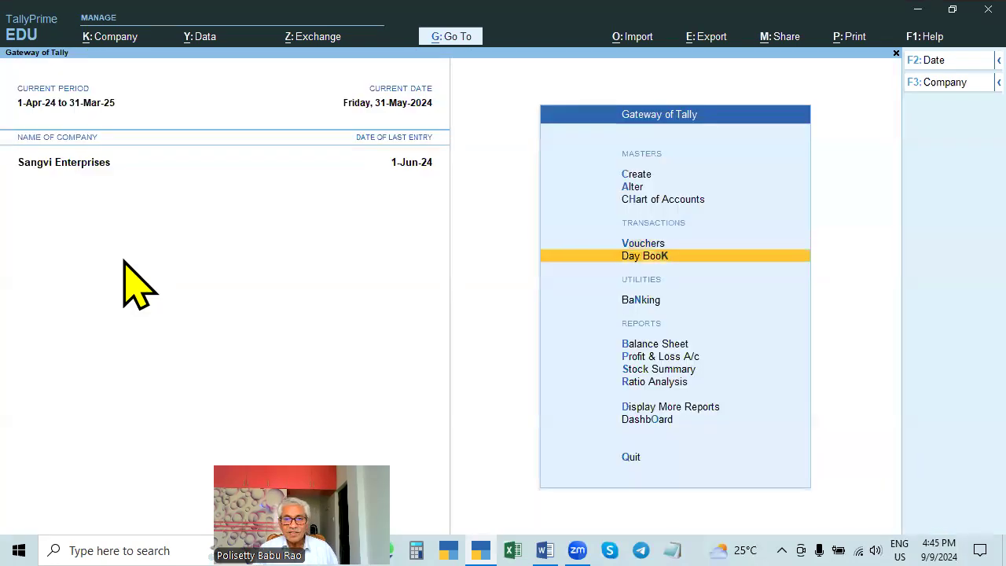
key(Return)
key(F2)
key(BackSpace)
key(Return)
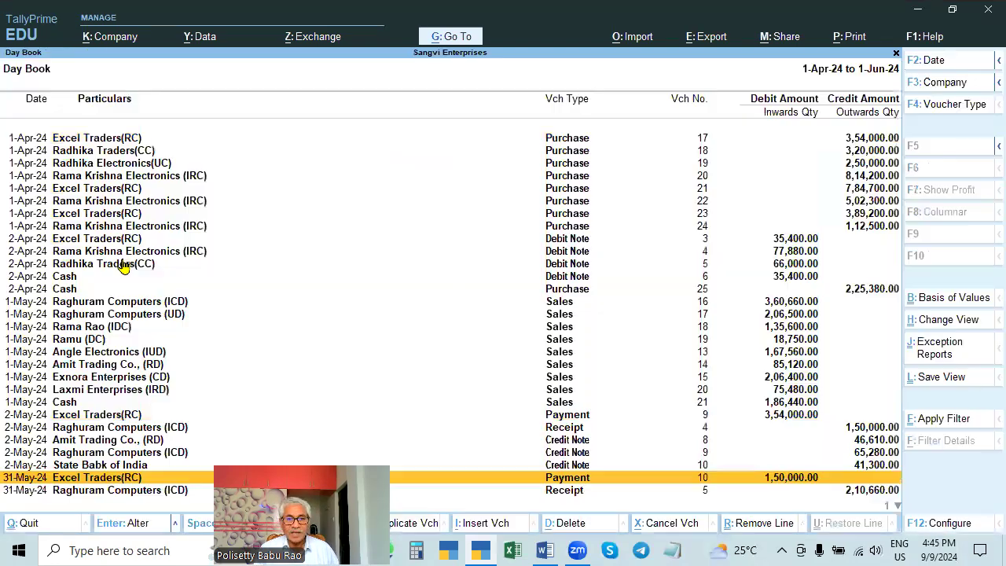
key(Down)
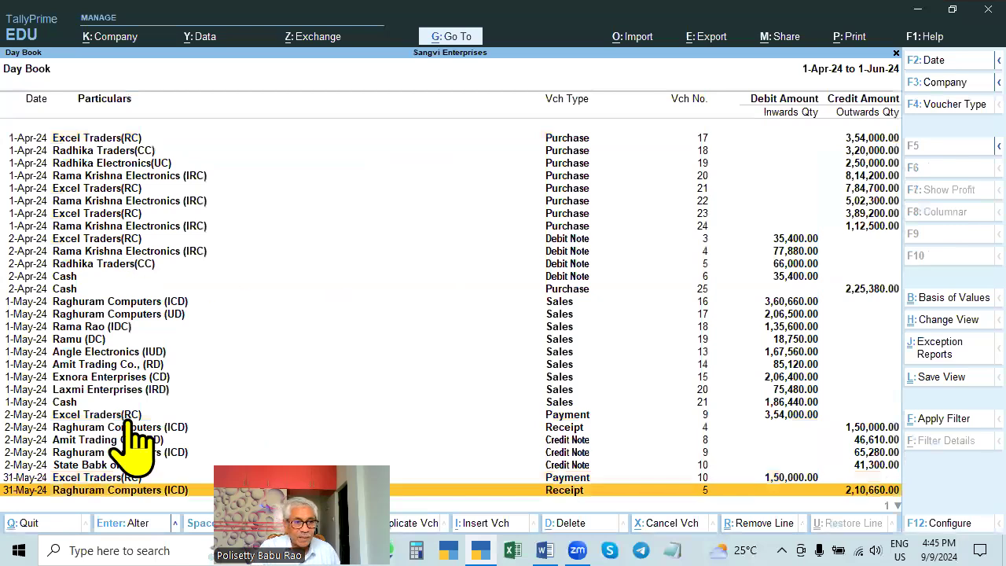
key(Down)
click(93, 399)
key(Down)
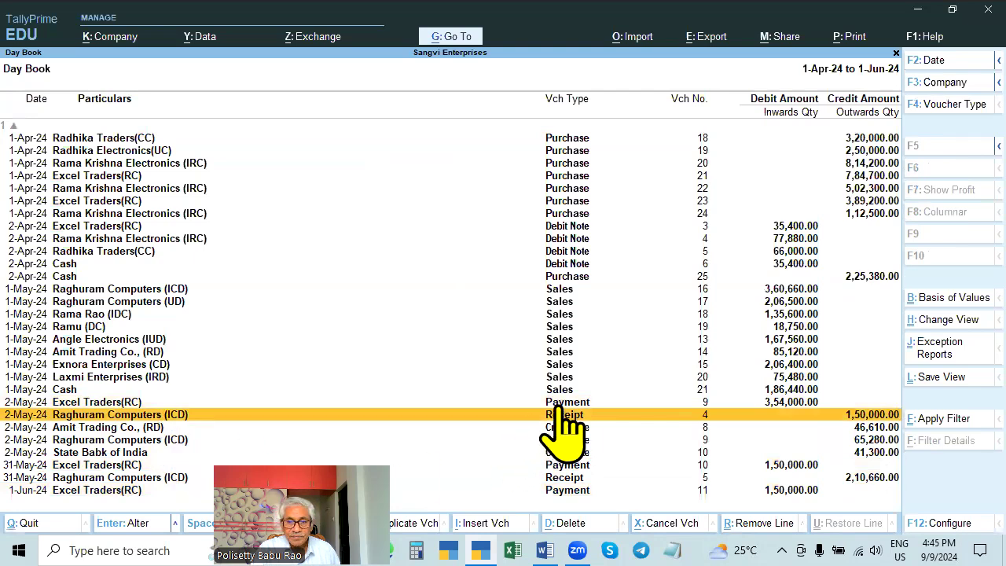
Open the Exnora Enterprises (CD) sales voucher, check its total's bill-wise details, and leave it
click(114, 379)
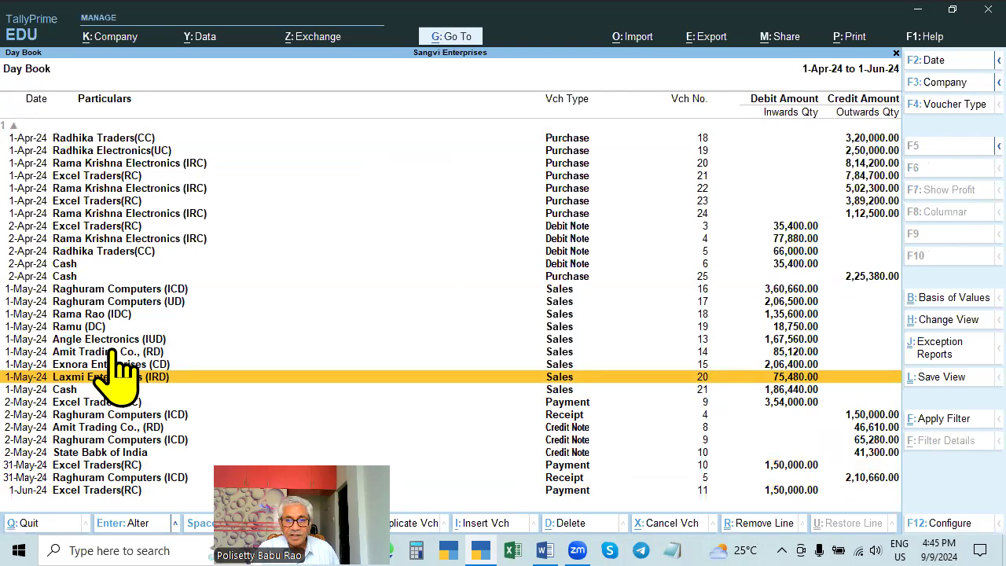
click(118, 366)
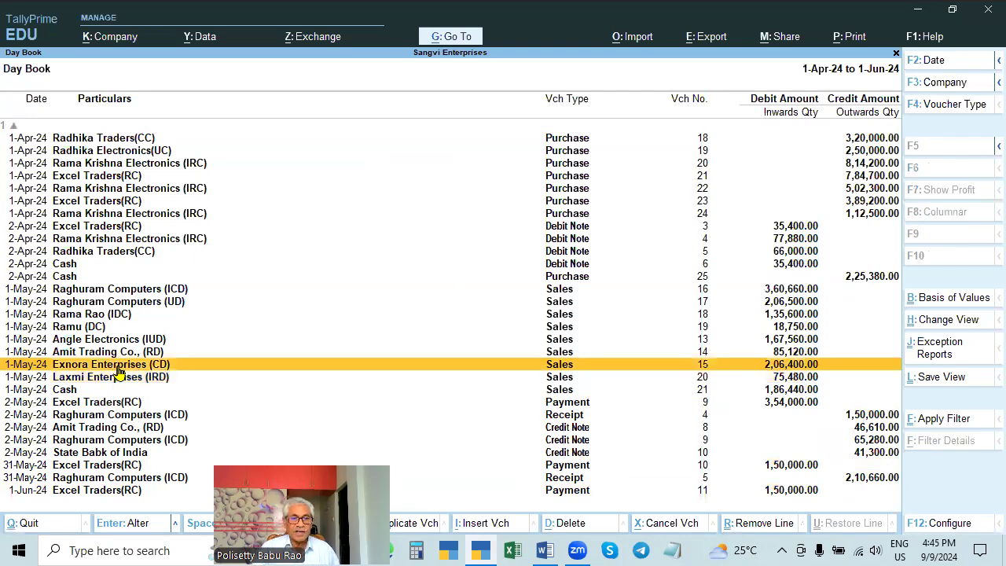
click(118, 366)
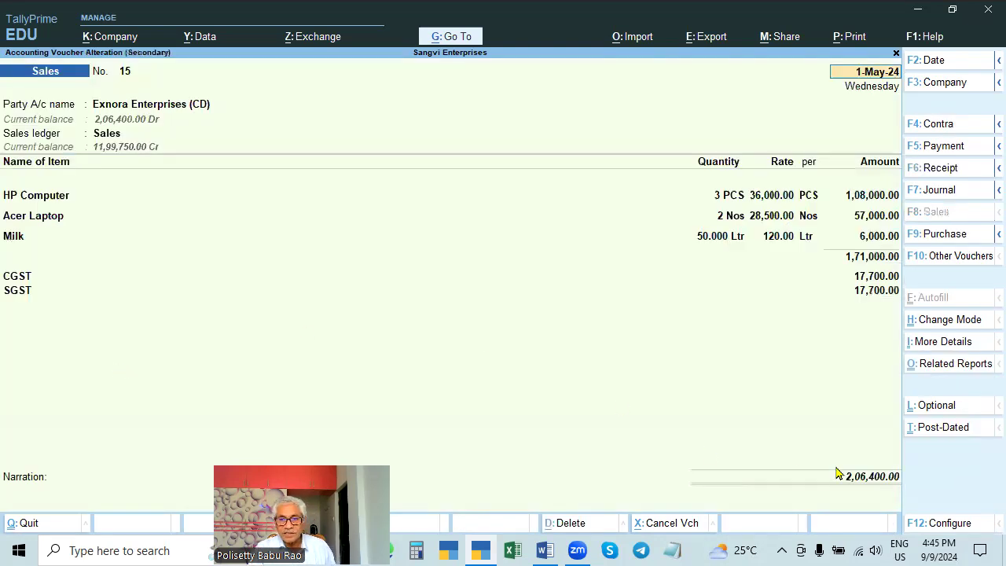
click(873, 481)
key(Return)
key(Return)
key(Return)
key(Return)
key(Return)
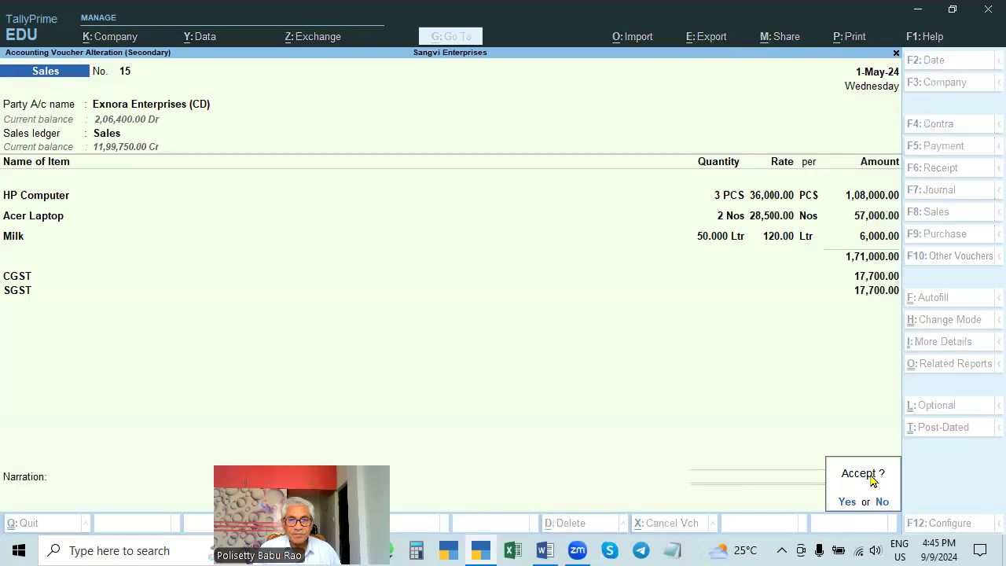
key(Return)
key(Return)
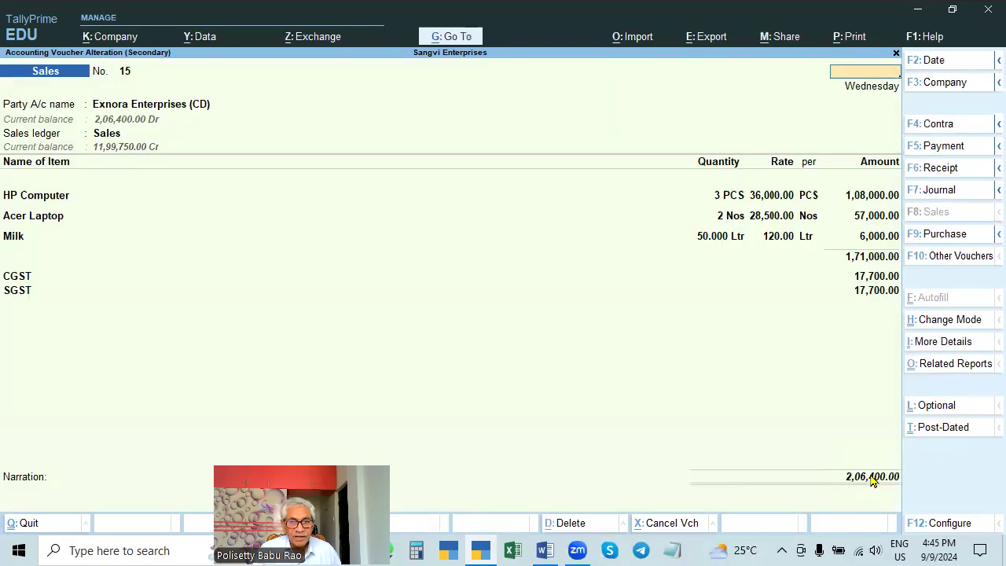
key(Escape)
Open the Laxmi Enterprises (IRD) sales voucher, check its total's bill-wise details, and leave it
key(Down)
key(Return)
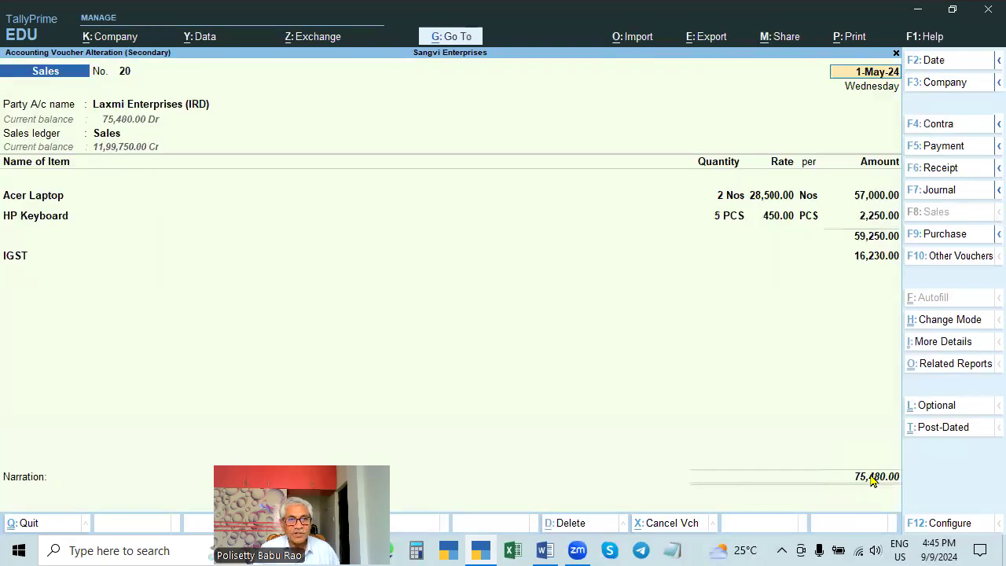
click(873, 477)
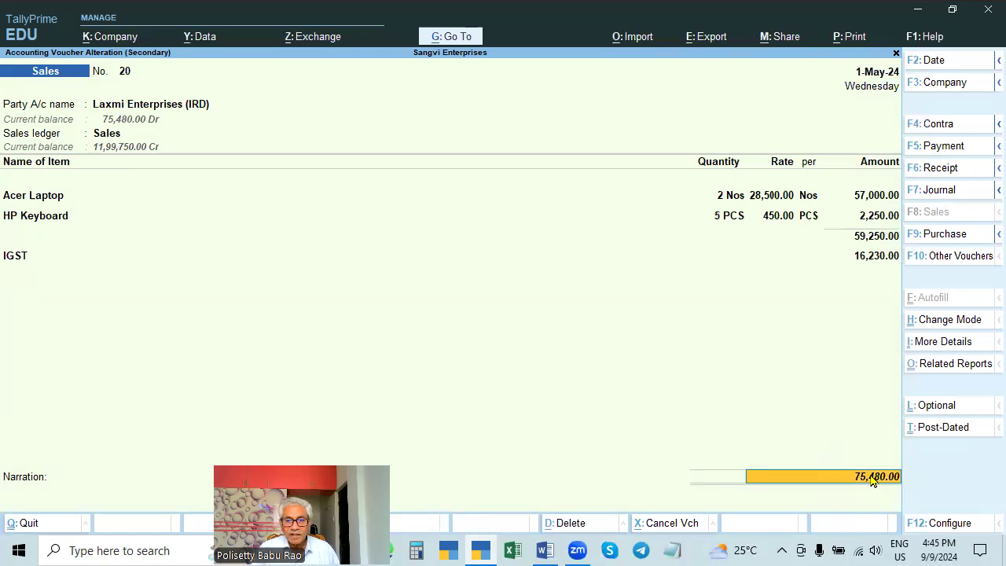
key(Return)
key(Return)
key(Return)
key(Return)
key(Return)
key(Return)
key(Return)
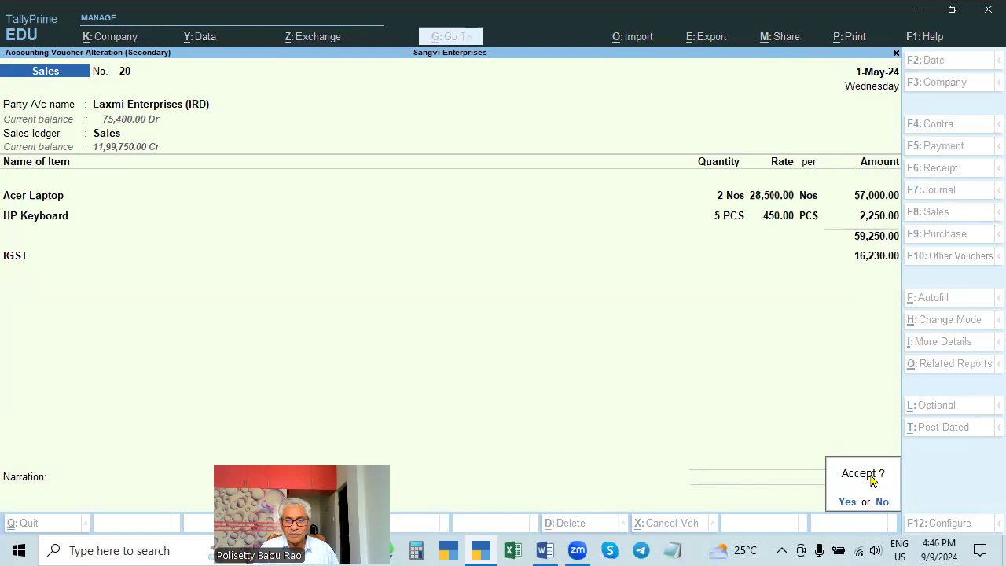
key(Return)
key(Escape)
Return to voucher creation from the Day Book and set the voucher date to 31-5
key(Escape)
key(Escape)
key(Down)
key(Down)
key(Down)
key(Return)
key(F2)
text(31-5)
key(Return)
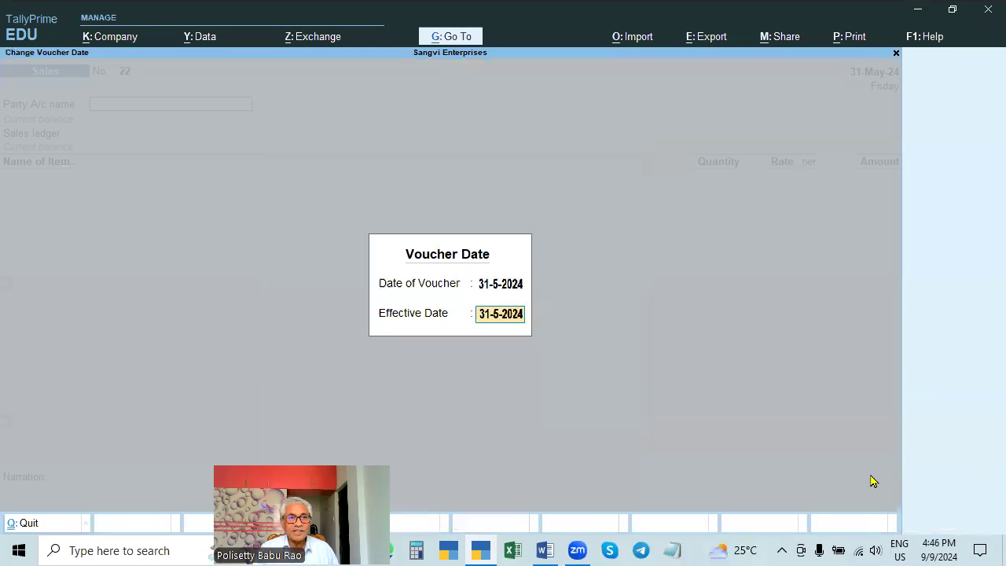
key(Return)
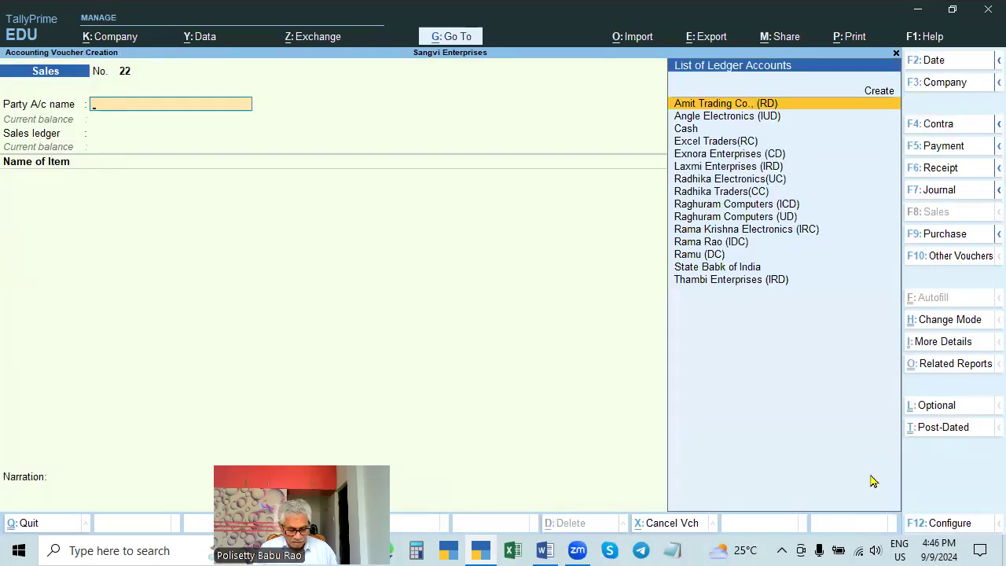
Start a receipt voucher with Cash as its account
key(F6)
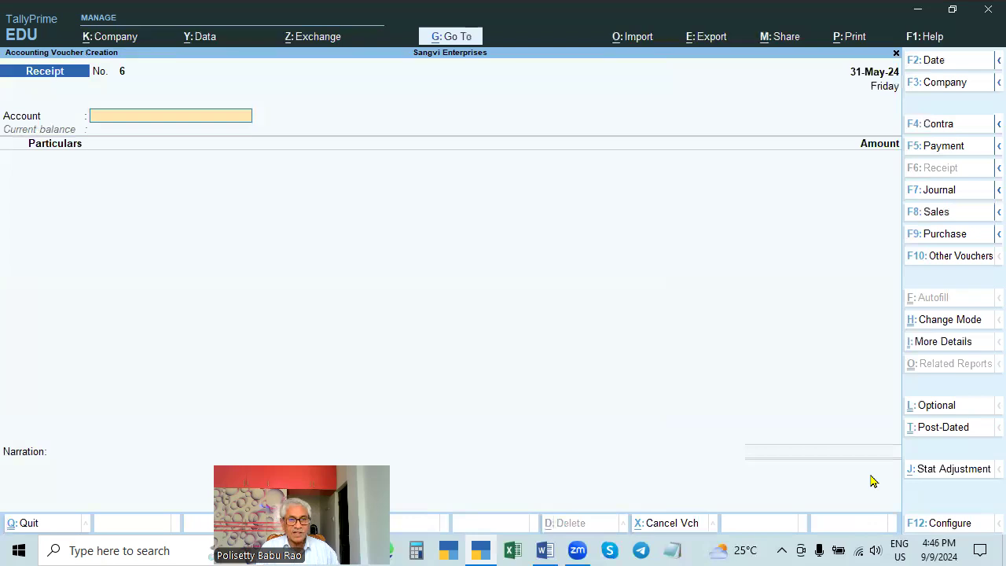
text(cash)
key(Return)
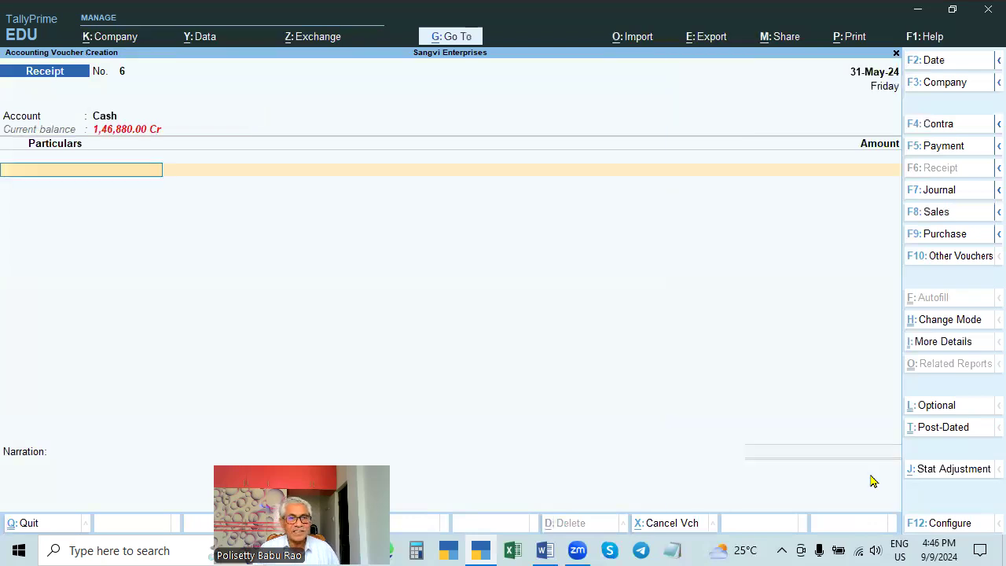
Select Exnora Enterprises (CD) as the party ledger credited in the cash receipt voucher
key(Down)
key(Down)
key(Down)
key(Down)
key(Down)
key(Down)
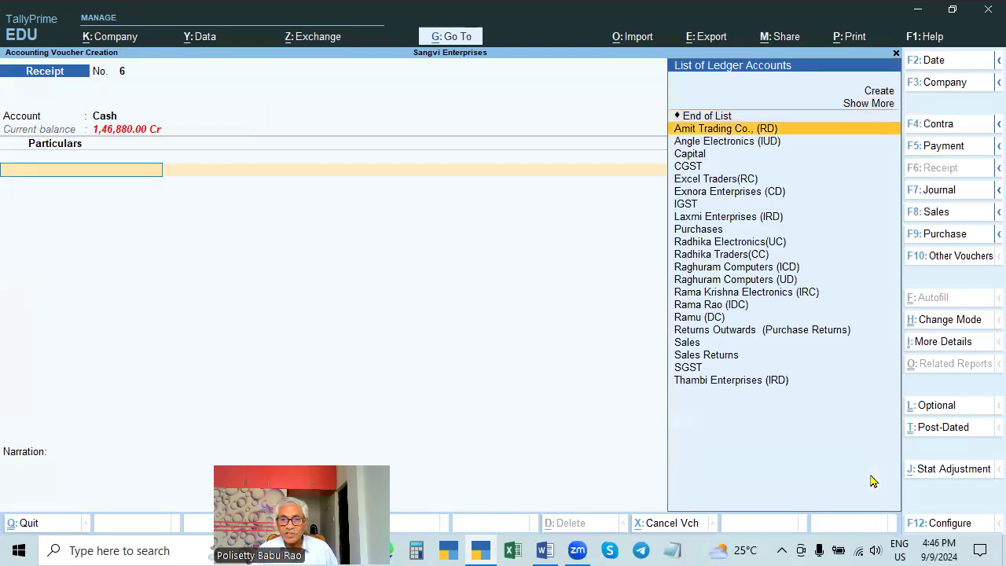
key(Down)
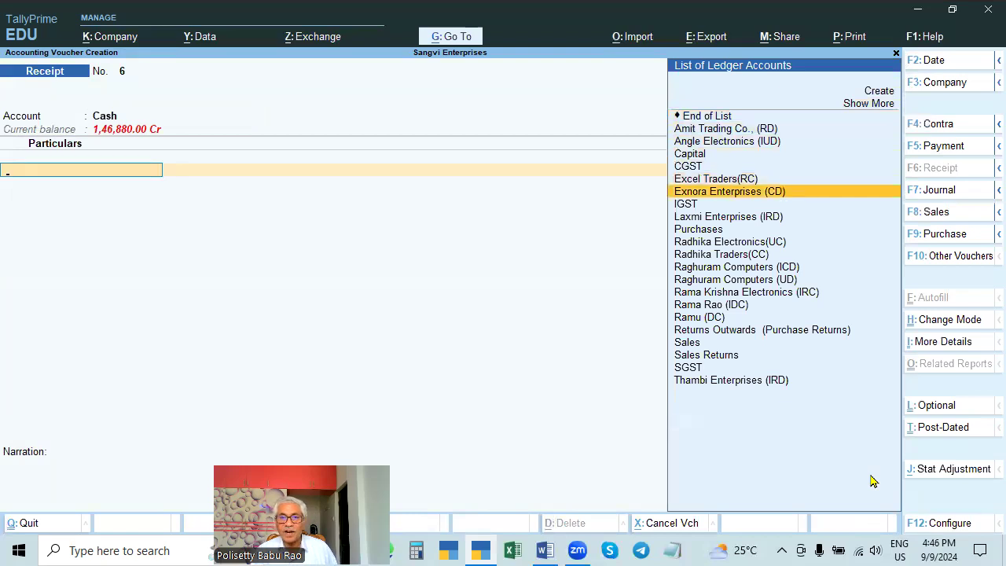
key(Return)
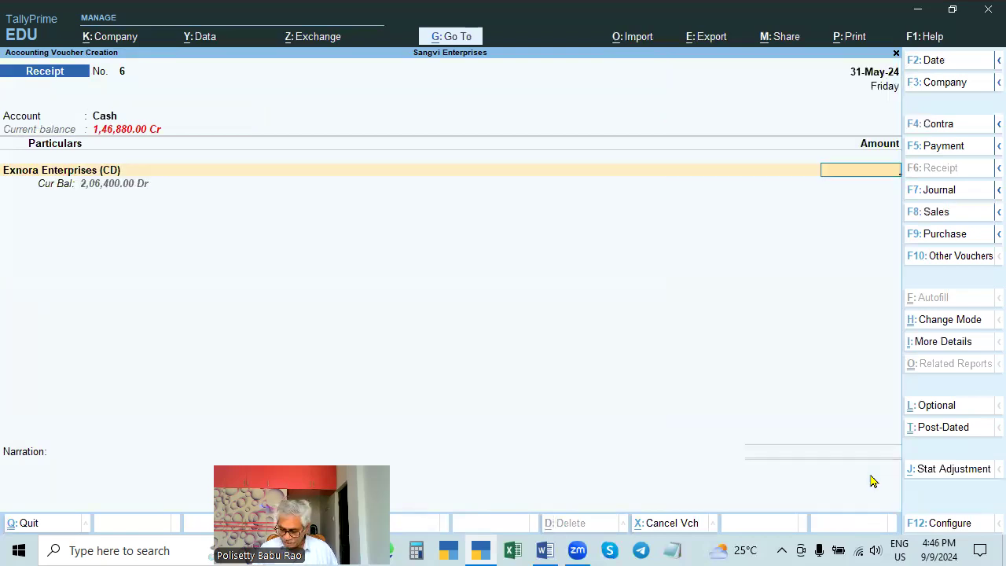
text(50000)
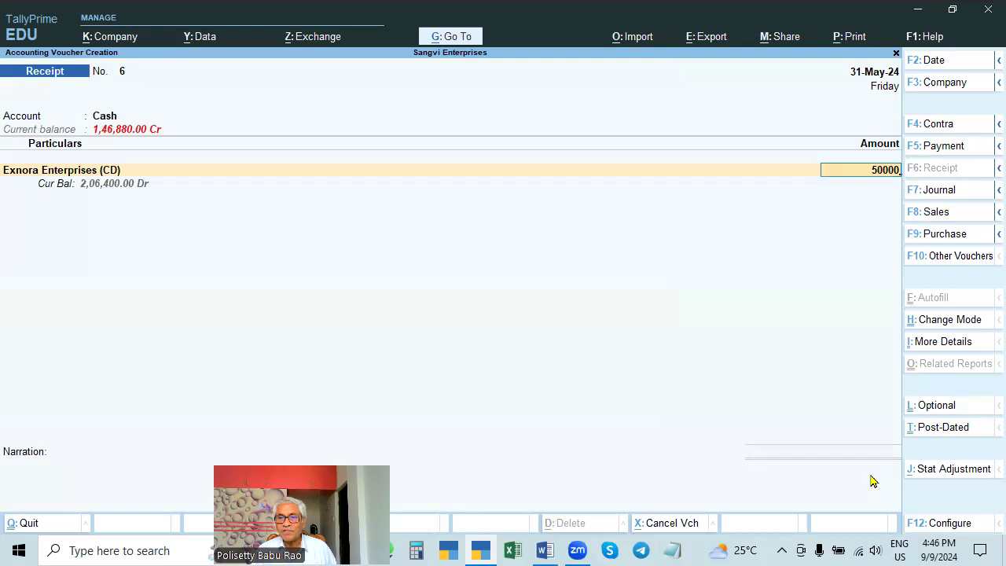
key(Return)
key(Return)
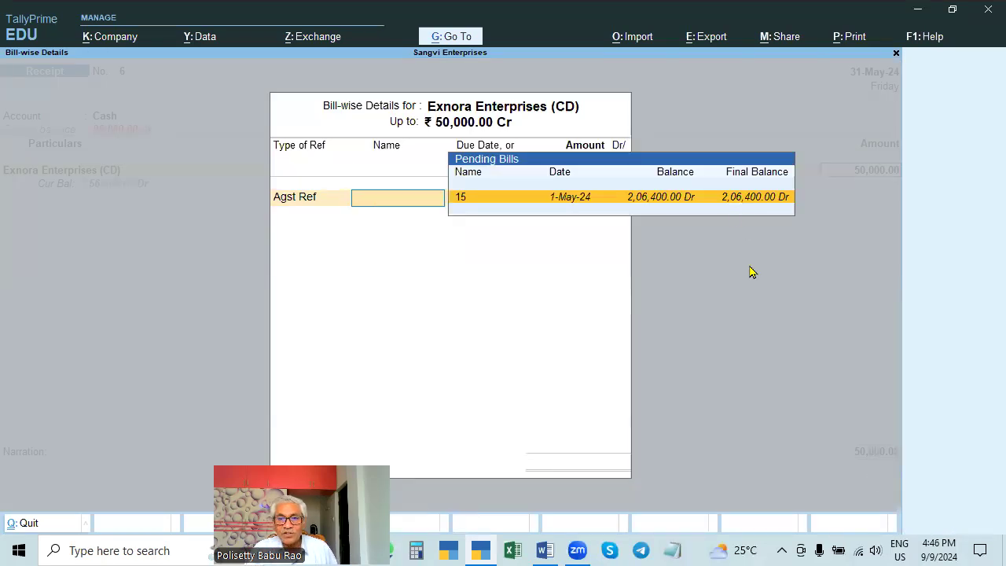
key(Escape)
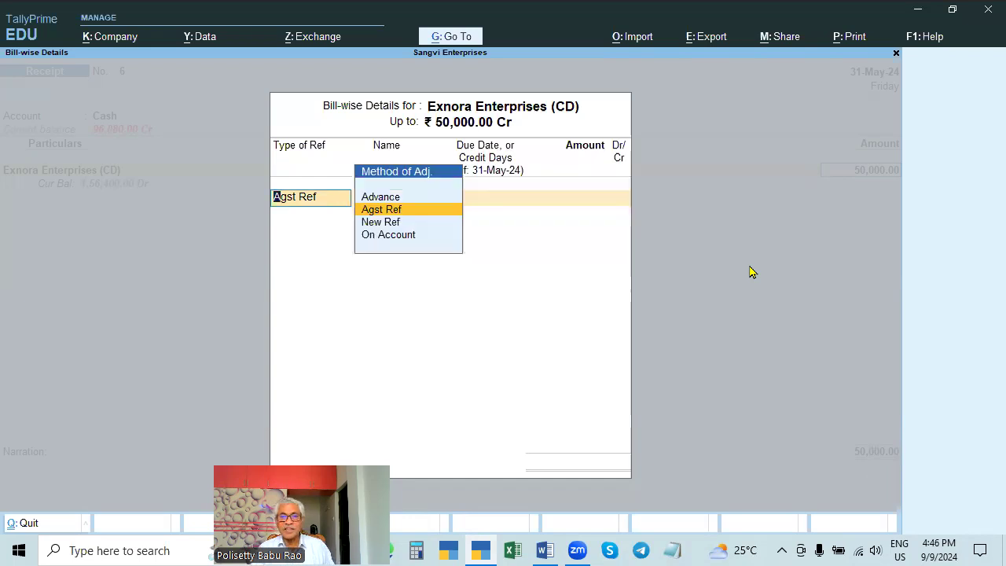
key(Escape)
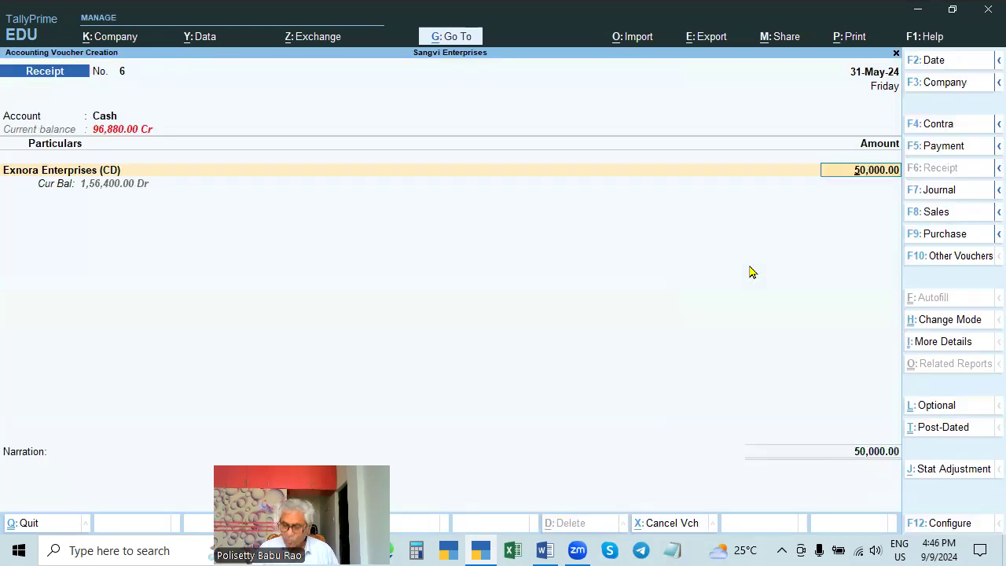
Set the receipt amount to 1,50,000, allocate it as Agst Ref to pending bill 15, and accept the voucher without narration
text(150000)
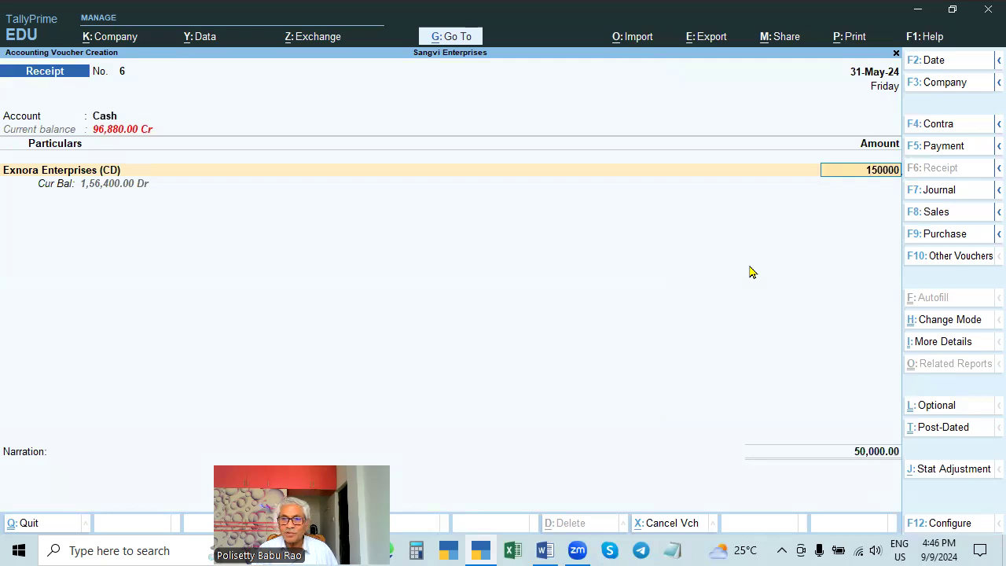
key(Return)
key(Return)
key(Return)
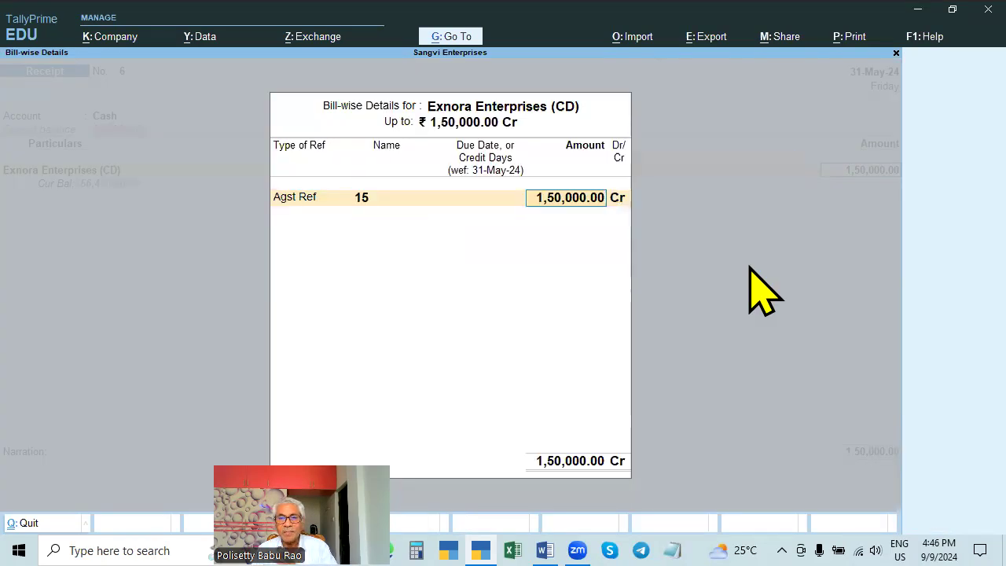
key(Return)
key(Return)
key(Return)
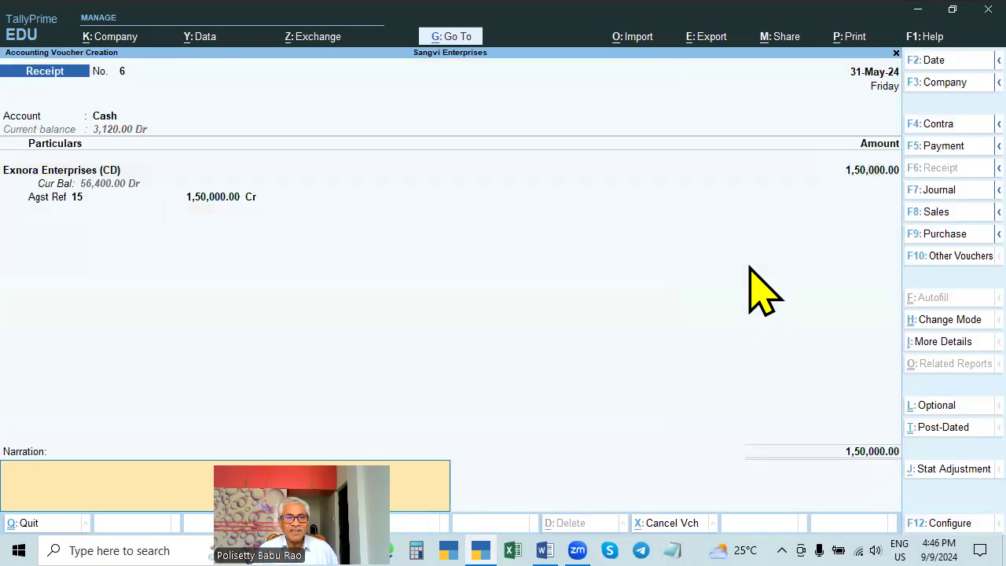
key(Return)
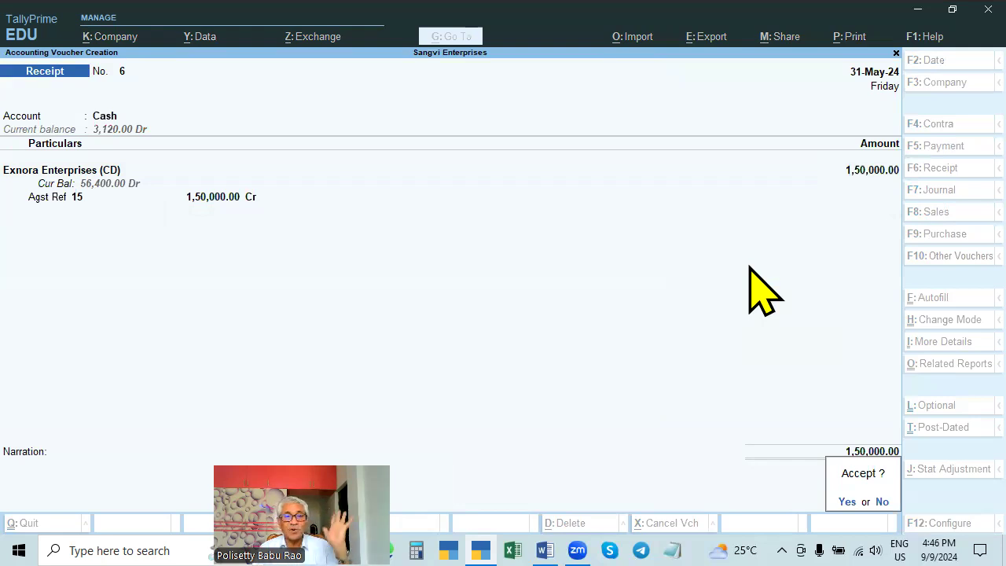
key(Return)
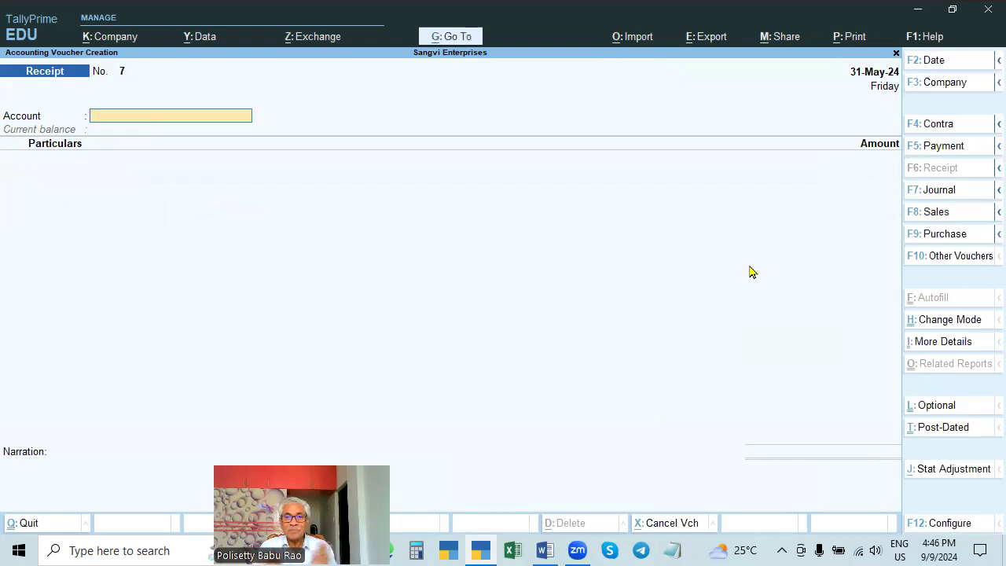
Leave voucher creation and list the Day Book's vouchers for the period 1-Apr-24 to 1-Jun-24
key(Escape)
key(Return)
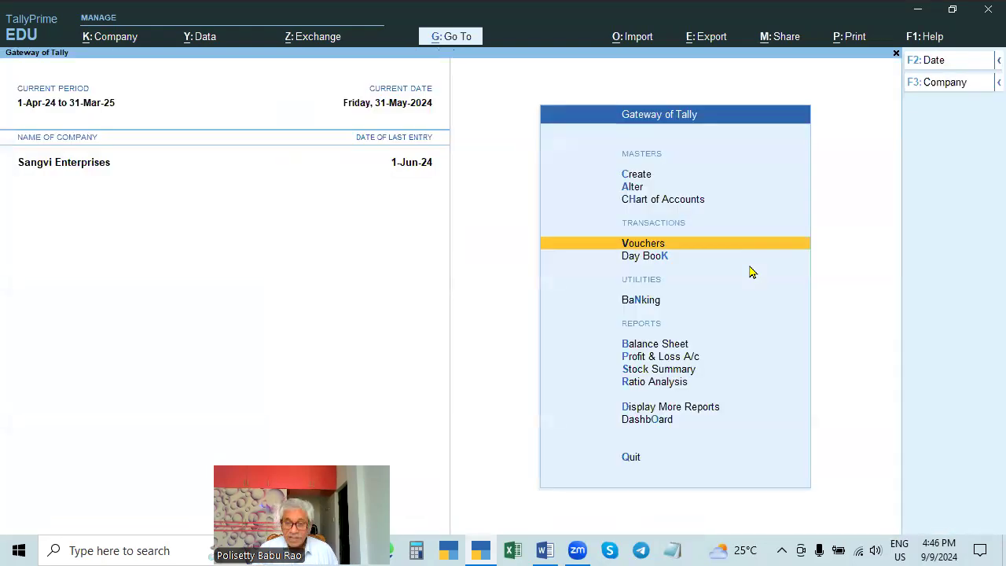
key(Return)
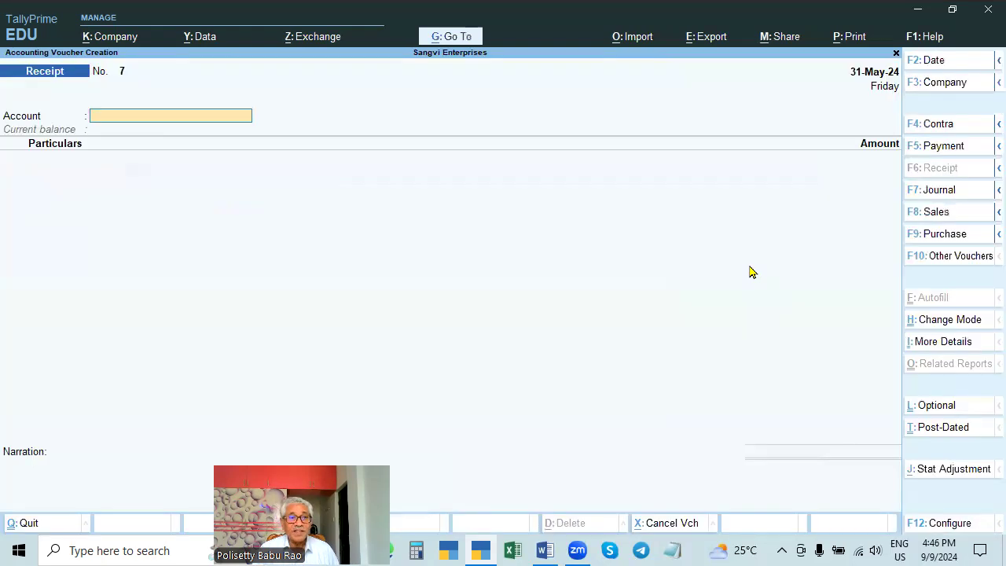
key(Escape)
key(Return)
key(Down)
key(Return)
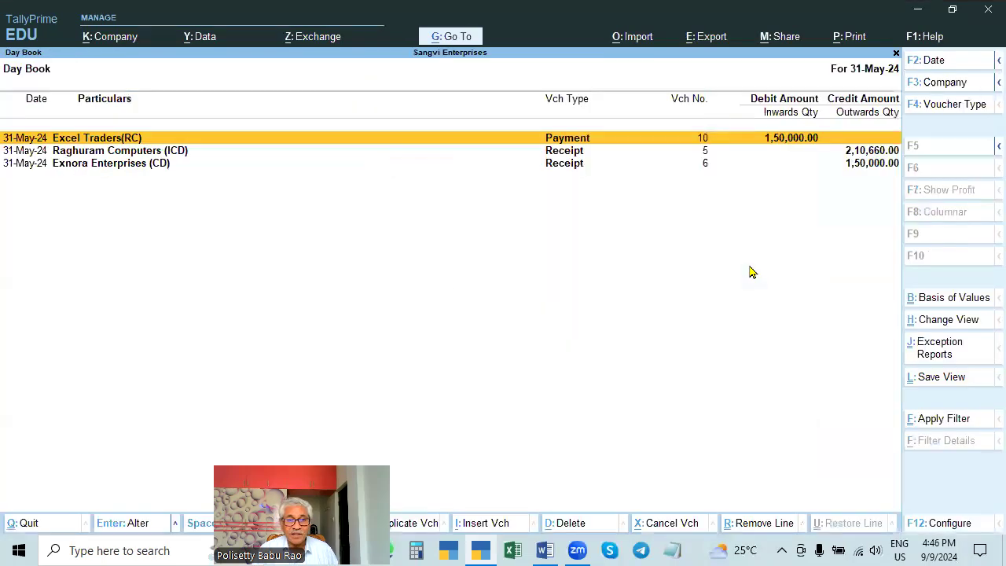
key(F2)
key(space)
key(Return)
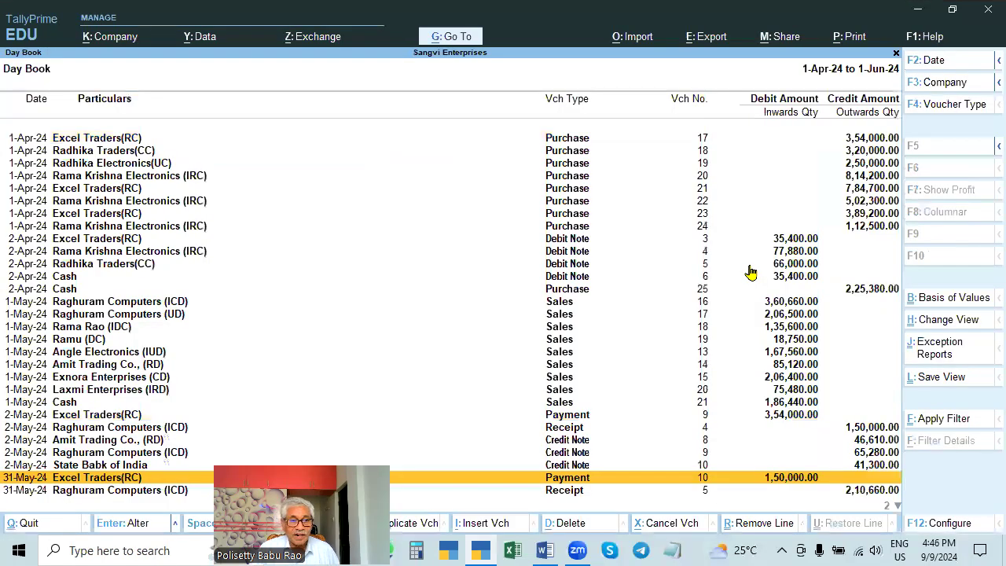
Open the Angle Electronics (IUD) sales voucher, check its total's bill-wise details, and accept it without changes
key(Down)
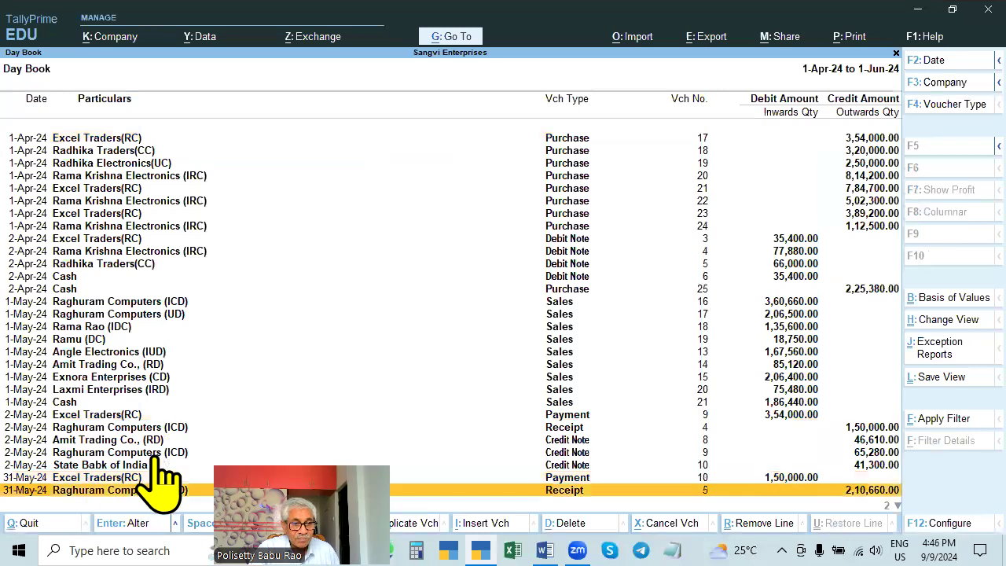
click(103, 442)
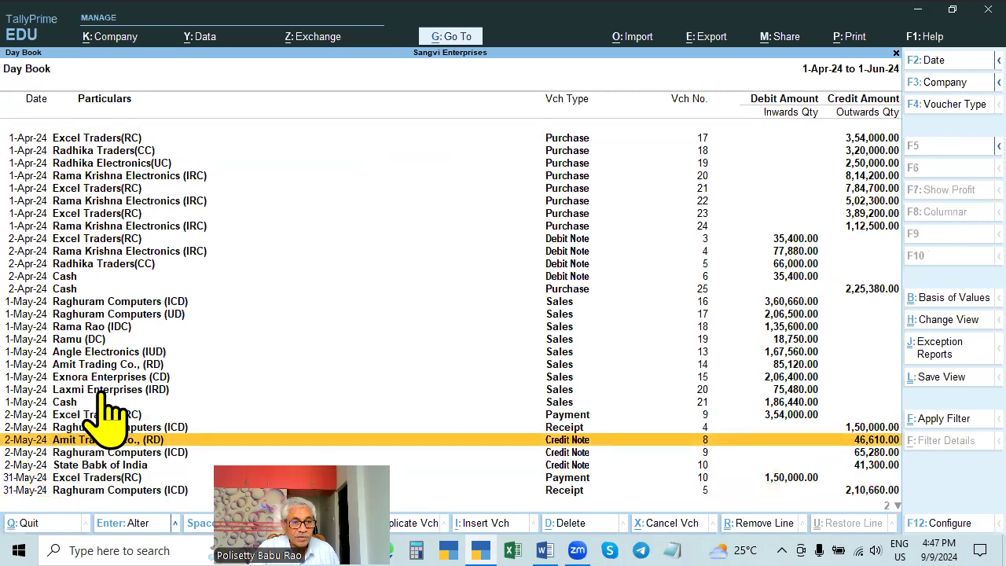
click(114, 354)
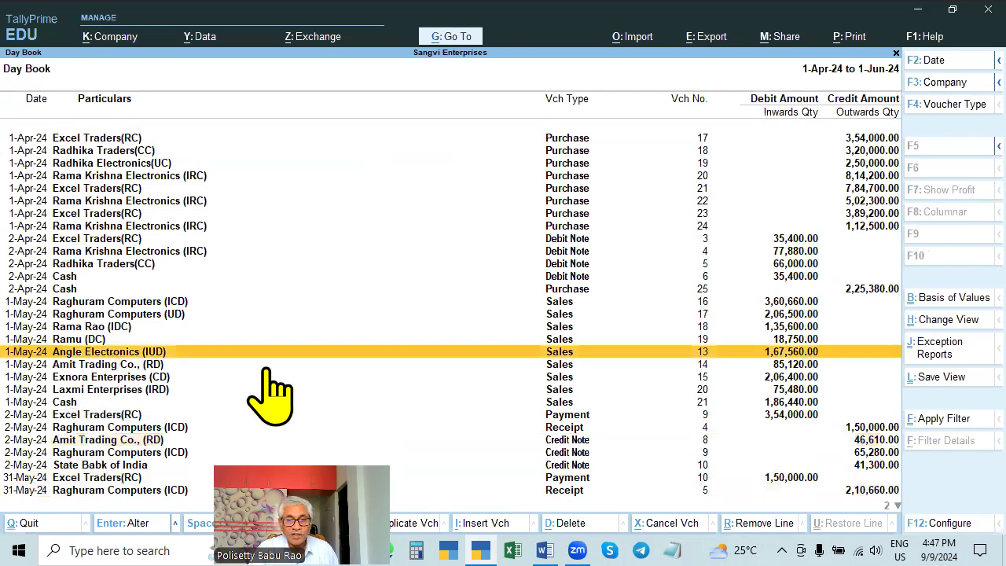
key(Return)
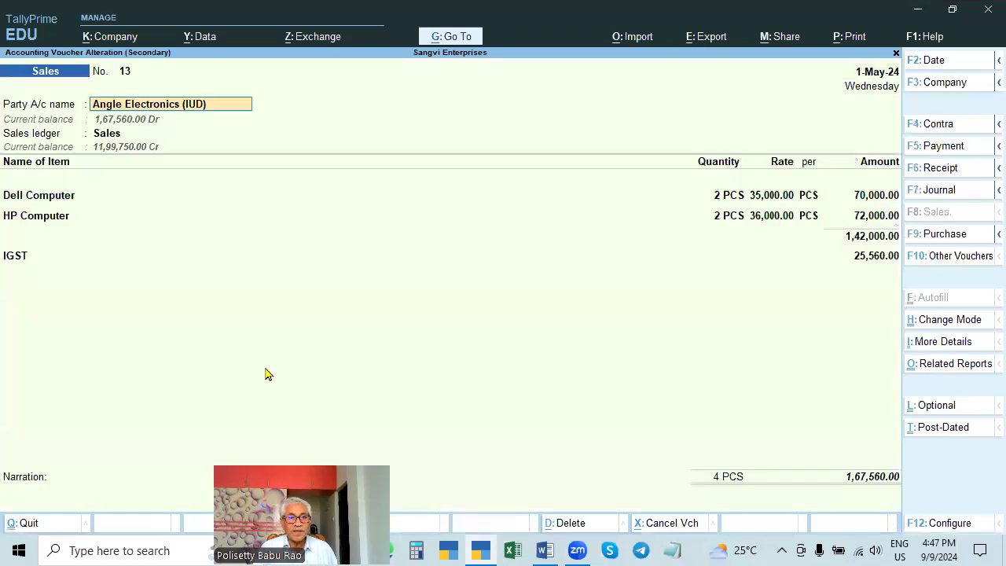
click(860, 484)
key(Return)
key(Return)
key(Return)
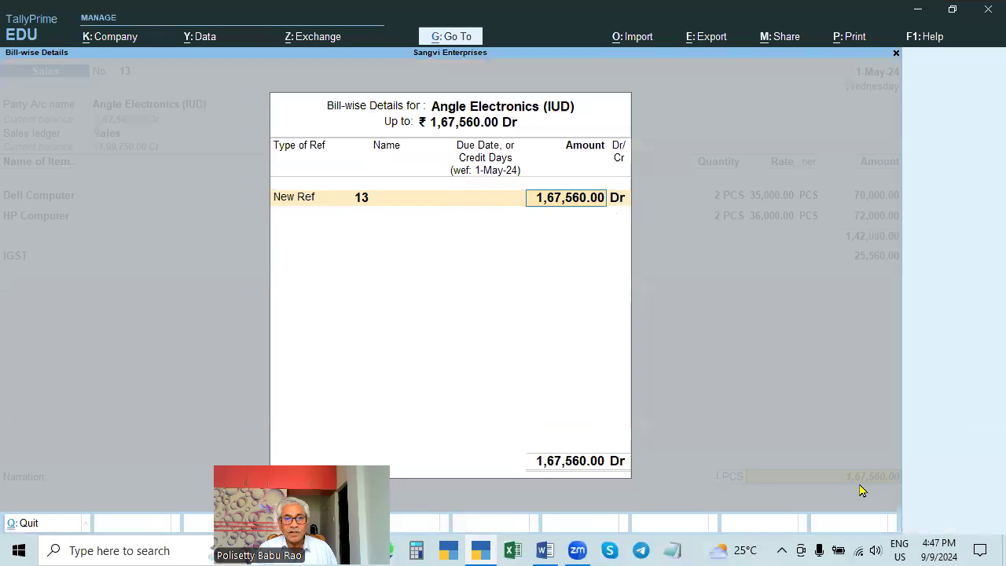
key(Return)
key(Return)
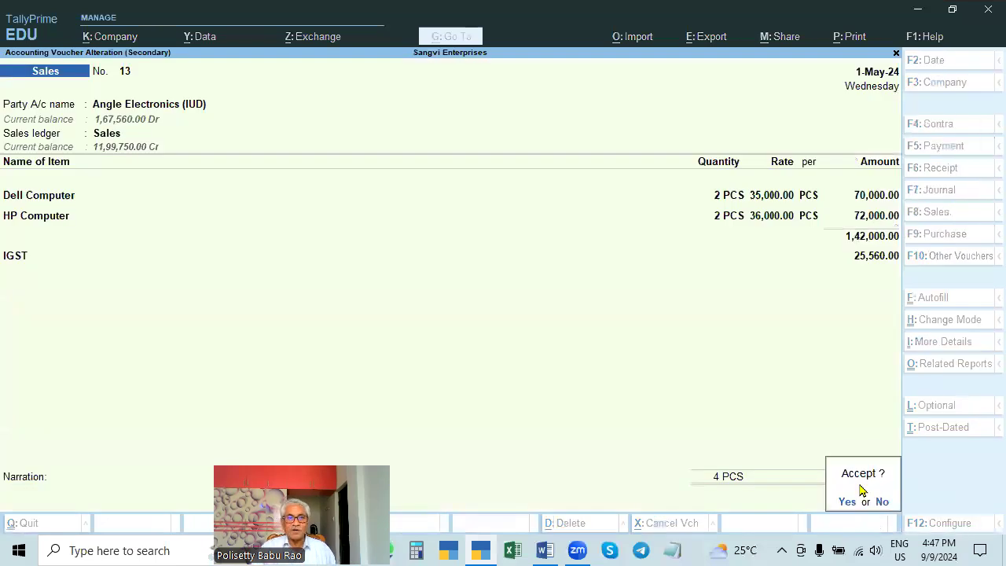
key(Return)
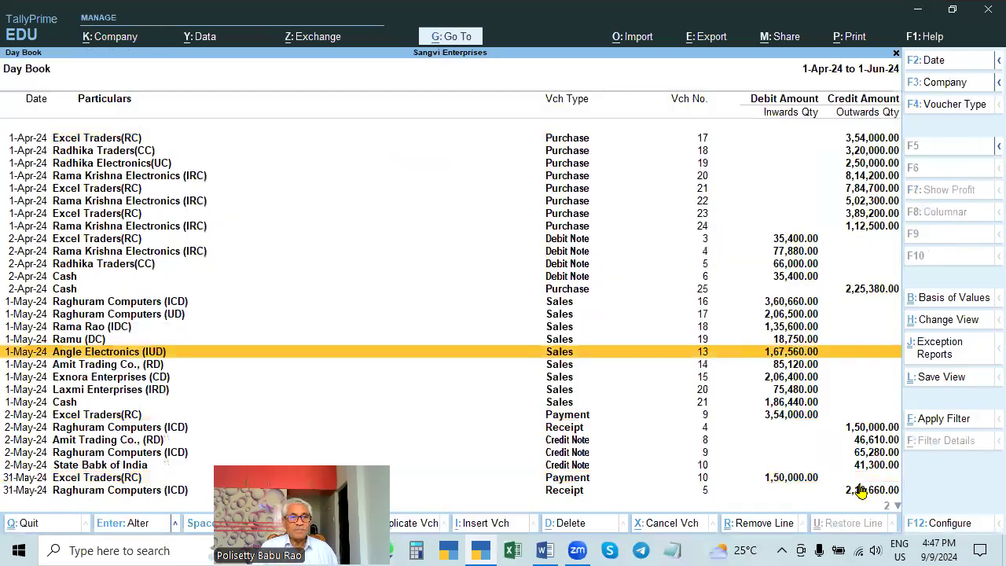
Reopen the Day Book and extend it to the full period from 1-Apr-24 to 1-Jun-24
key(Escape)
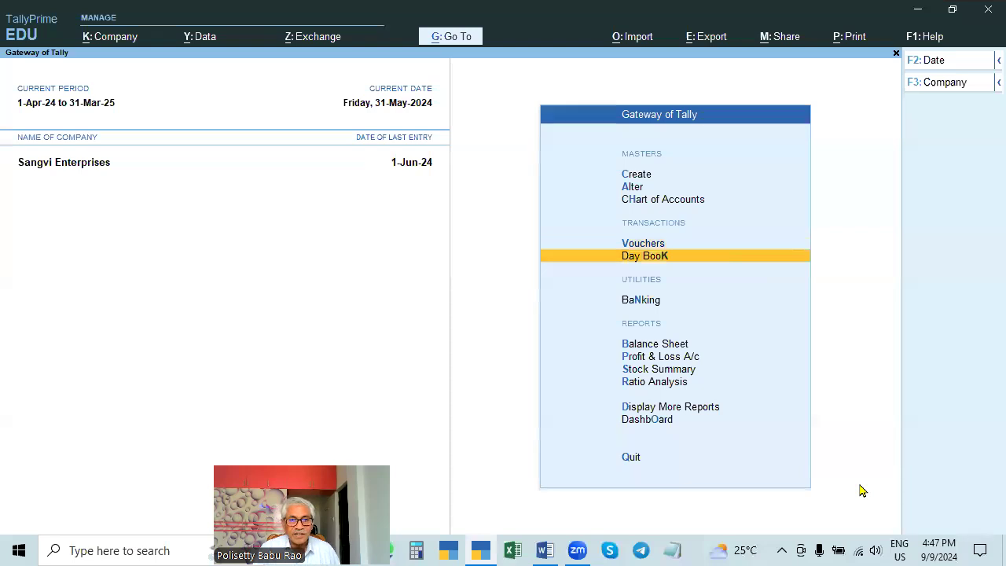
key(Return)
key(F2)
key(space)
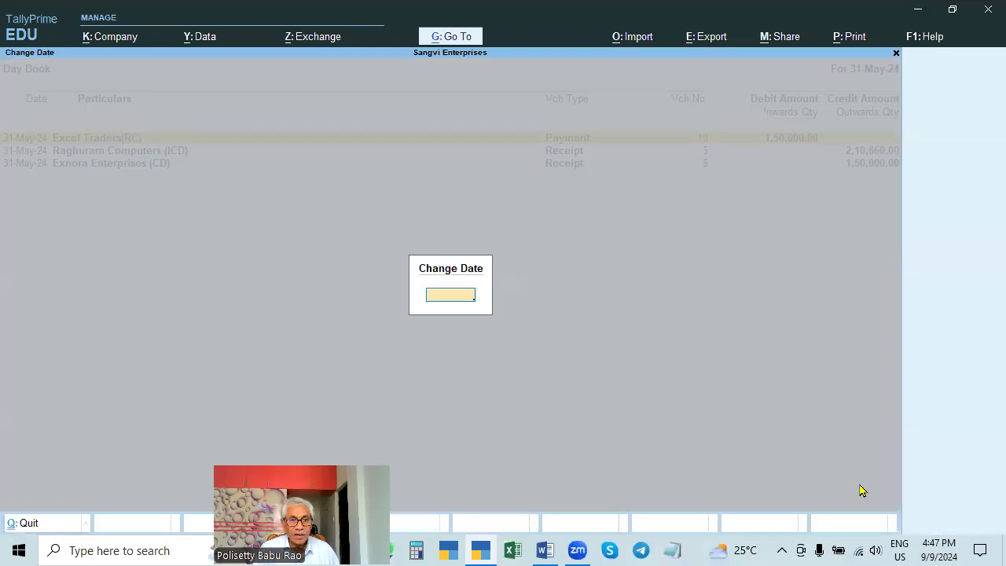
key(Return)
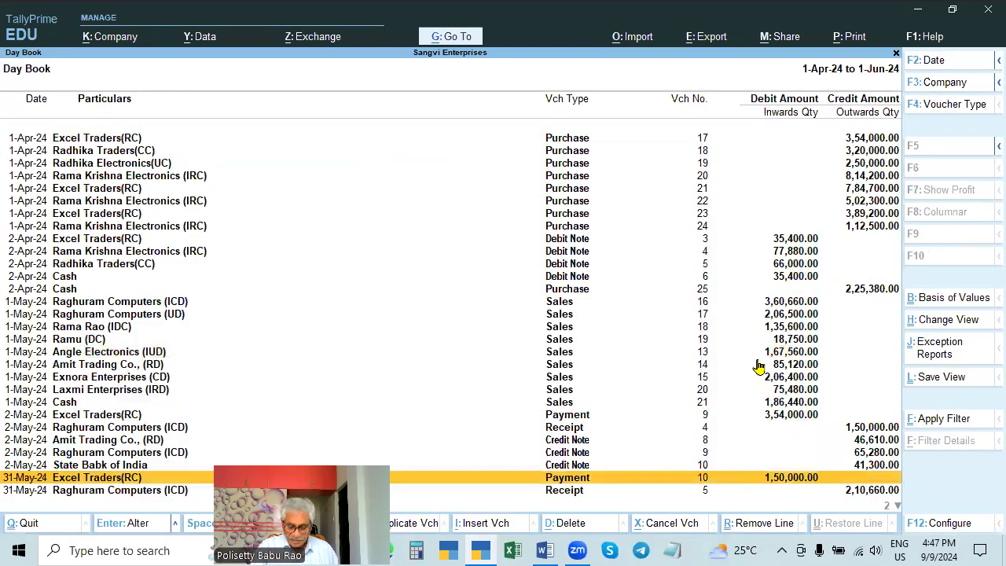
Leave the Day Book and start a new receipt voucher with Cash as its account
key(Escape)
key(Escape)
key(n)
key(Down)
key(Down)
key(Down)
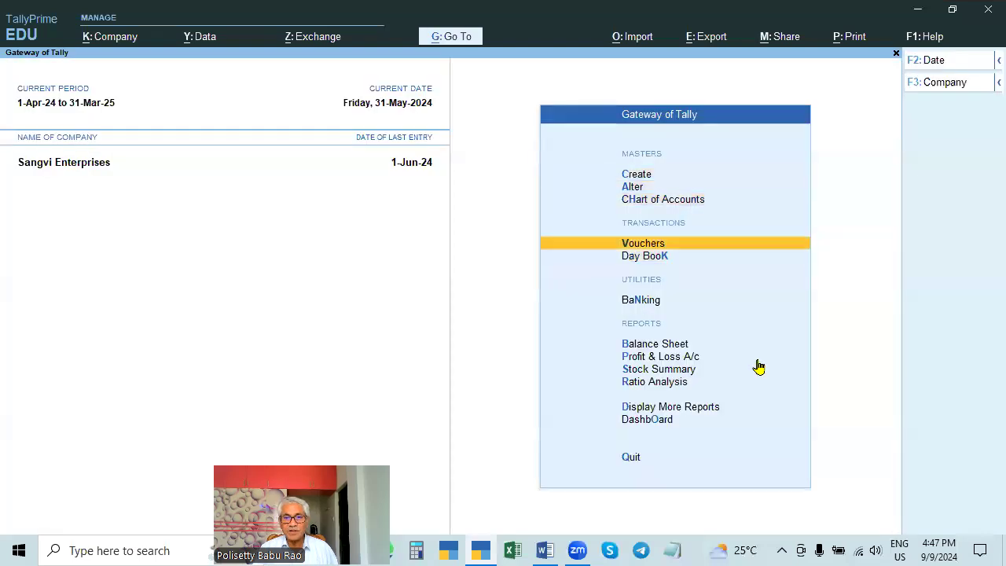
key(Return)
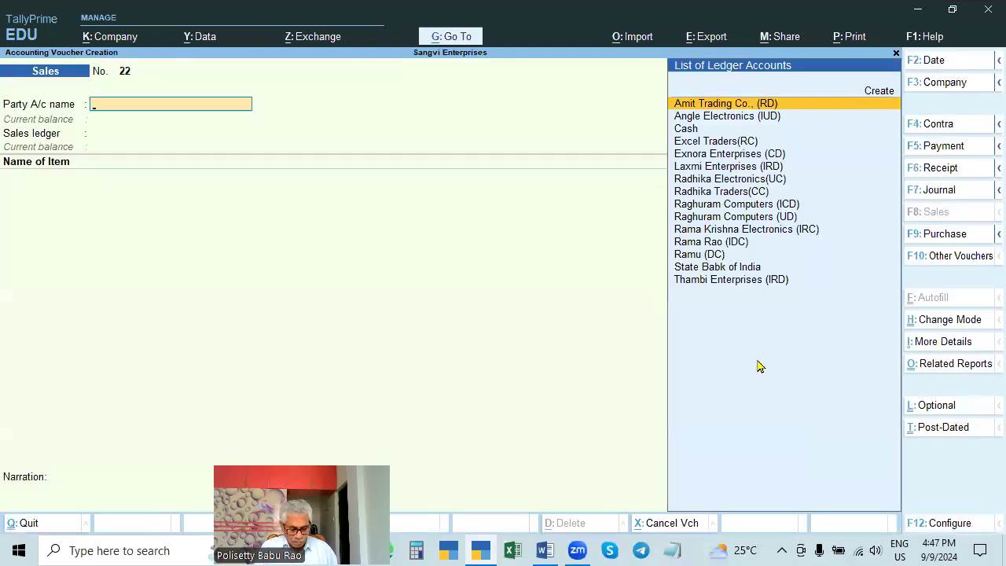
key(F6)
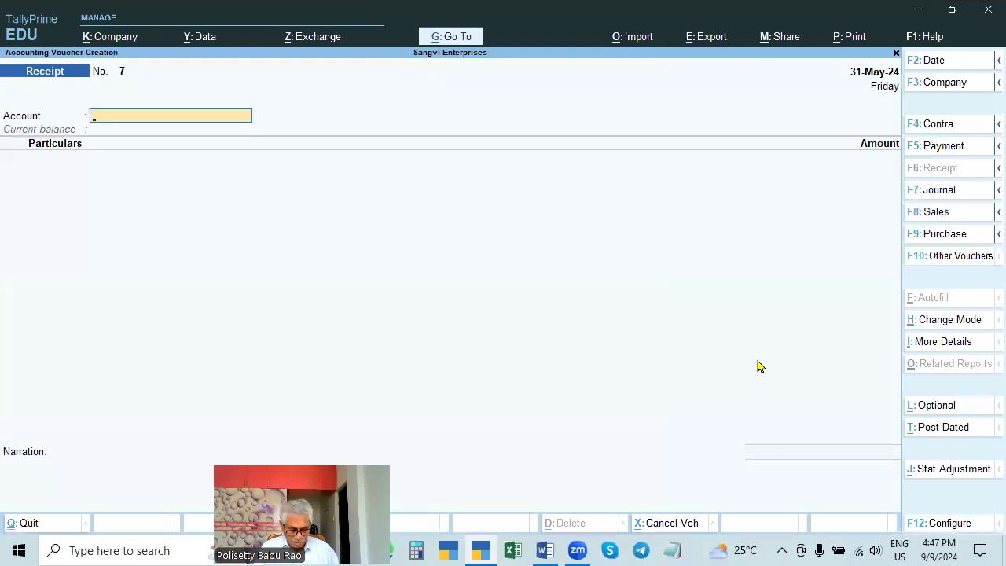
text(CASH)
key(Return)
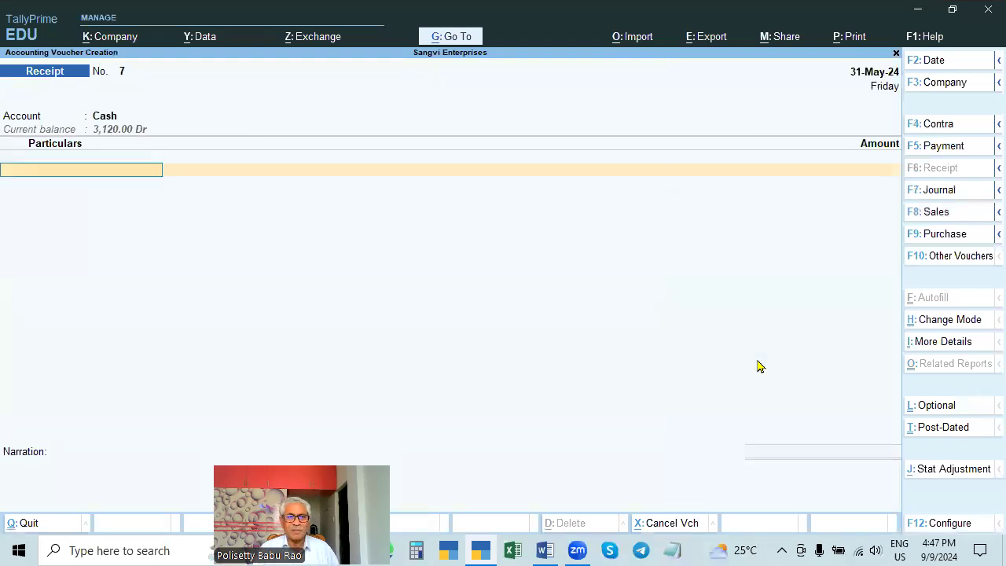
Try to enter a receipt of 38,540 from Amit Trading Co., (RD), allocated On Account
text(AMI)
key(Return)
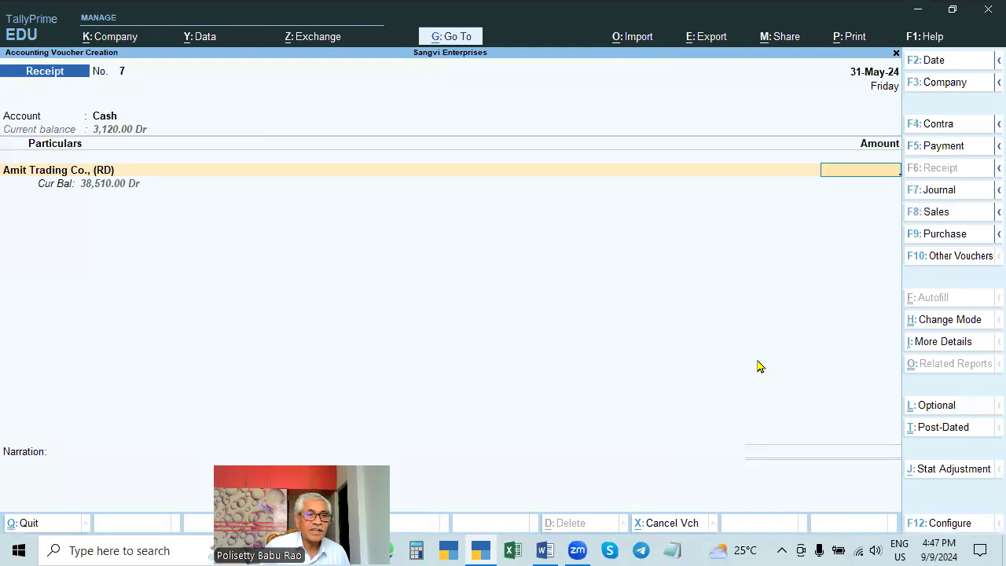
text(38540)
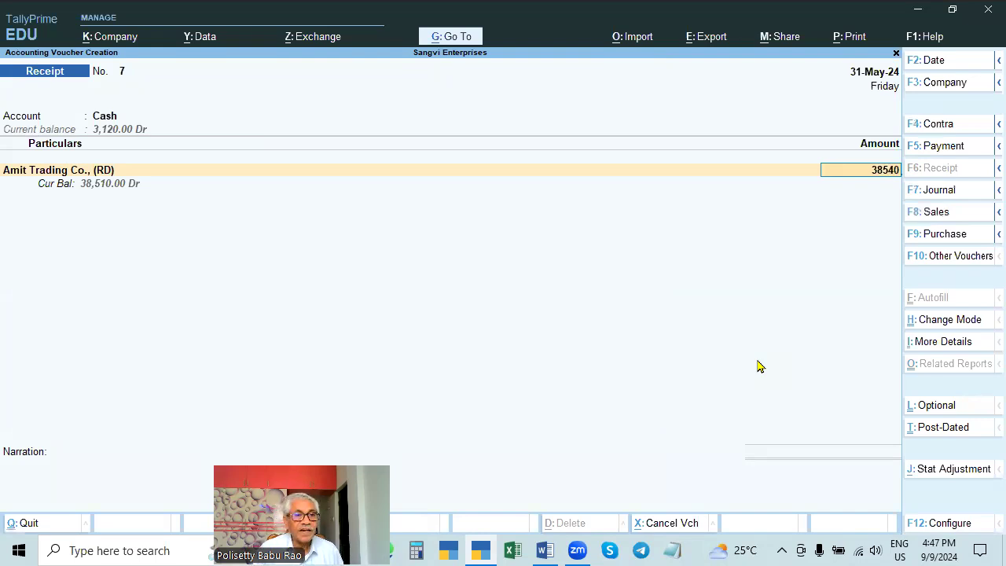
key(Return)
key(BackSpace)
key(Return)
key(Return)
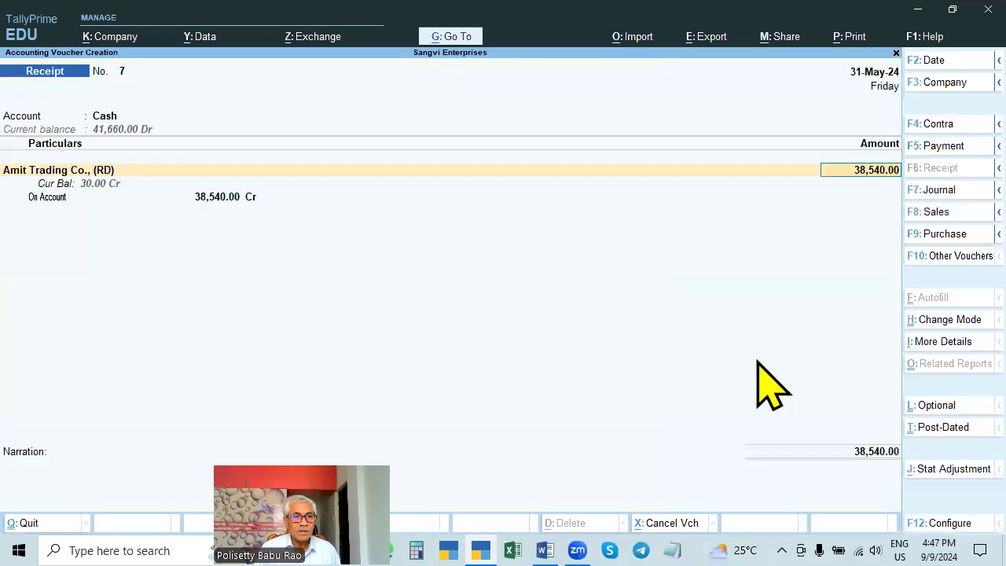
Discard the unfinished Amit Trading Co., (RD) receipt voucher and open the Day Book
key(Escape)
key(Escape)
key(Return)
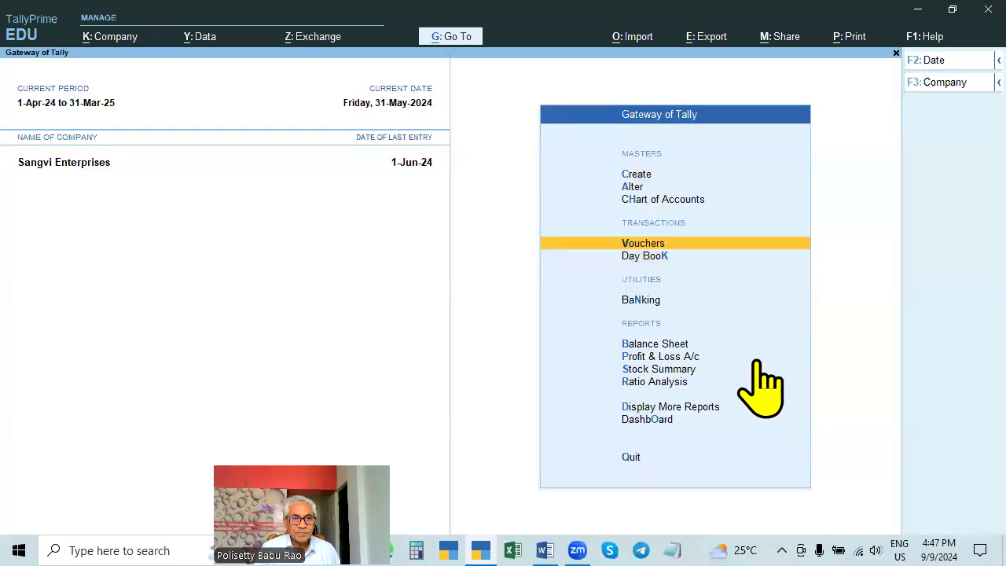
key(Down)
key(Return)
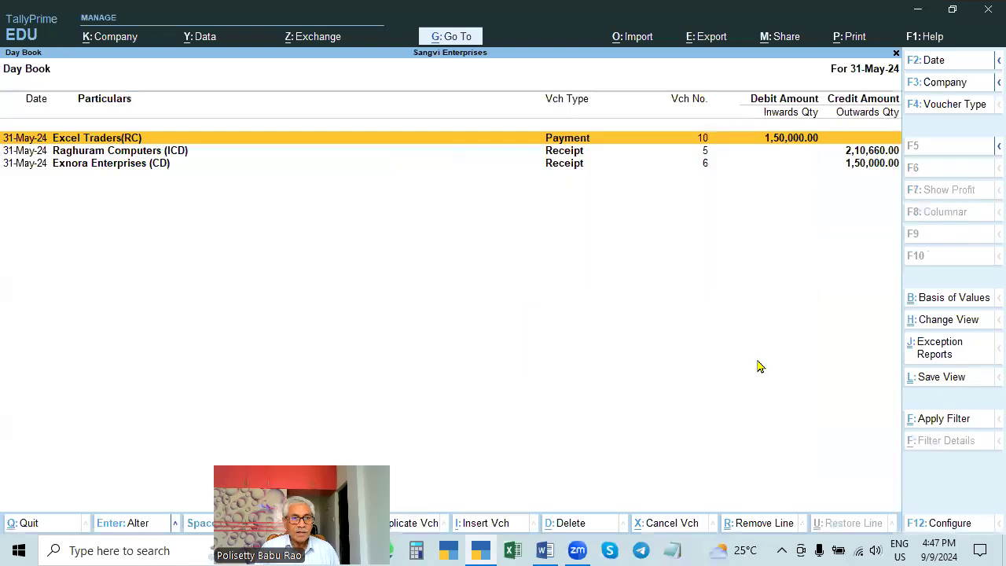
Extend the Day Book to the full period from 1-Apr-24 to 1-Jun-24
key(F2)
key(BackSpace)
key(Return)
Examine the sales, receipt and credit note entries in the Day Book and locate the sales bill of Amit Trading Co., (RD)
key(Up)
key(Up)
key(Up)
key(Up)
key(Up)
key(Up)
key(Up)
key(Up)
key(Up)
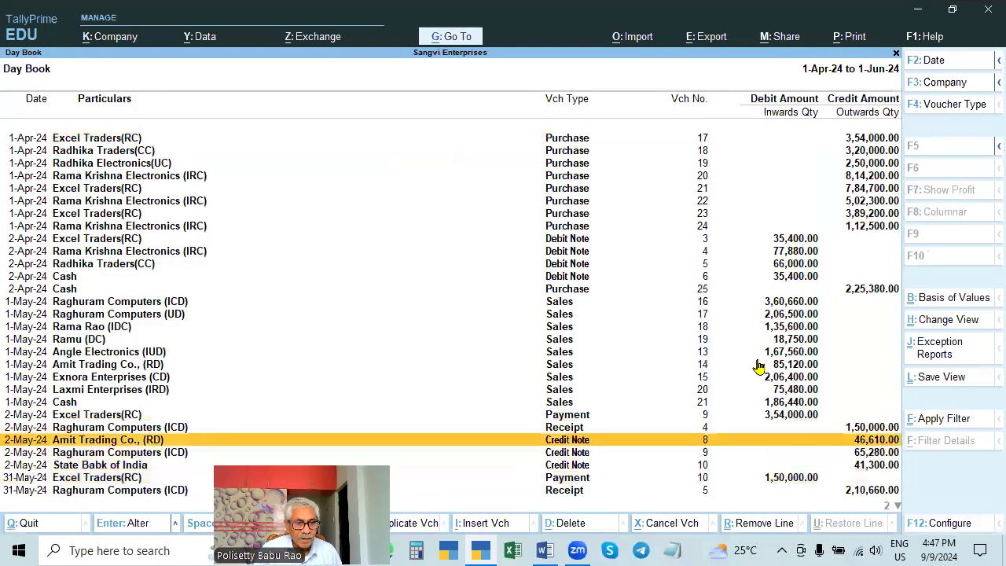
key(Down)
key(Down)
key(Down)
key(Down)
key(Down)
key(Down)
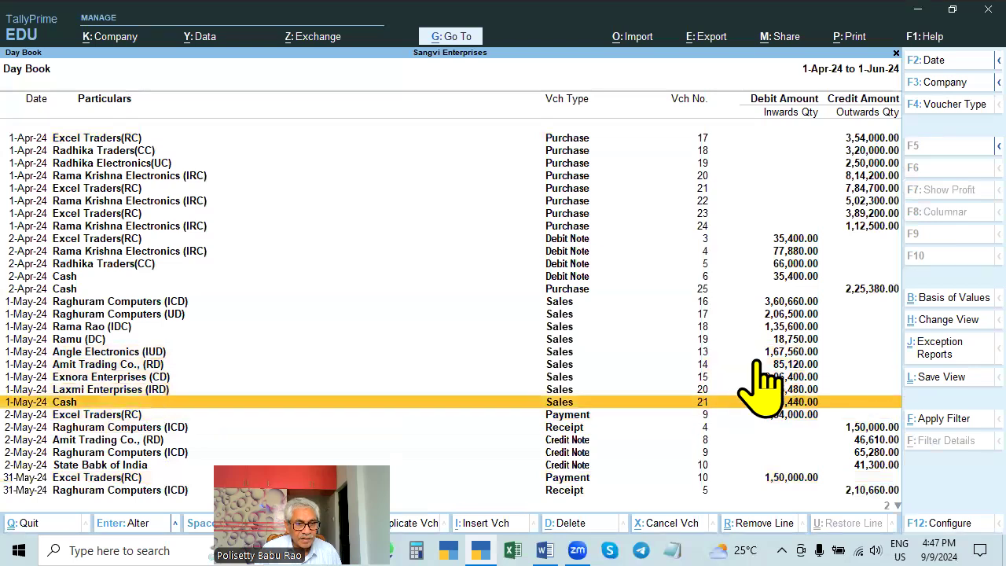
key(Up)
key(Up)
key(Up)
key(Up)
key(Up)
key(Up)
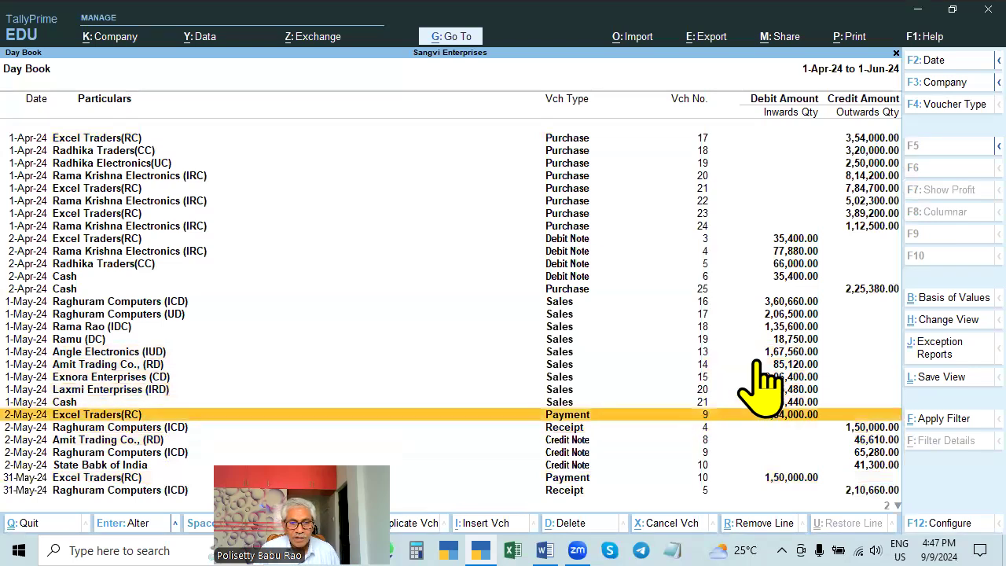
key(Up)
key(Up)
key(Up)
key(Up)
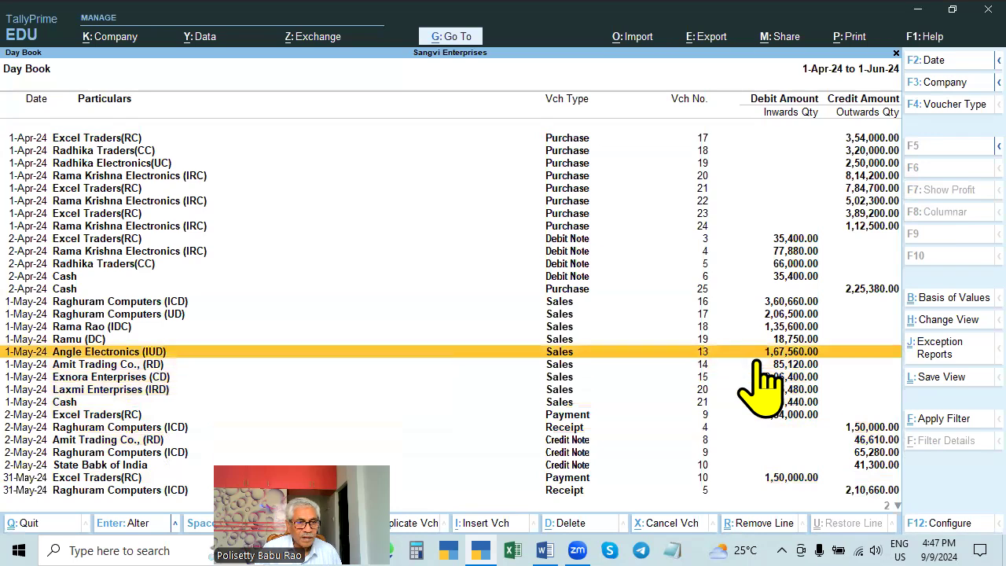
key(Down)
key(Down)
key(Down)
key(Down)
key(Down)
key(Down)
key(Down)
key(Down)
key(Down)
key(Down)
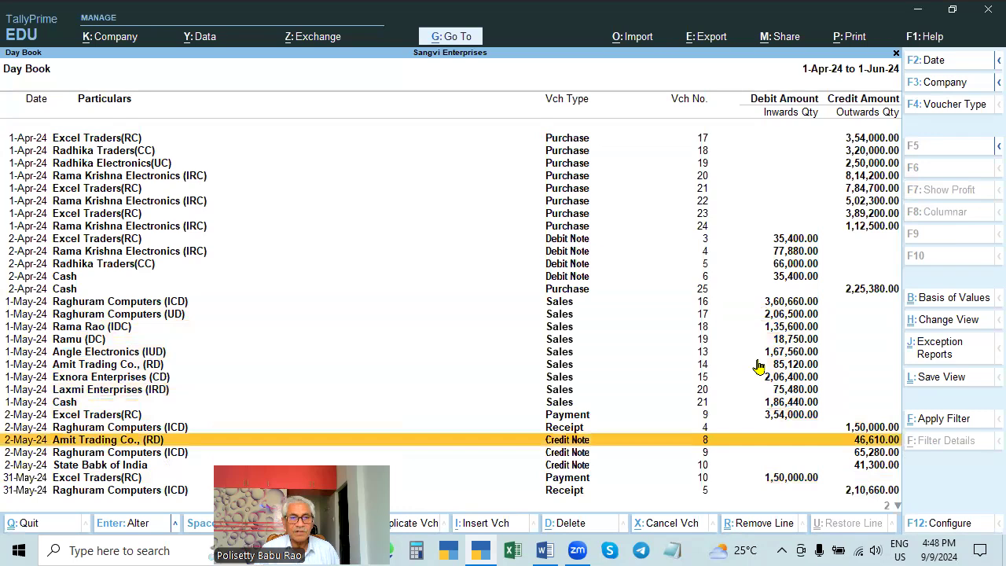
key(Up)
key(Up)
key(Up)
key(Up)
key(Up)
key(Up)
key(Up)
key(Up)
key(Up)
key(Down)
key(Up)
key(Up)
key(Up)
key(Up)
key(Up)
key(Up)
key(Up)
key(Up)
key(Up)
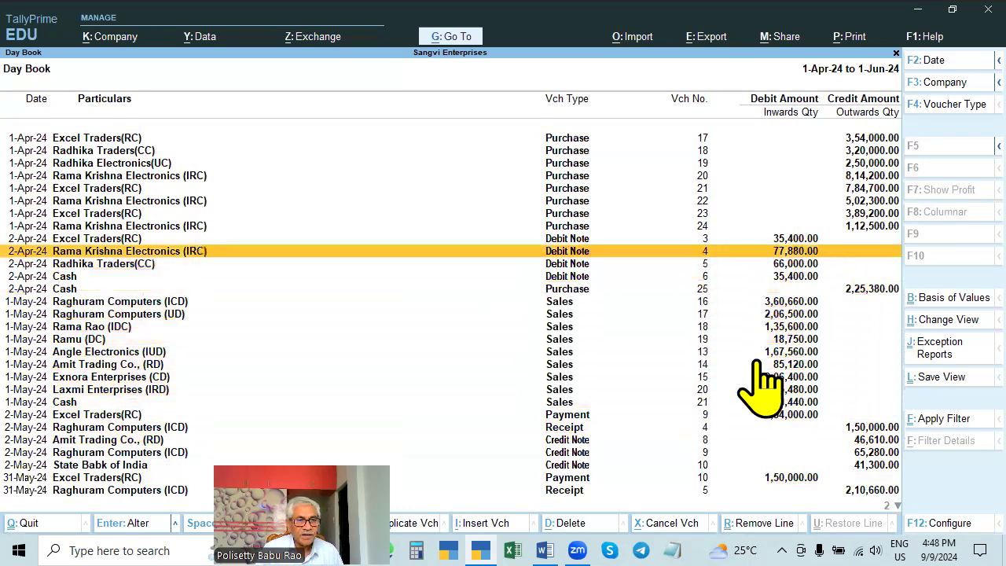
key(Down)
key(Down)
key(Down)
key(Down)
key(Down)
key(Down)
key(Down)
key(Down)
key(Down)
key(Down)
key(Down)
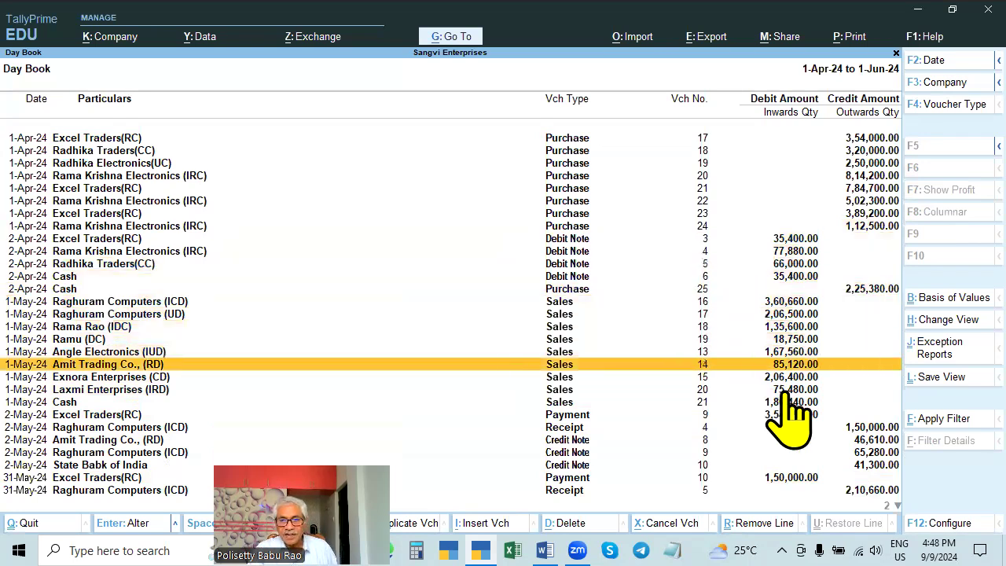
Open sales voucher 14 of Amit Trading Co., (RD) and review its party details, item lines and tax amounts
key(Return)
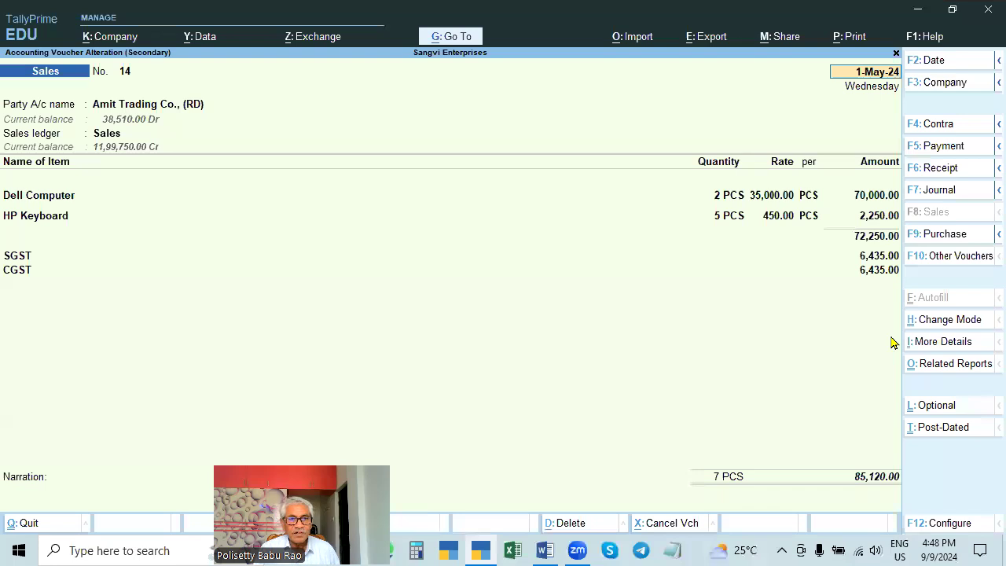
key(Return)
key(ctrl+a)
key(ctrl+a)
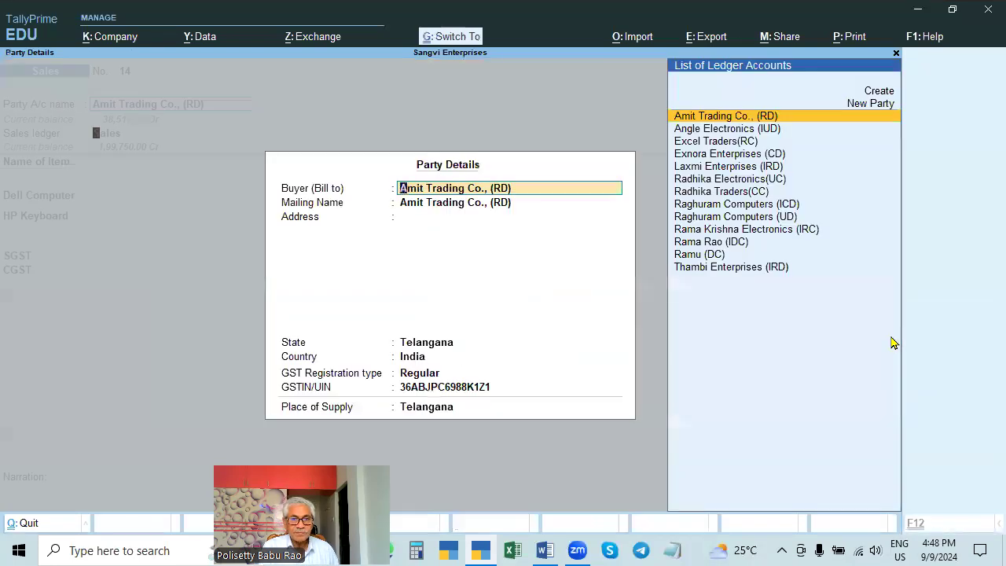
key(Return)
key(Return)
key(Return)
key(Return)
key(Return)
key(Return)
key(Return)
key(Return)
key(Return)
key(Return)
key(Return)
key(Return)
key(Return)
key(Return)
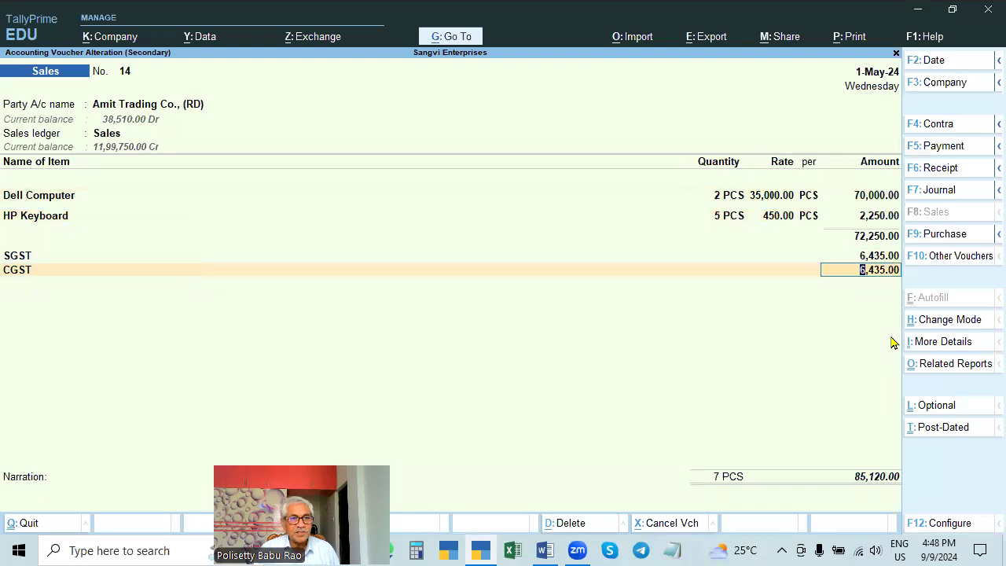
Go through the remaining fields of the Amit Trading Co., (RD) sales voucher and accept it
key(Return)
key(Return)
key(Return)
key(Return)
key(Return)
key(Return)
key(Return)
key(Return)
key(Return)
key(Return)
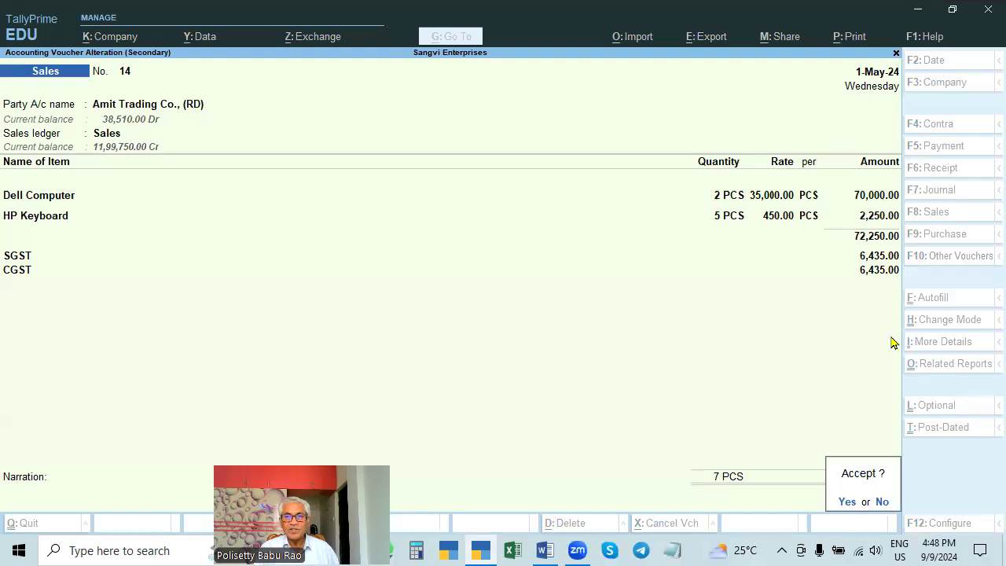
key(Return)
Leave the Day Book and start a new receipt voucher with Cash as the account
key(Escape)
key(Up)
key(Return)
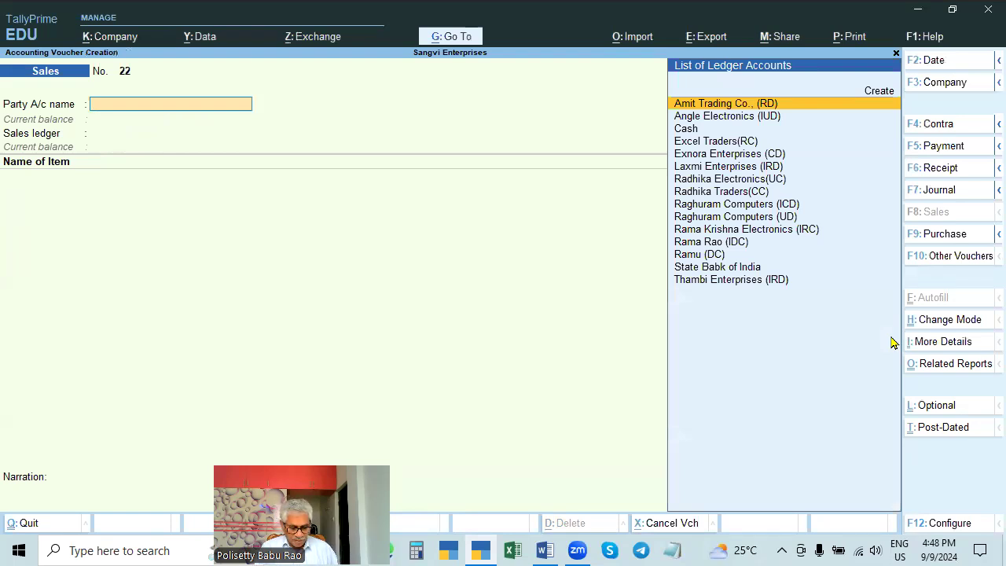
key(F6)
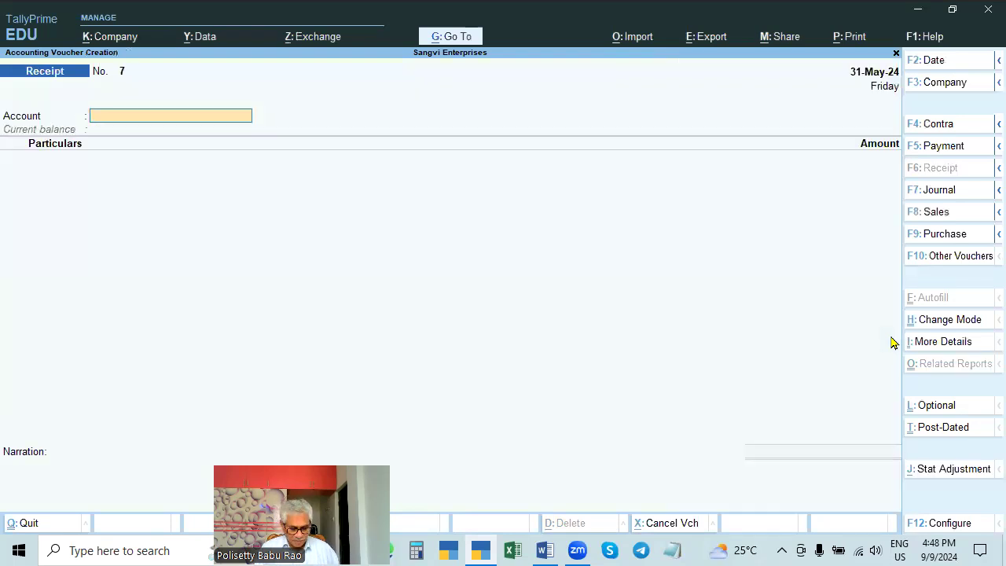
text(CASH)
key(Return)
Try to enter a receipt of 38,510 from Amit Trading Co., (RD) with Agst Ref as the bill-wise reference
text(A)
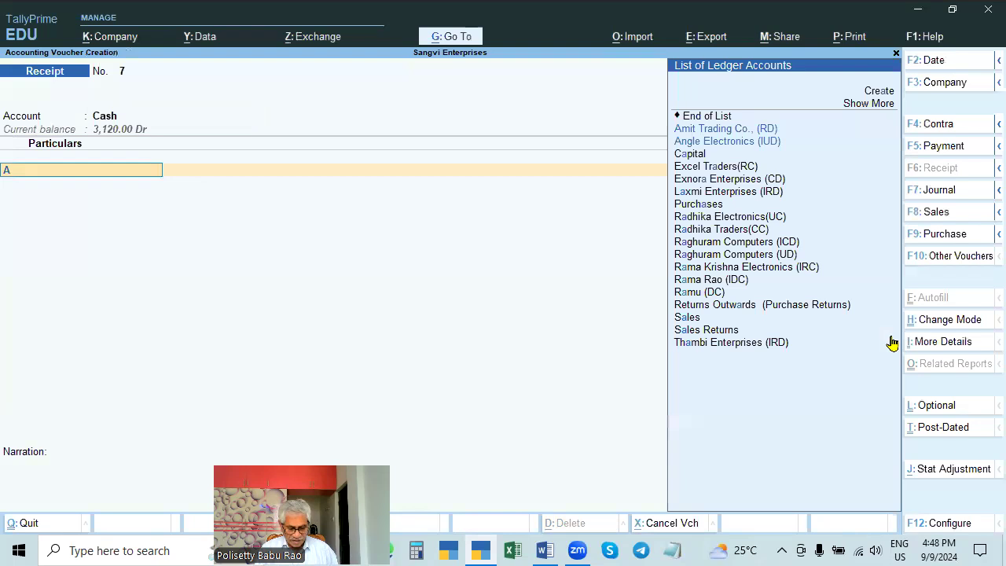
text(M)
key(Up)
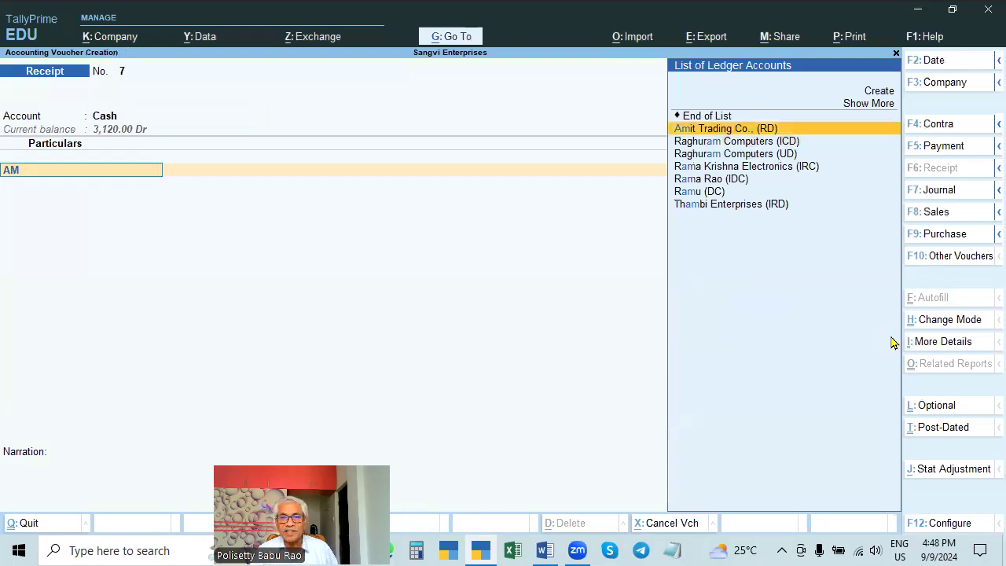
key(Return)
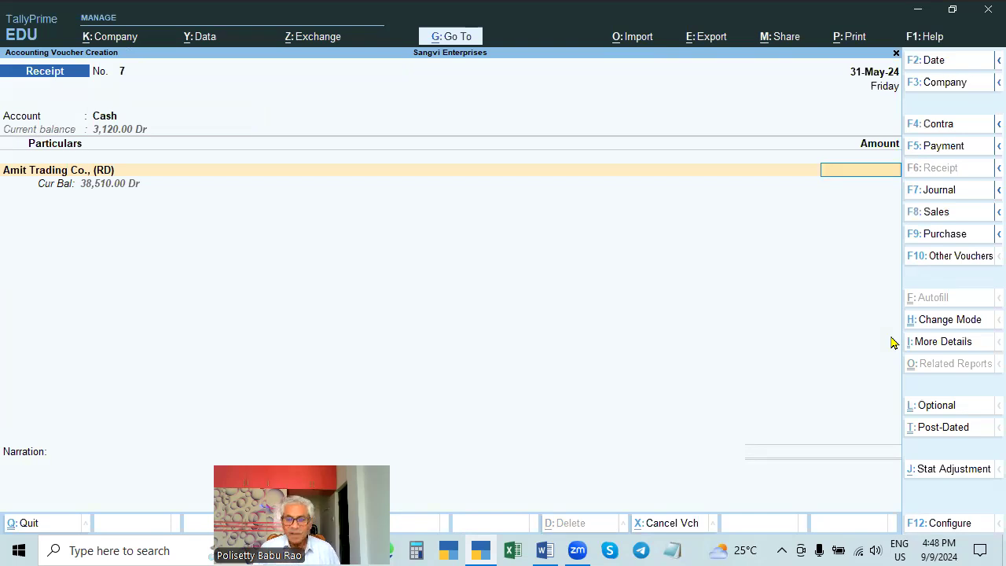
text(3)
text(8,)
text(510)
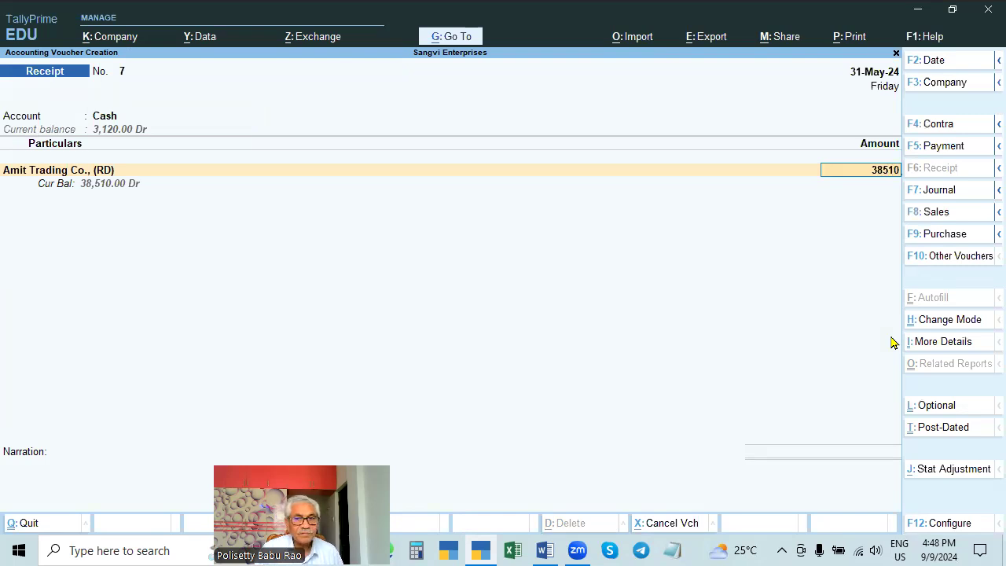
key(Return)
key(Return)
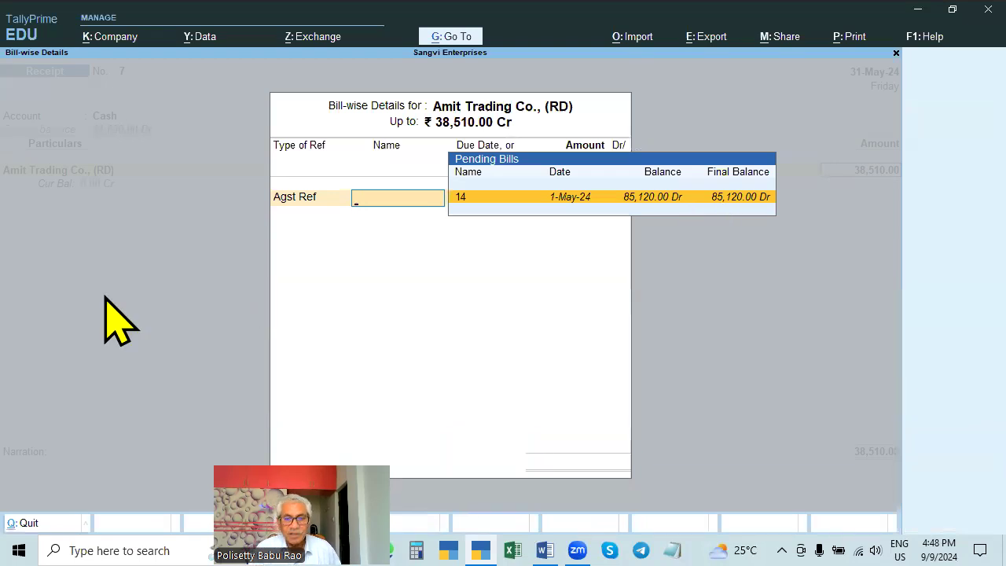
Leave the bill-wise details and change the receipt amount for Amit Trading Co., (RD) to 50,000
key(Escape)
key(Escape)
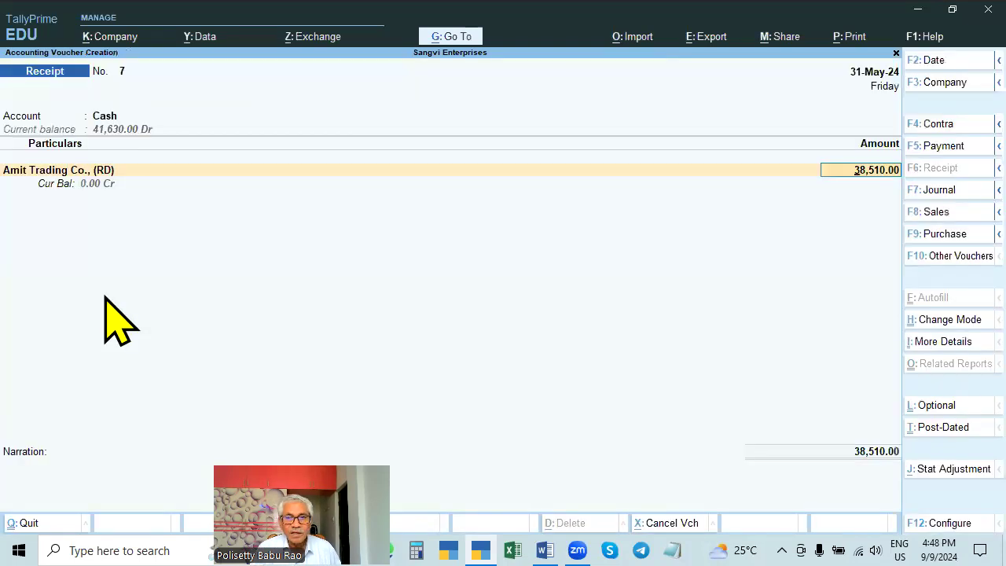
key(BackSpace)
key(Escape)
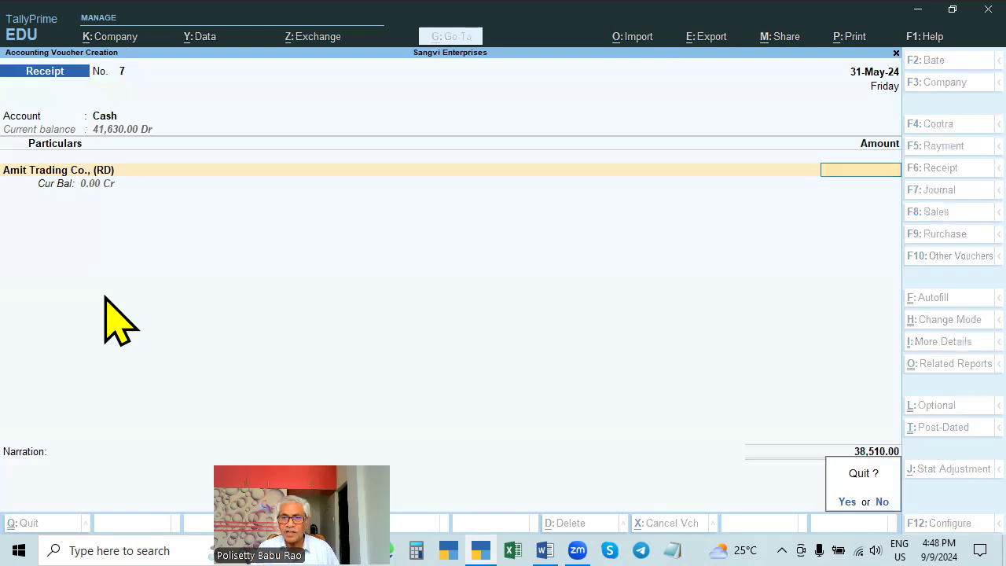
key(n)
key(BackSpace)
key(Return)
text(5000)
key(Return)
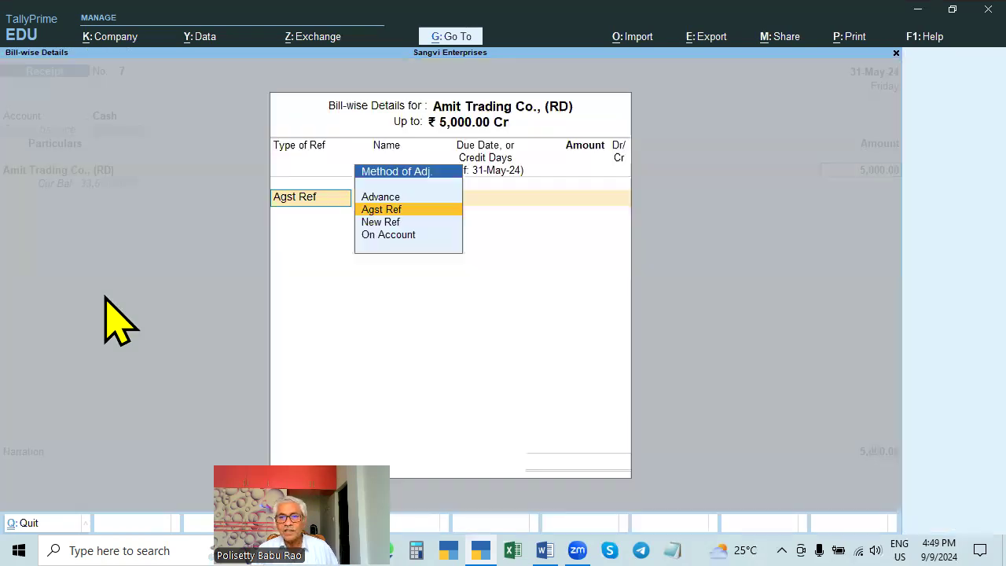
key(Escape)
text(0000)
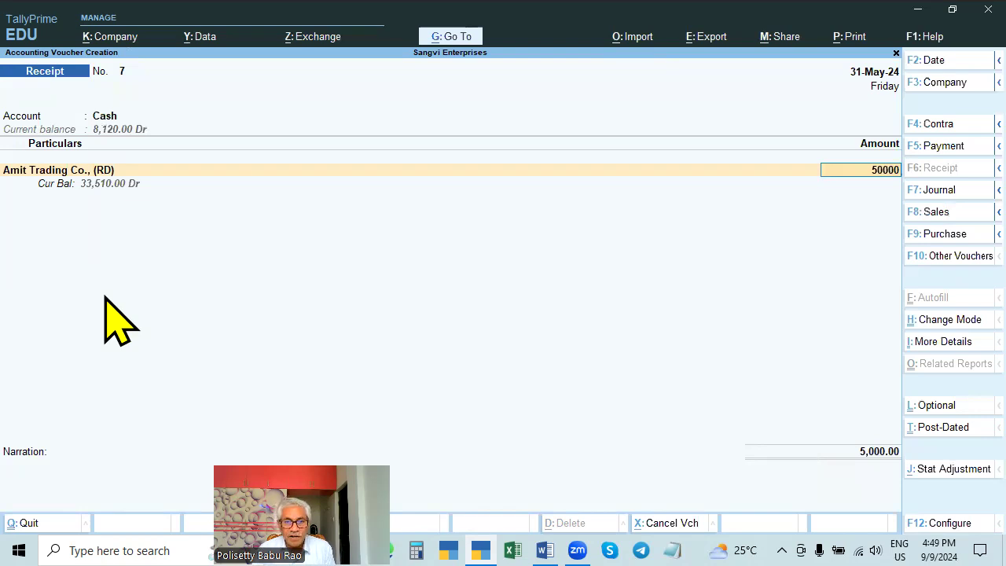
key(Return)
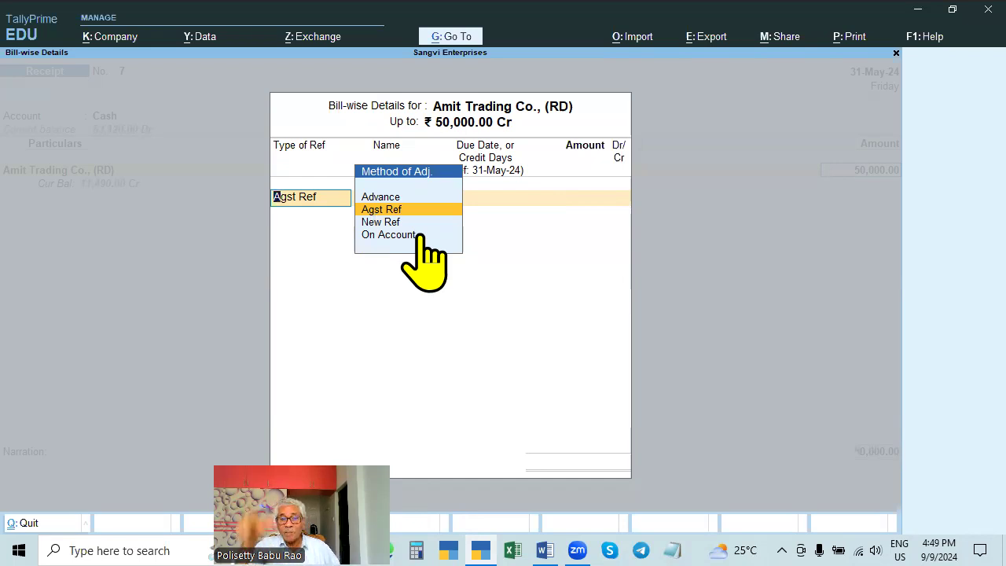
Compare the Agst Ref and On Account adjustment methods and view the pending bills of Amit Trading Co., (RD)
key(Return)
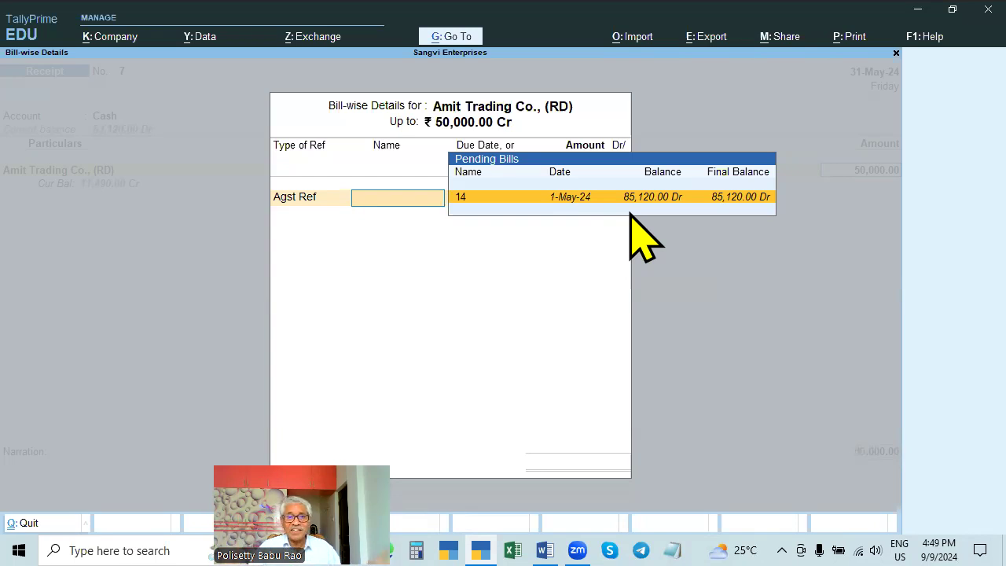
key(BackSpace)
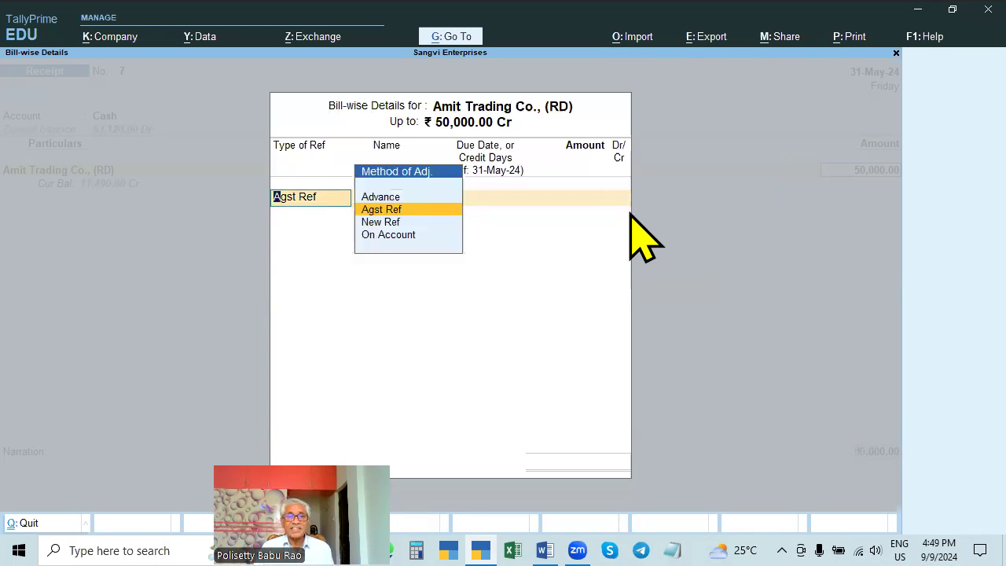
click(379, 211)
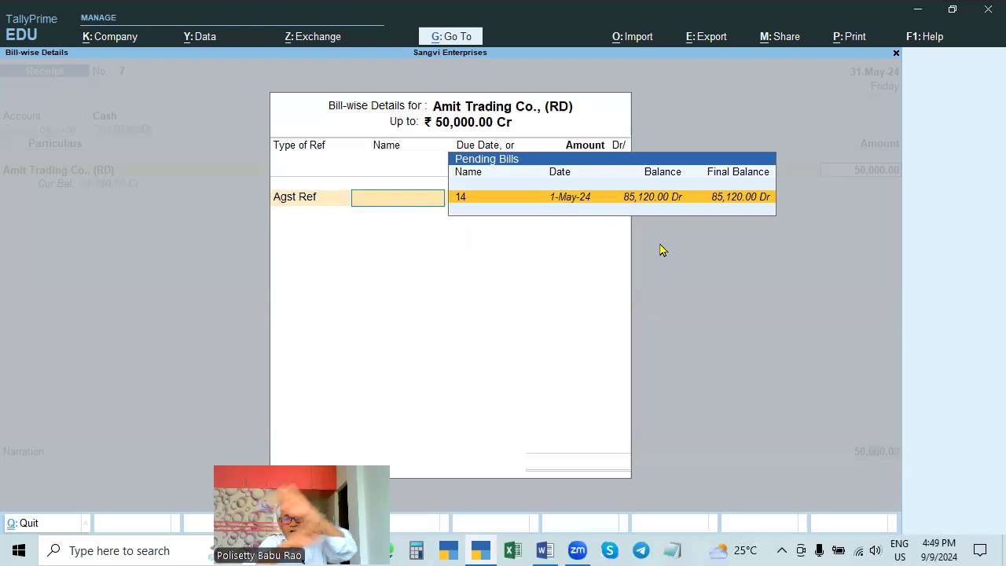
key(BackSpace)
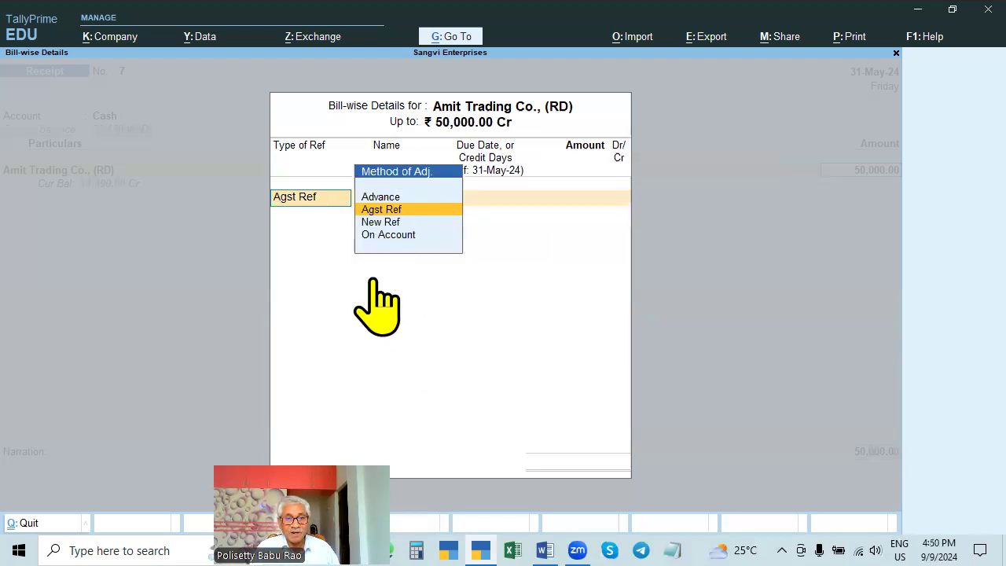
click(380, 211)
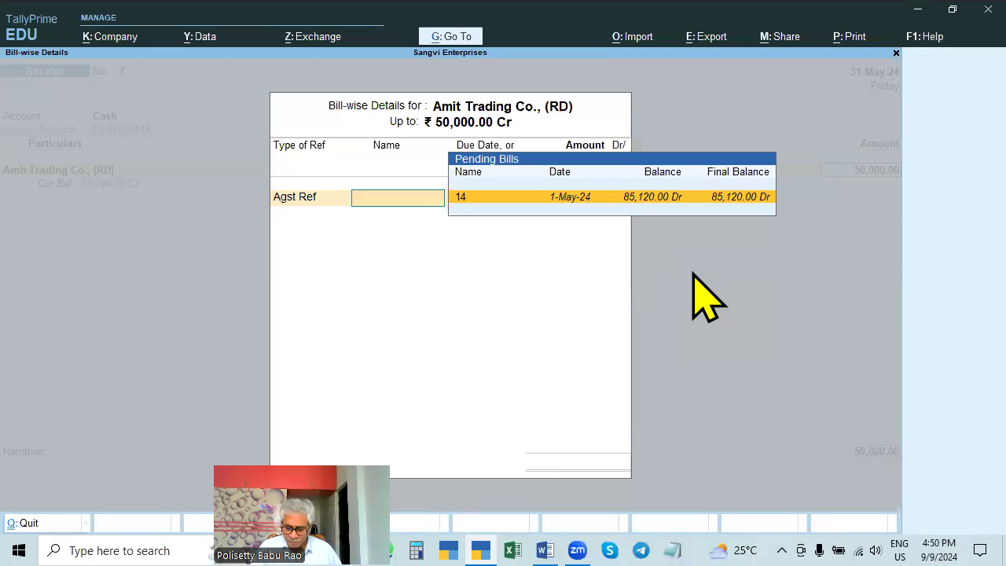
key(BackSpace)
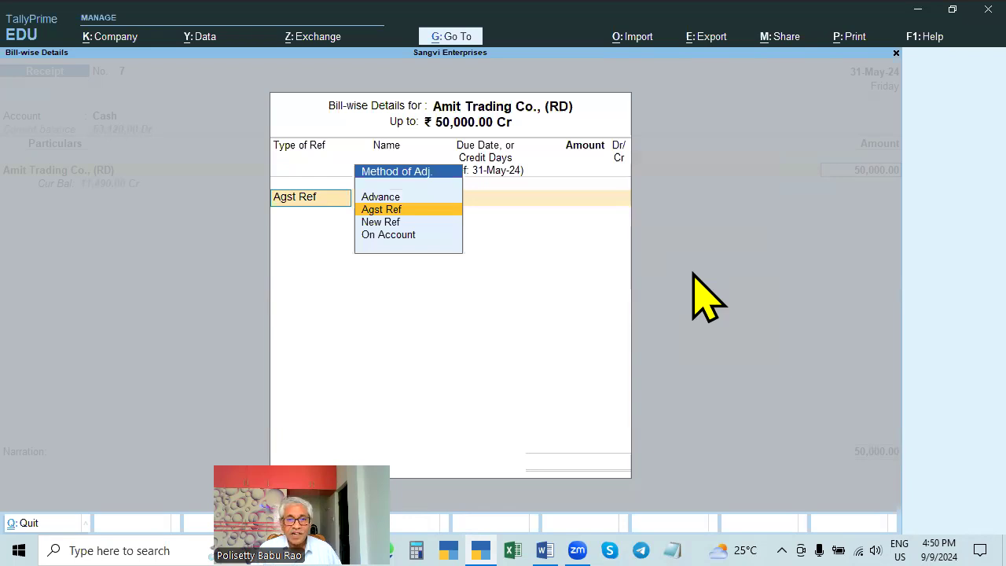
key(Down)
key(Down)
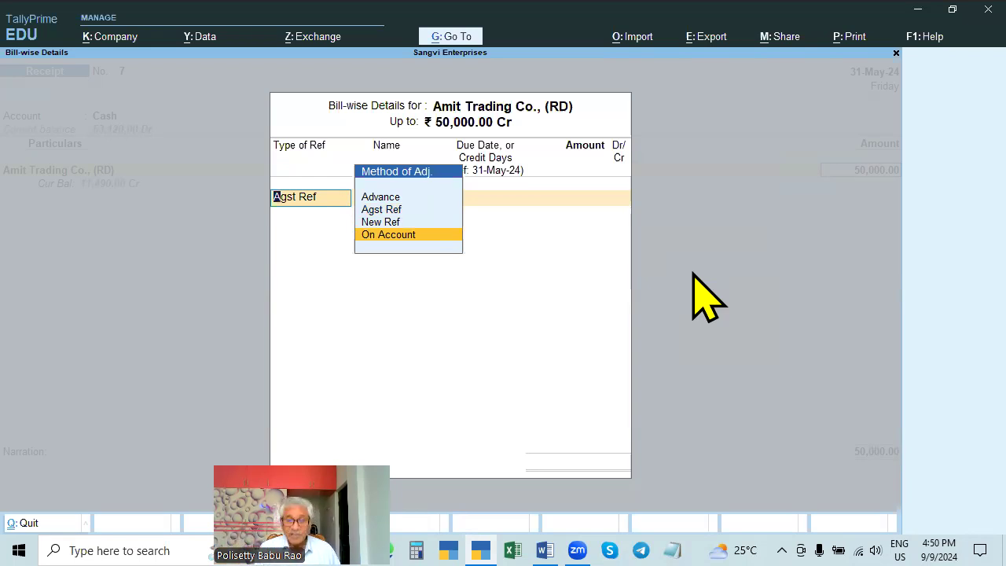
key(Up)
key(Up)
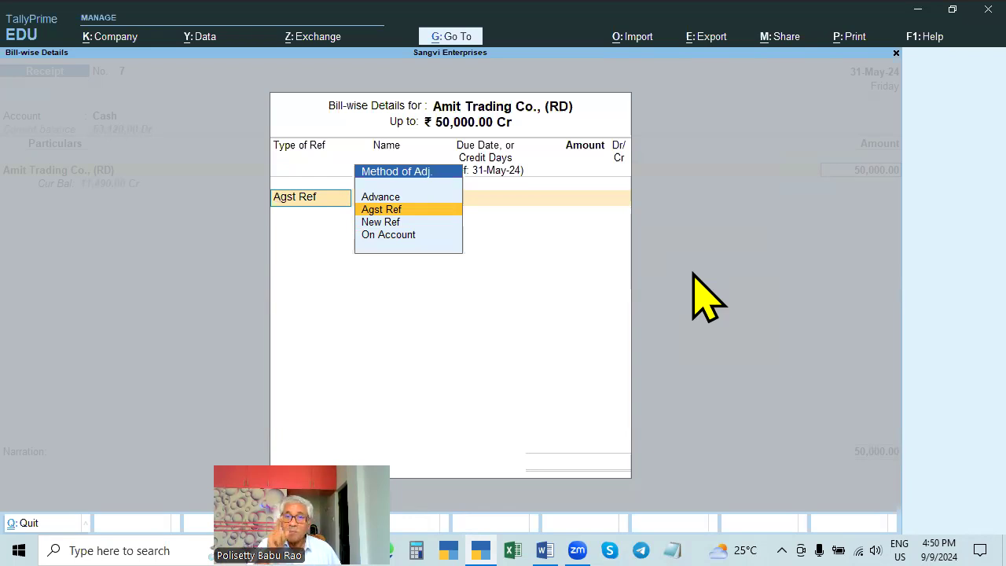
key(Return)
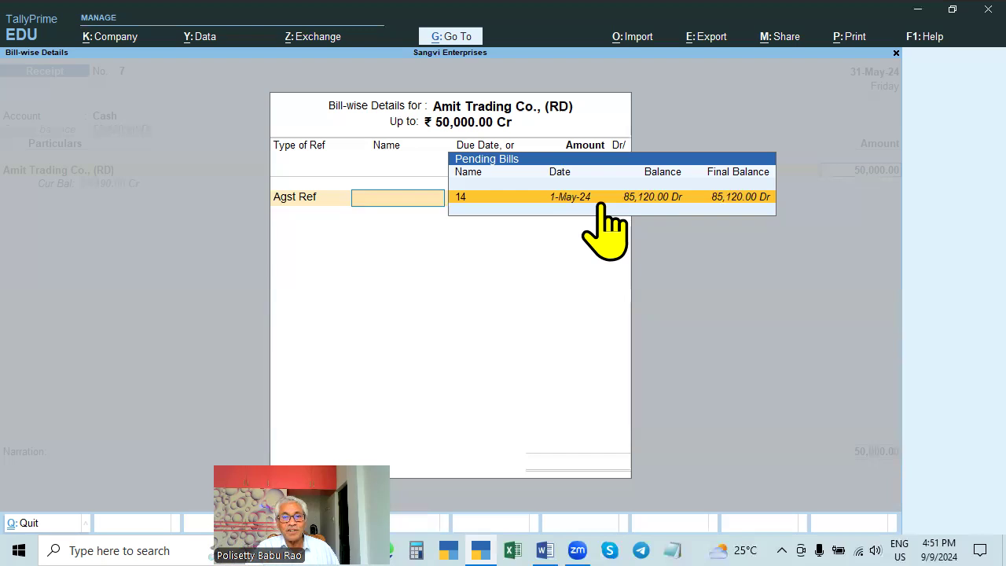
Discard the Amit Trading Co., (RD) receipt voucher and return to the Gateway of Tally
key(Escape)
key(y)
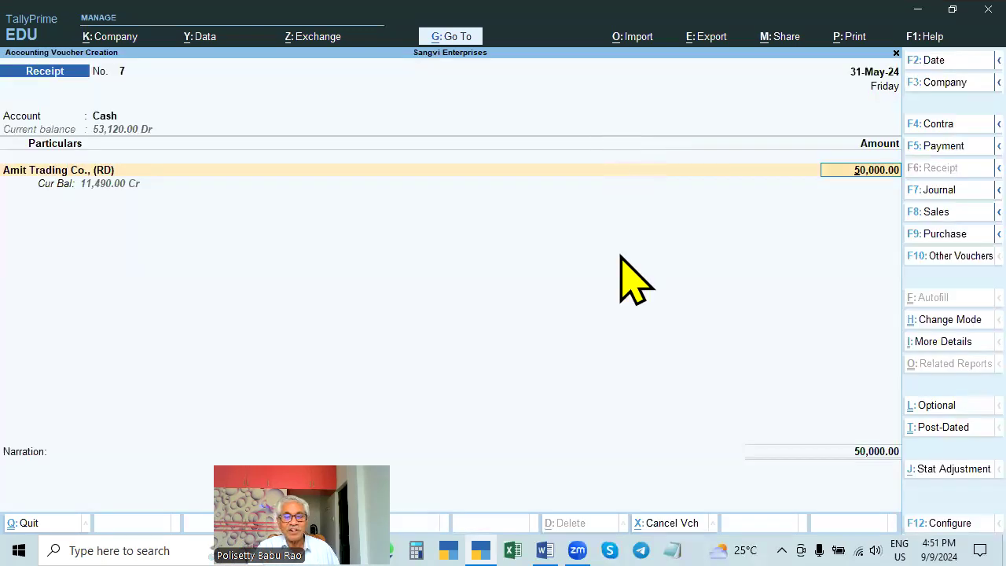
key(Escape)
key(Escape)
key(y)
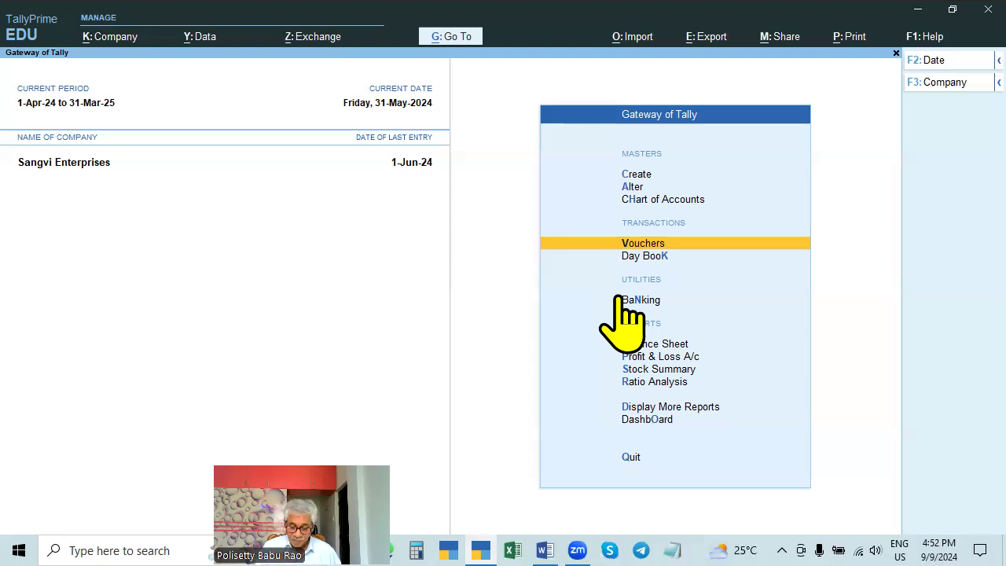
Check the bill-wise entry setting in the company features of Sangvi Enterprises, then close them without changes
key(F11)
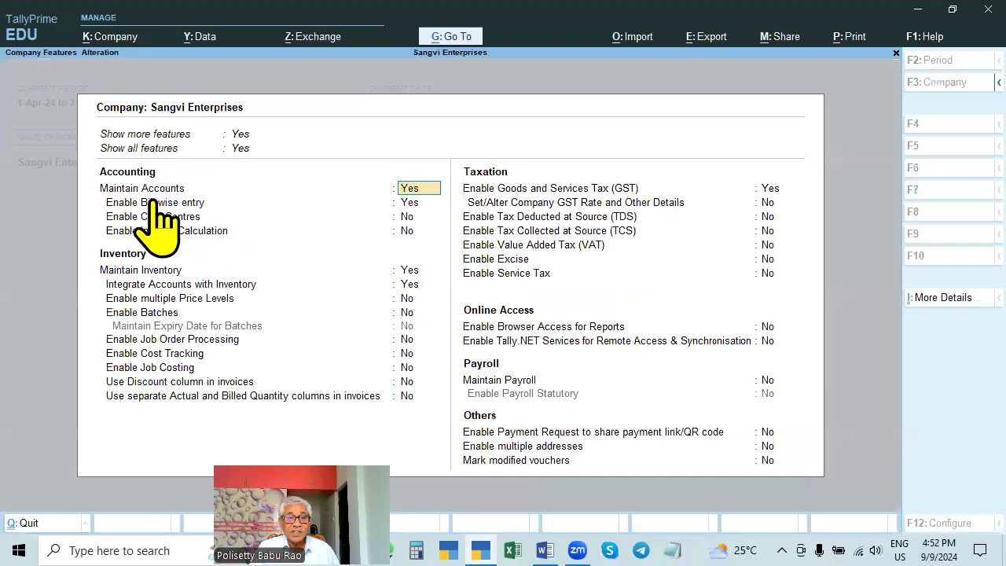
key(Escape)
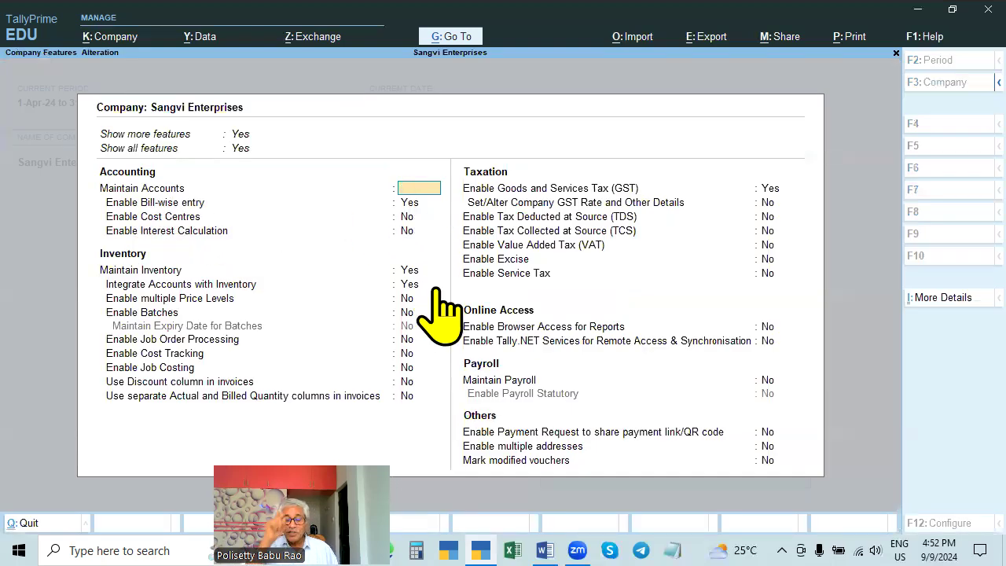
key(Escape)
key(Return)
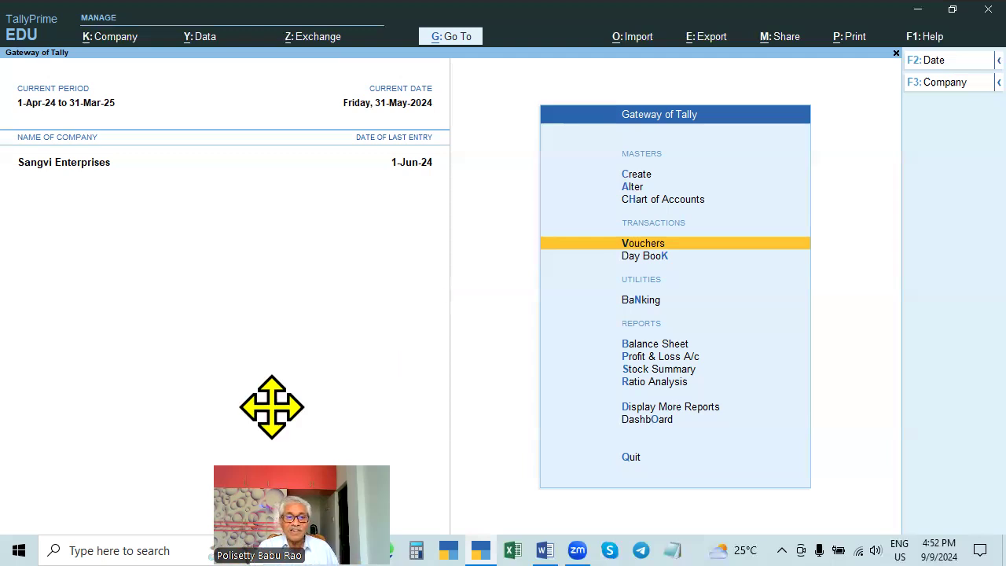
drag(272, 407, 221, 445)
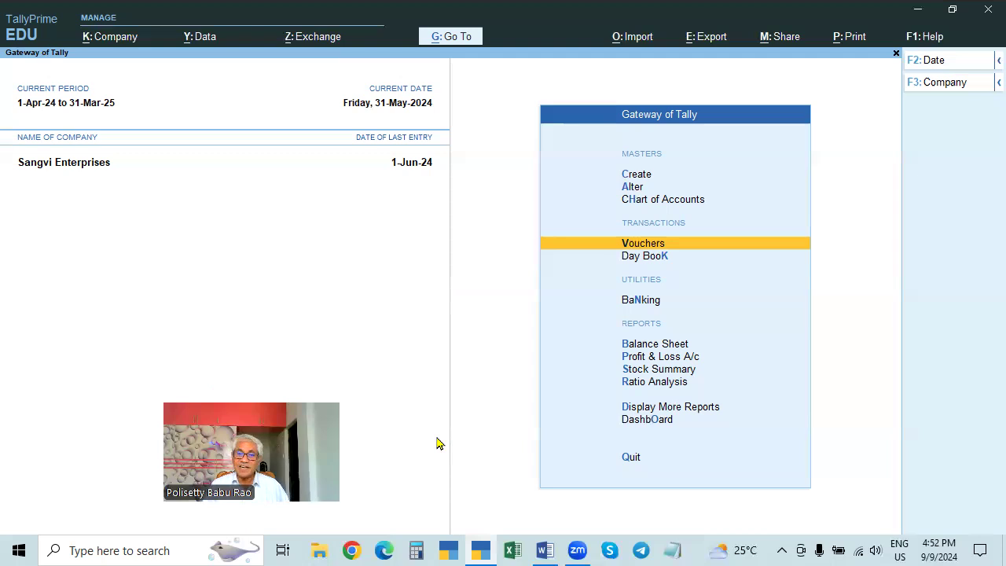